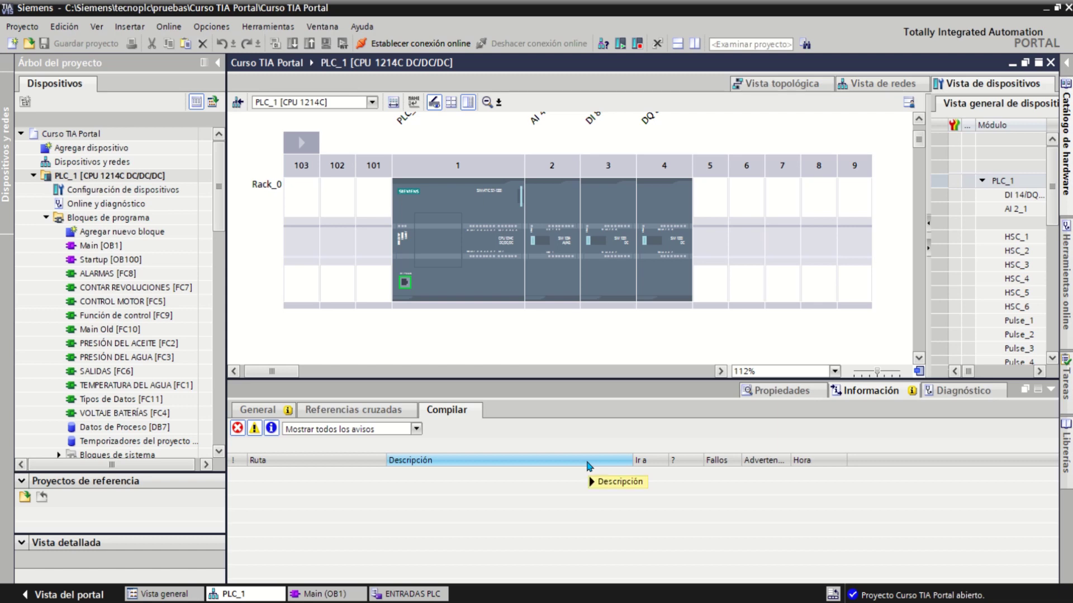
# Open the ENTRADAS PLC variable table, check its PRESIÓN_AGUA entry, and compare the table with the PLC_1 device view
pyautogui.moveTo(589, 466)
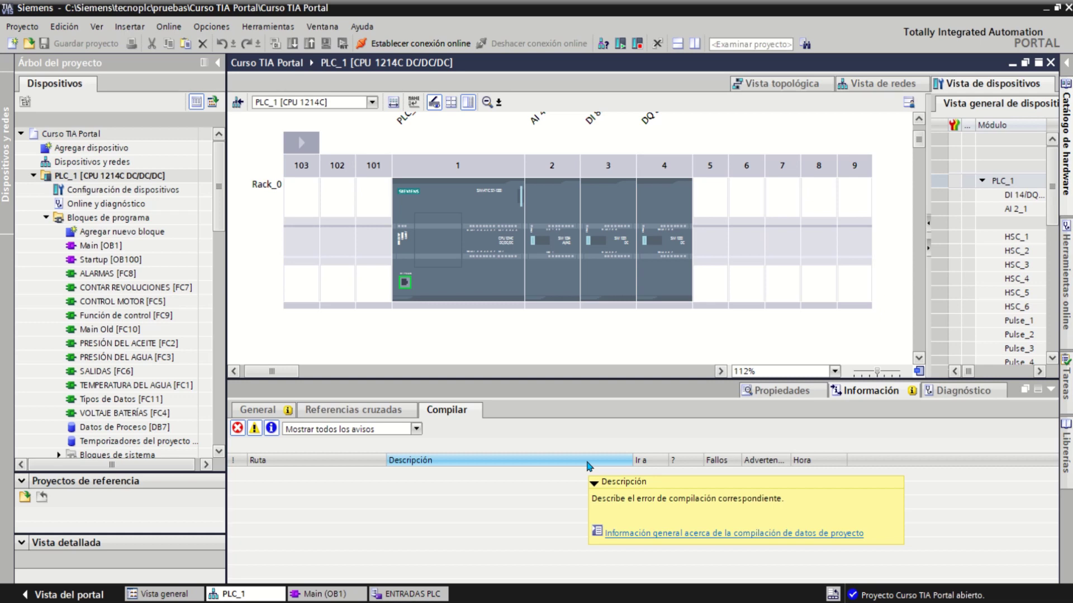
pyautogui.click(406, 596)
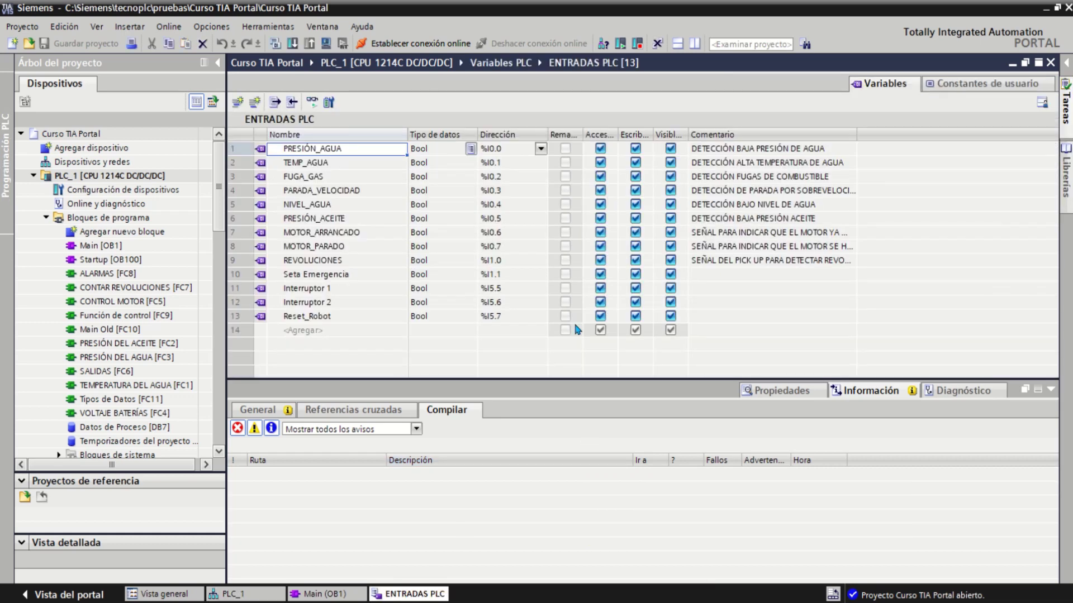
pyautogui.click(261, 149)
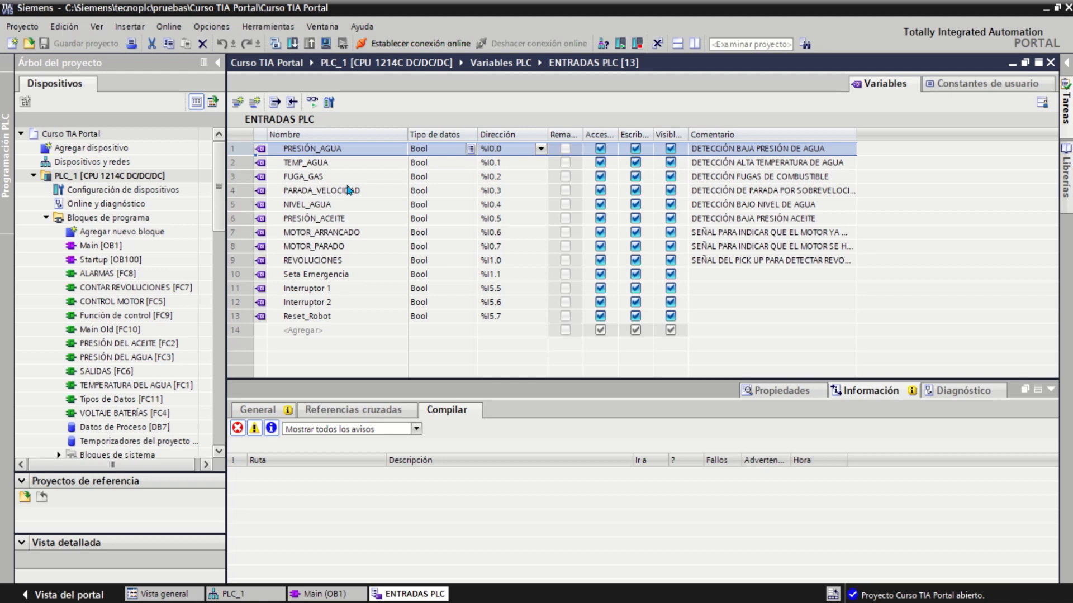
pyautogui.click(246, 593)
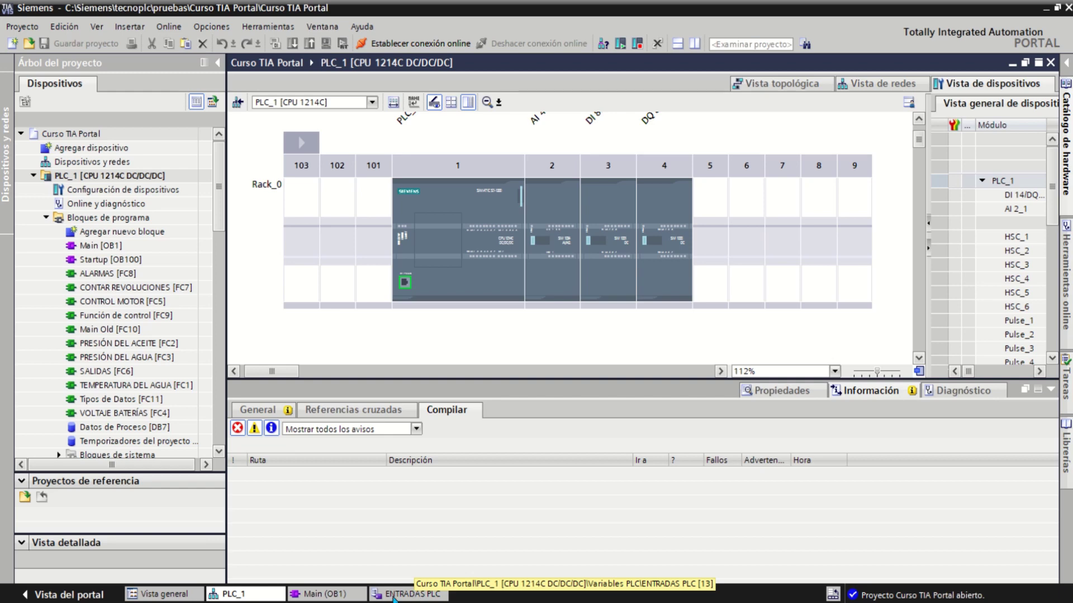
pyautogui.click(394, 597)
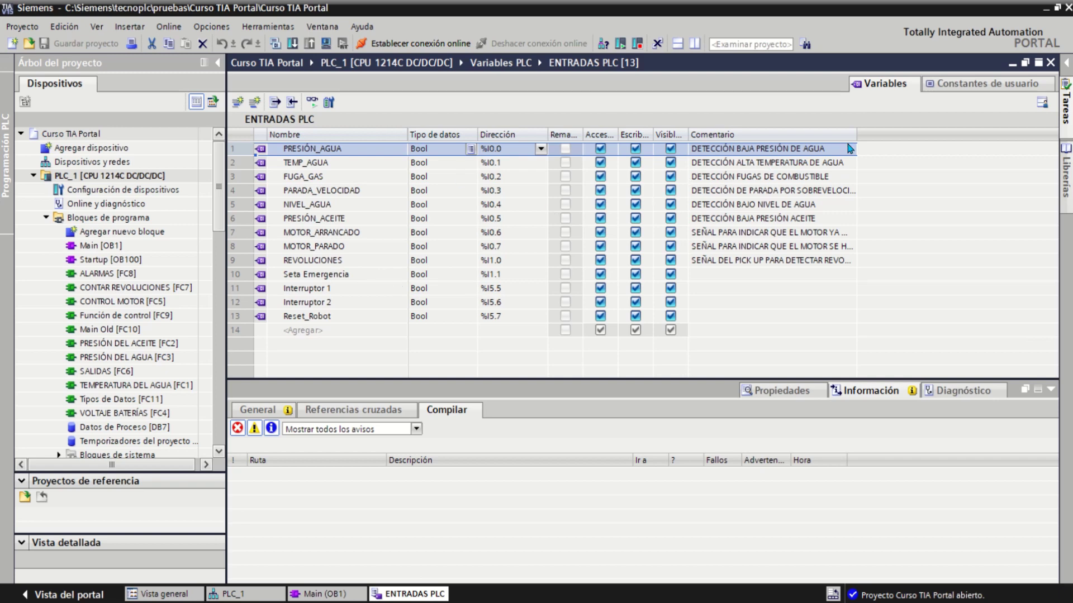
# Widen the Comentario column of the ENTRADAS PLC table so the full variable comments are readable
pyautogui.moveTo(856, 136); pyautogui.dragTo(1006, 139)
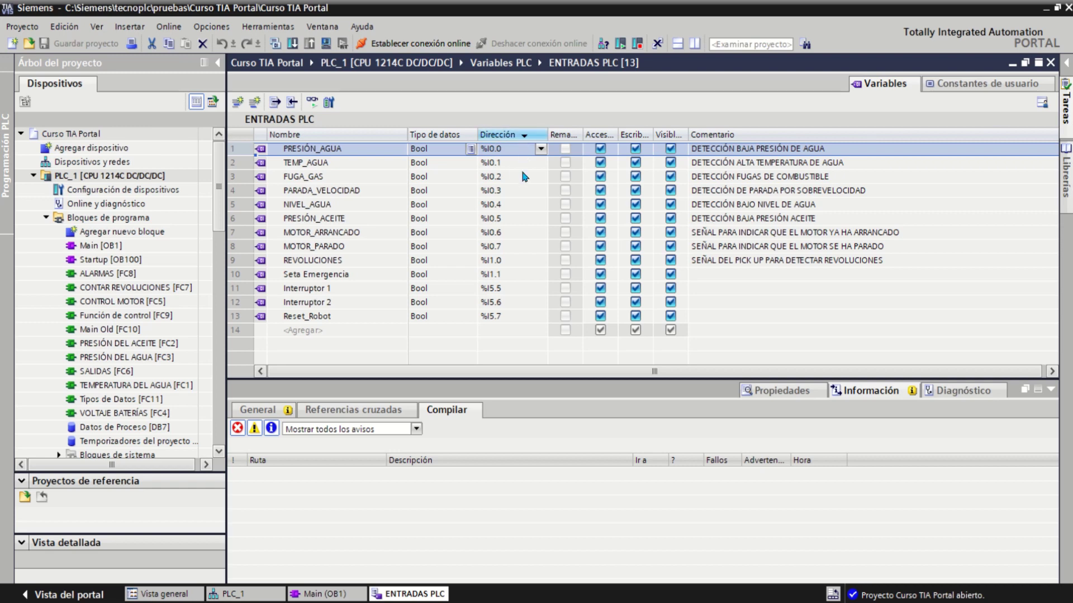
pyautogui.click(524, 138)
pyautogui.click(525, 137)
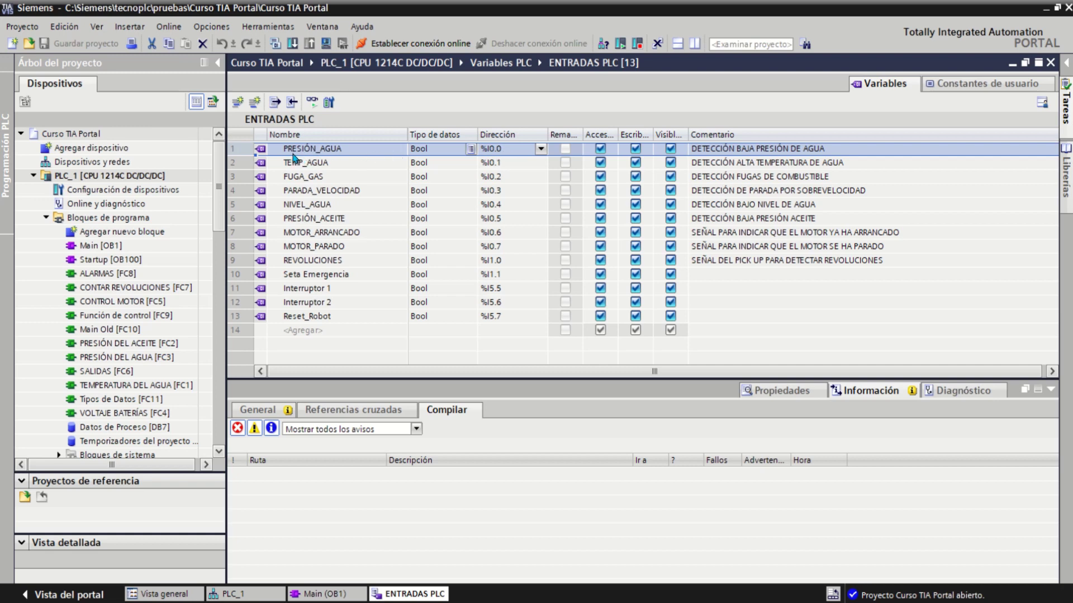
# Review the address assignments of TEMP_AGUA, FUGA_GAS, Interruptor 1 and Seta Emergencia in the input variable table
pyautogui.click(520, 162)
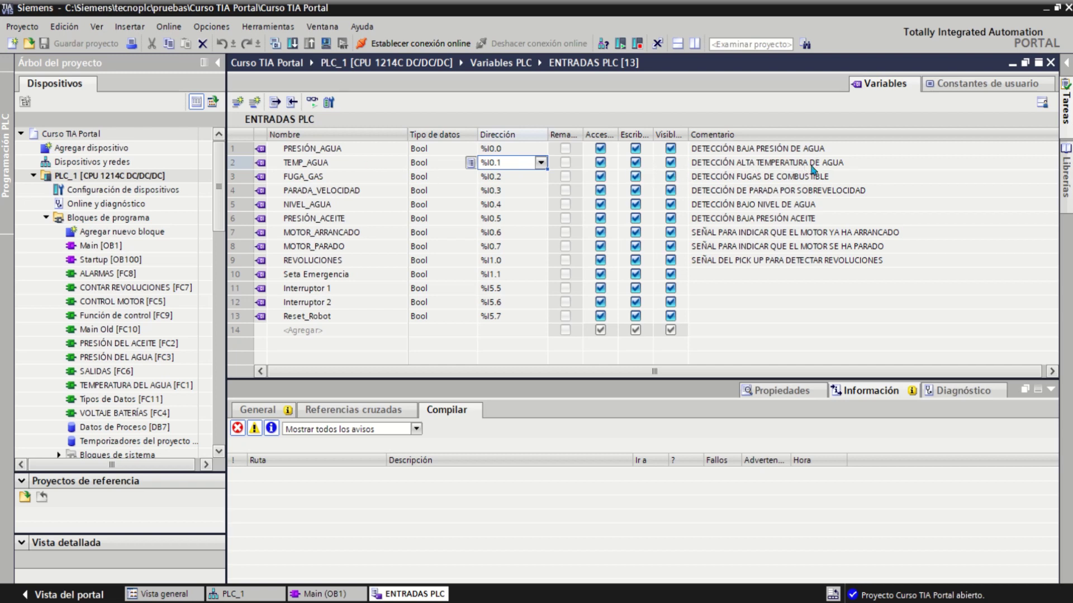
pyautogui.click(513, 178)
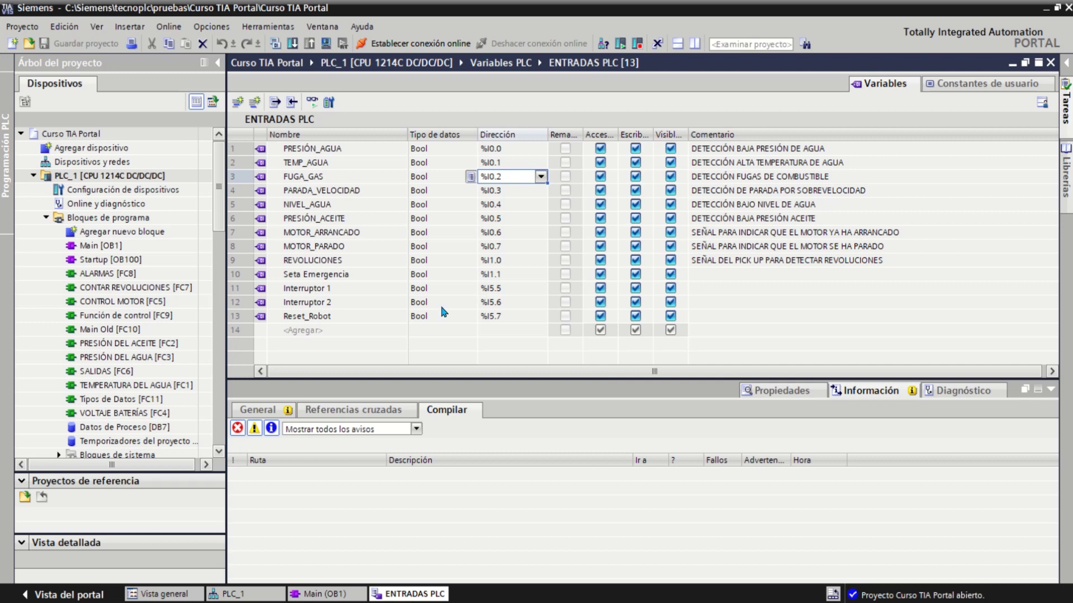
pyautogui.click(495, 290)
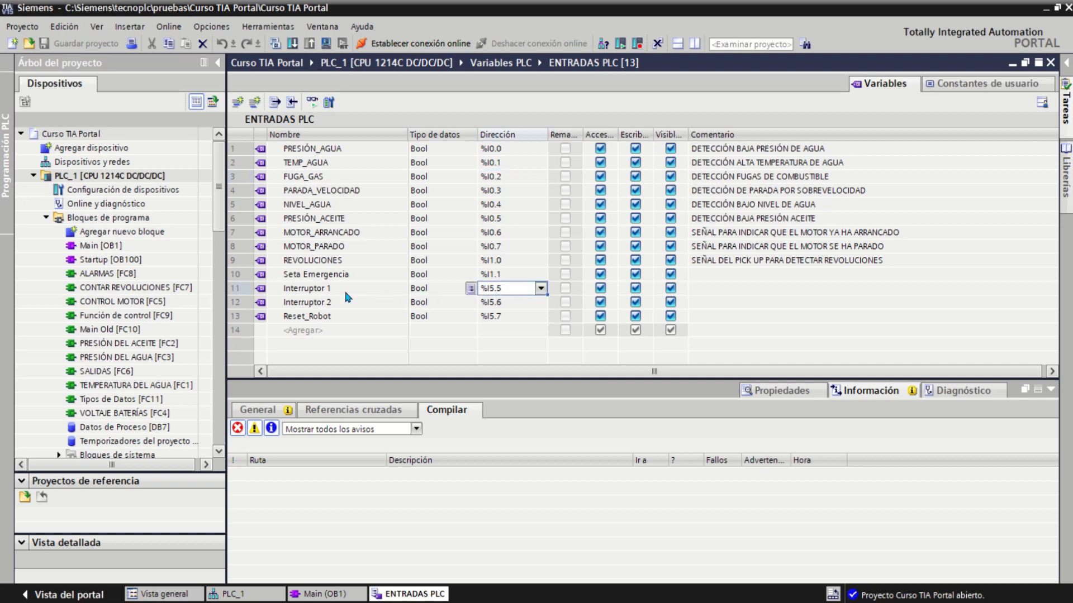
pyautogui.click(505, 273)
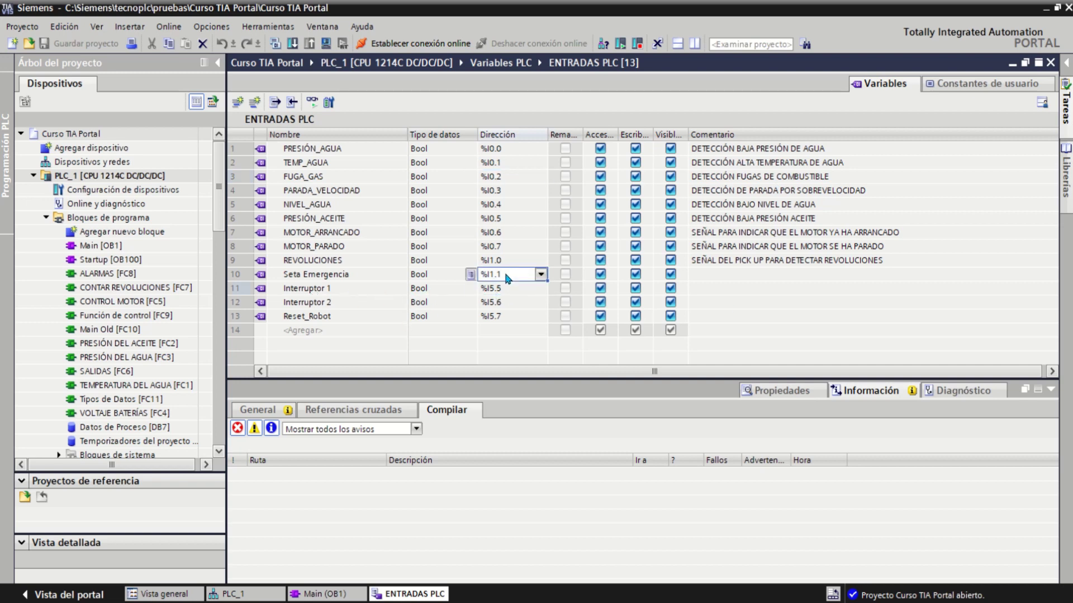
pyautogui.click(237, 274)
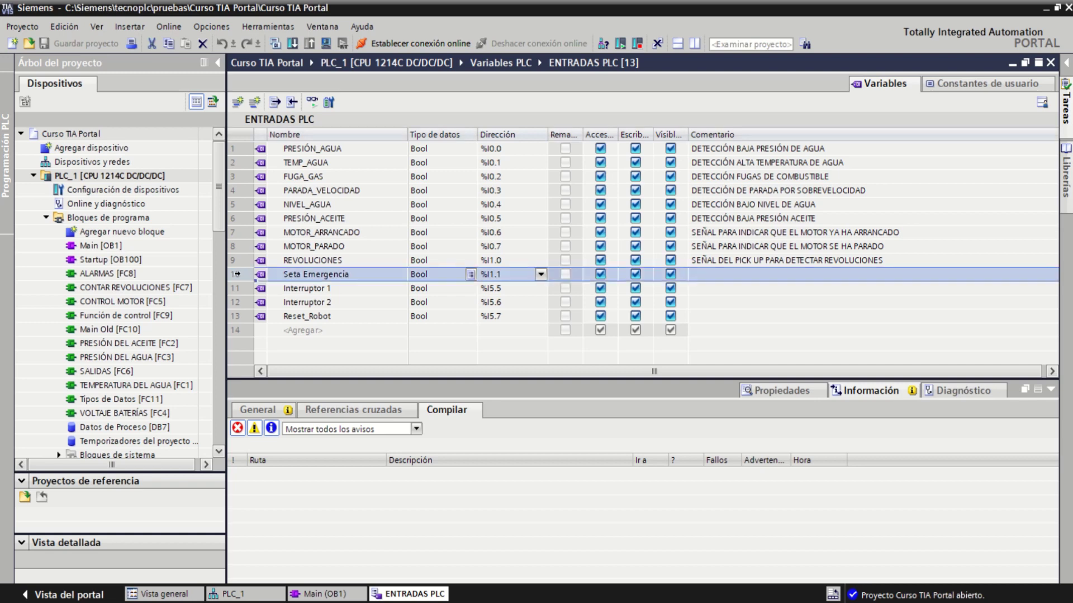
# Open the SALIDAS PLC variable table and review the SIRENA, ARRANCAR_MOTOR and PARAR_MOTOR outputs
pyautogui.moveTo(222, 209); pyautogui.dragTo(222, 298)
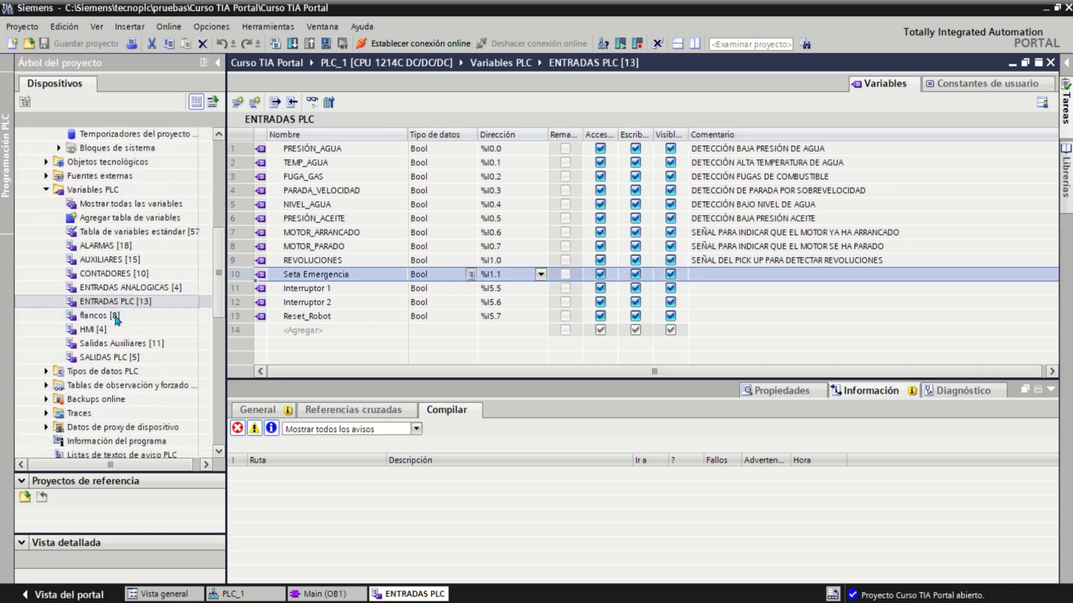
pyautogui.doubleClick(110, 357)
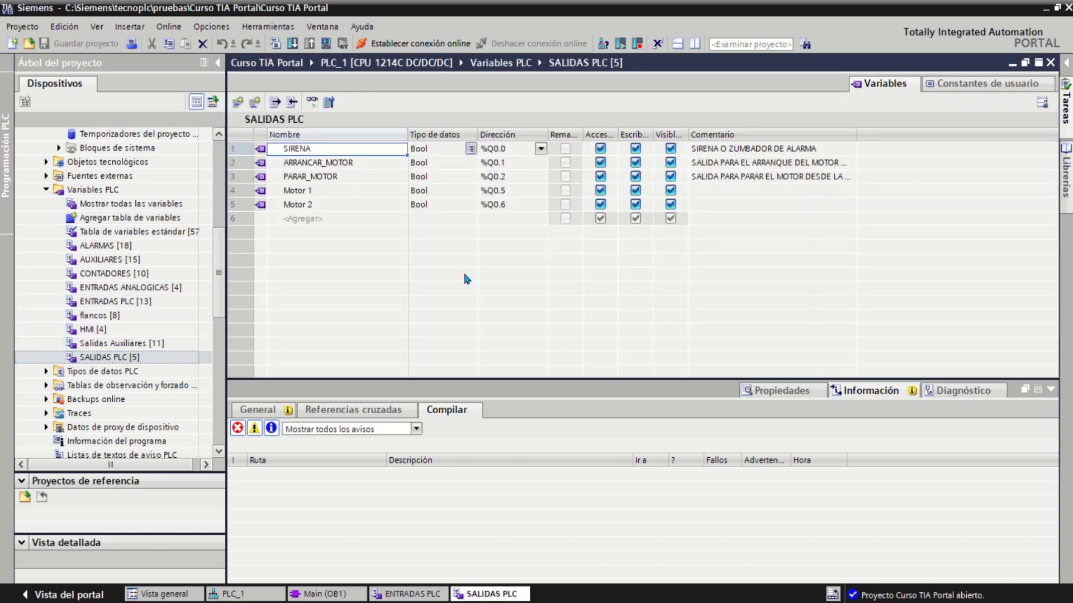
pyautogui.click(509, 147)
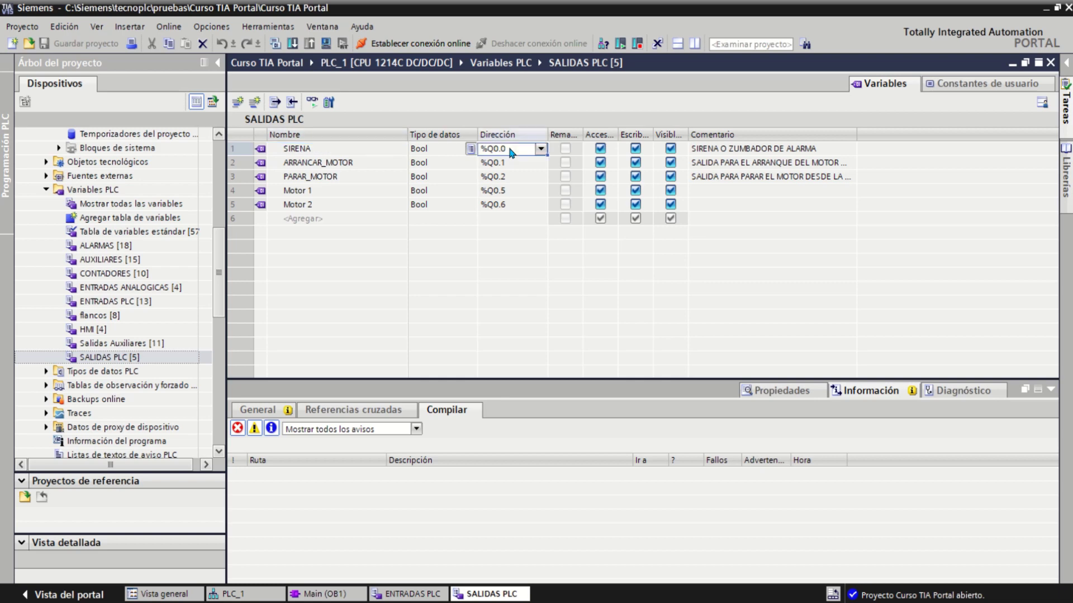
pyautogui.click(238, 148)
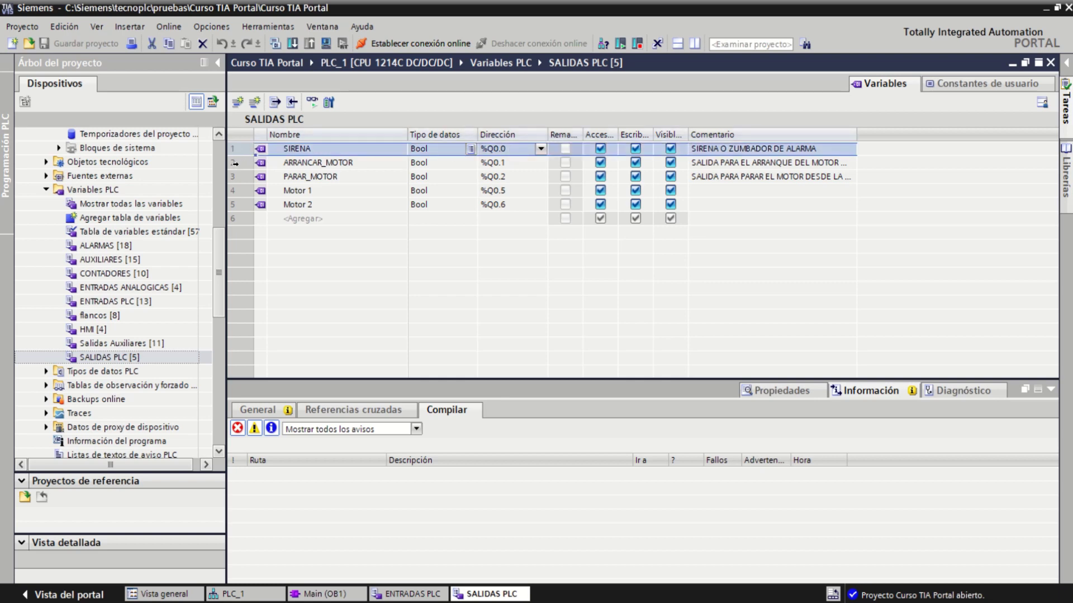
pyautogui.click(234, 162)
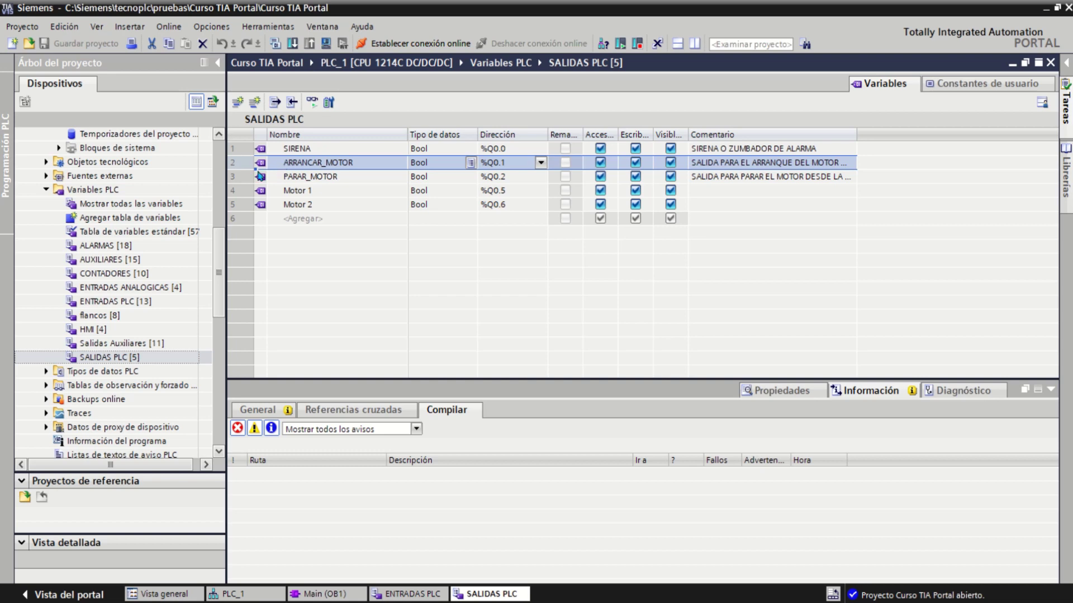
pyautogui.click(291, 179)
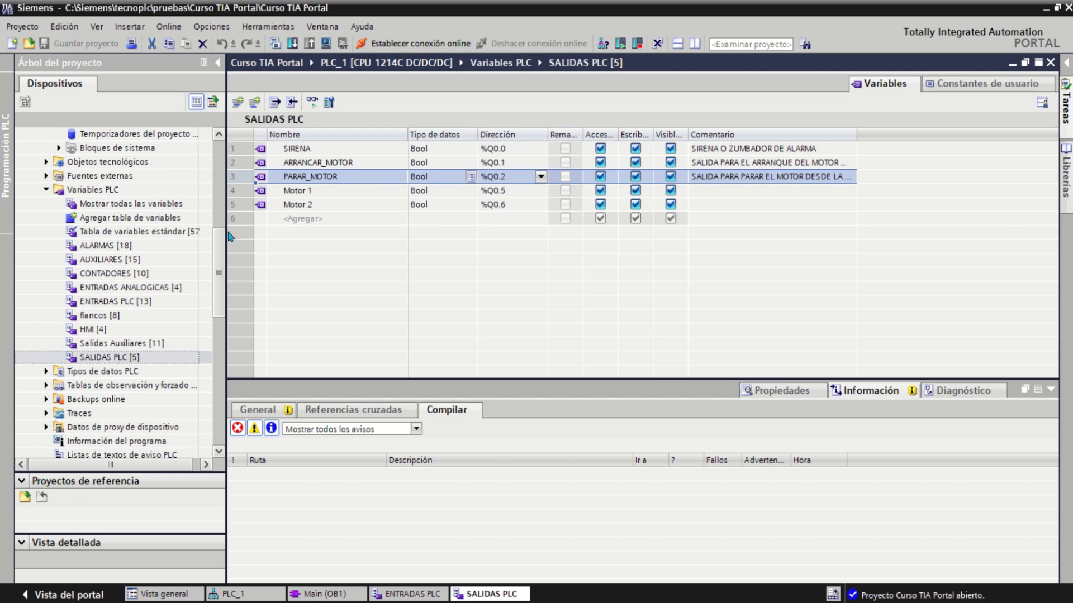
# Open the device configuration of PLC_1 and look over the CPU and expansion modules on the rack
pyautogui.moveTo(221, 237); pyautogui.dragTo(221, 153)
pyautogui.doubleClick(135, 191)
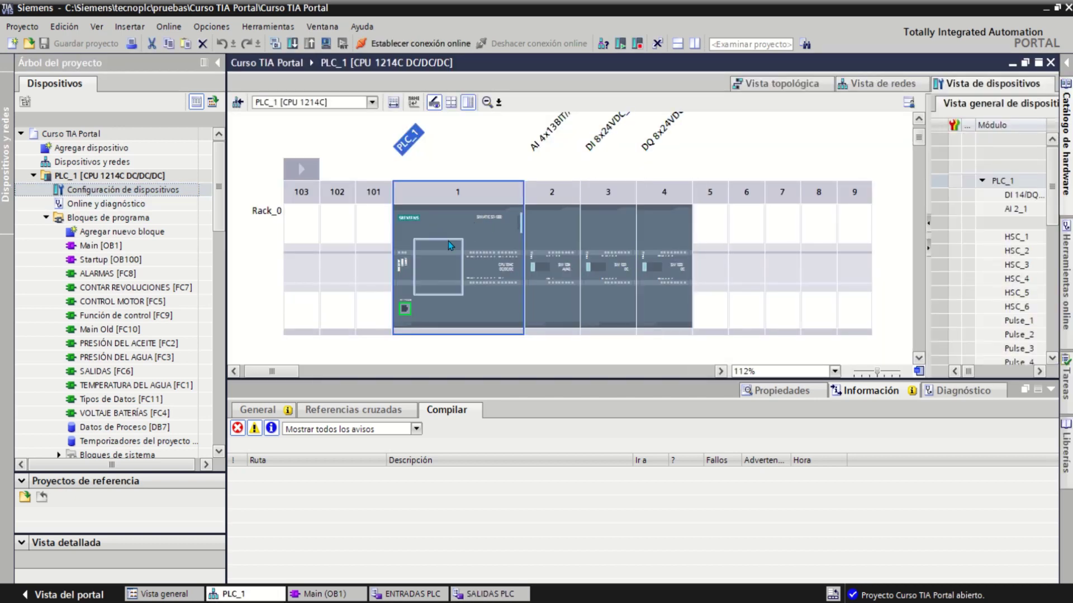
pyautogui.scroll(2, 551, 238)
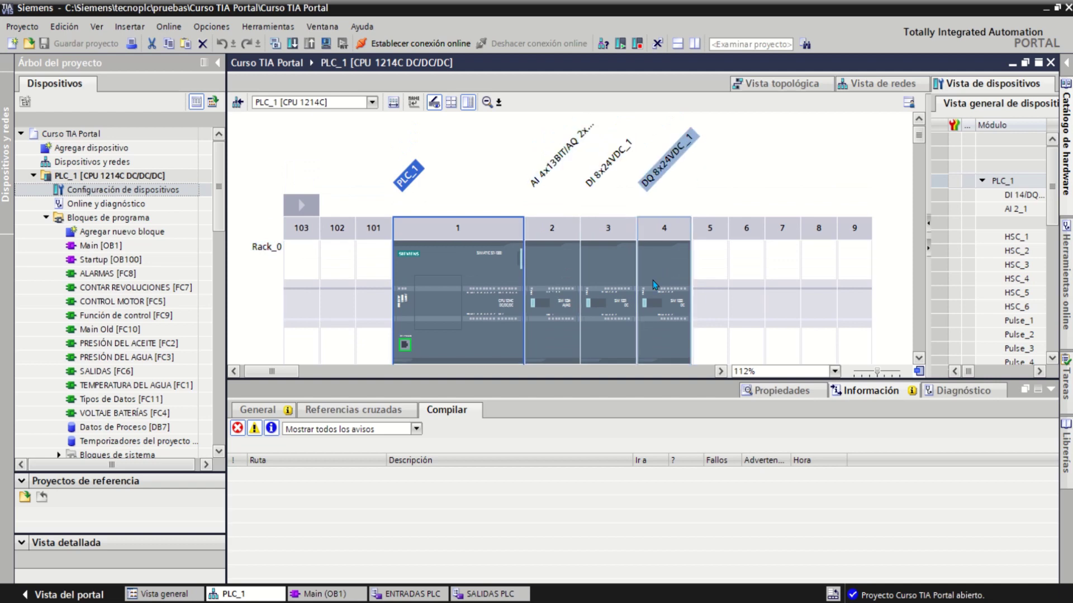
pyautogui.scroll(-4, 654, 284)
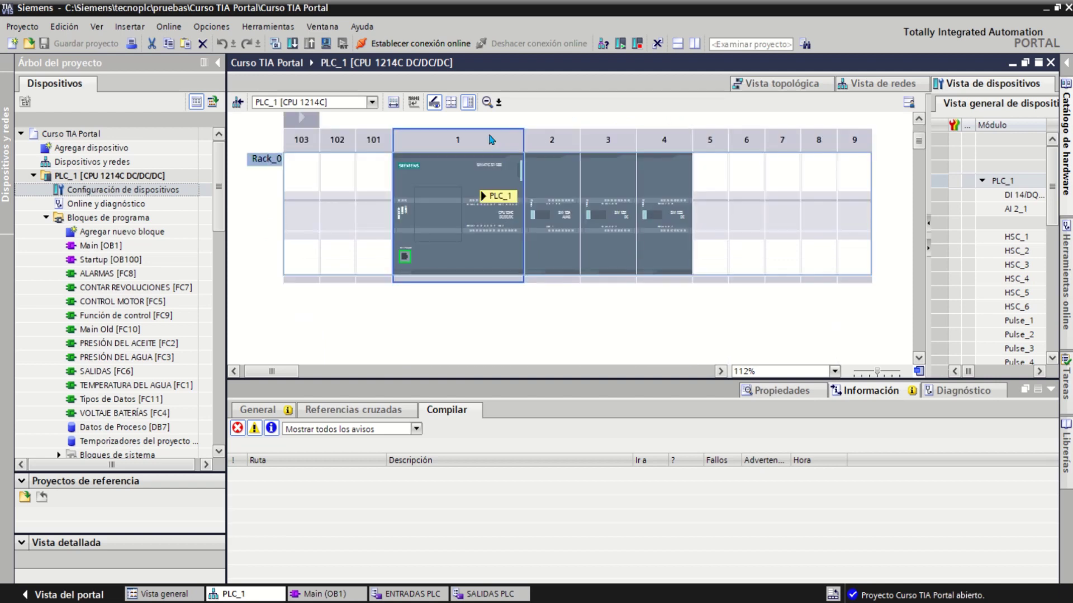
# Magnify the PLC_1 rack to 313% and enlarge the device view's work area so the channel tags are legible
pyautogui.click(498, 102)
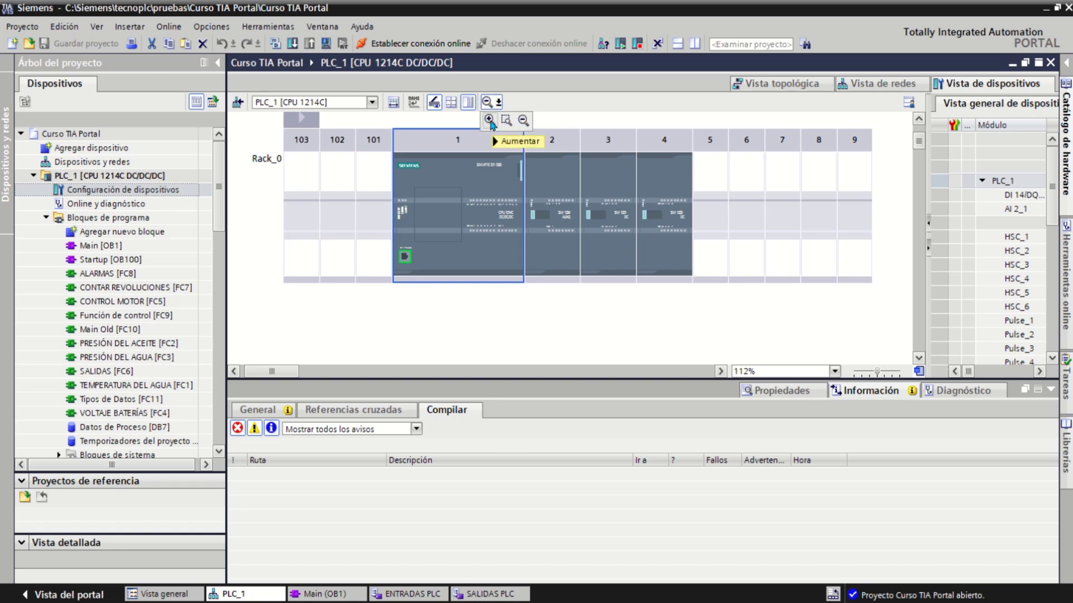
pyautogui.click(490, 120)
pyautogui.click(488, 103)
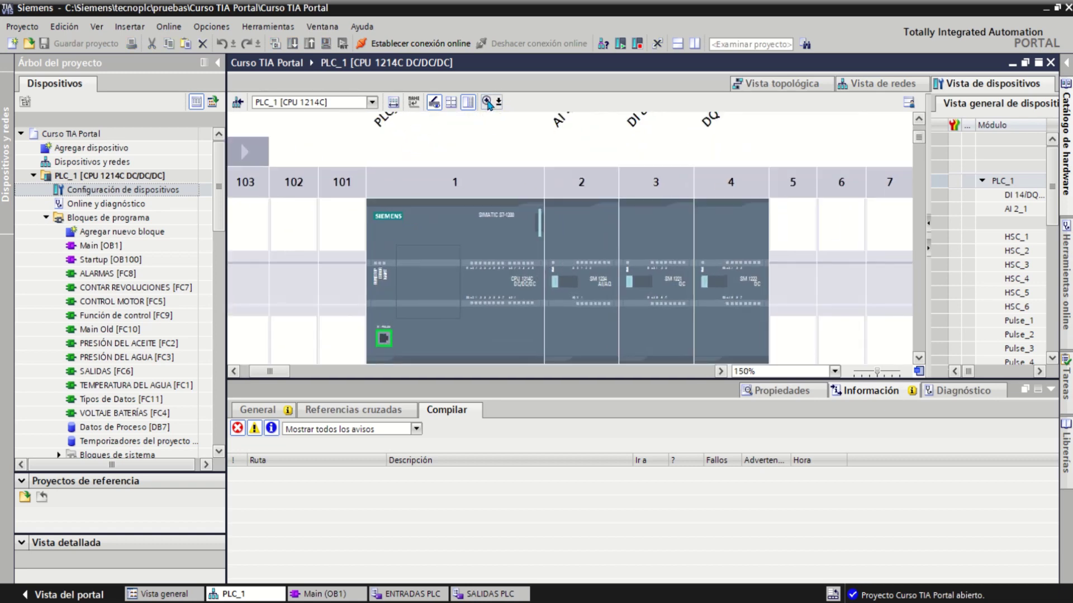
pyautogui.click(488, 103)
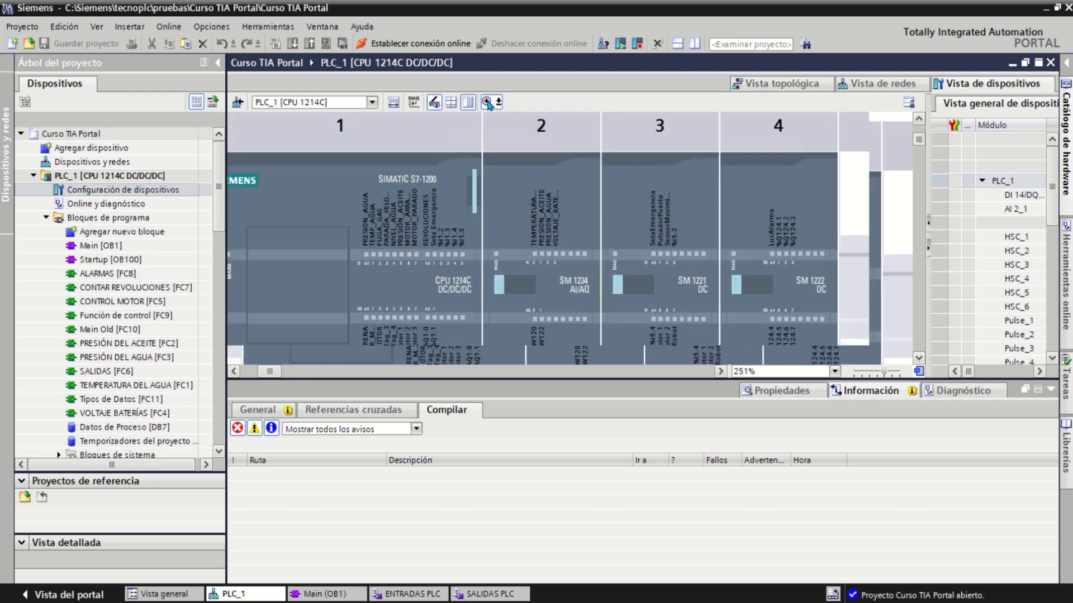
pyautogui.click(488, 103)
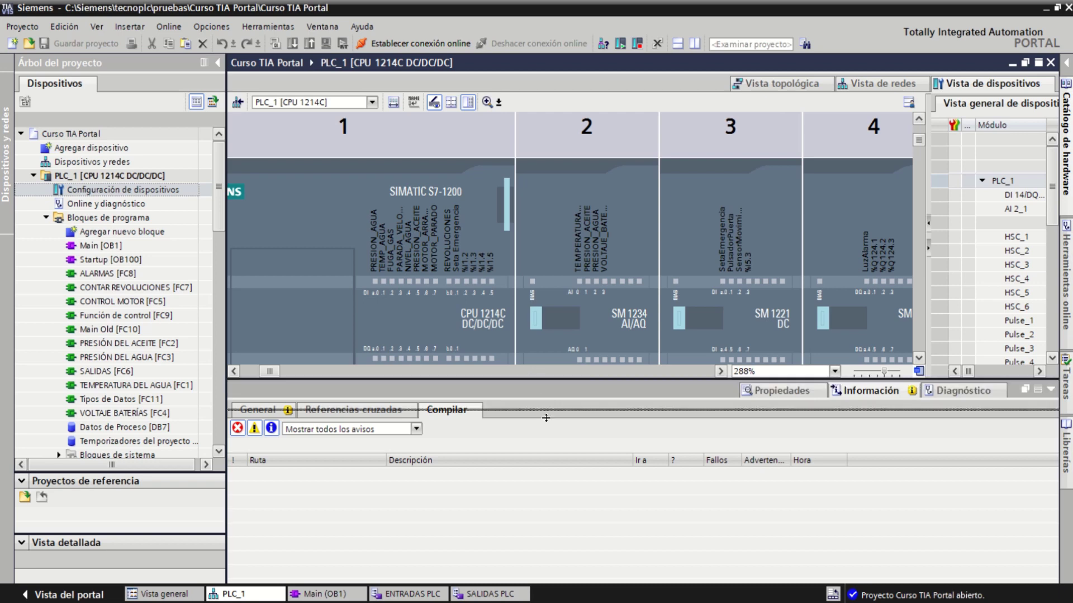
pyautogui.moveTo(550, 459); pyautogui.dragTo(550, 524)
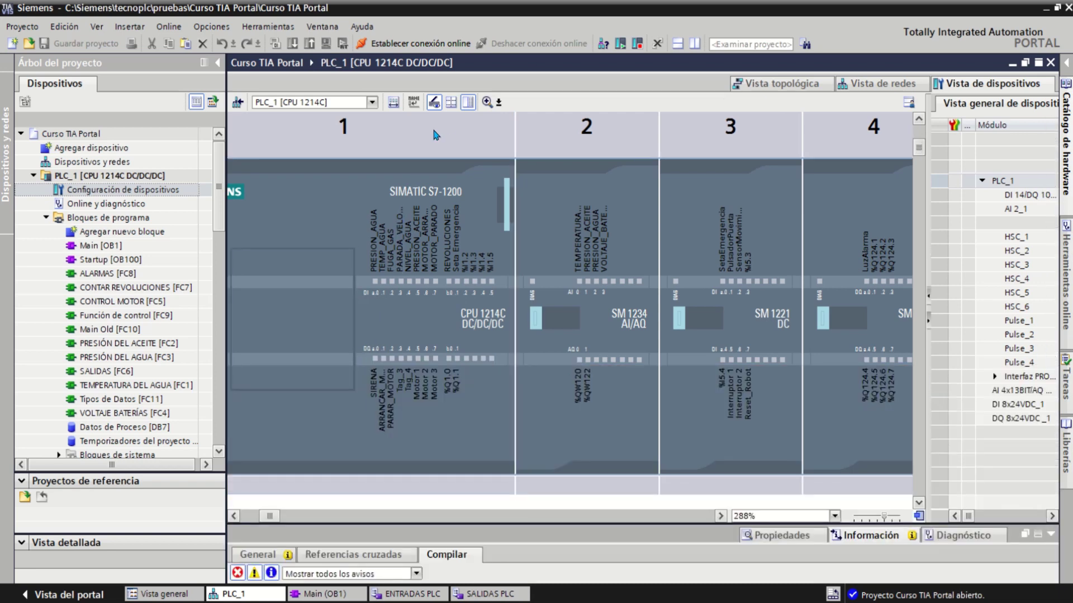
pyautogui.click(488, 103)
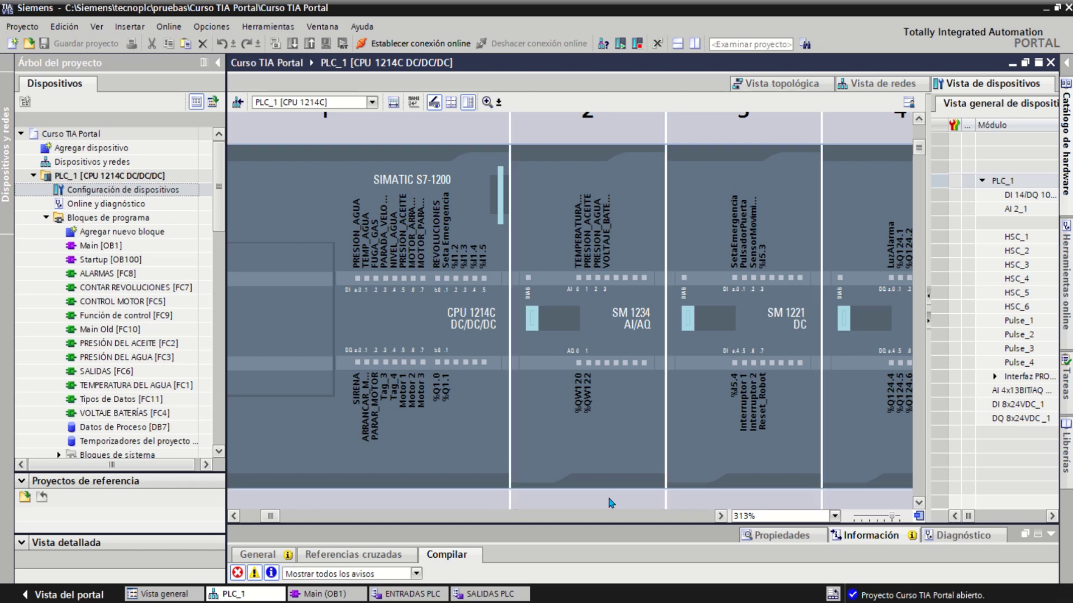
# Examine the variables assigned to the channels of the SM 1222 and SM 1221 modules and the CPU 1214C
pyautogui.moveTo(273, 517); pyautogui.dragTo(276, 518)
pyautogui.moveTo(290, 518); pyautogui.dragTo(274, 519)
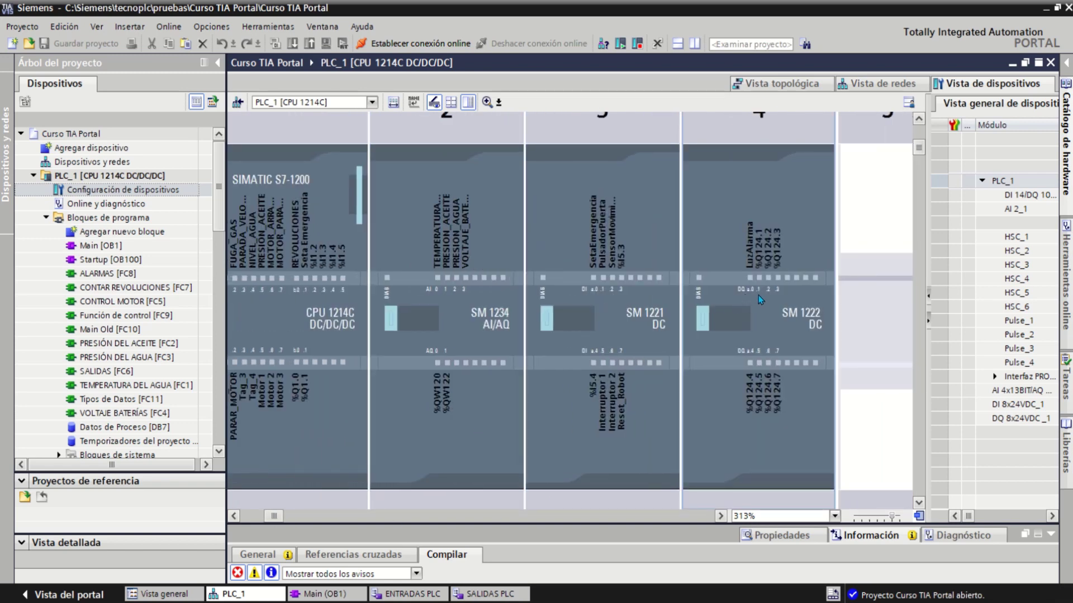
pyautogui.click(810, 231)
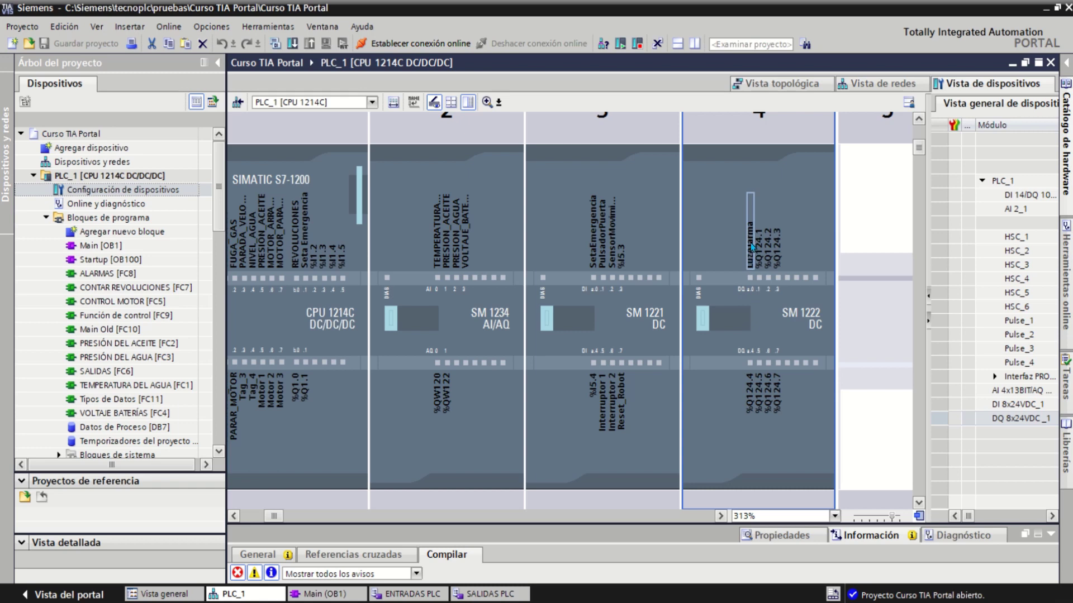
pyautogui.click(620, 309)
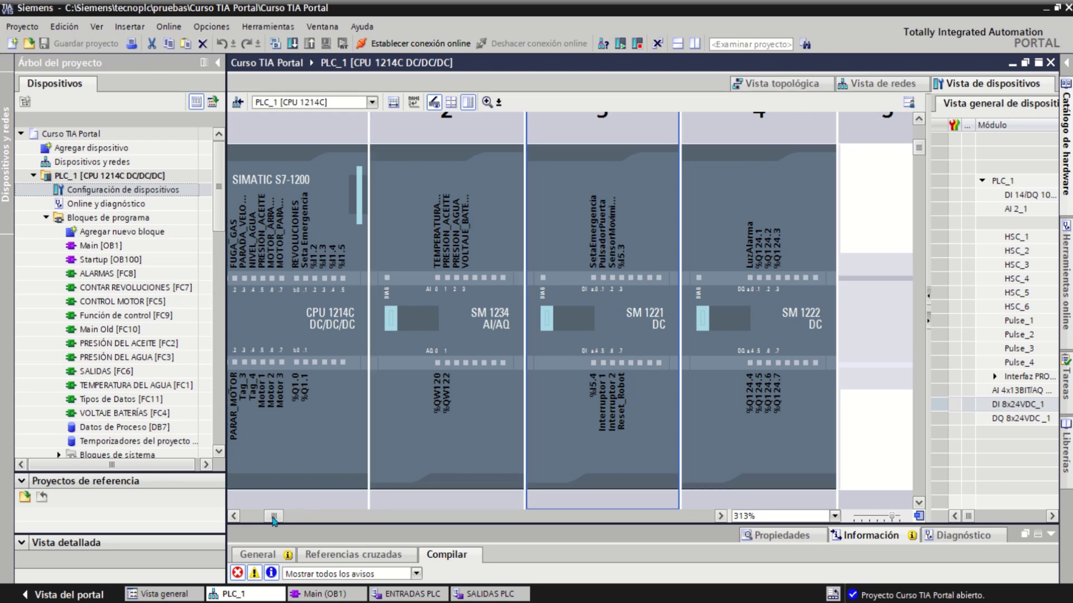
pyautogui.moveTo(272, 520); pyautogui.dragTo(265, 519)
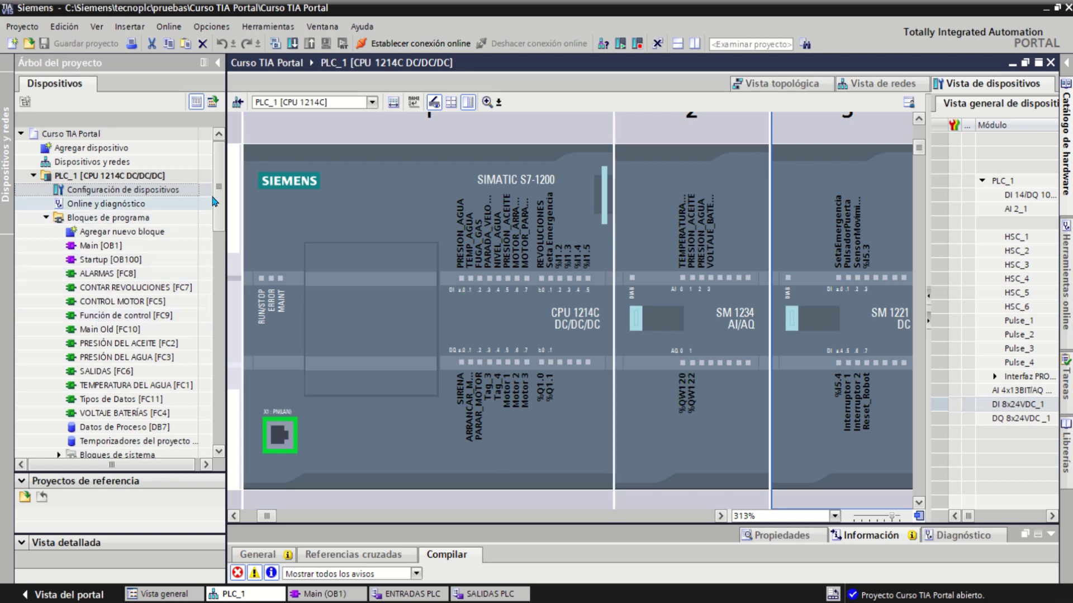
# Open the Main [OB1] block and review its first ladder segments with open and closed contacts
pyautogui.scroll(-2, 221, 200)
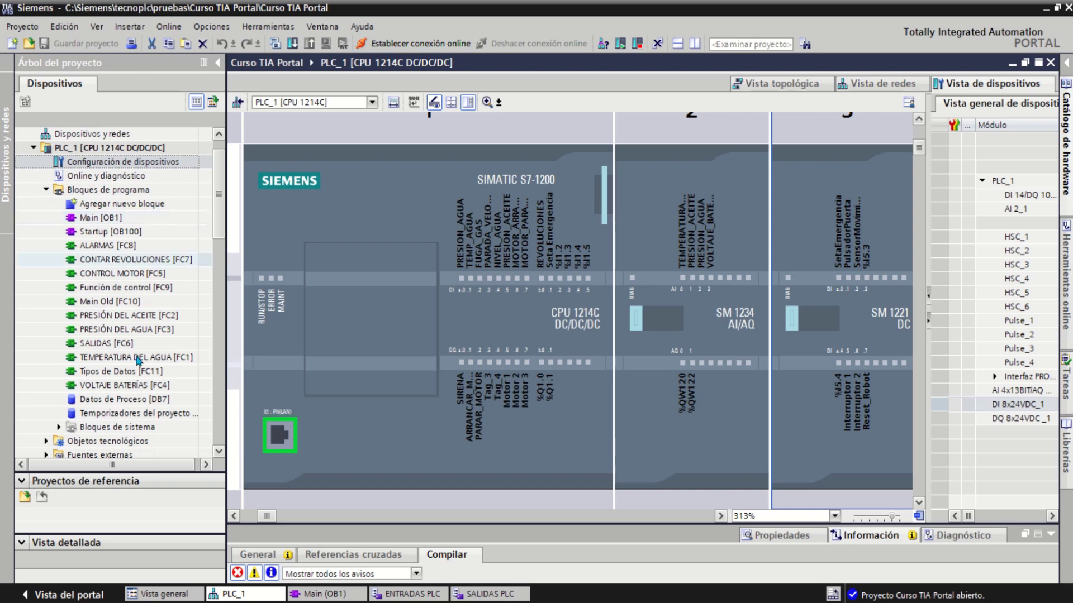
pyautogui.click(312, 594)
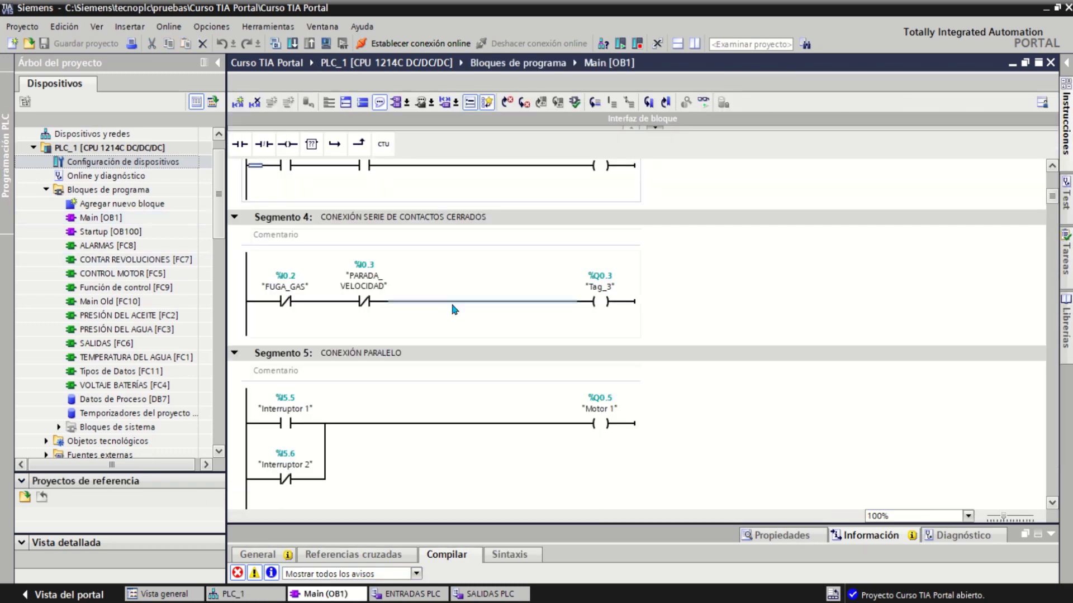
pyautogui.scroll(3, 758, 353)
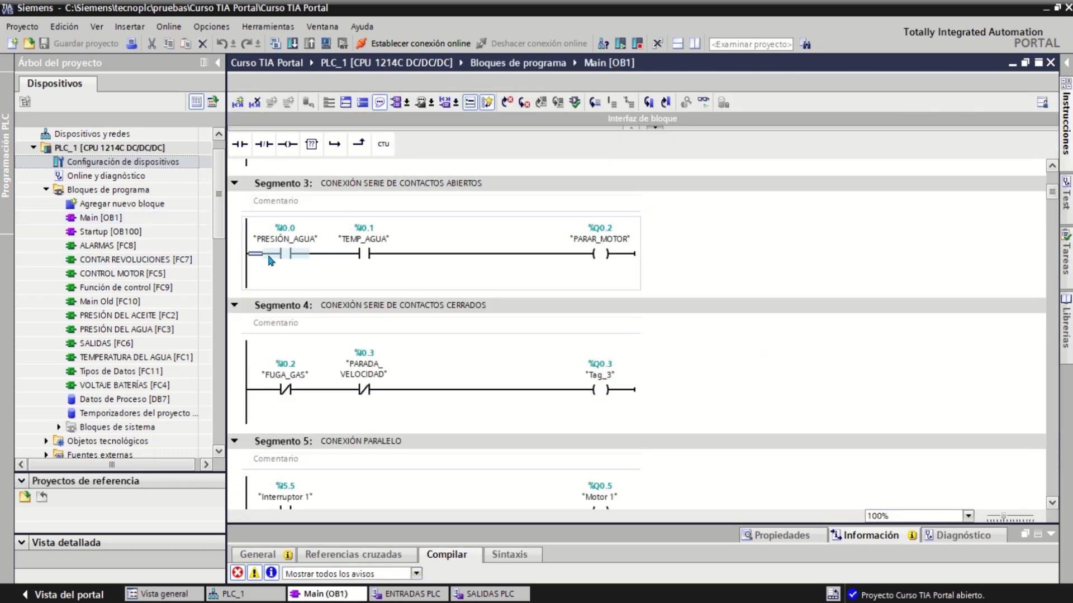
pyautogui.scroll(6, 389, 289)
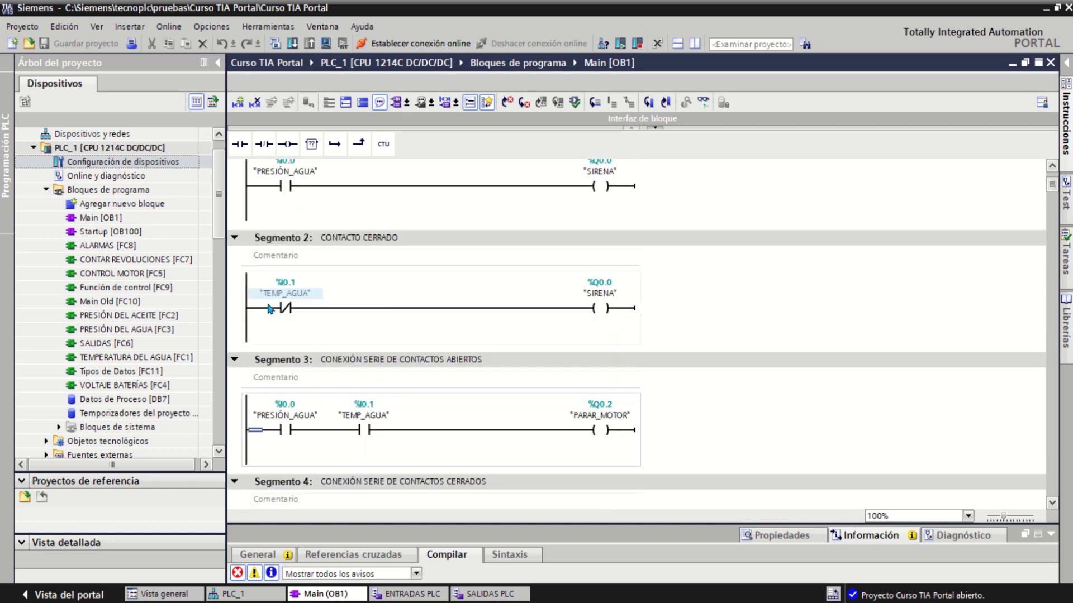
# Return to Segmento 1 of Main [OB1] and collapse Segmento 2 (CONTACTO CERRADO)
pyautogui.scroll(3, 336, 307)
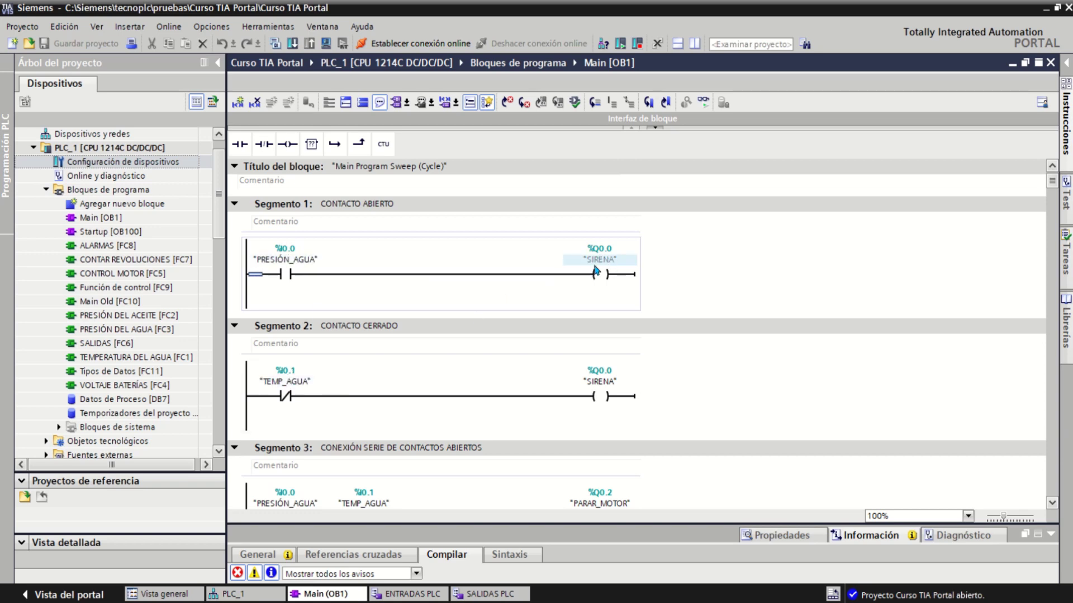
pyautogui.moveTo(602, 265)
pyautogui.click(235, 327)
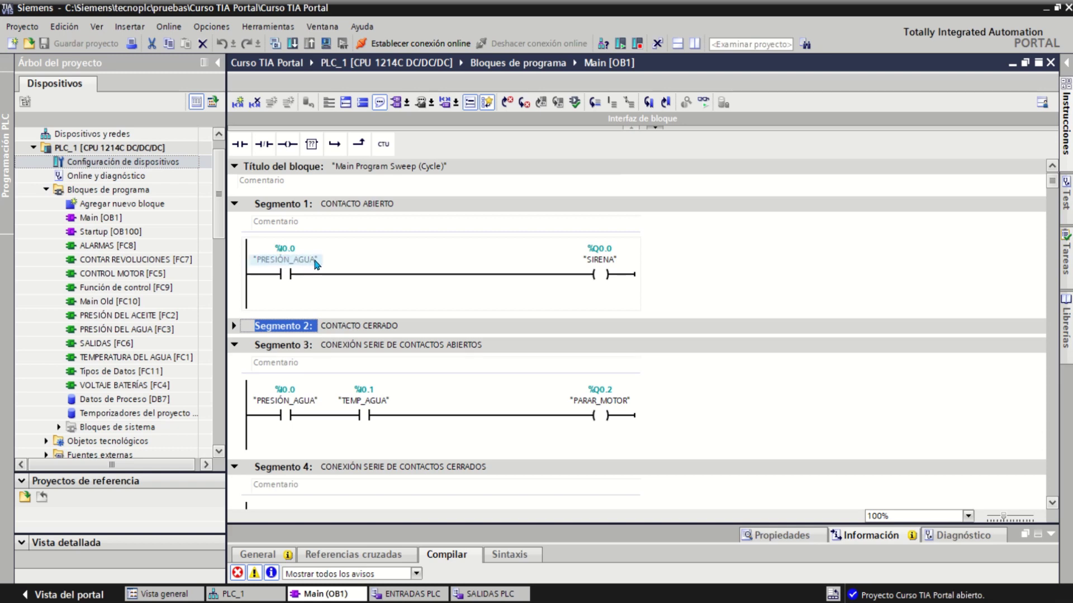
# Check the PRESIÓN_AGUA entry in the ENTRADAS PLC variable table against its contact in Segmento 1 of Main [OB1]
pyautogui.click(415, 596)
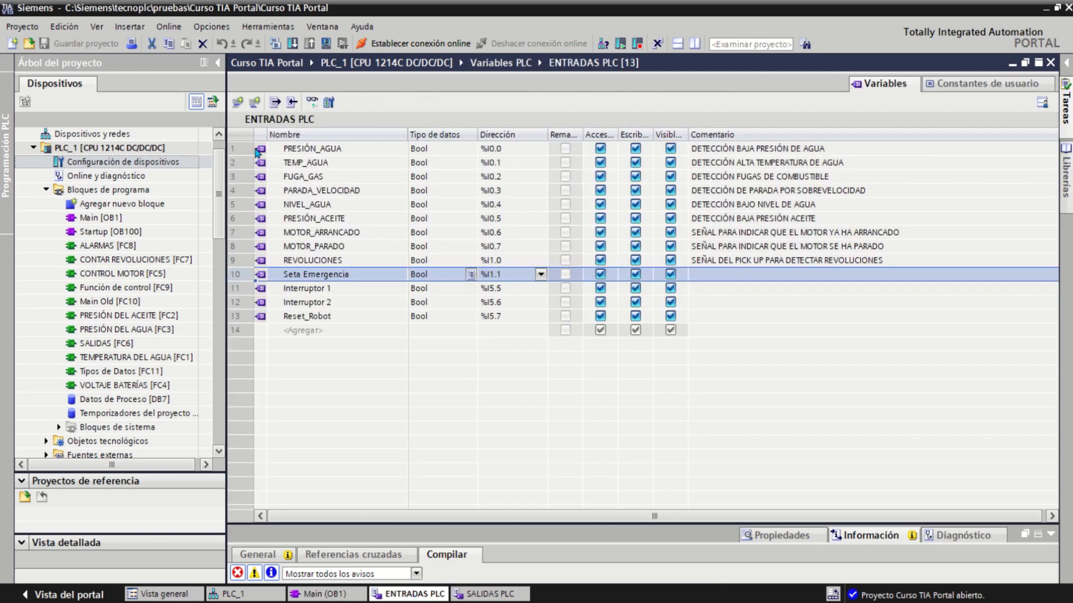
pyautogui.click(237, 149)
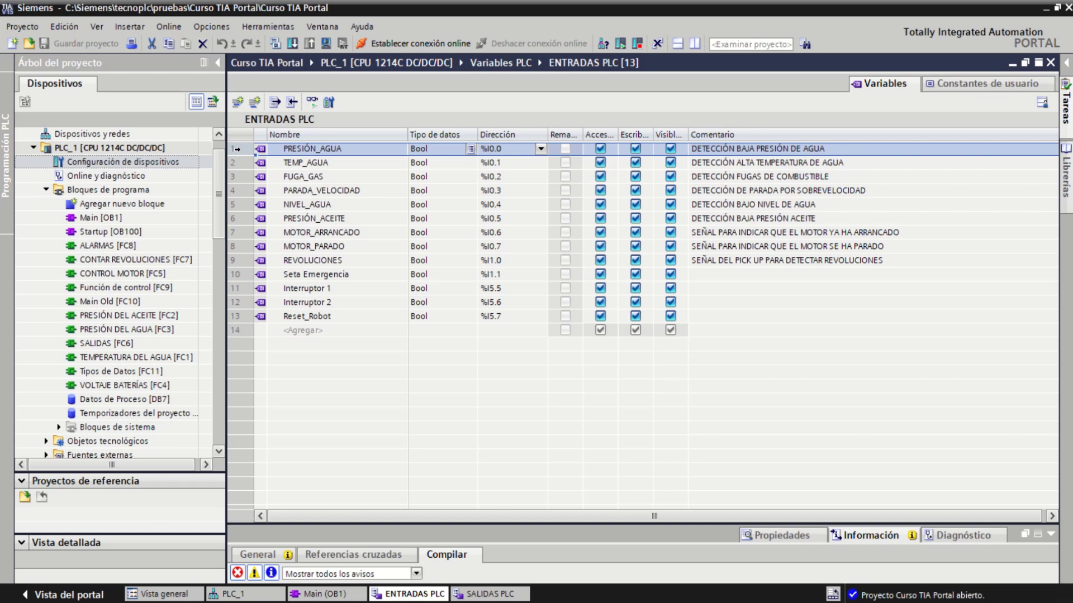
pyautogui.click(325, 594)
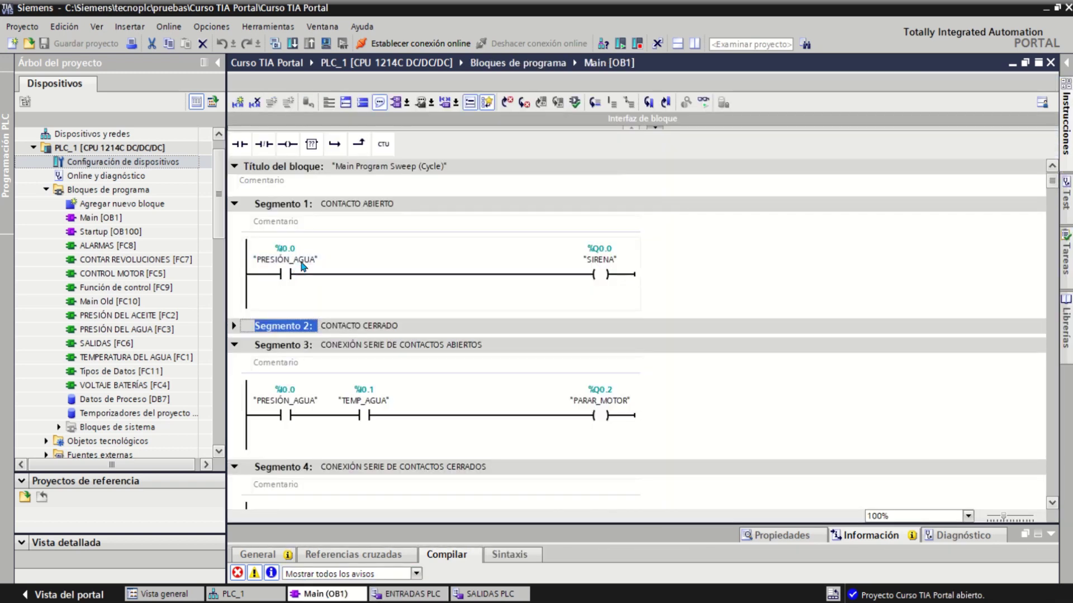
pyautogui.moveTo(300, 268)
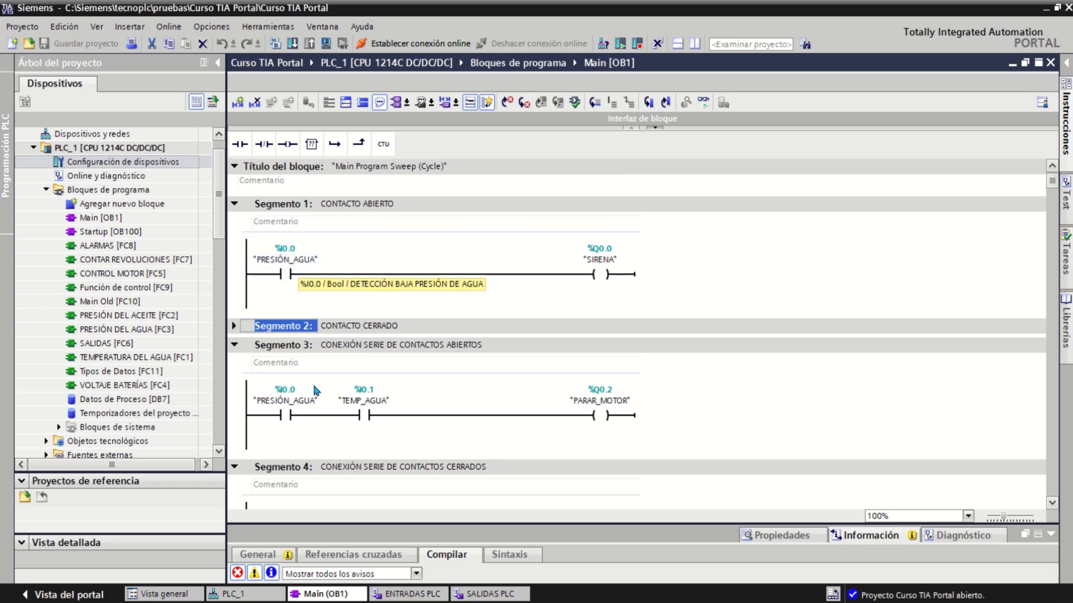
# Review Segmentos 3 to 5 of Main [OB1], covering the series and parallel contact connections
pyautogui.scroll(-3, 310, 410)
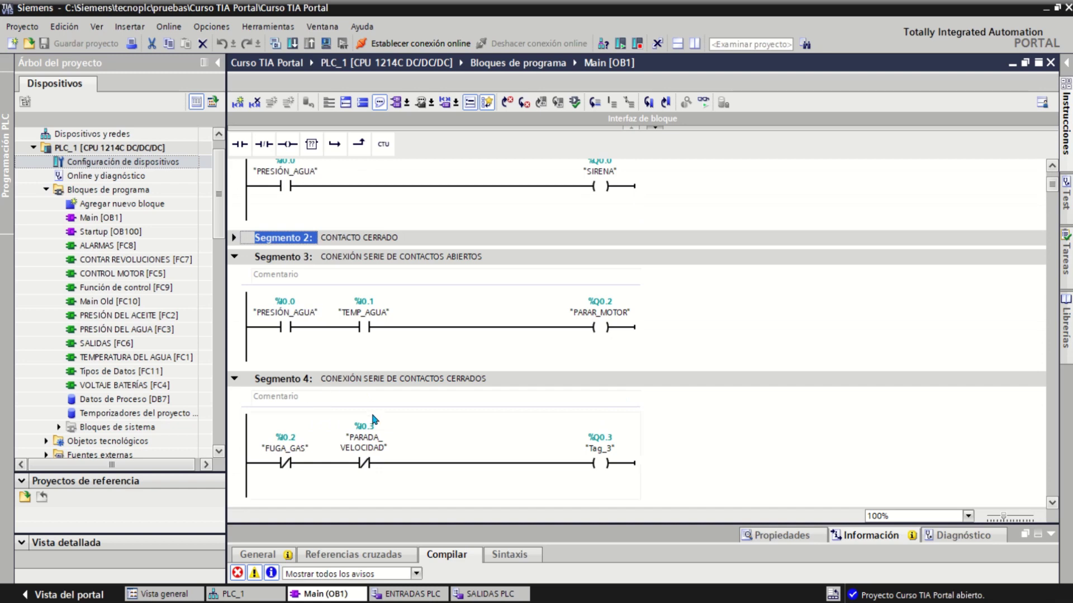
pyautogui.click(285, 459)
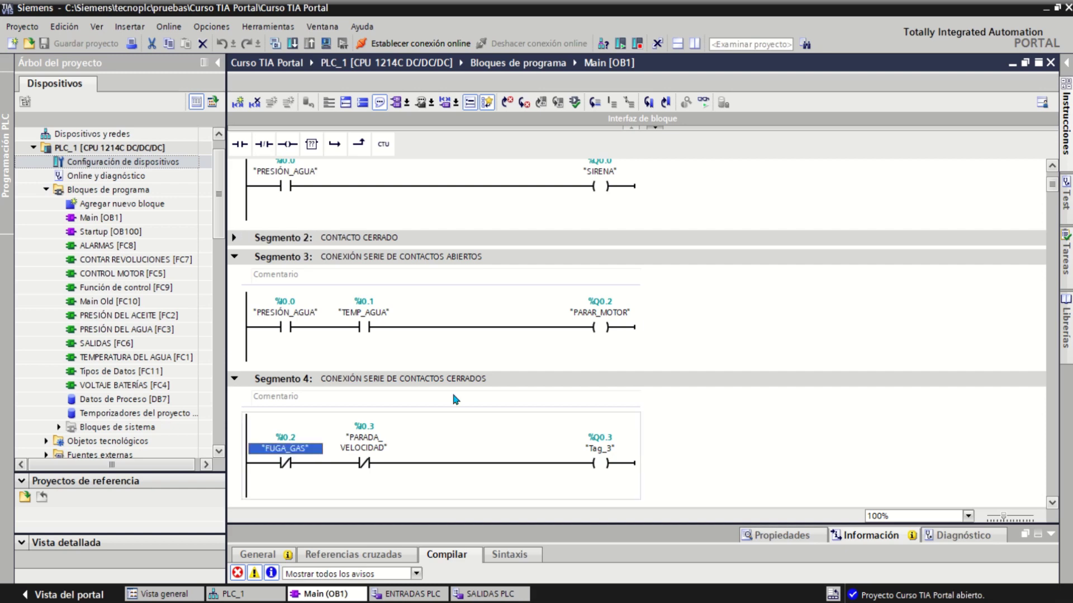
pyautogui.scroll(-6, 468, 384)
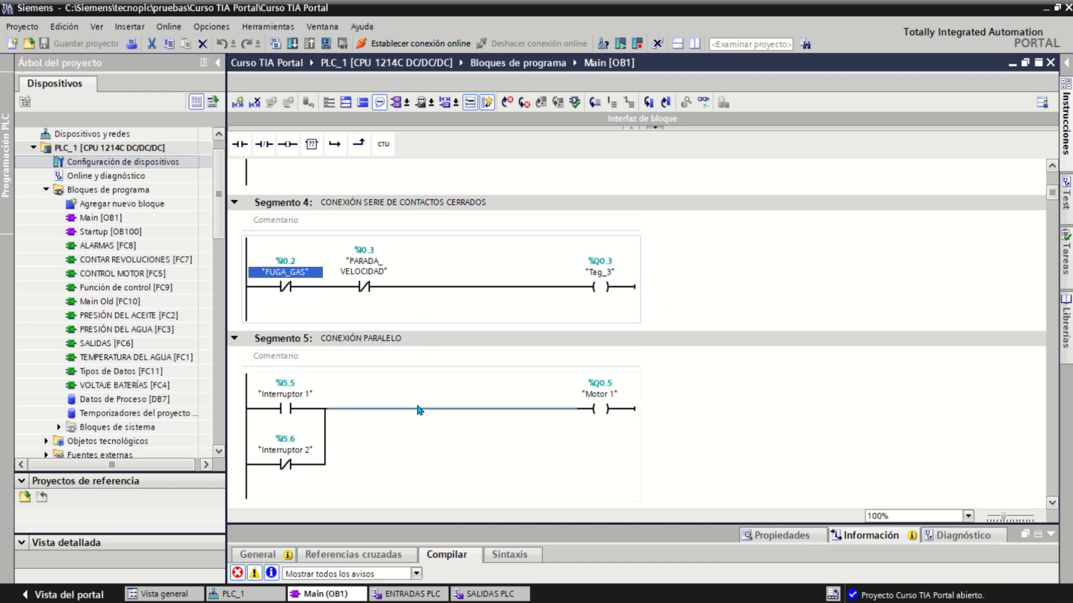
# Go back to the PLC_1 device view and look over the variables assigned to the CPU and module channels
pyautogui.click(244, 596)
pyautogui.scroll(-3, 442, 334)
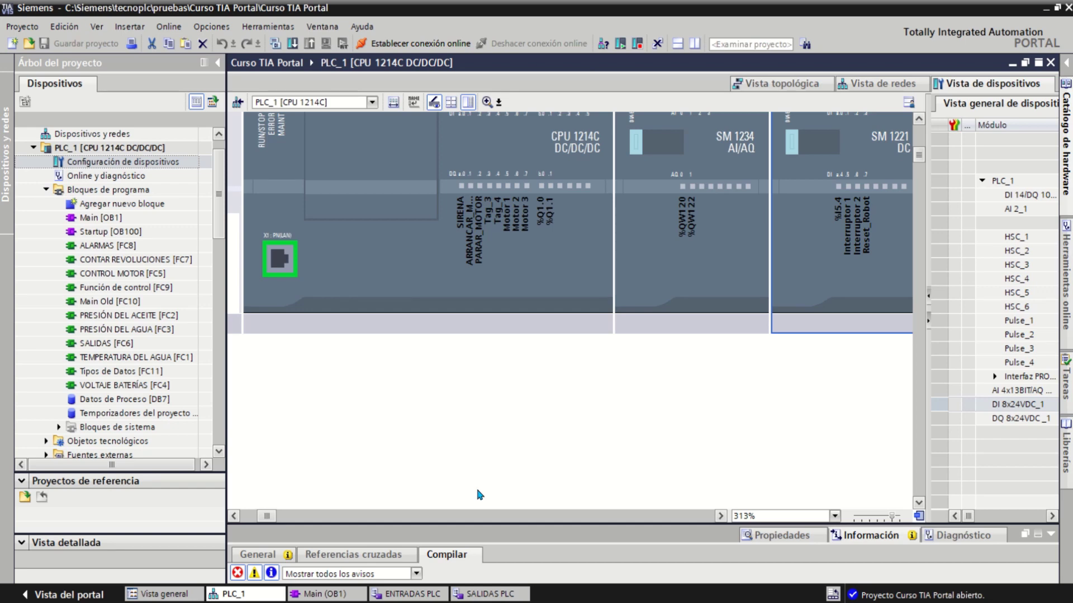
pyautogui.scroll(3, 479, 492)
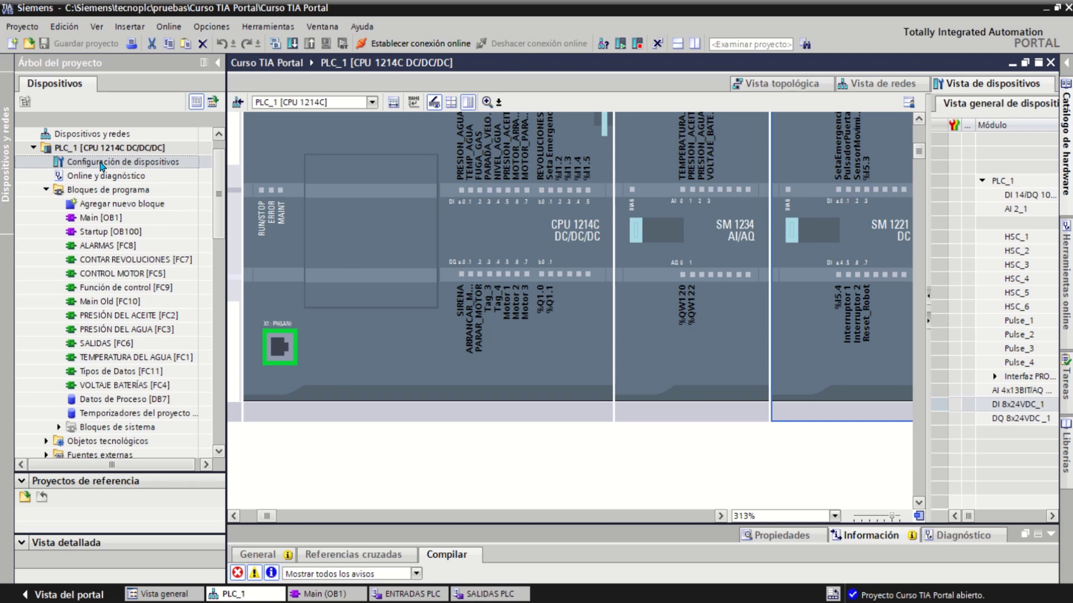
# Reopen the device configuration of PLC_1 and reduce the device view to 100% to fit the whole rack
pyautogui.doubleClick(103, 166)
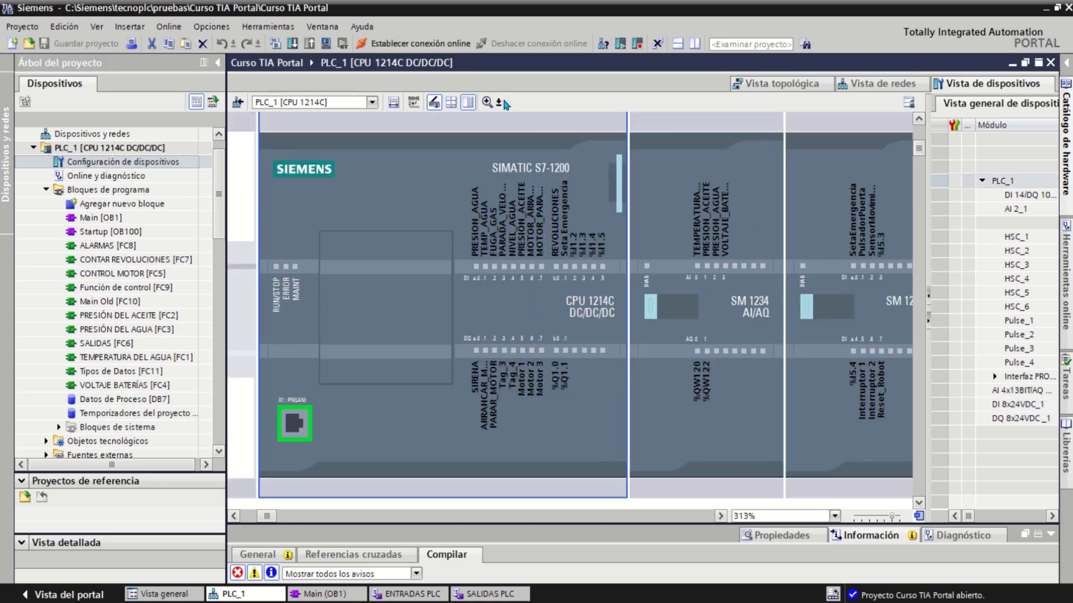
pyautogui.click(487, 104)
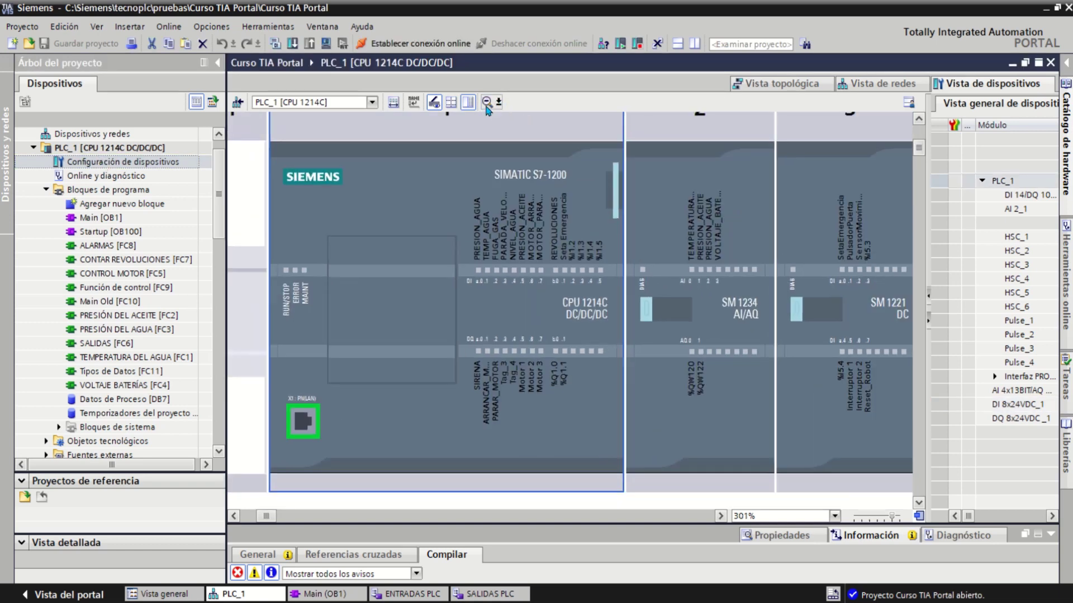
pyautogui.click(487, 104)
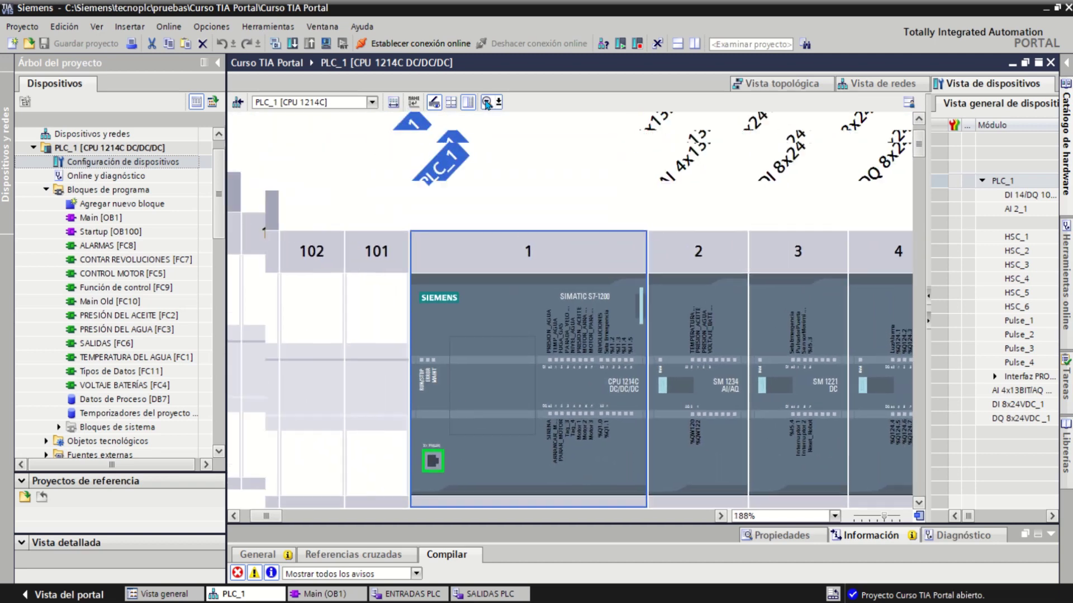
pyautogui.click(487, 104)
pyautogui.click(487, 104)
pyautogui.click(487, 104)
pyautogui.click(488, 104)
pyautogui.click(487, 104)
pyautogui.click(487, 104)
pyautogui.click(487, 104)
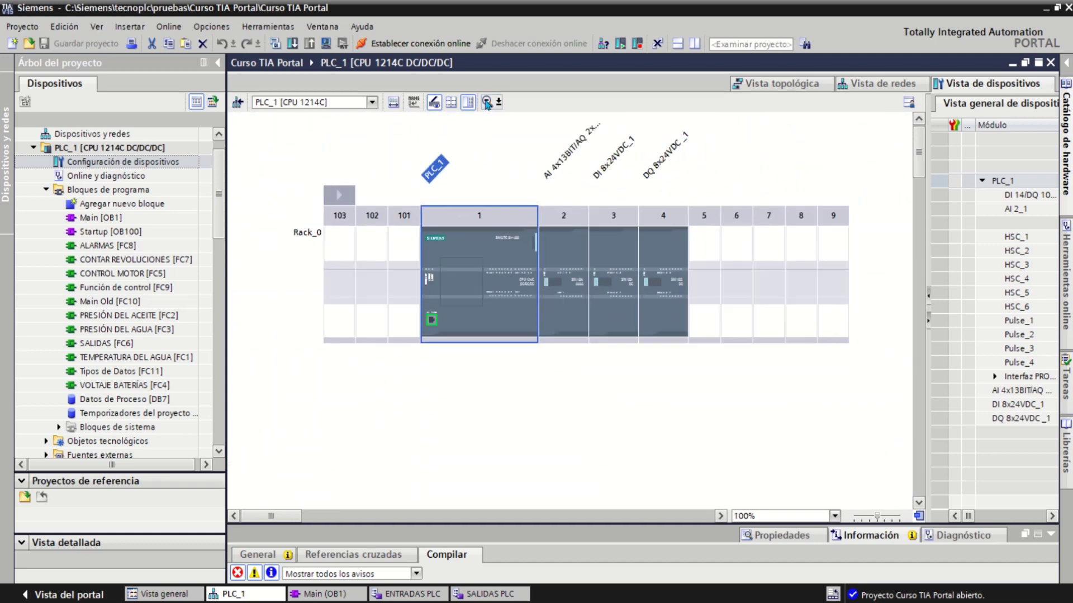
# Enlarge the inspector area below the device view and keep the modules and their names in sight
pyautogui.moveTo(546, 523); pyautogui.dragTo(547, 346)
pyautogui.scroll(-3, 527, 195)
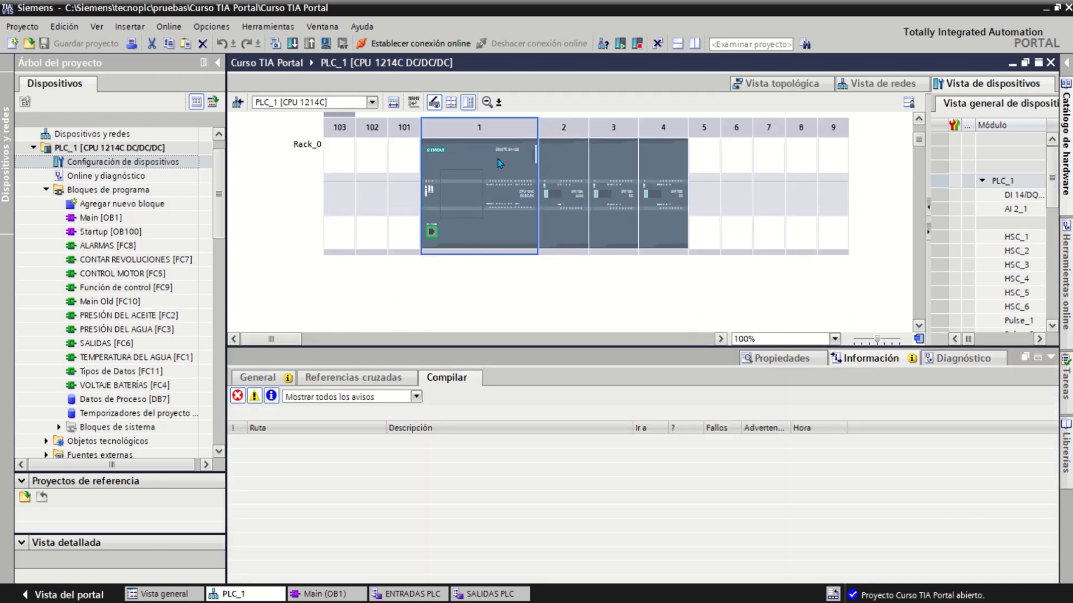
pyautogui.click(919, 119)
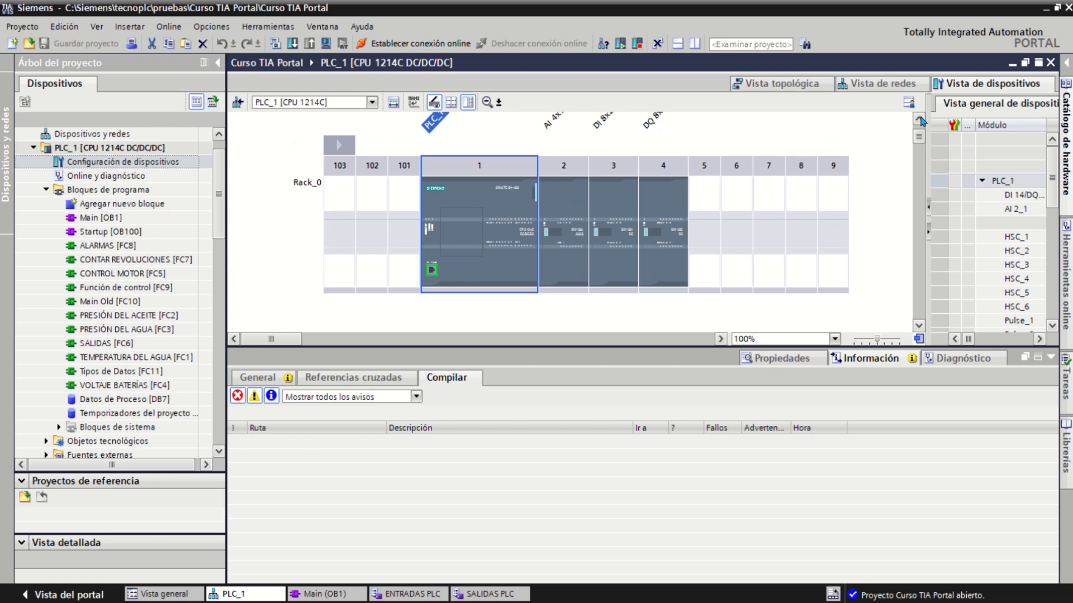
pyautogui.click(919, 119)
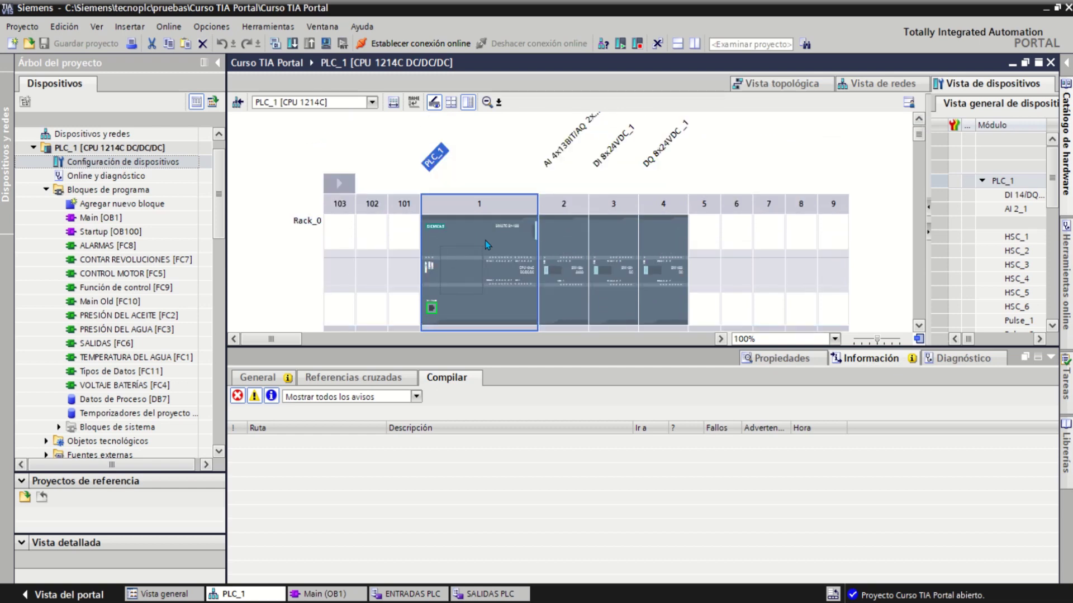
# Show the properties of the CPU 1214C and read its catalog information
pyautogui.click(255, 379)
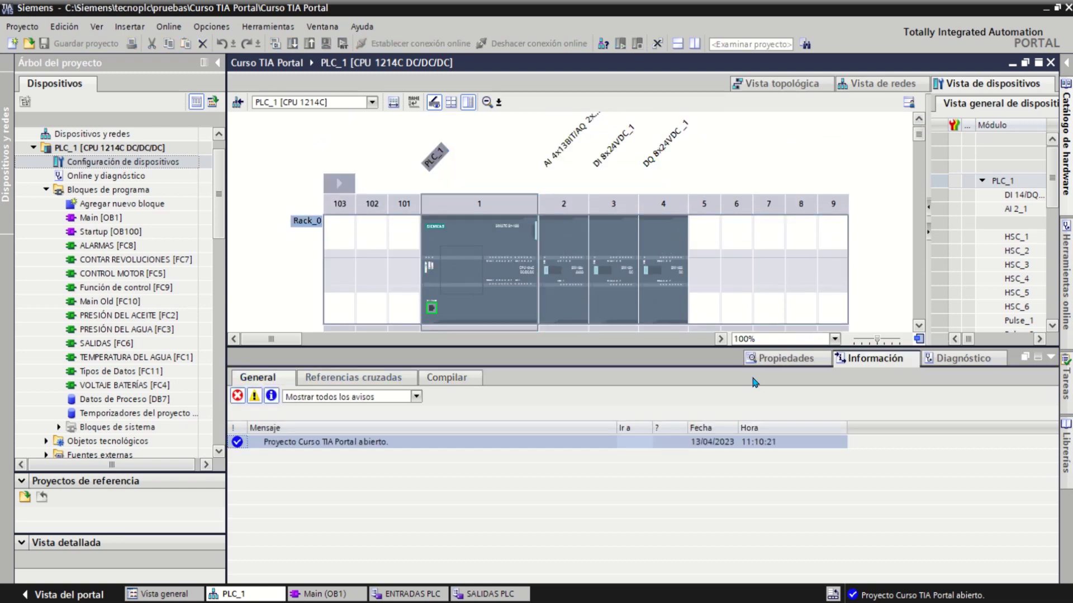
pyautogui.click(784, 360)
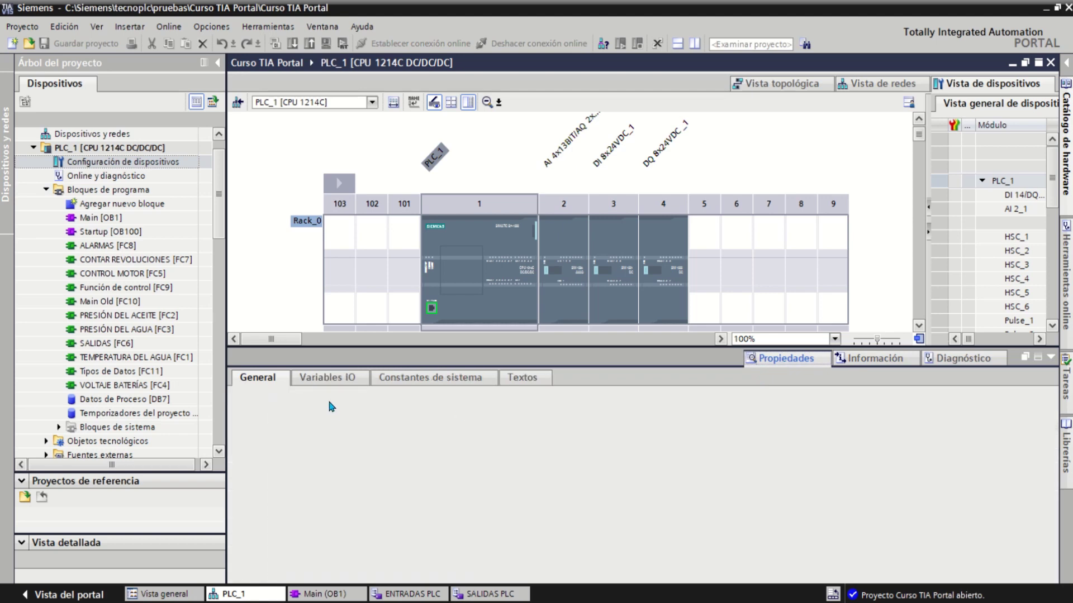
pyautogui.click(326, 412)
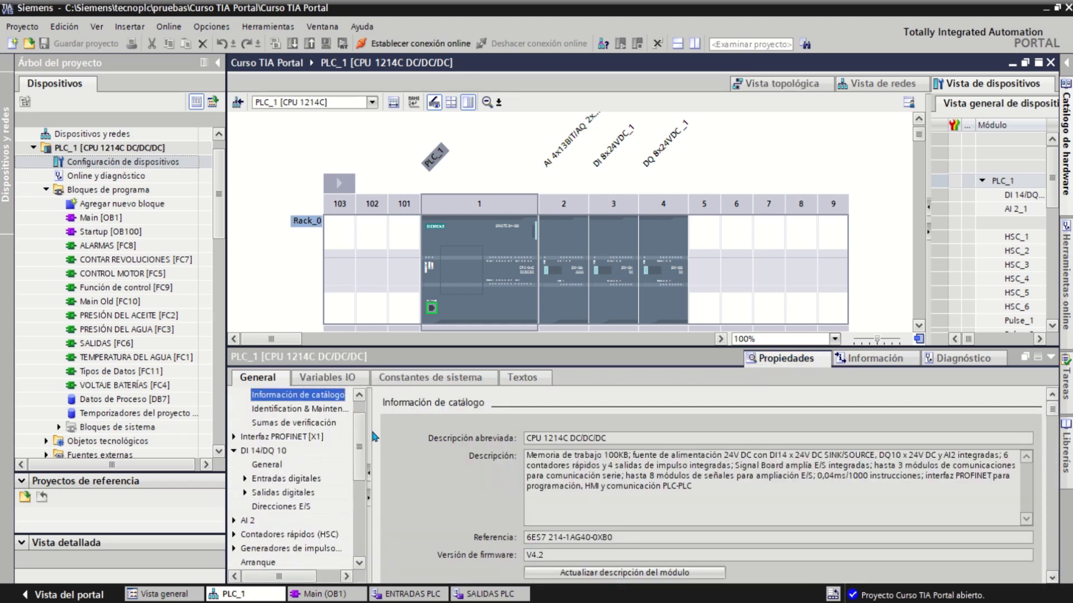
pyautogui.scroll(1, 363, 422)
pyautogui.scroll(1, 362, 422)
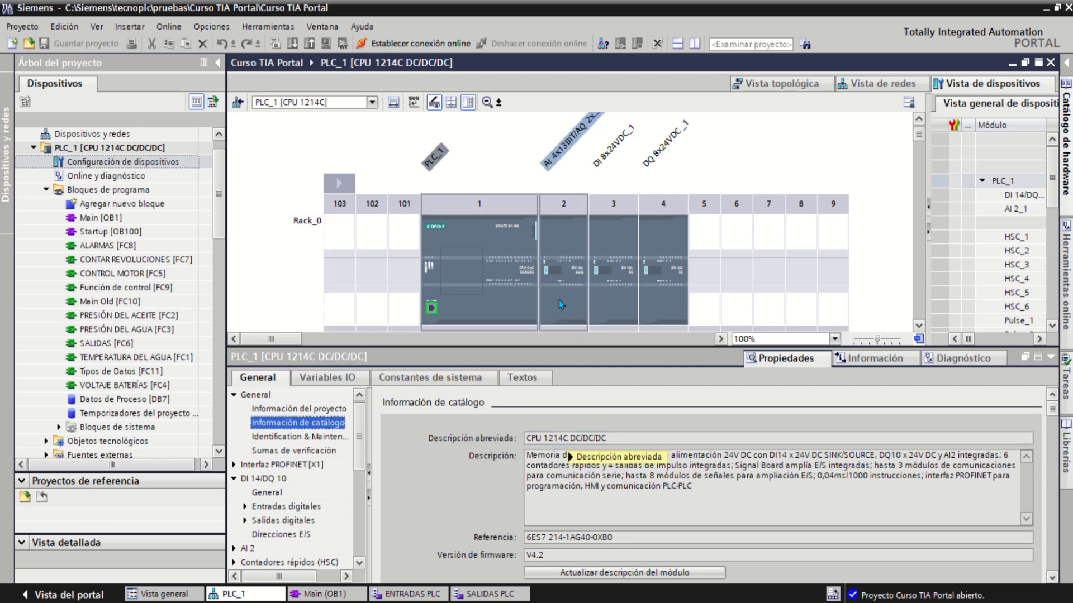
# Inspect the project and catalog information of the analog module AI 4x13BIT/AQ 2x14BIT_1 in slot 2
pyautogui.click(565, 232)
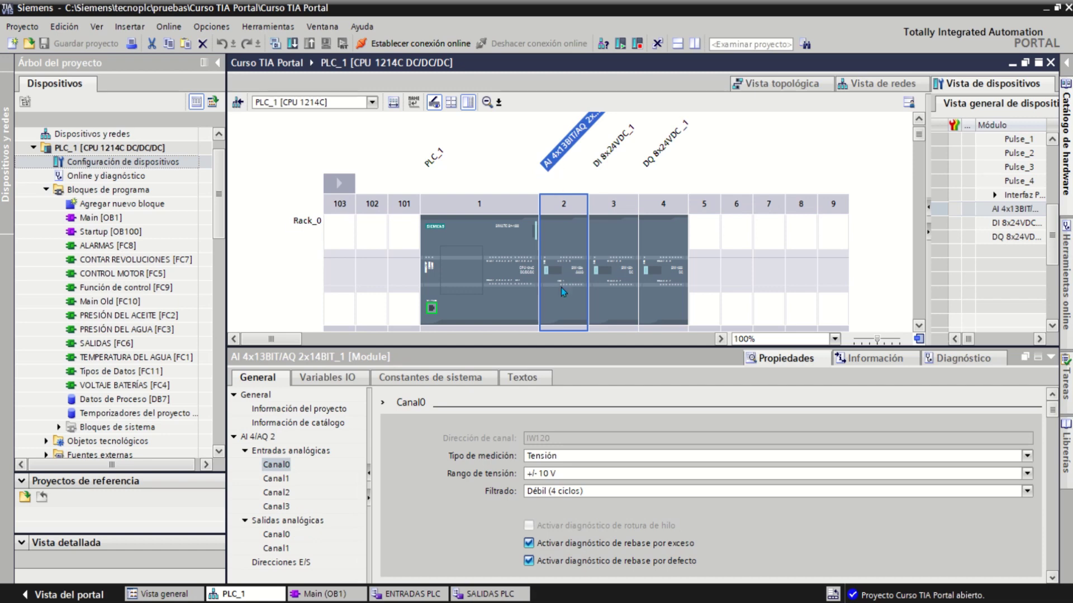
pyautogui.click(305, 410)
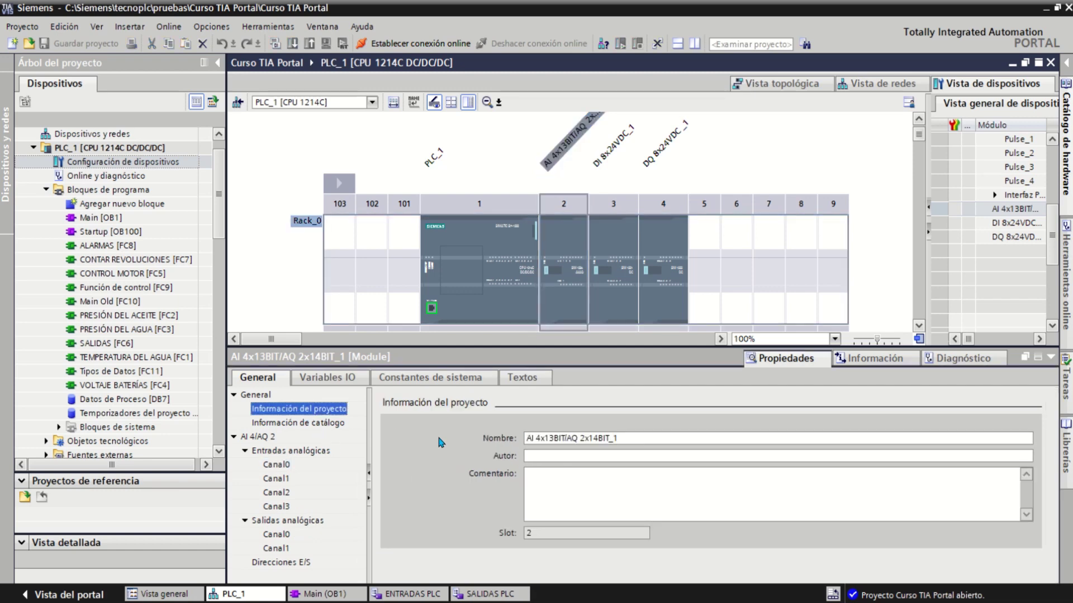
pyautogui.click(293, 423)
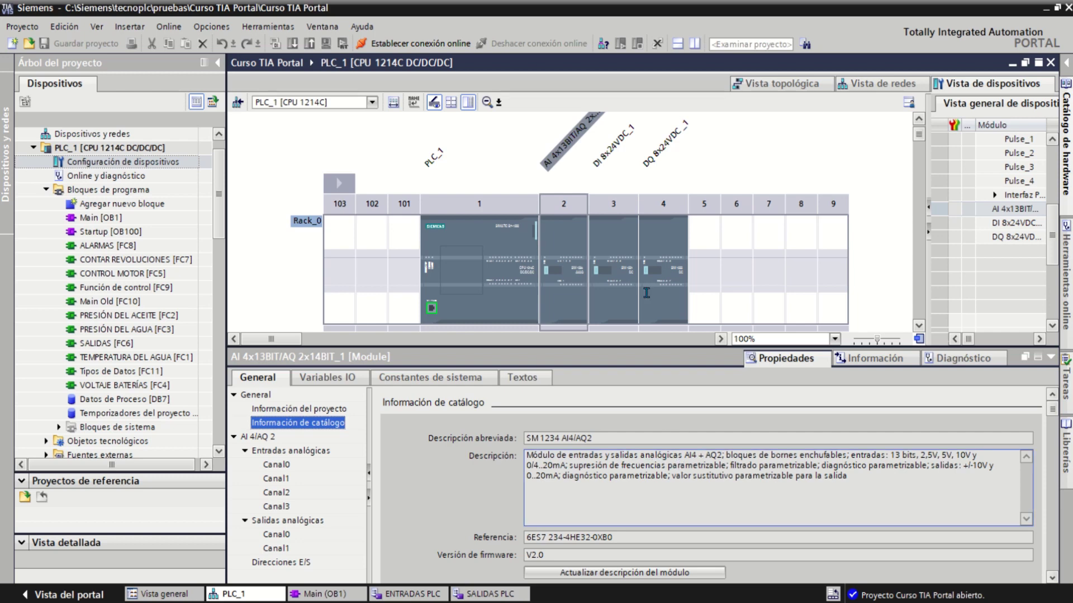
# Read the catalog information of the digital input module in slot 3 and the digital output module in slot 4
pyautogui.click(619, 232)
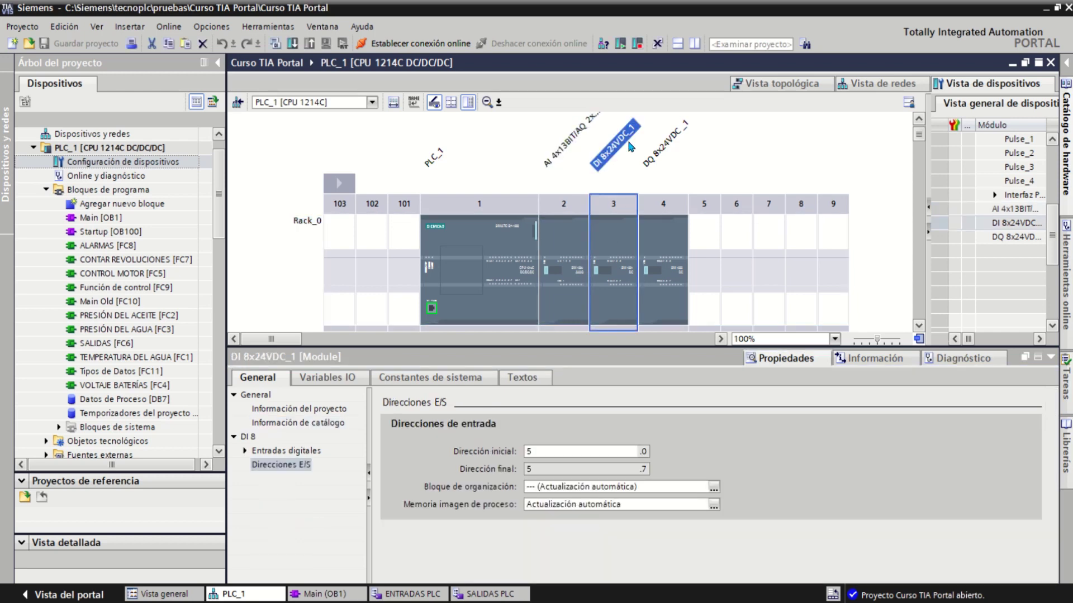
pyautogui.click(309, 423)
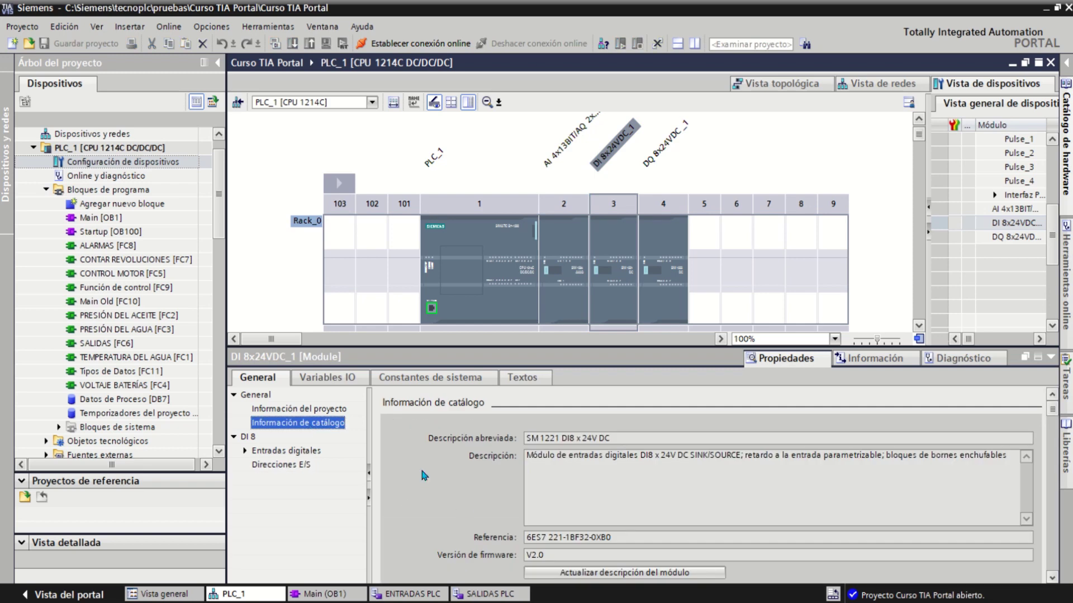
pyautogui.click(627, 465)
pyautogui.click(667, 234)
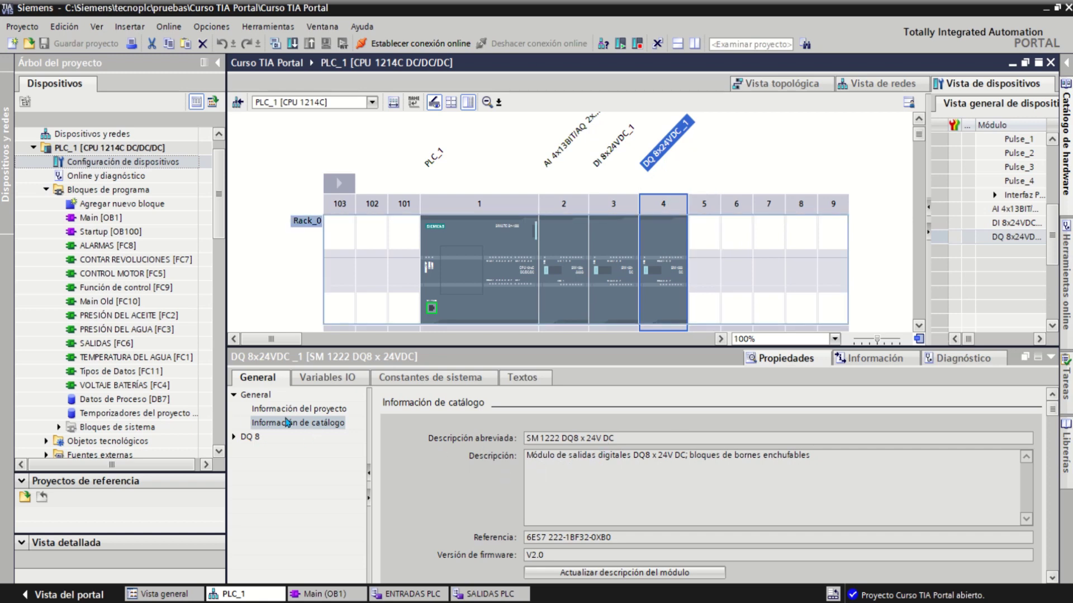
# Look through the CPU's general properties and the general settings of its integrated DI 14/DQ 10
pyautogui.click(501, 235)
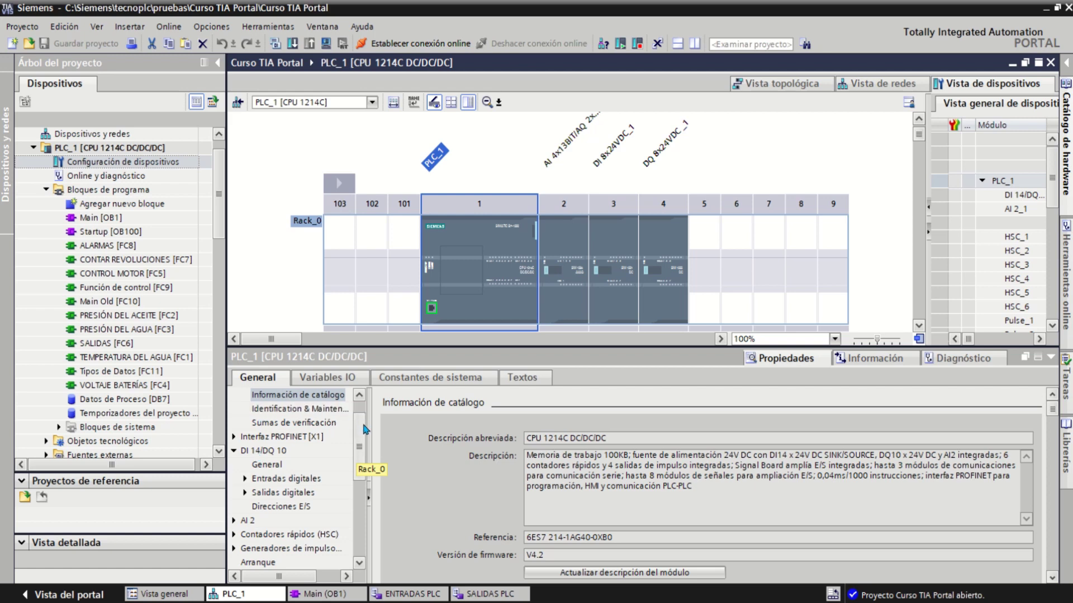
pyautogui.scroll(2, 267, 411)
pyautogui.click(263, 395)
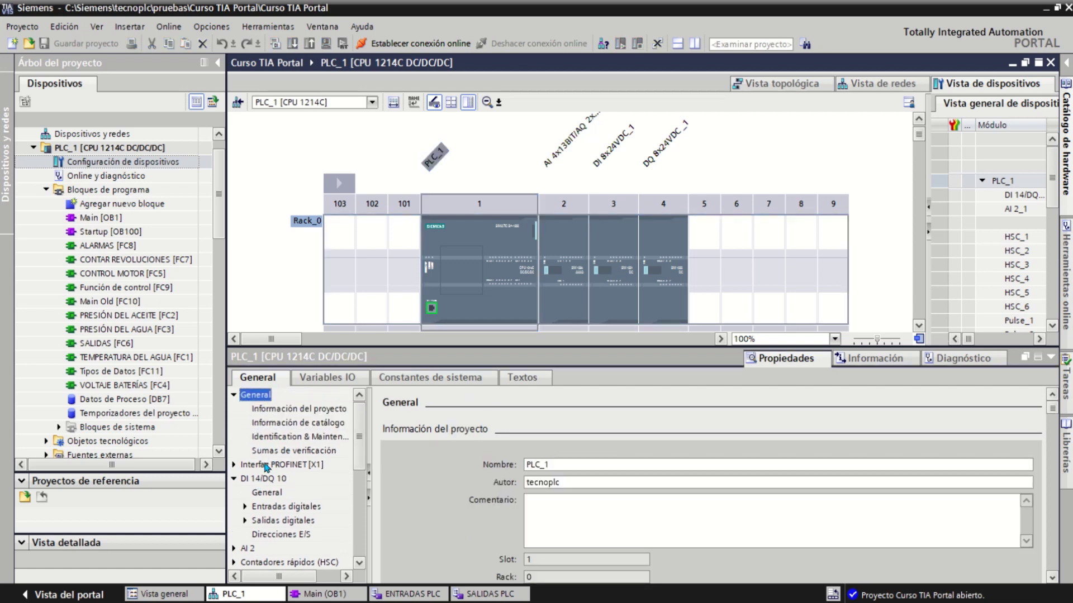
pyautogui.click(246, 481)
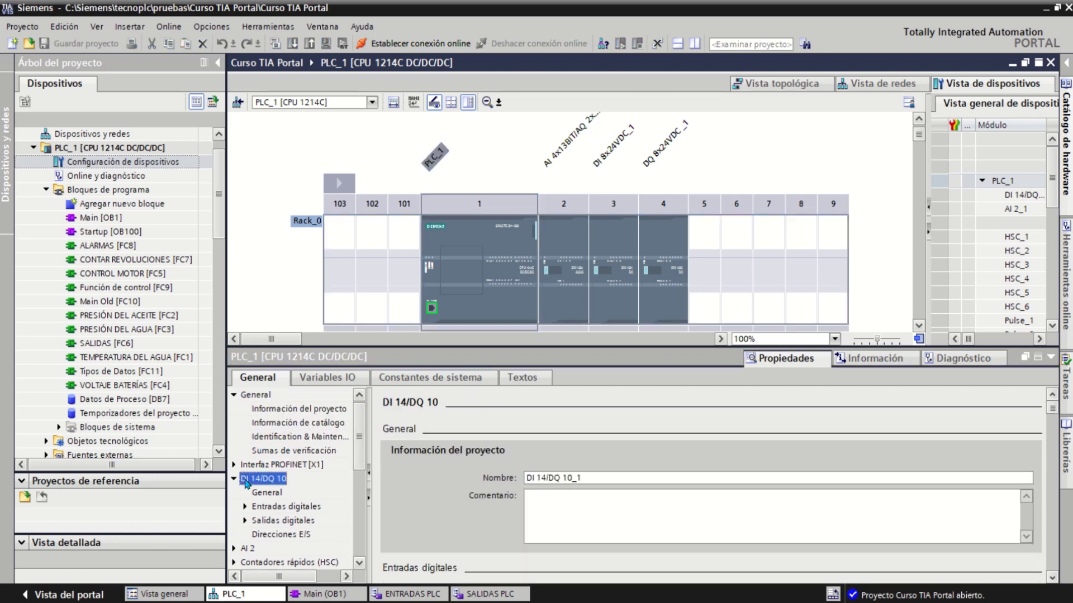
pyautogui.click(269, 507)
pyautogui.click(274, 494)
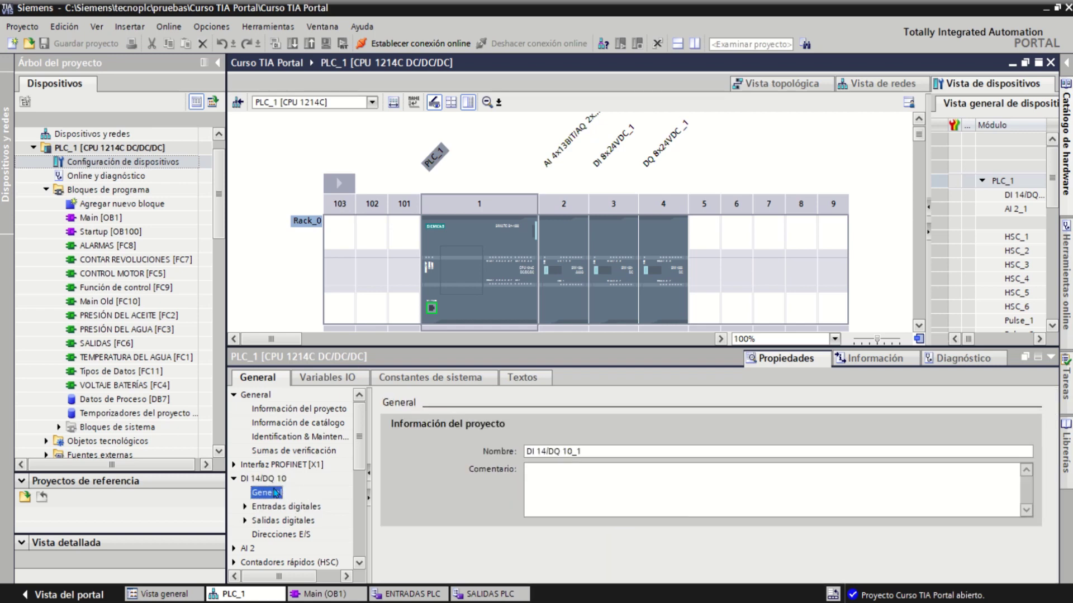
# Expand the CPU's digital inputs and check the channel addresses of Canal0, Canal1, Canal2 and Canal4
pyautogui.click(274, 507)
pyautogui.click(245, 507)
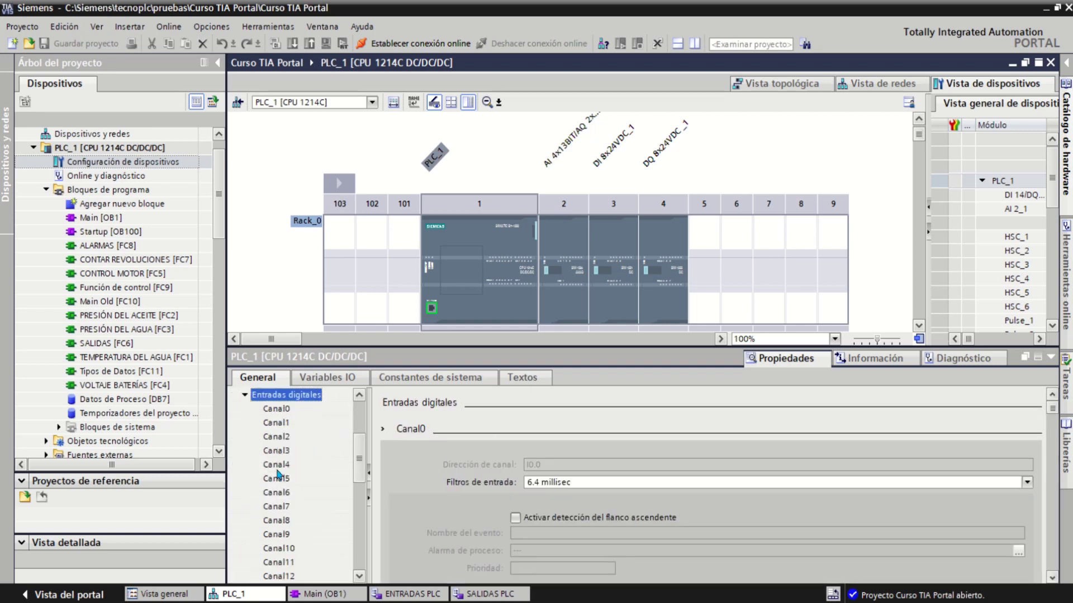
pyautogui.click(278, 410)
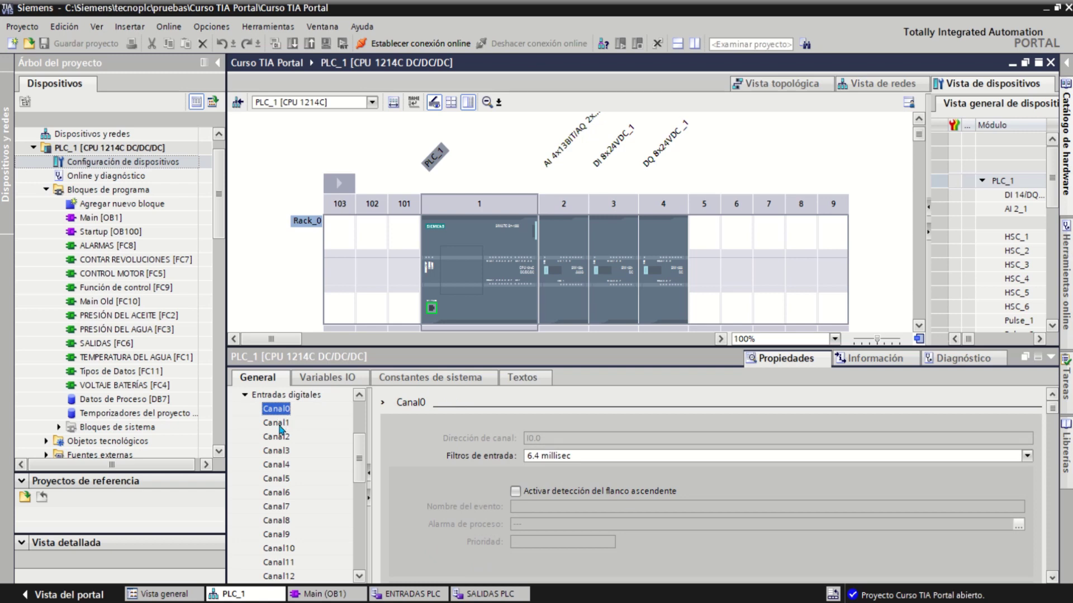
pyautogui.click(279, 423)
pyautogui.click(279, 438)
pyautogui.click(279, 465)
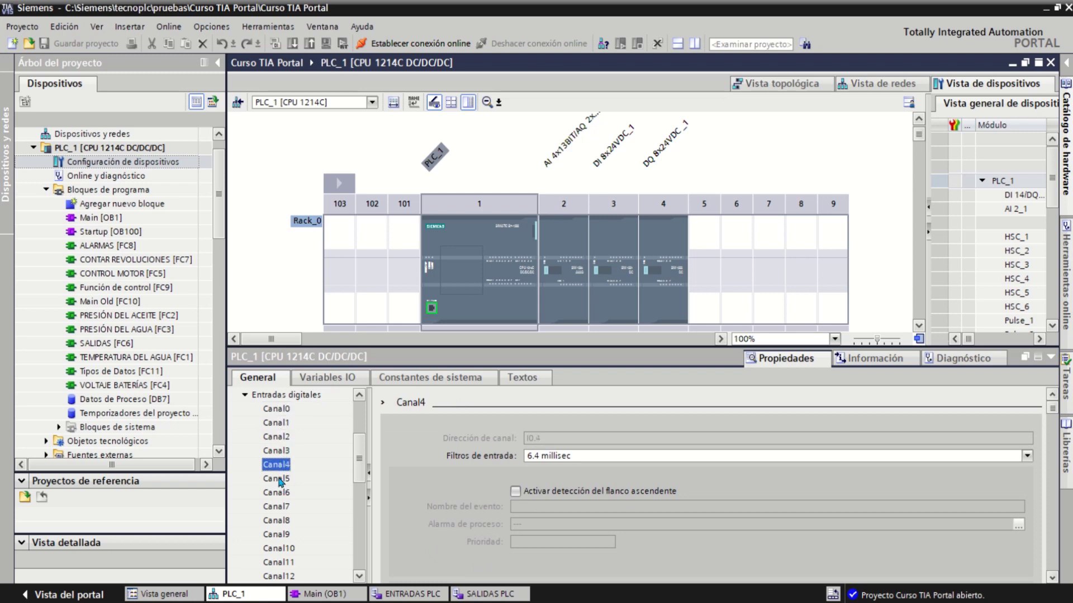
# Check the channel address of Canal5 in the CPU's digital inputs and collapse the digital inputs group
pyautogui.click(279, 480)
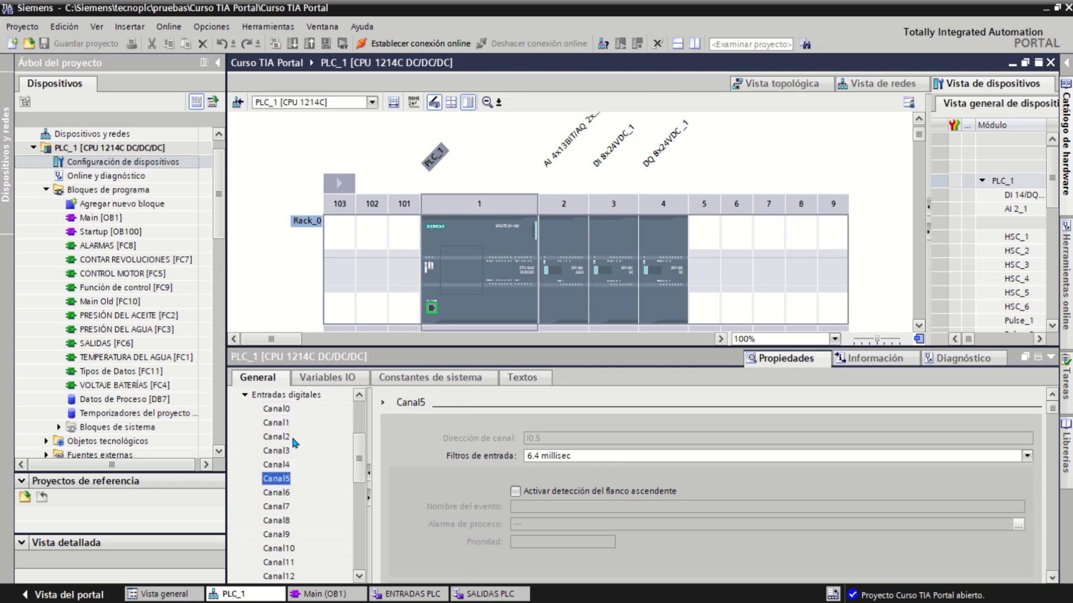
pyautogui.scroll(2, 294, 443)
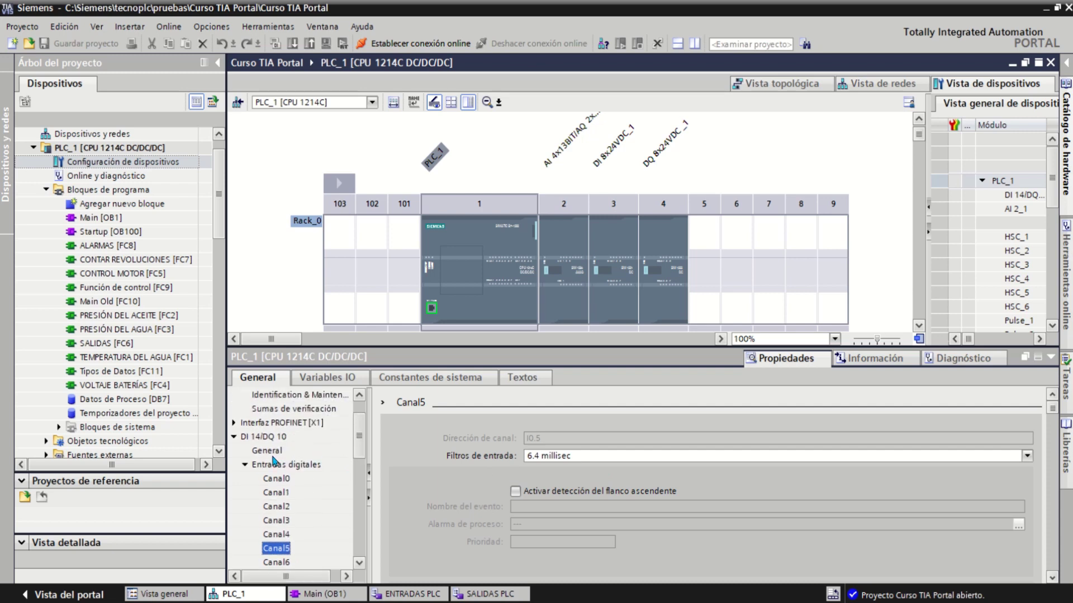
pyautogui.click(246, 465)
# Expand the CPU's digital outputs, check the channel addresses of Canal0, Canal1 and Canal3, and collapse the group again
pyautogui.click(284, 485)
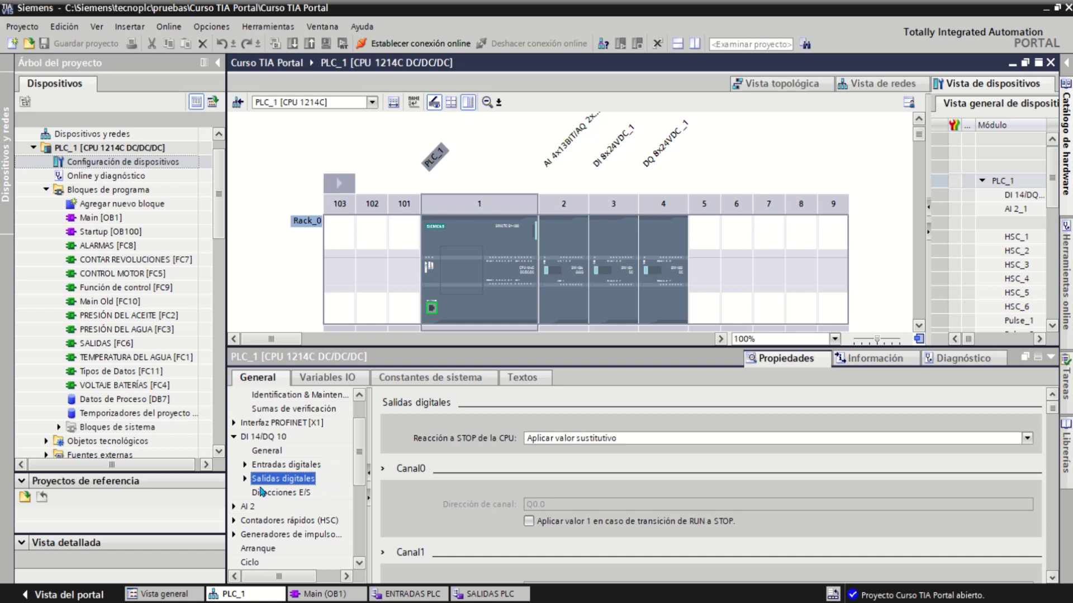
pyautogui.doubleClick(278, 482)
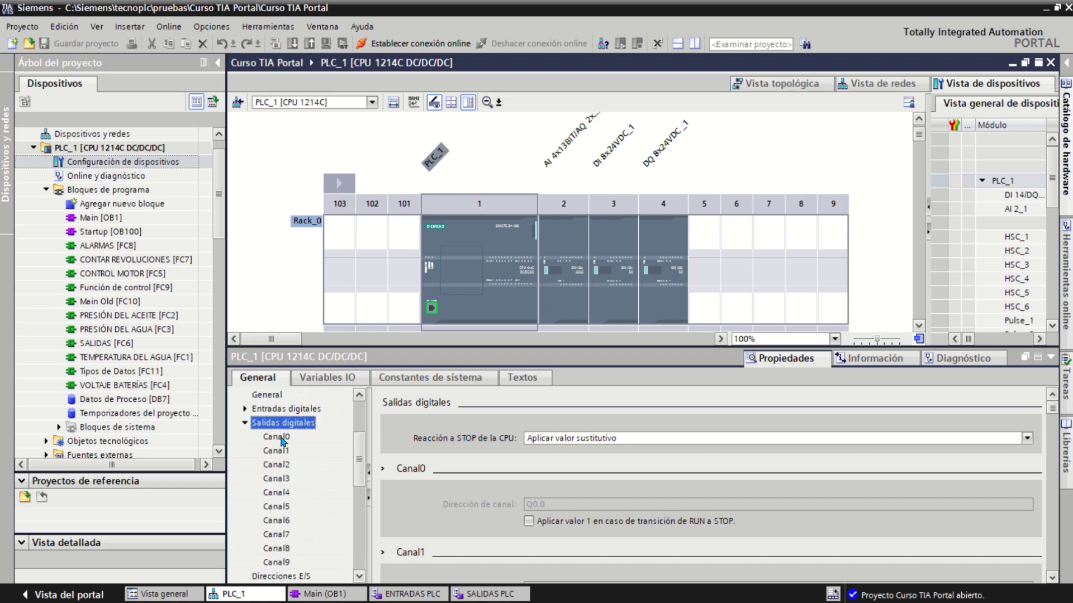
pyautogui.click(277, 438)
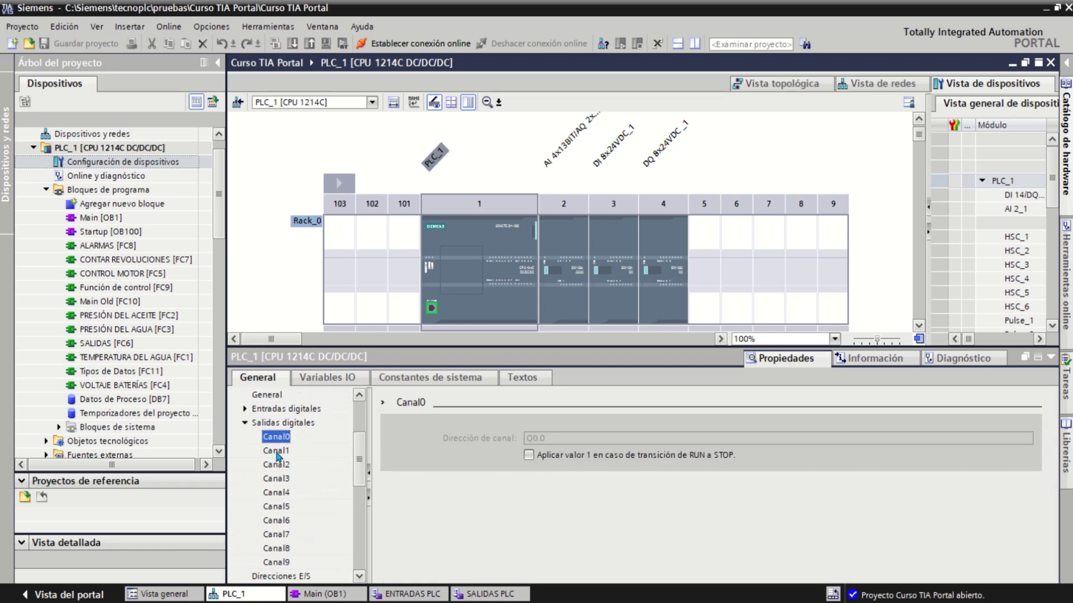
pyautogui.click(276, 451)
pyautogui.click(279, 479)
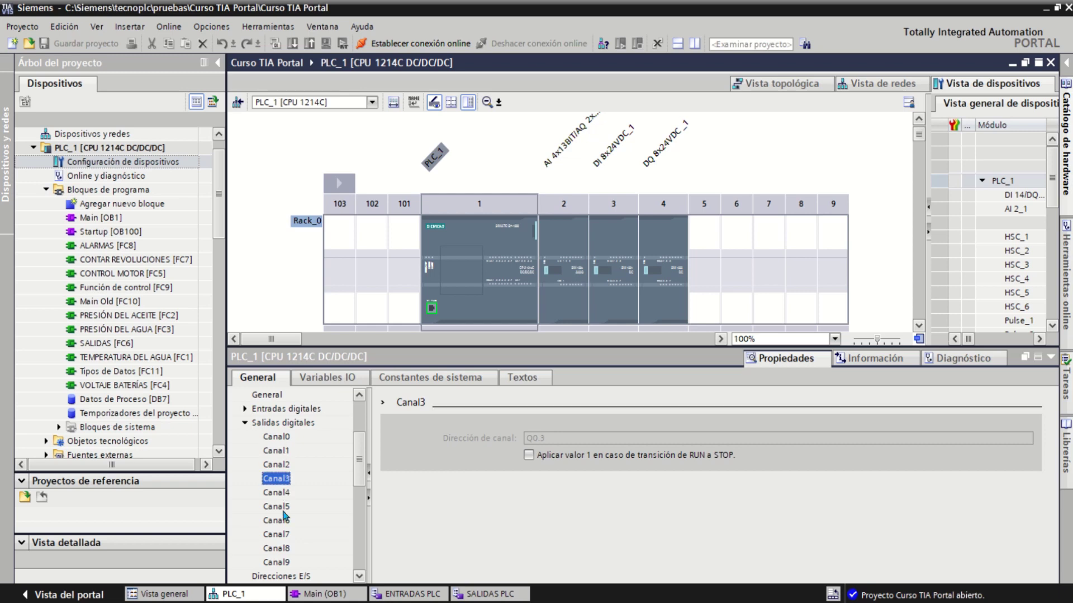
pyautogui.click(245, 423)
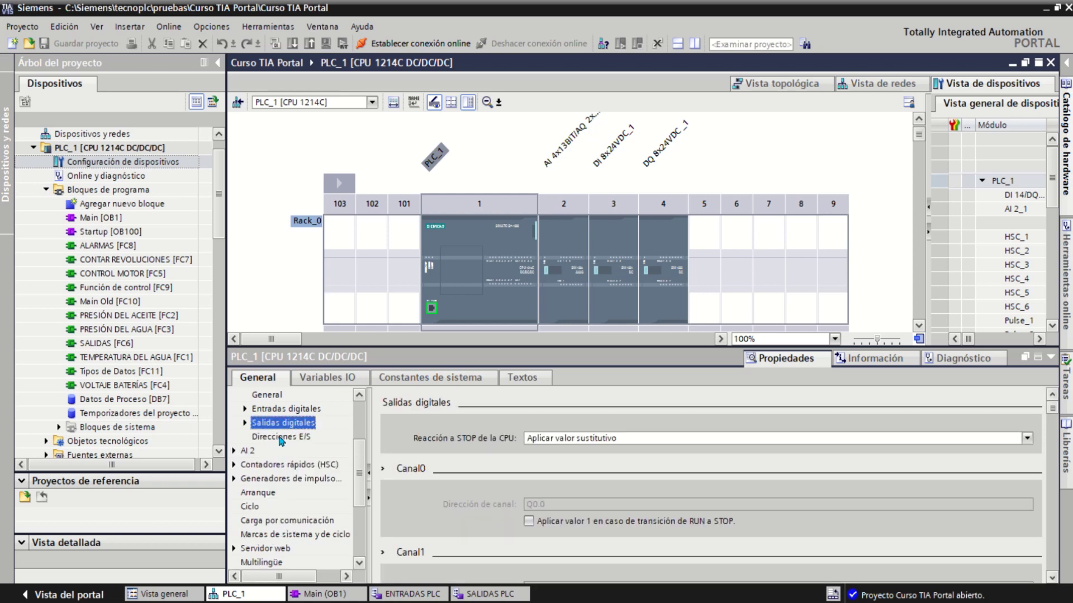
# Show the I/O addresses of the integrated DI 14/DQ 10 and enlarge the properties area to see both input and output ranges
pyautogui.click(281, 438)
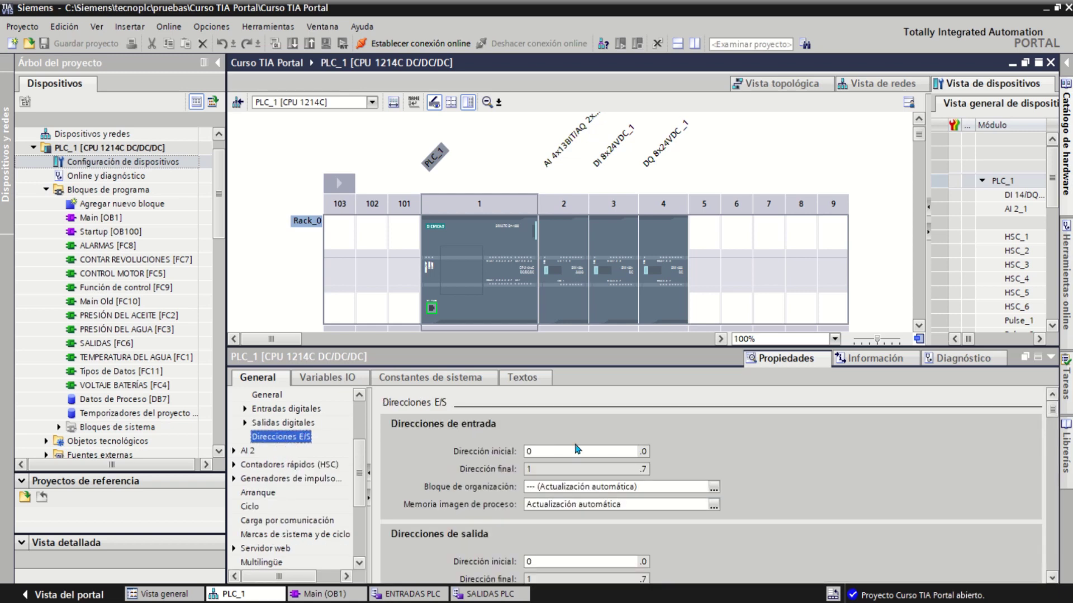
pyautogui.moveTo(703, 348); pyautogui.dragTo(702, 254)
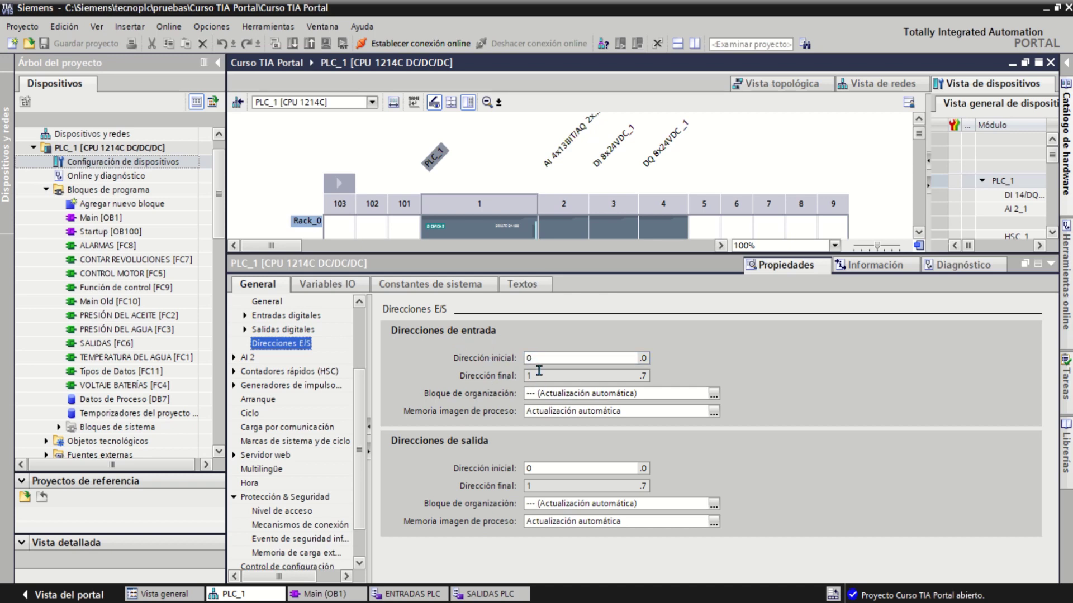
pyautogui.click(535, 362)
# Look through the CPU's catalog, project, identification and checksum information and the DI 14/DQ 10 overview
pyautogui.scroll(4, 359, 306)
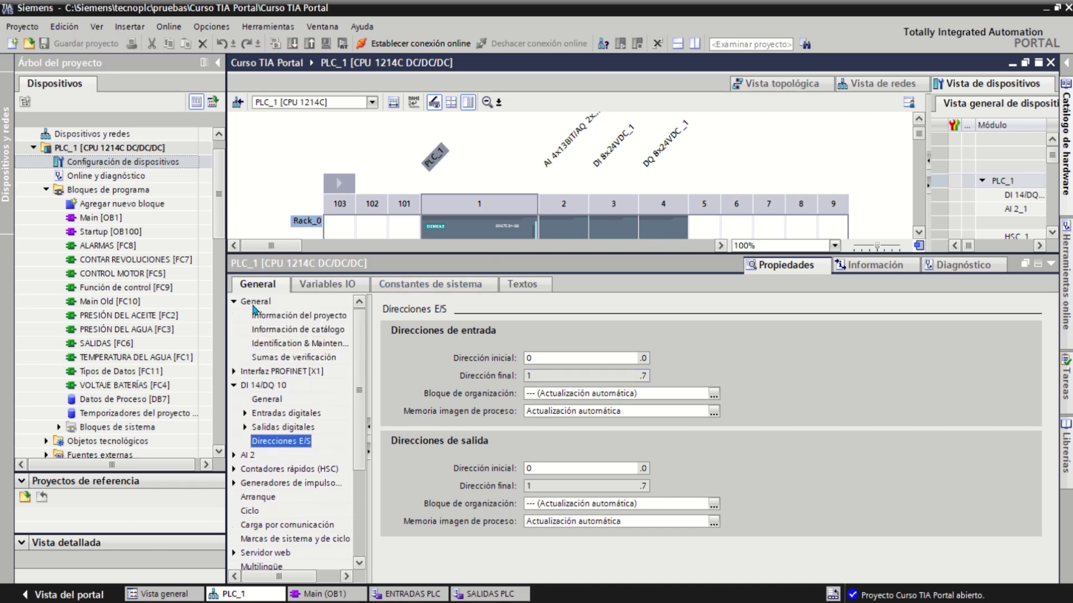
pyautogui.click(290, 331)
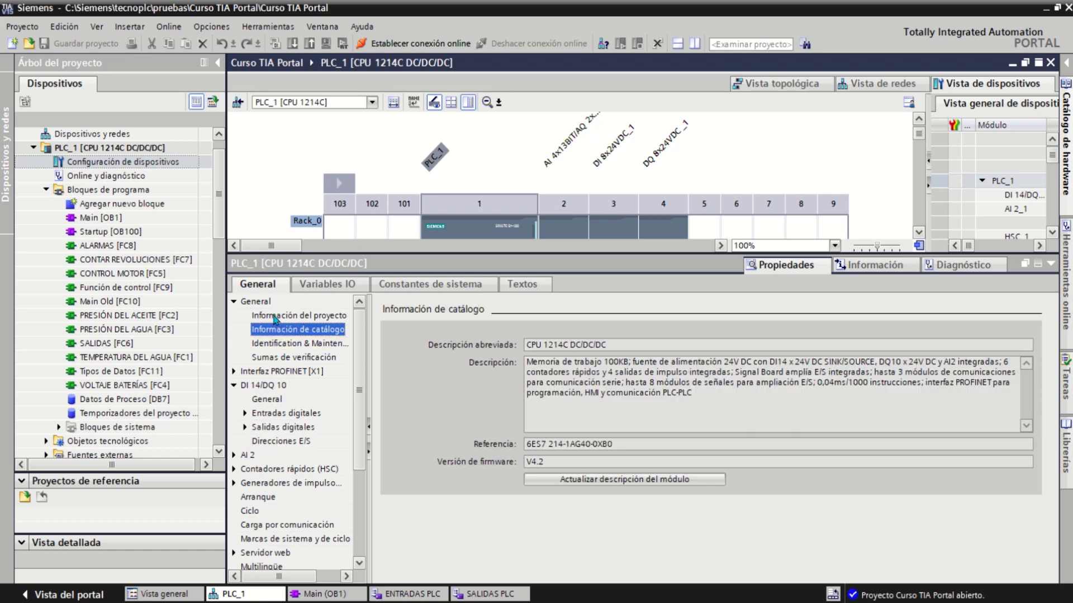
pyautogui.click(275, 318)
pyautogui.click(284, 350)
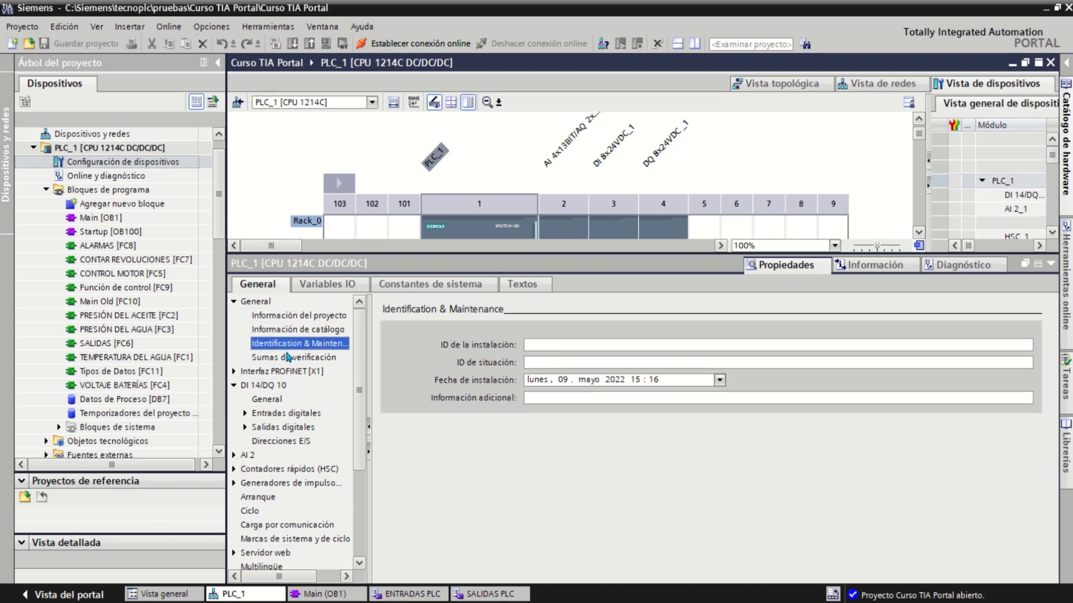
pyautogui.click(290, 360)
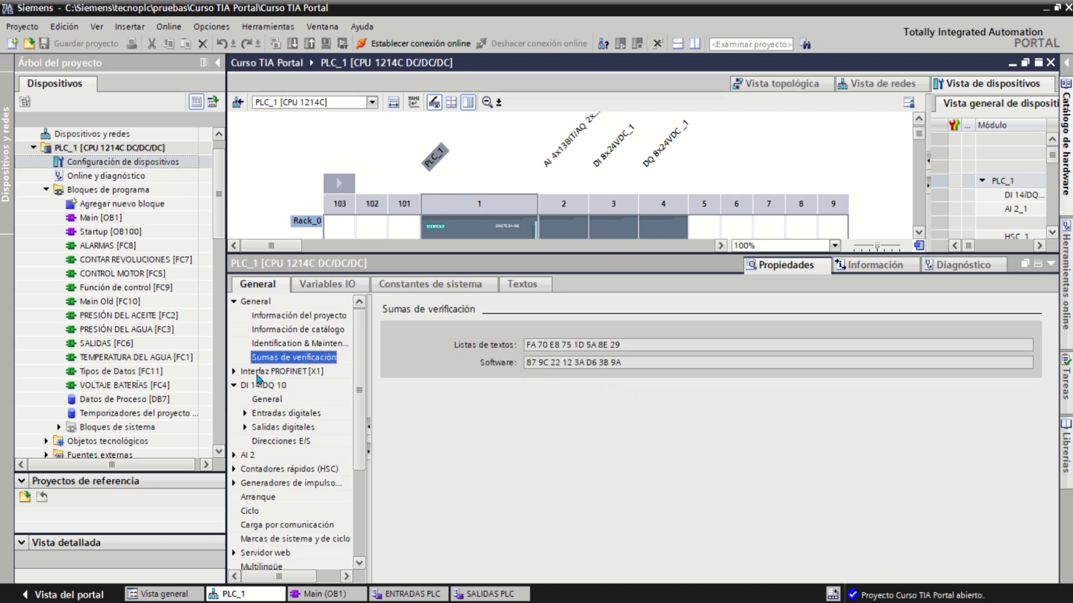
pyautogui.click(258, 385)
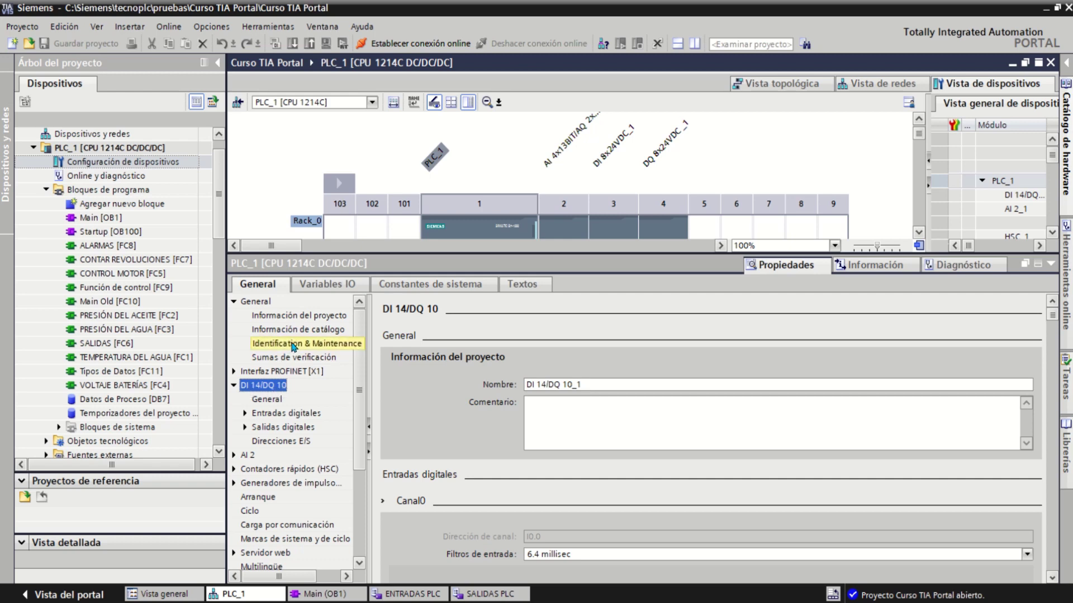
# Highlight "DI14 x 24V DC SINK/SOURCE, DQ10 x 24V DC" in the CPU's catalog description
pyautogui.click(295, 330)
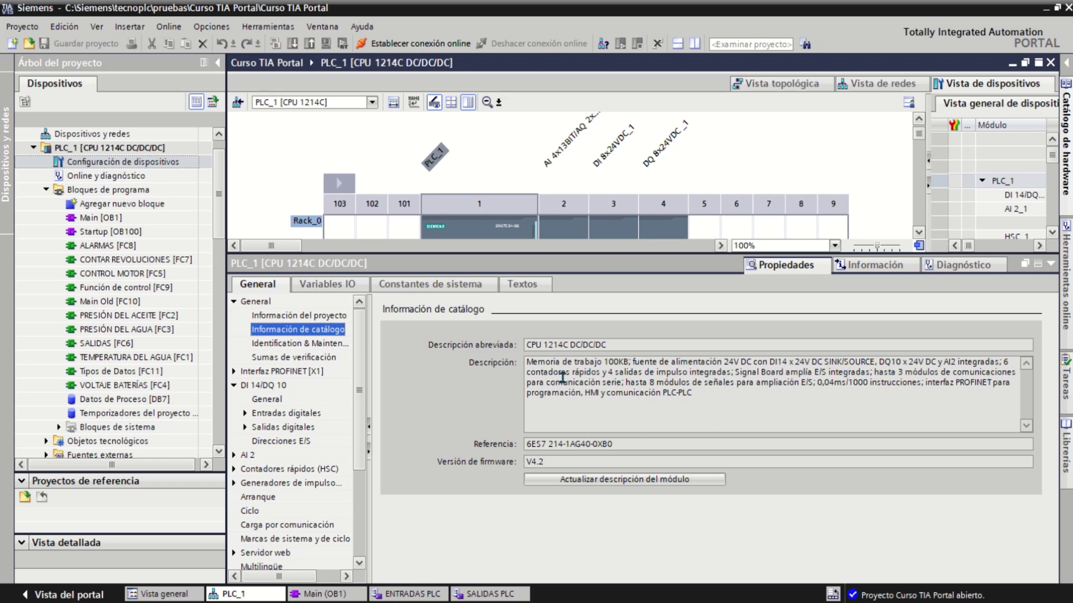
pyautogui.click(683, 374)
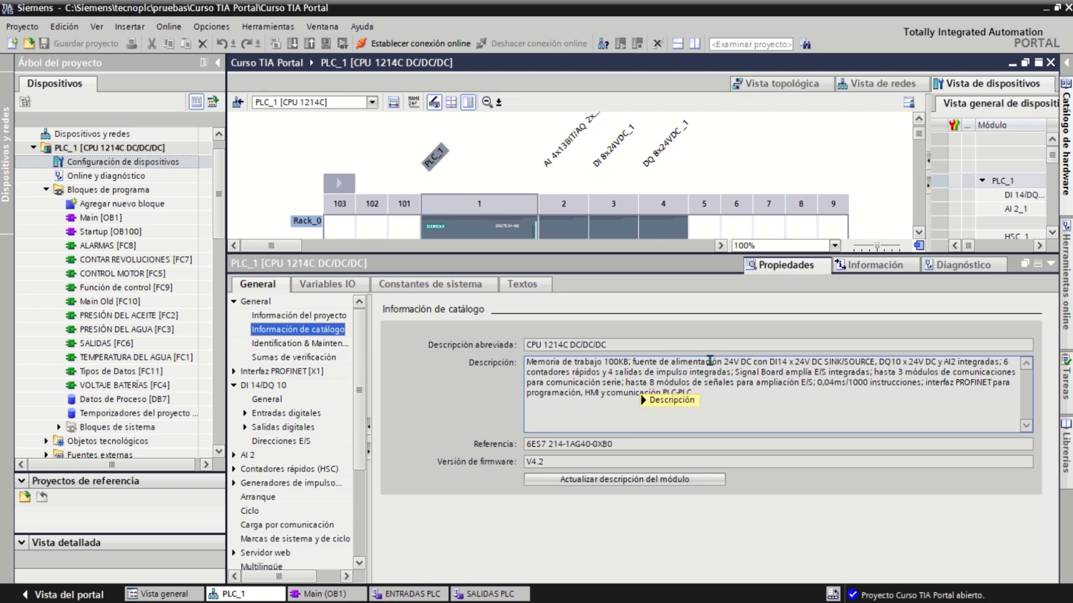
pyautogui.moveTo(738, 362)
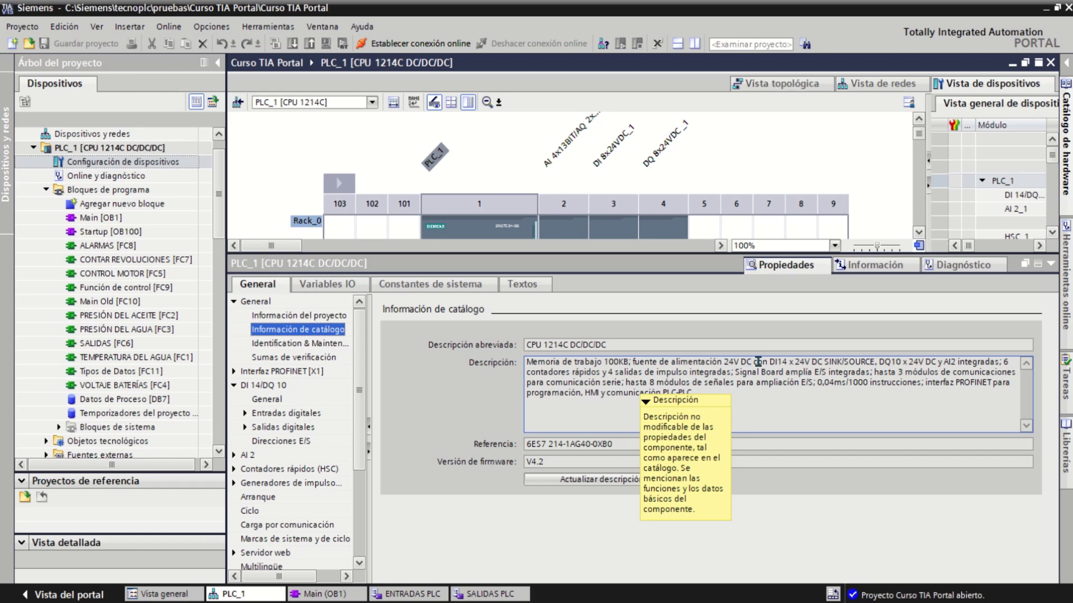
pyautogui.moveTo(769, 363); pyautogui.dragTo(936, 363)
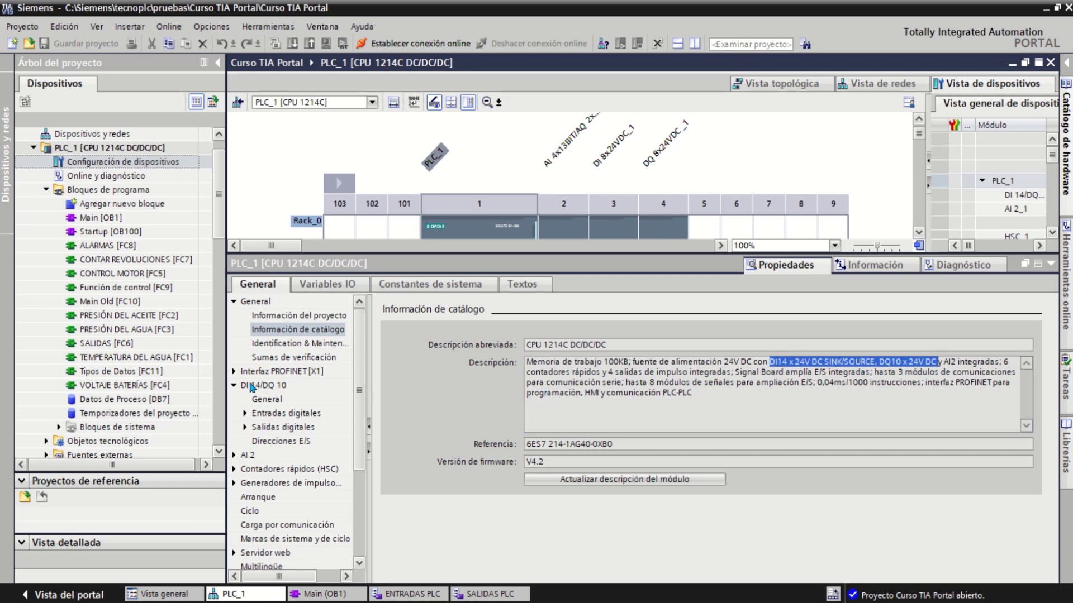
# Return to the I/O addresses of DI 14/DQ 10 and examine the start and end addresses of the inputs
pyautogui.click(254, 389)
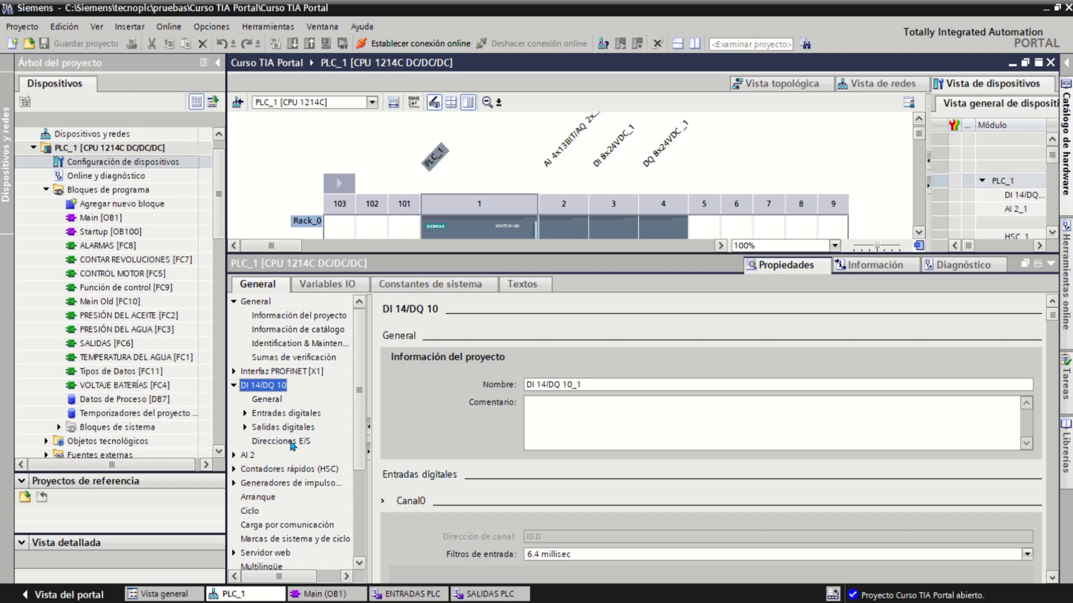
pyautogui.click(292, 442)
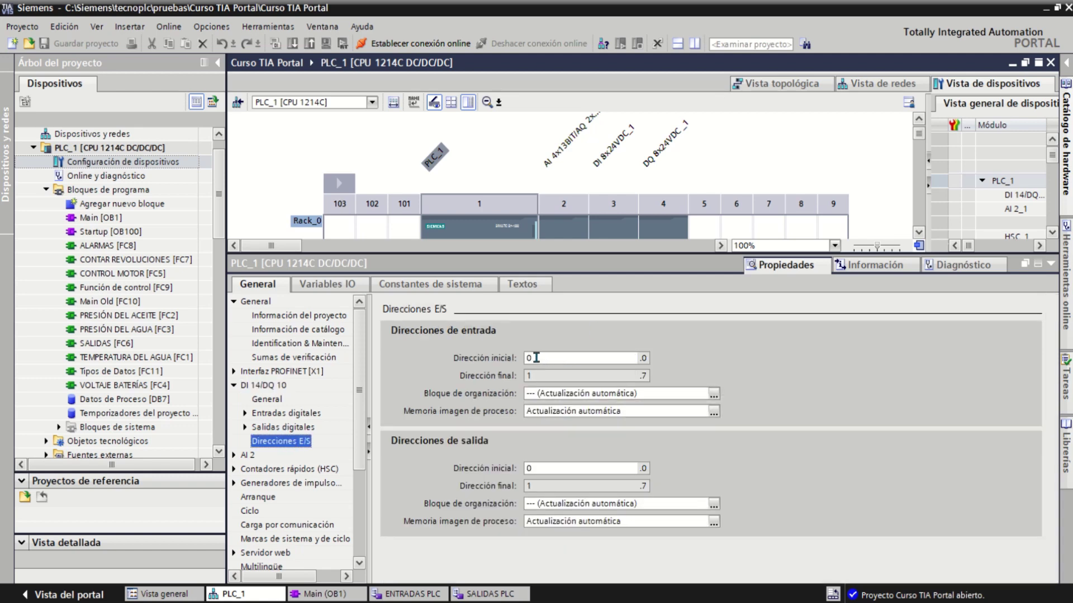
pyautogui.doubleClick(527, 357)
pyautogui.click(531, 377)
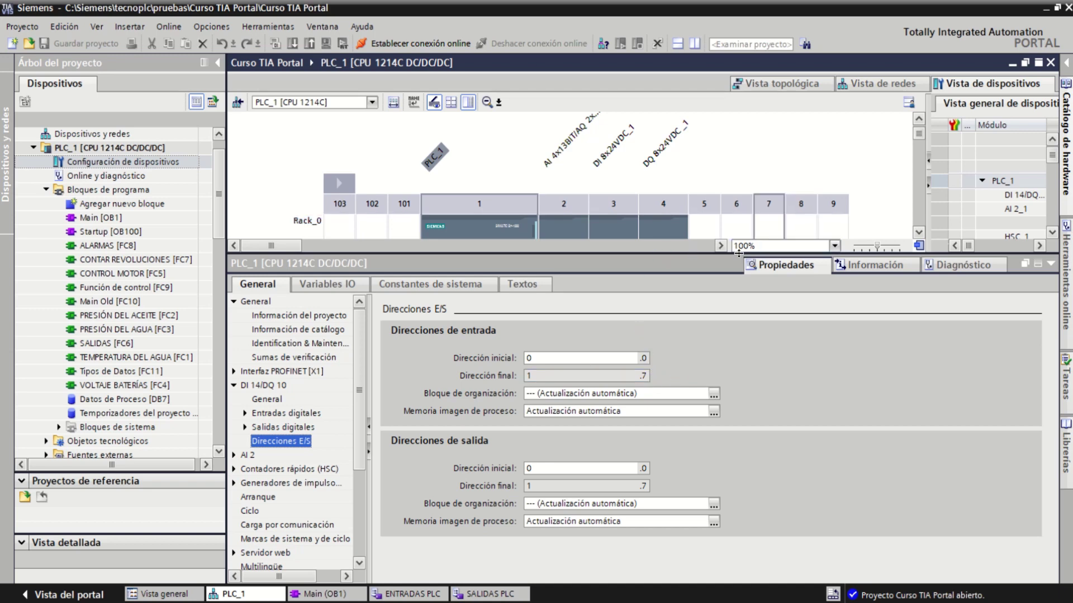
# Enlarge the rack view to 313% and read the input variable labels on the CPU's channels
pyautogui.moveTo(737, 253); pyautogui.dragTo(737, 342)
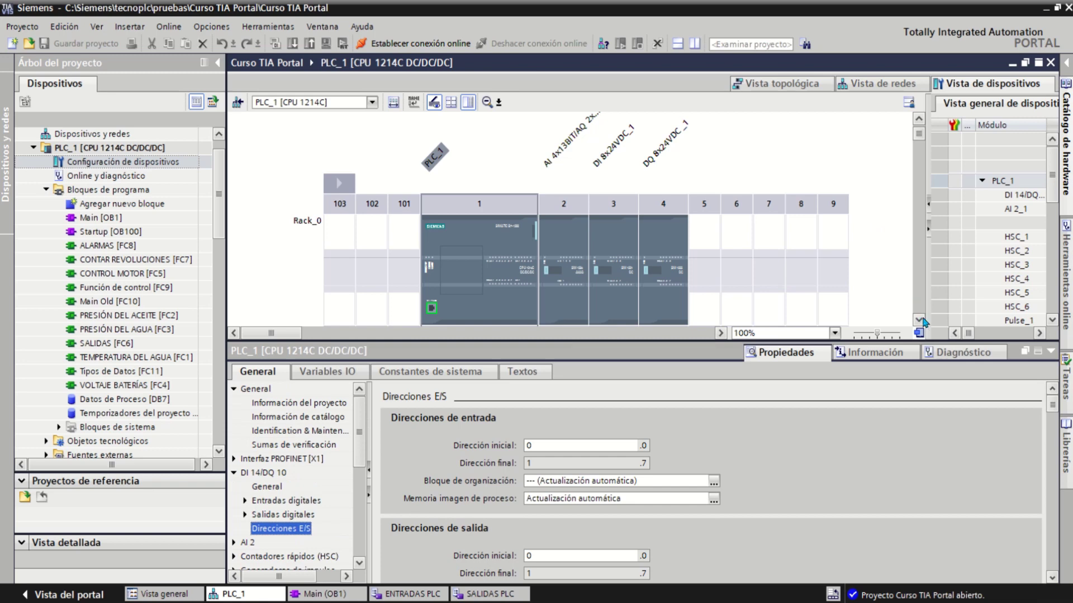
pyautogui.click(919, 320)
pyautogui.click(499, 102)
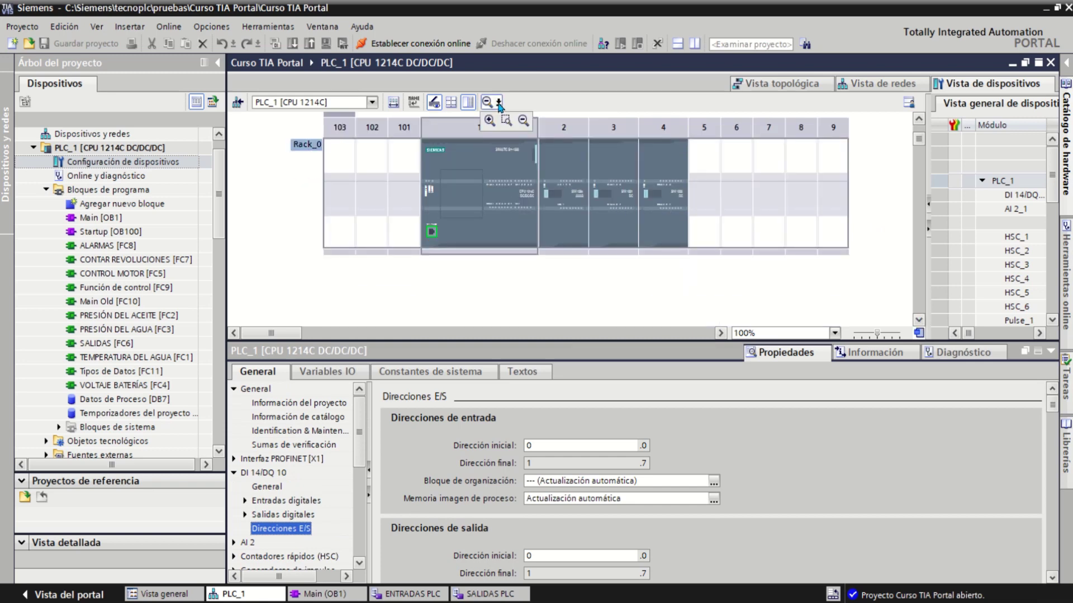
pyautogui.click(489, 118)
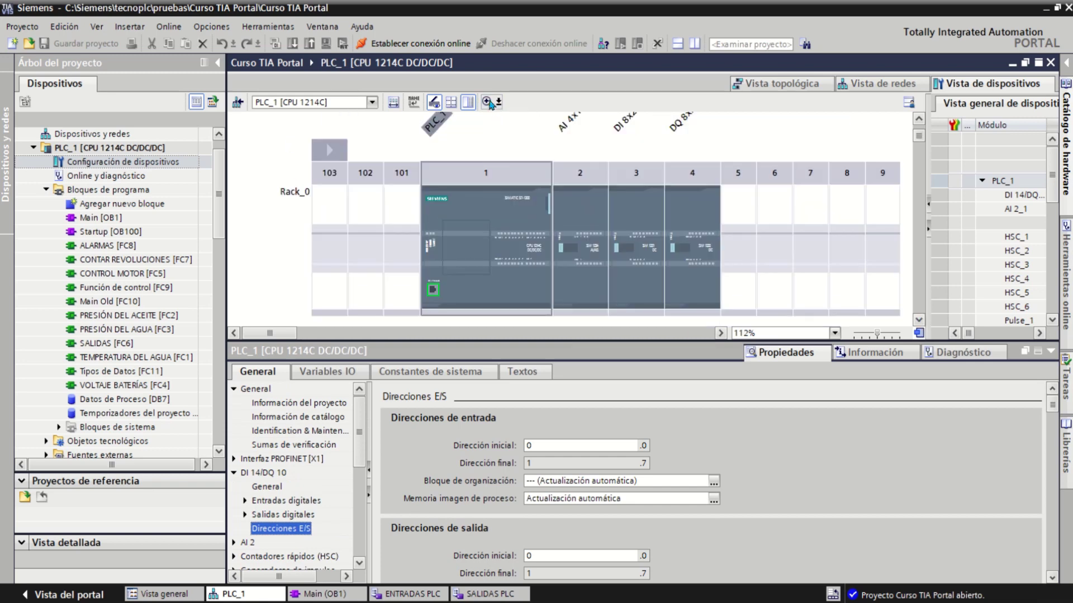
pyautogui.click(490, 104)
pyautogui.click(490, 105)
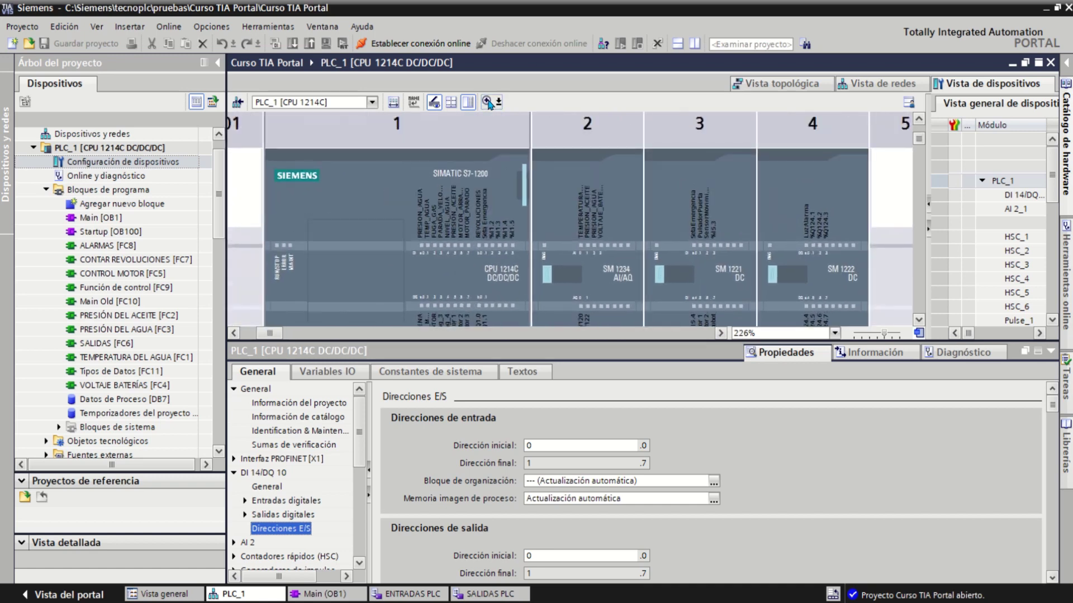
pyautogui.click(489, 104)
pyautogui.click(490, 105)
pyautogui.click(489, 104)
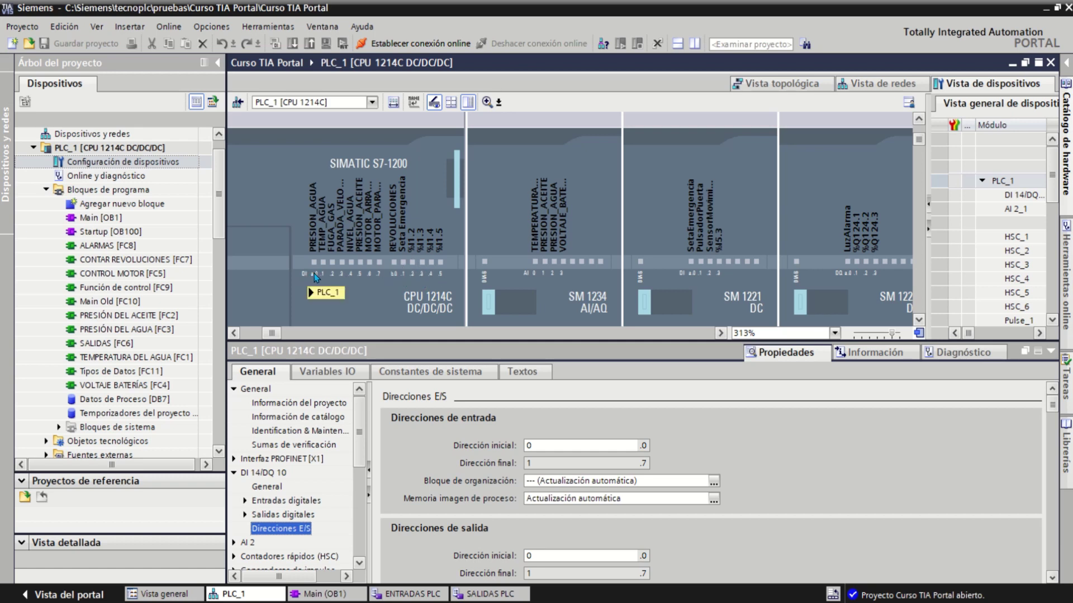
pyautogui.moveTo(313, 259)
# Compare the output address range of DI 14/DQ 10 with the output variable labels on the CPU's lower terminals
pyautogui.scroll(-3, 1056, 581)
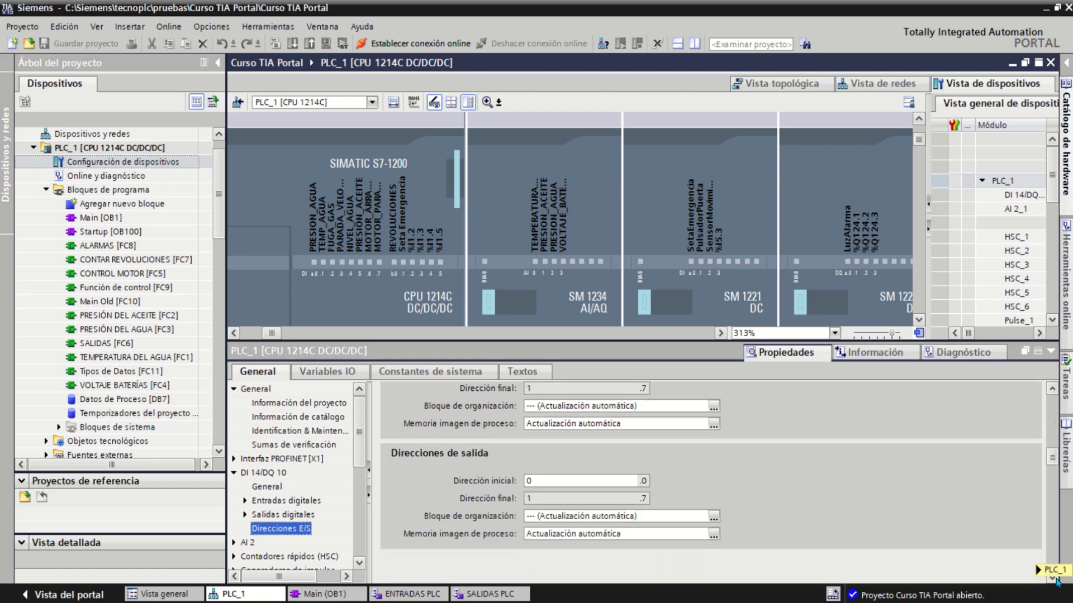
pyautogui.scroll(3, 1054, 397)
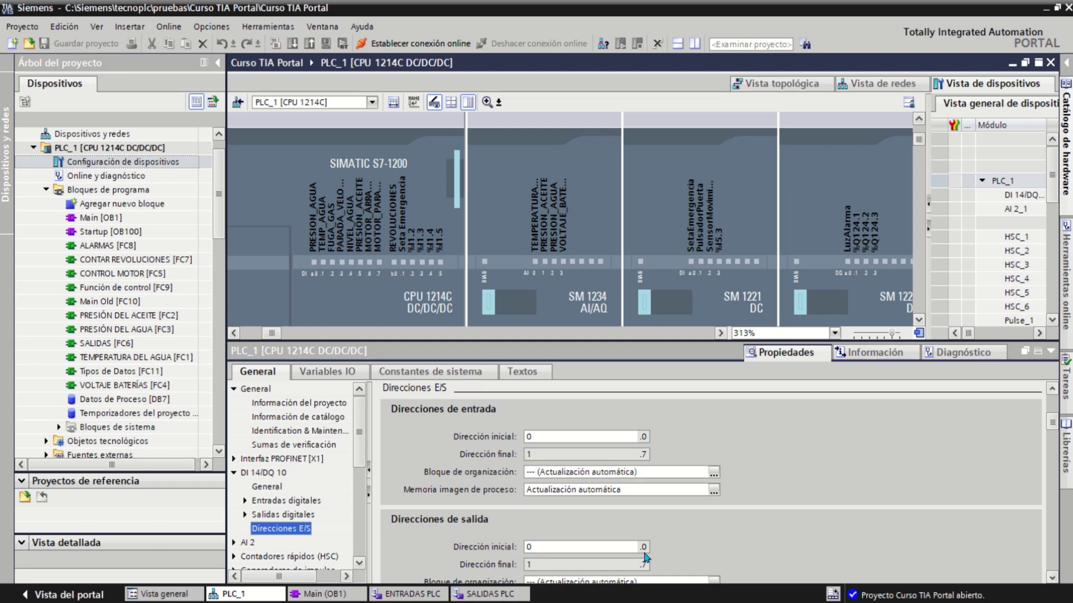
pyautogui.click(918, 320)
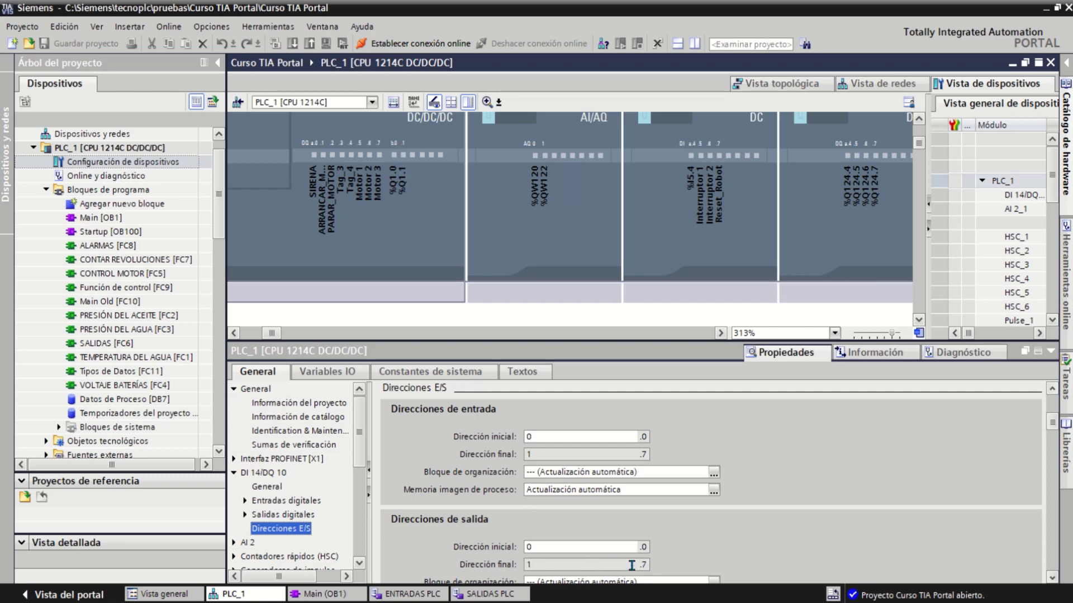
pyautogui.click(551, 565)
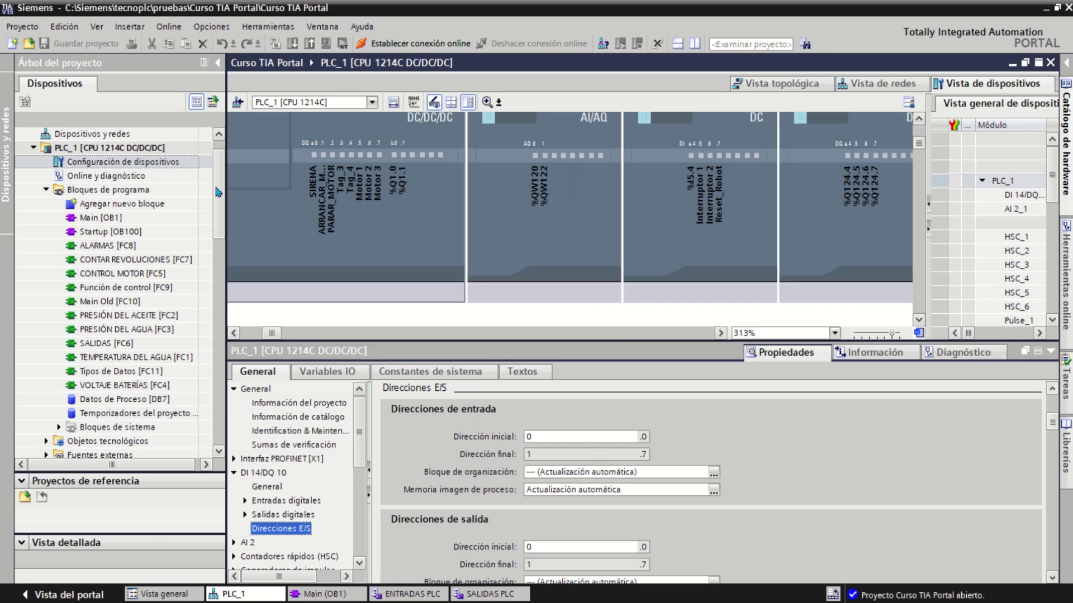
# Open the SALIDAS PLC variable table and review the addresses of SIRENA, ARRANCAR_MOTOR, PARAR_MOTOR and Motor 2
pyautogui.moveTo(224, 200); pyautogui.dragTo(223, 276)
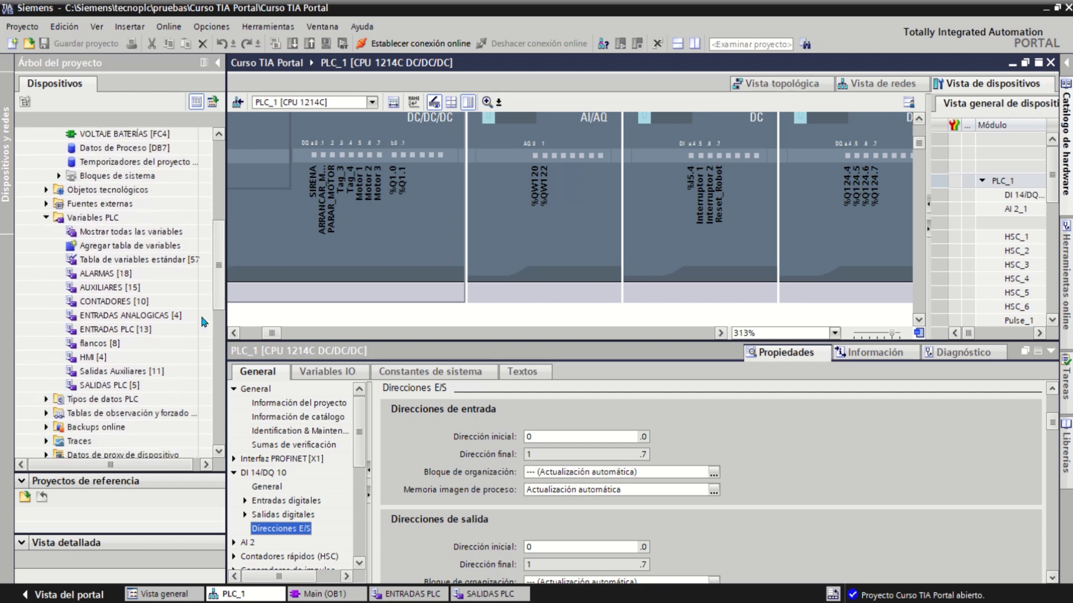
pyautogui.doubleClick(94, 386)
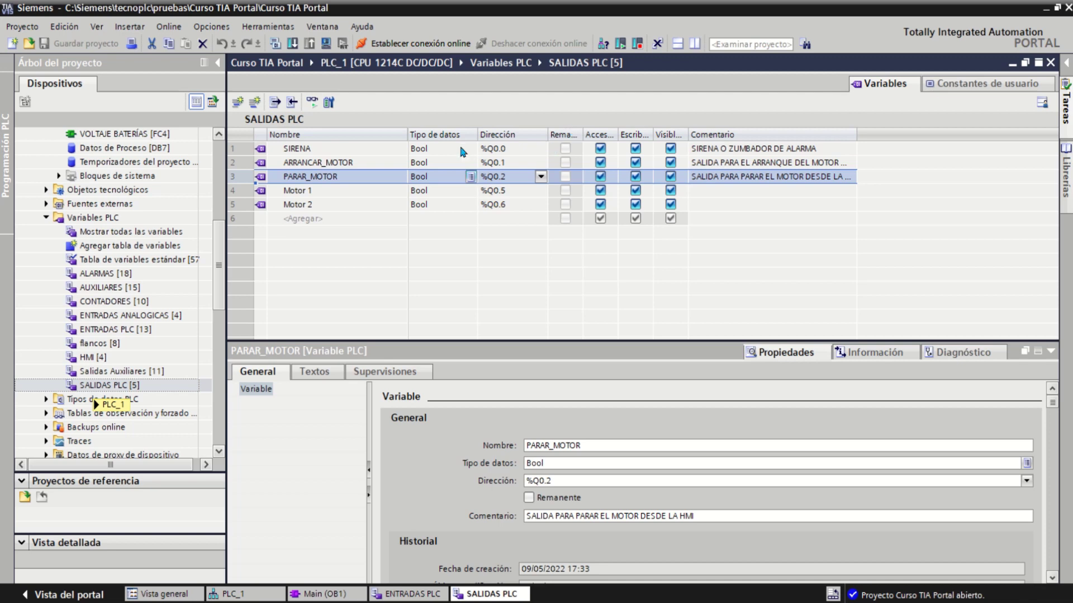
pyautogui.keyDown('ctrl'); pyautogui.click(243, 148); pyautogui.keyUp('ctrl')
pyautogui.click(243, 147)
pyautogui.click(237, 163)
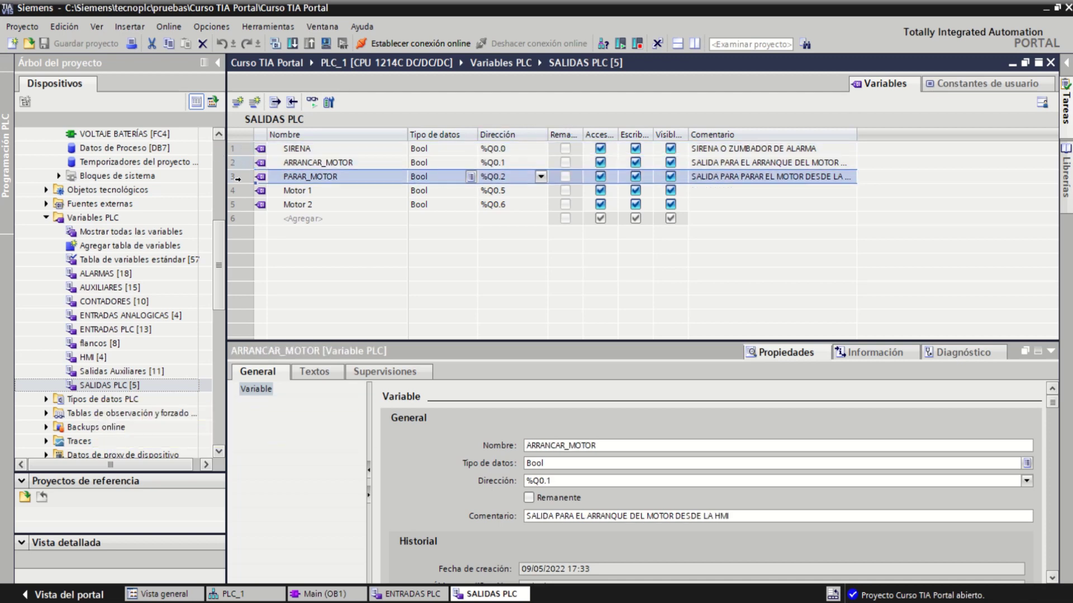
pyautogui.click(238, 177)
pyautogui.click(240, 205)
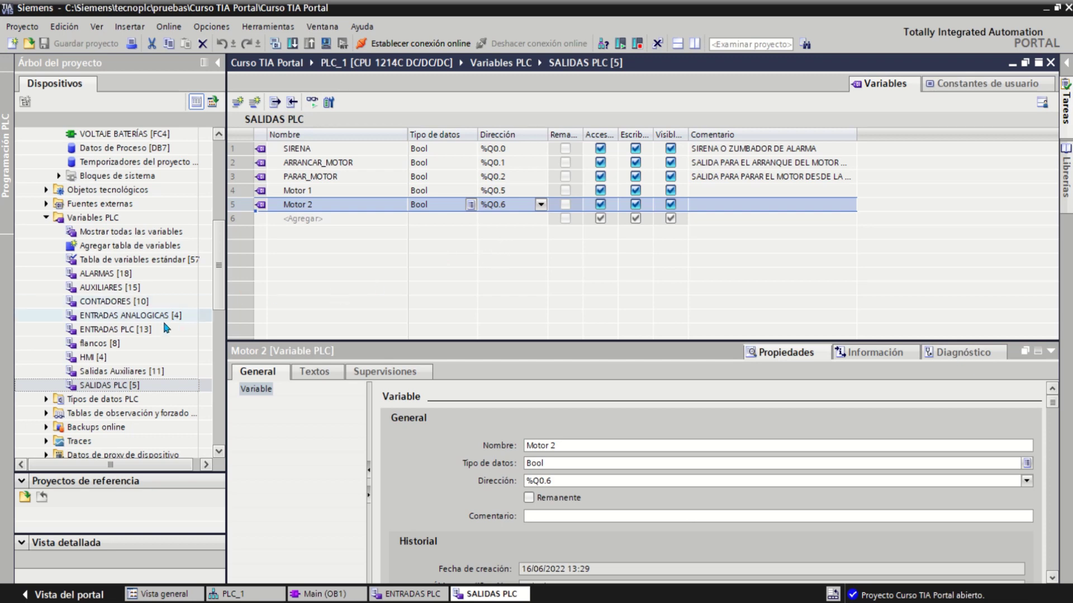
# Open the ENTRADAS PLC variable table to review the addresses of the input variables
pyautogui.click(104, 331)
pyautogui.doubleClick(104, 330)
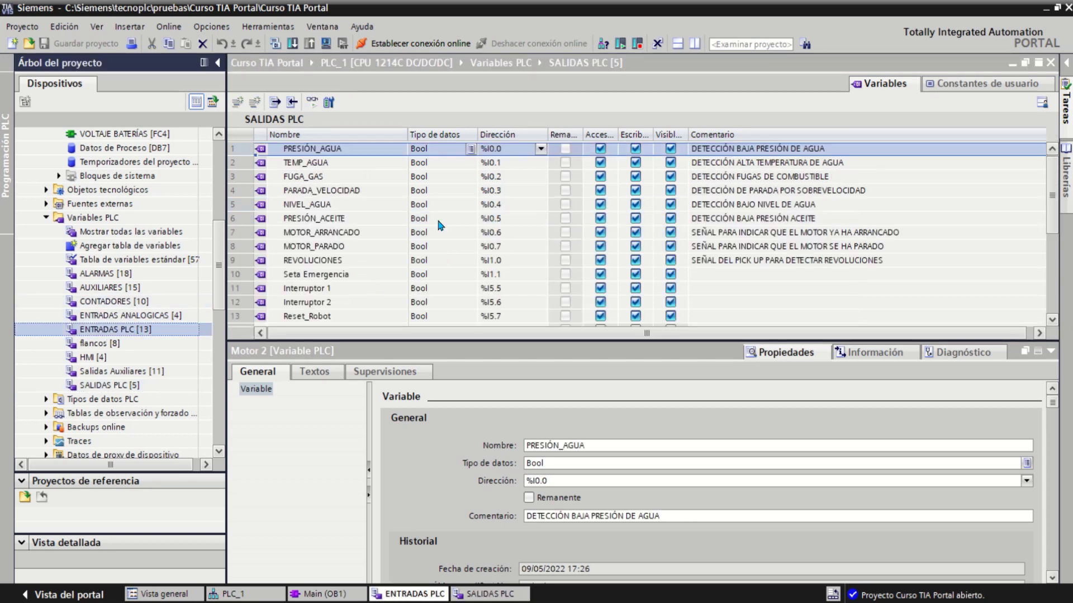
# Review the addresses of MOTOR_PARADO, REVOLUCIONES and Seta Emergencia in the ENTRADAS PLC variable table
pyautogui.scroll(-1, 474, 161)
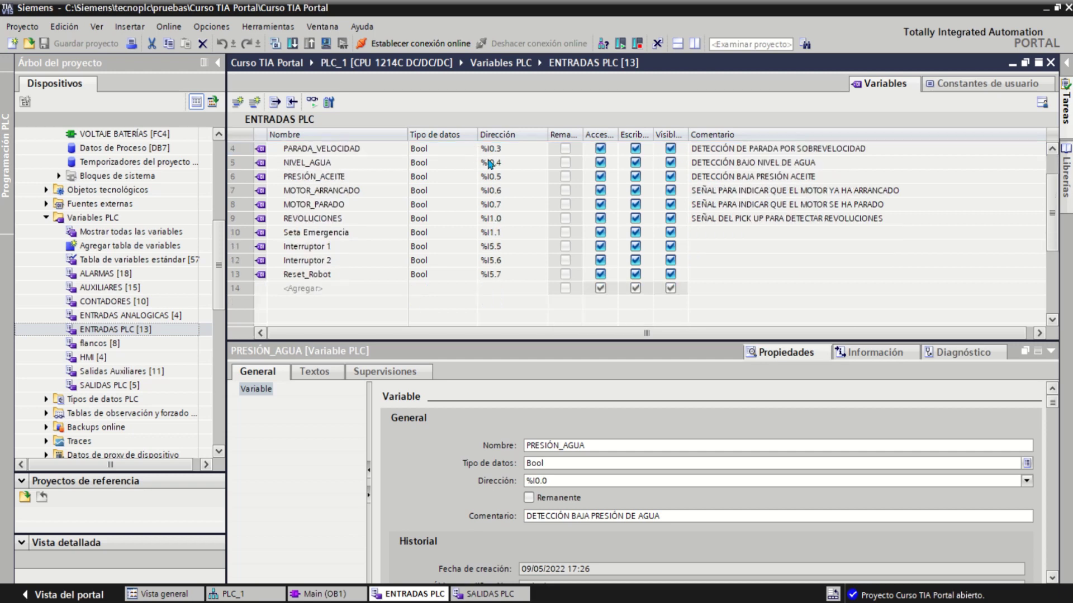
pyautogui.scroll(1, 497, 179)
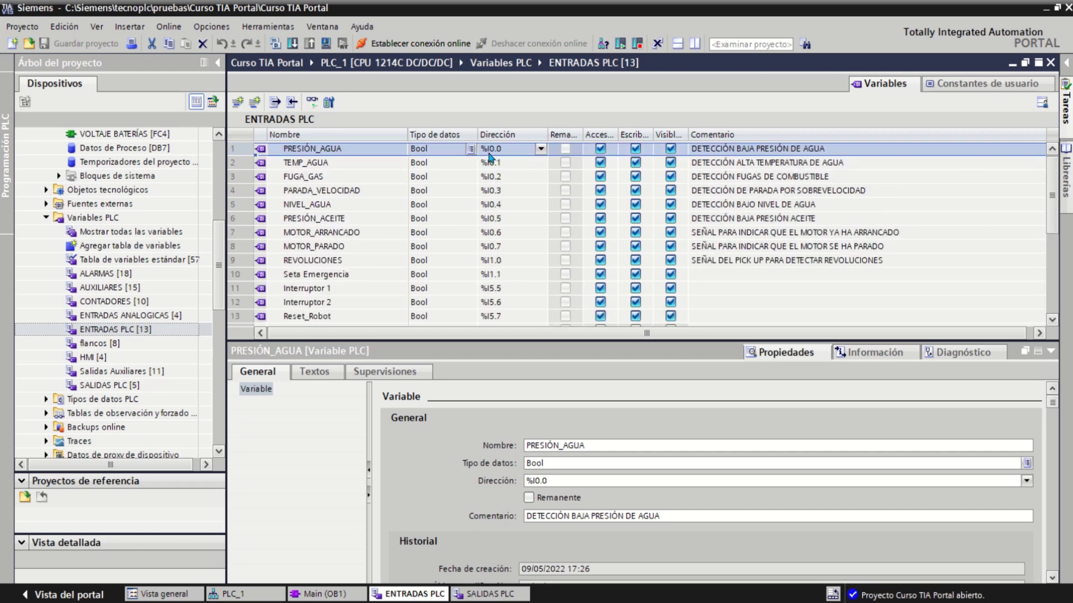
pyautogui.click(238, 246)
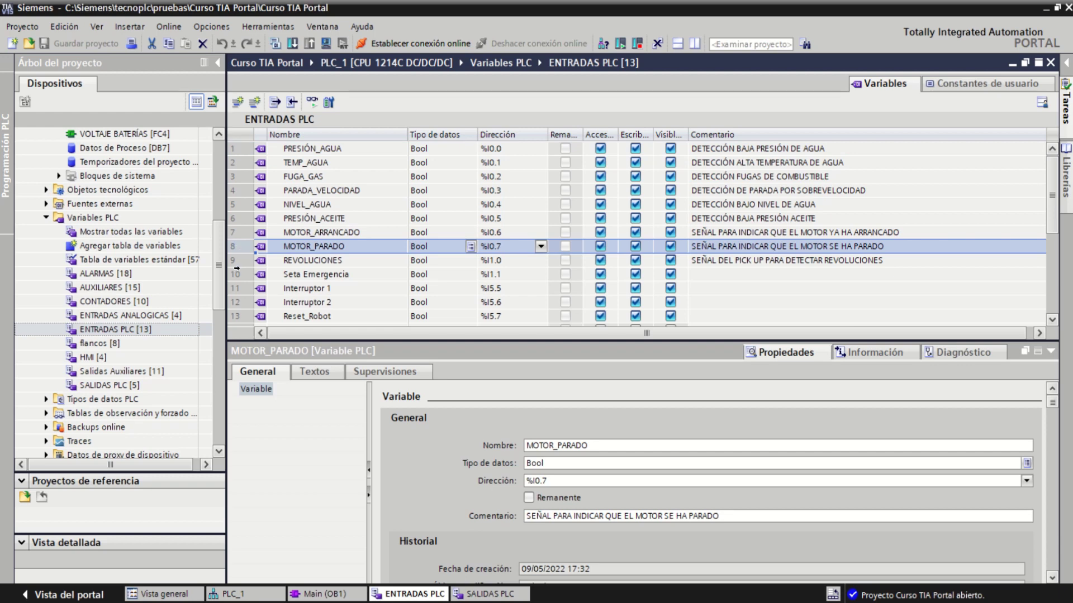
pyautogui.click(234, 261)
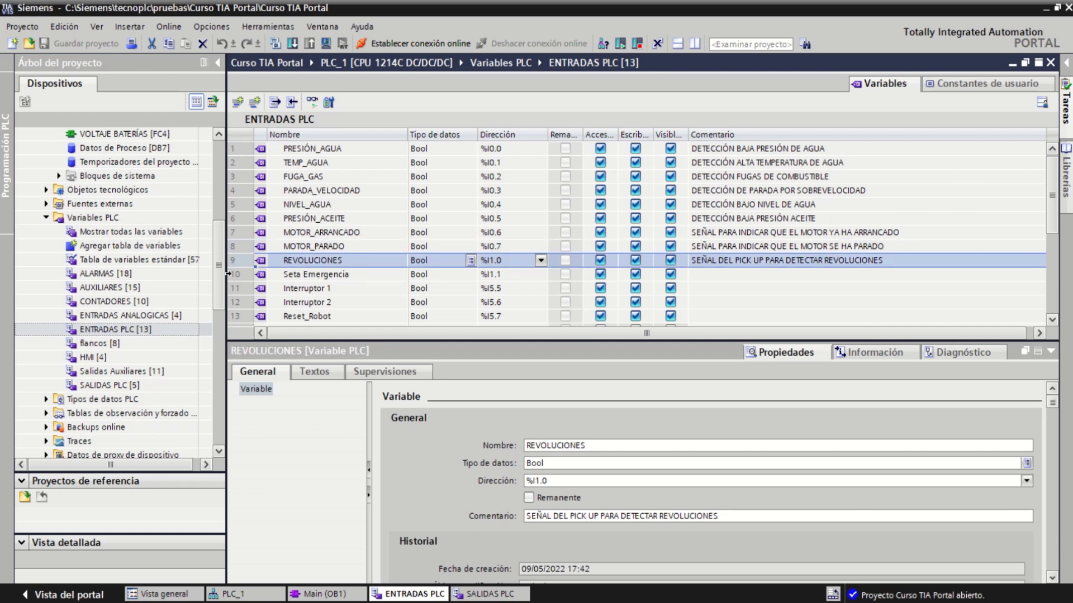
pyautogui.click(235, 274)
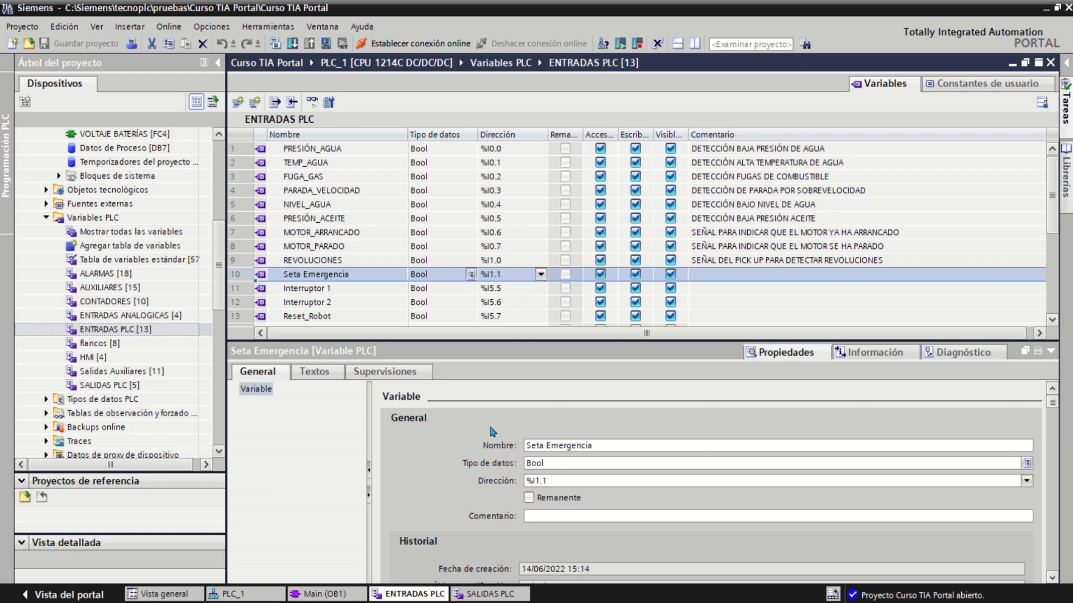
# Return to the PLC_1 device view, reduce the rack zoom to 201%, and read the catalog description of the SM 1221 module in slot 3
pyautogui.click(241, 595)
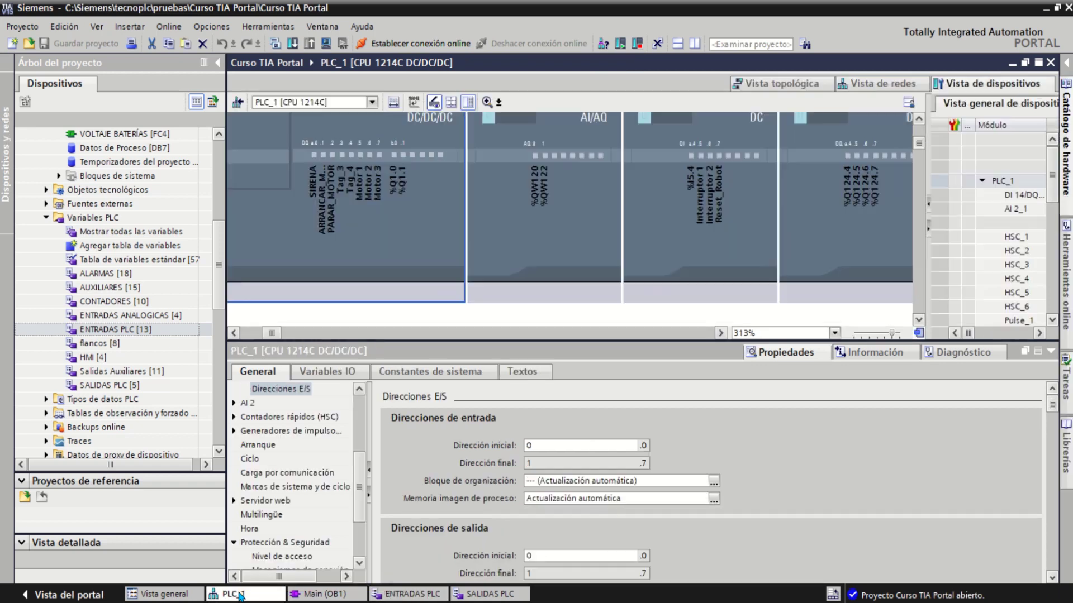
pyautogui.click(499, 102)
pyautogui.click(524, 120)
pyautogui.click(487, 102)
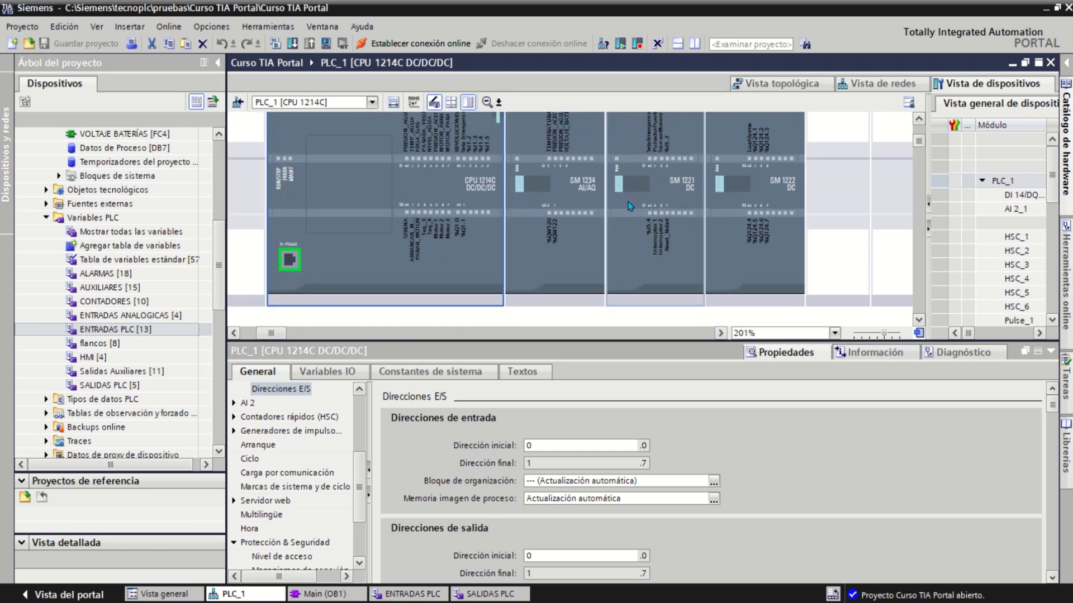
pyautogui.click(659, 196)
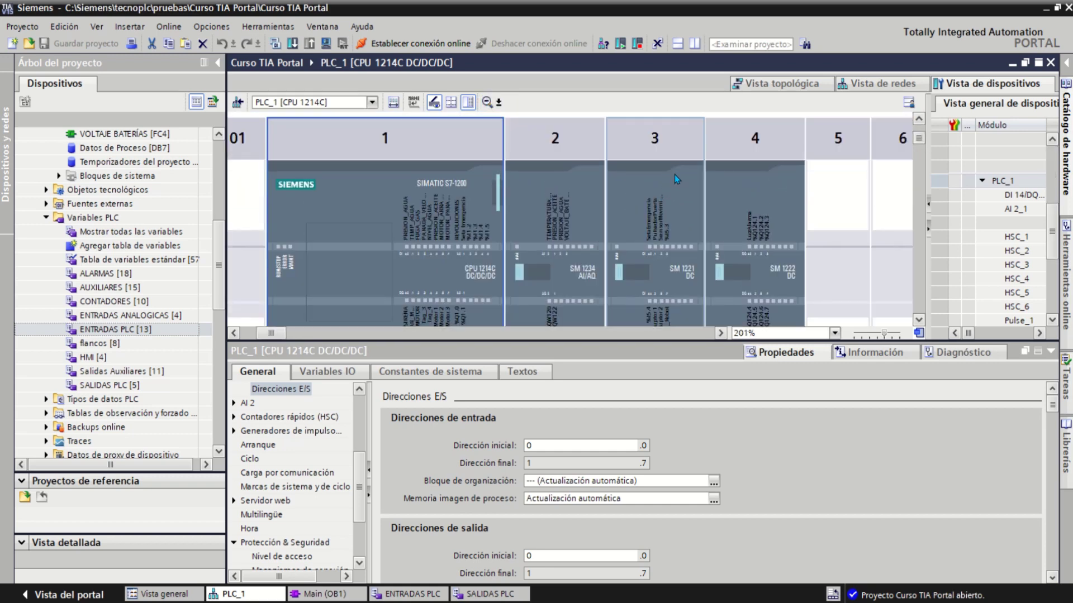
pyautogui.click(675, 175)
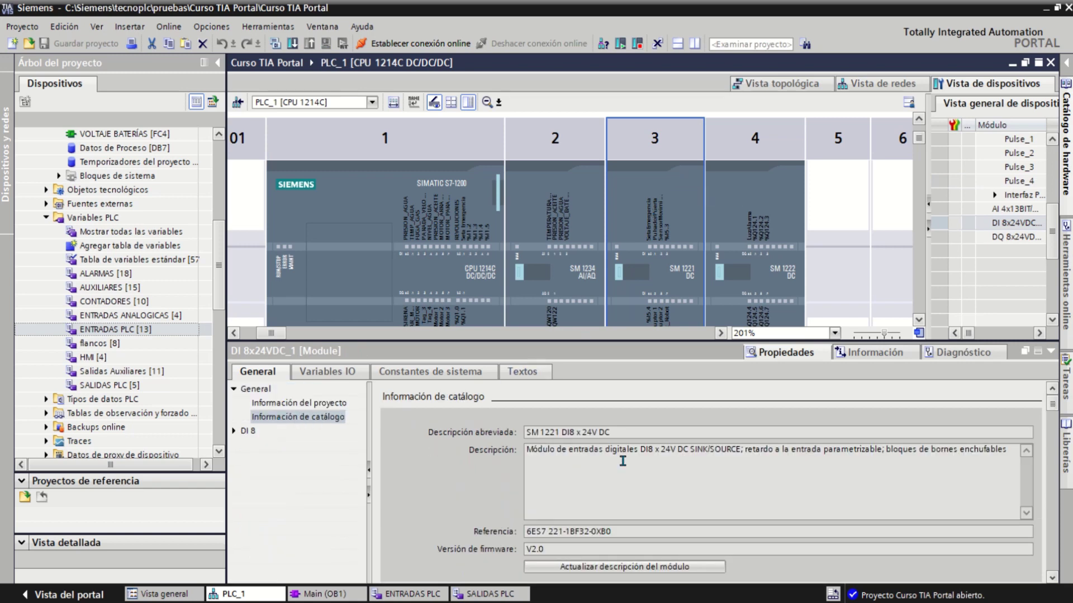
pyautogui.click(644, 453)
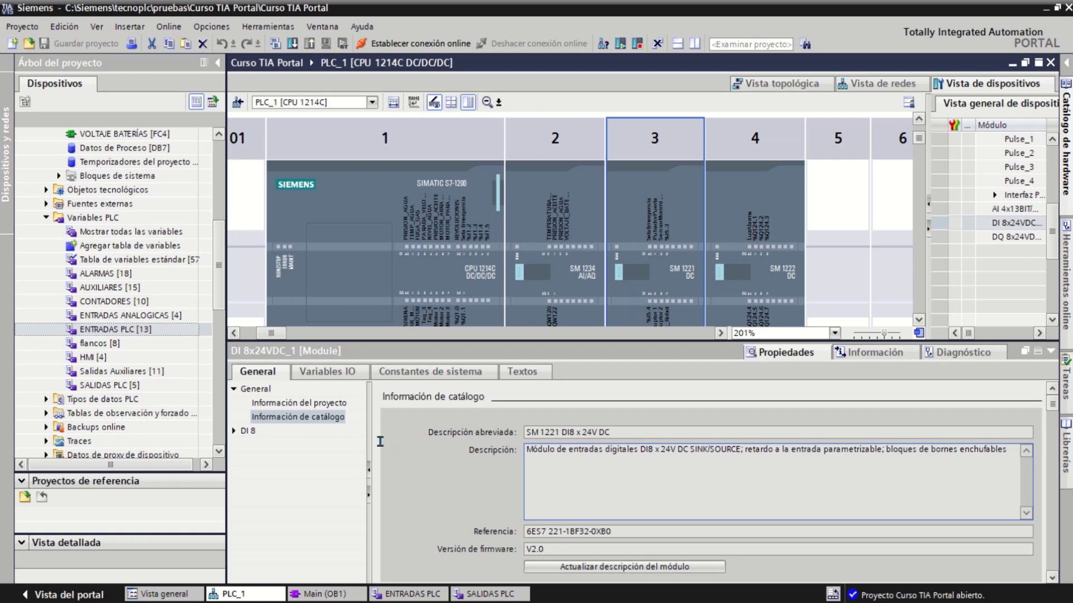
# Show the I/O addresses of the SM 1221 module's DI 8 inputs and inspect the starting address
pyautogui.click(247, 431)
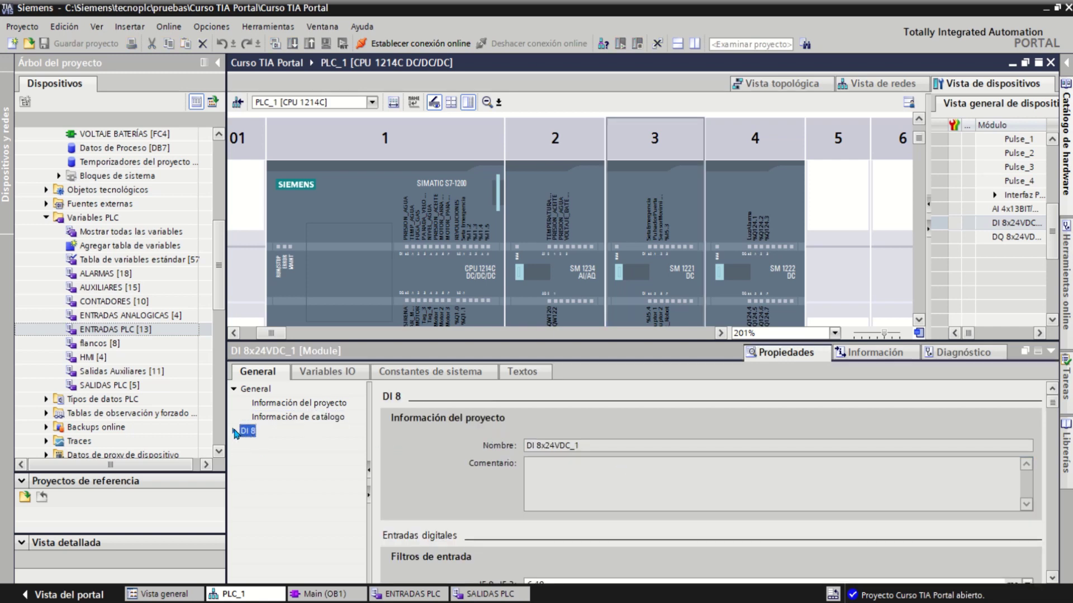
pyautogui.click(234, 431)
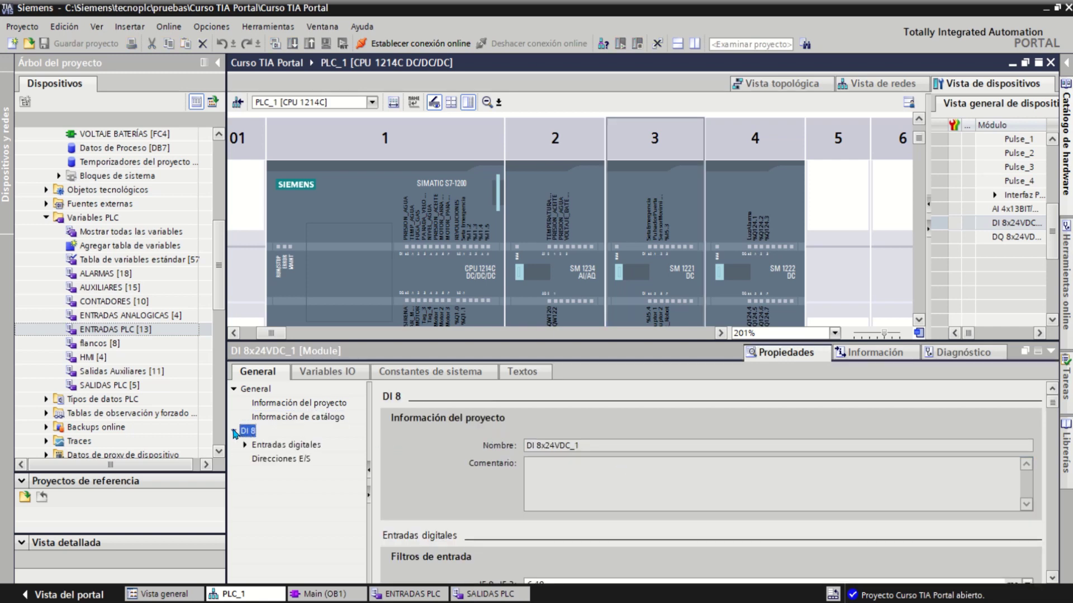
pyautogui.click(280, 460)
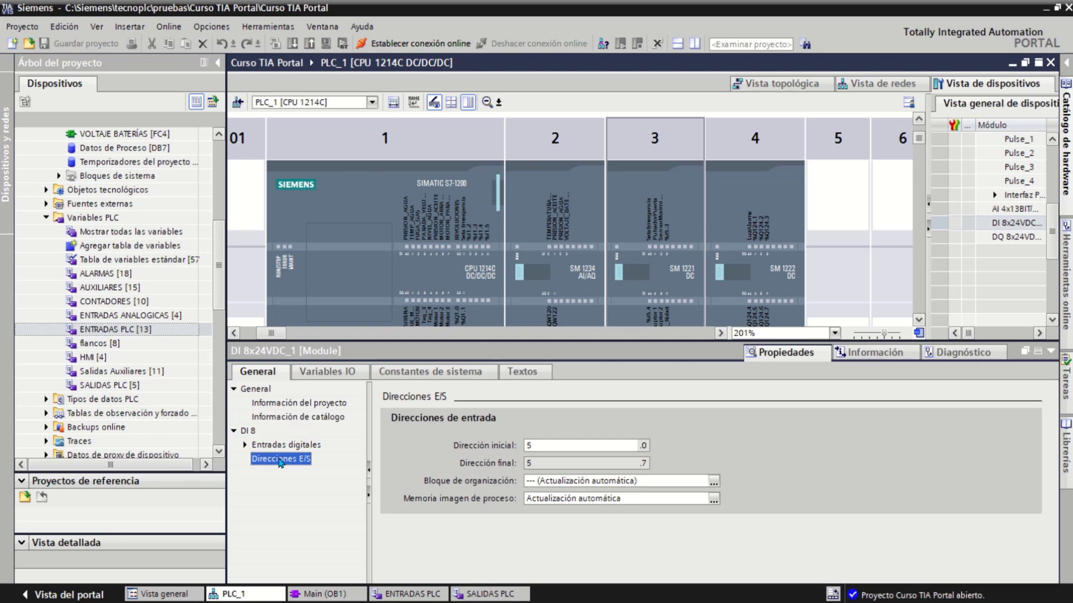
pyautogui.click(542, 450)
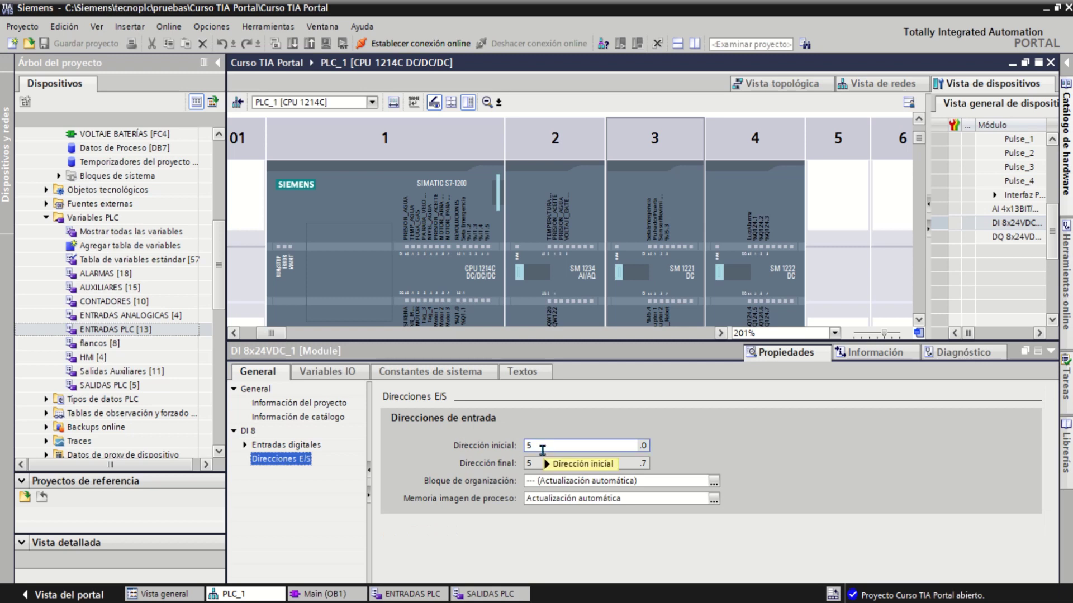
pyautogui.moveTo(542, 450)
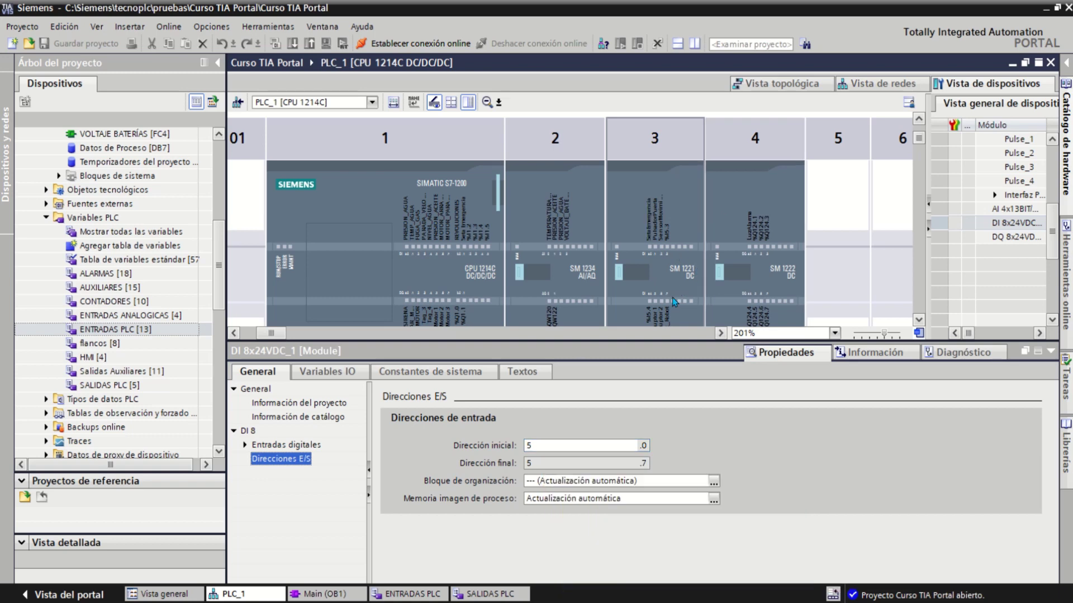
# Compare the SM 1221 module's catalog description and input address range with the CPU's I/O addresses
pyautogui.click(303, 418)
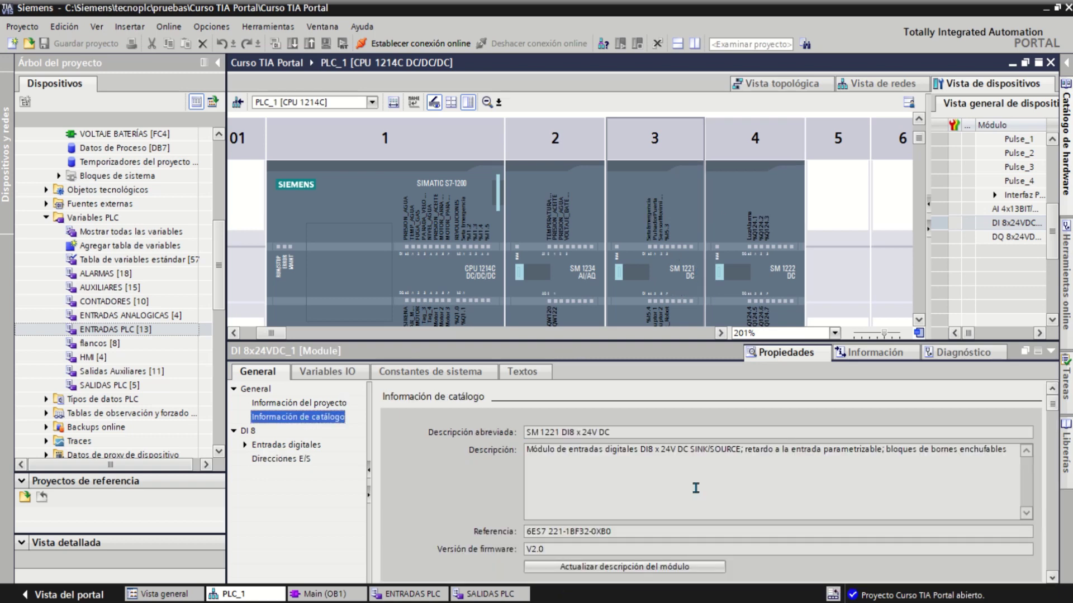
pyautogui.click(652, 454)
pyautogui.click(668, 203)
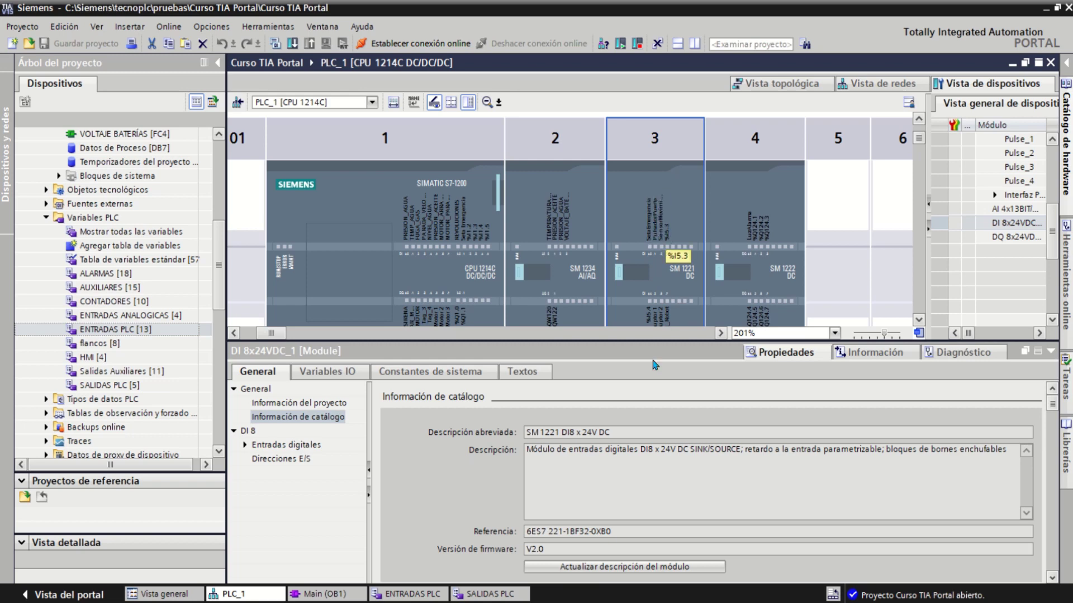
pyautogui.click(277, 460)
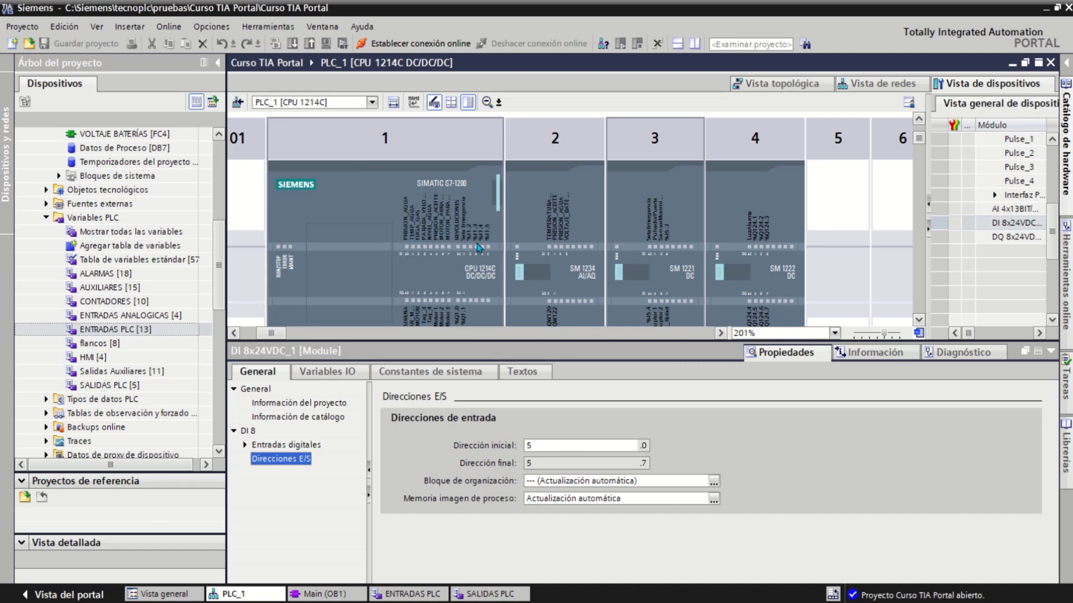
pyautogui.click(488, 280)
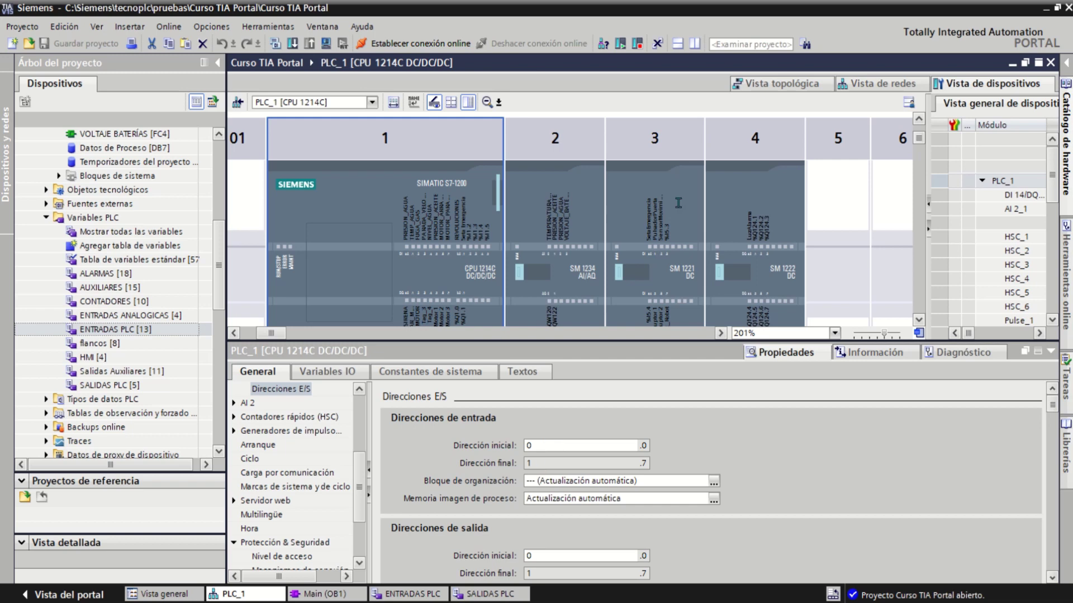
pyautogui.click(671, 180)
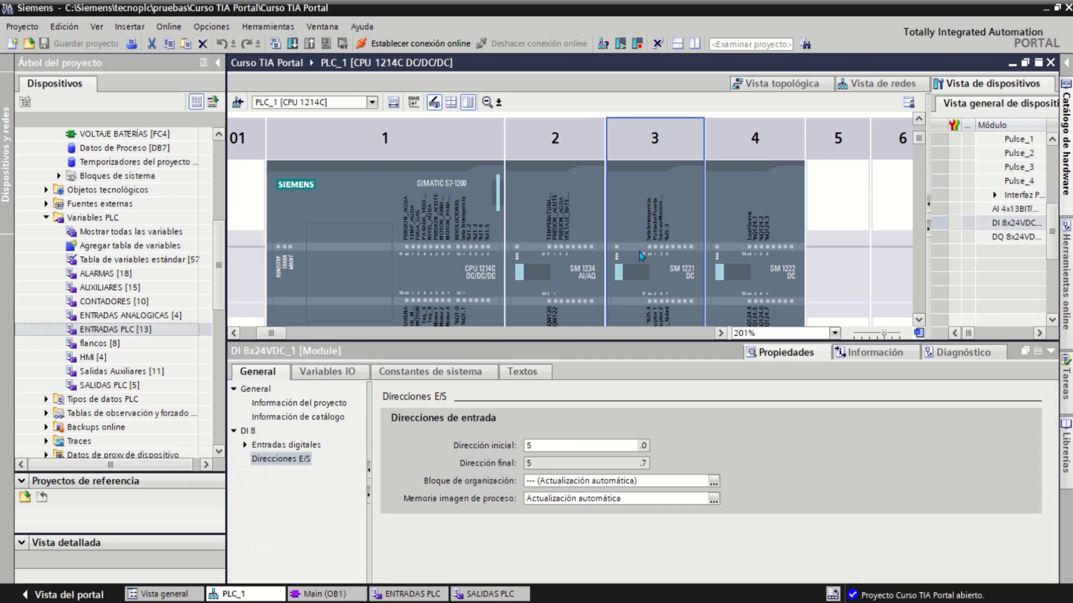
# Set the SM 1221 module's starting input address to 2, leaving the assigned variables unmodified
pyautogui.click(541, 445)
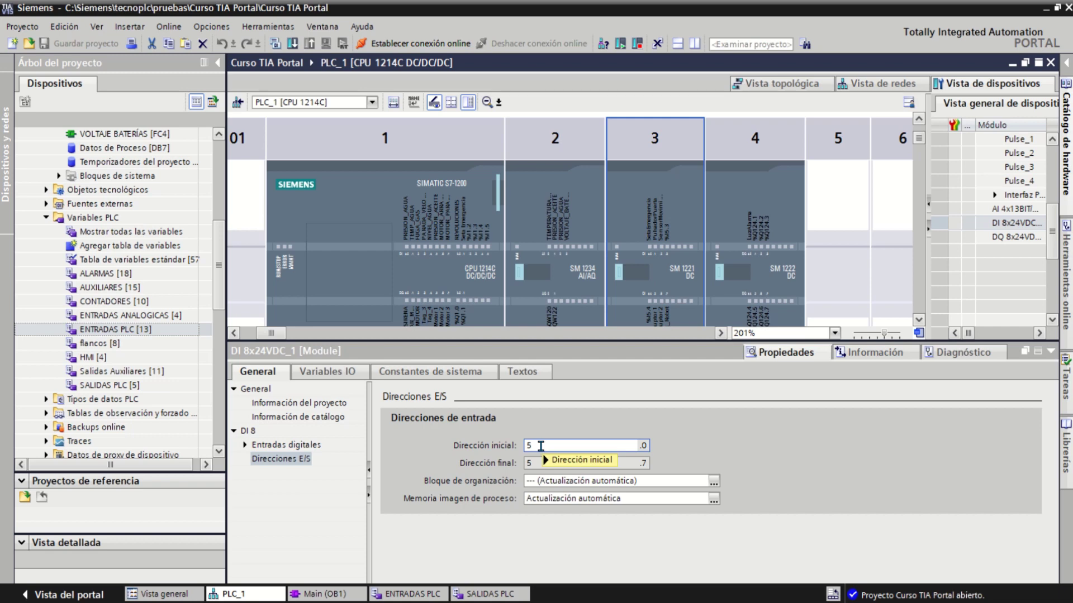
pyautogui.doubleClick(541, 445)
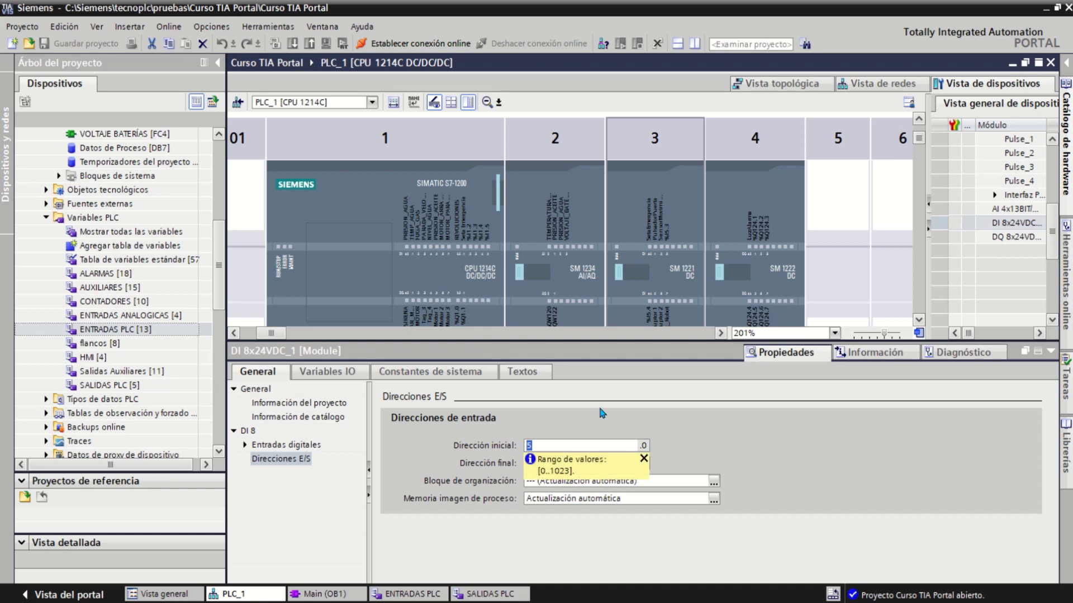
pyautogui.write('2')
pyautogui.press('Return')
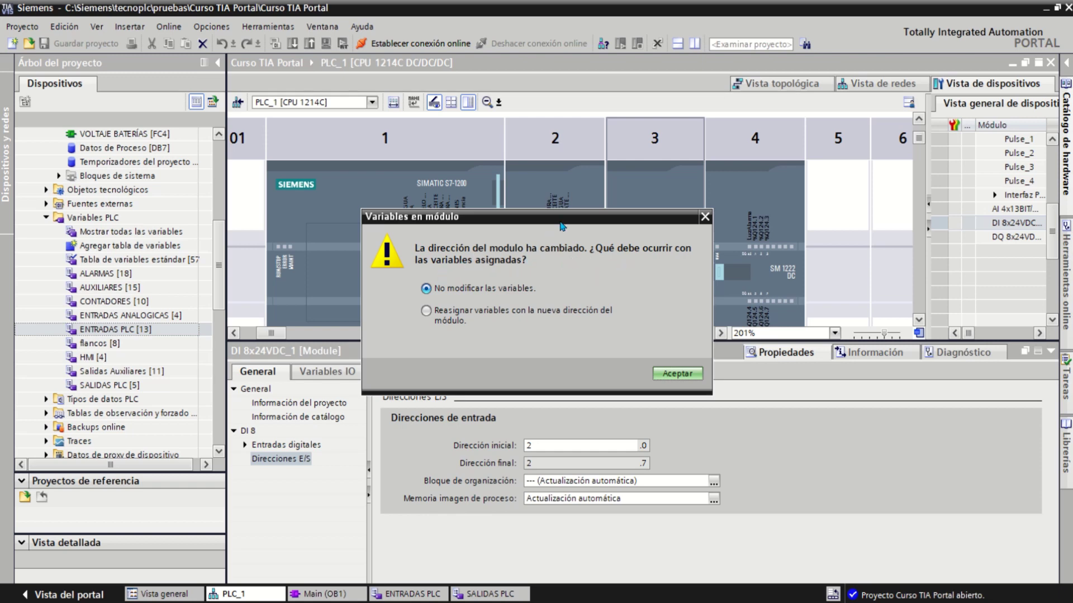
pyautogui.moveTo(555, 225); pyautogui.dragTo(407, 231)
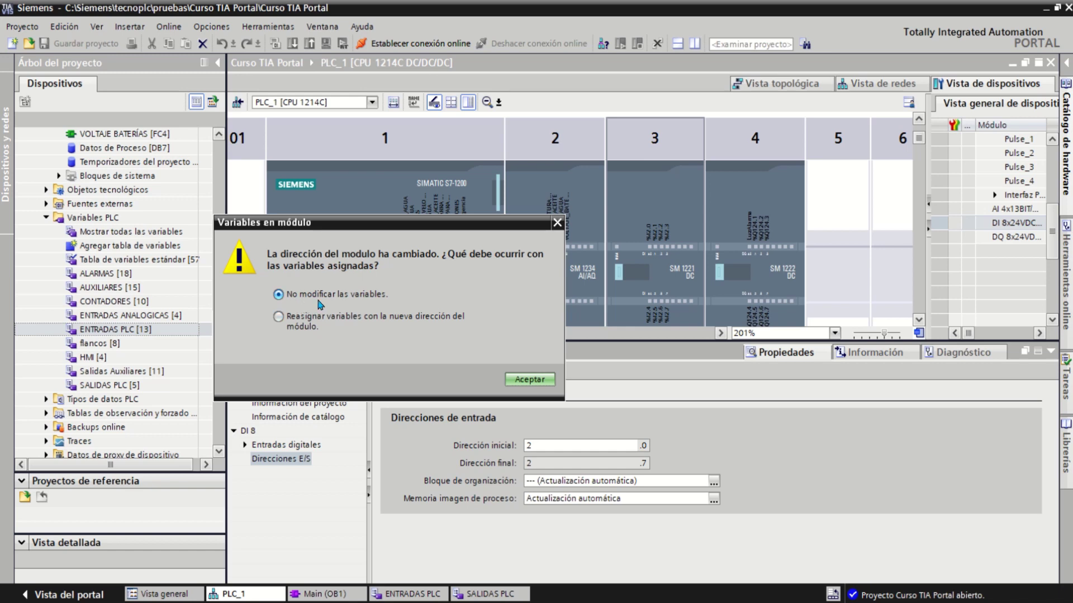
pyautogui.click(530, 380)
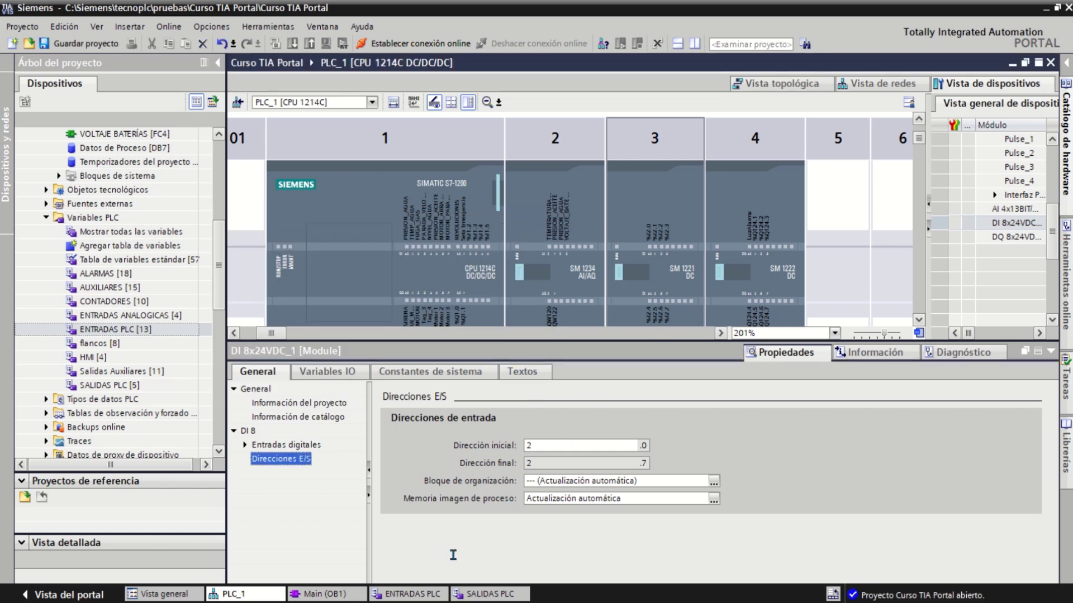
# Check the address of Interruptor 1 and the variables below it in the ENTRADAS PLC variable table
pyautogui.click(414, 594)
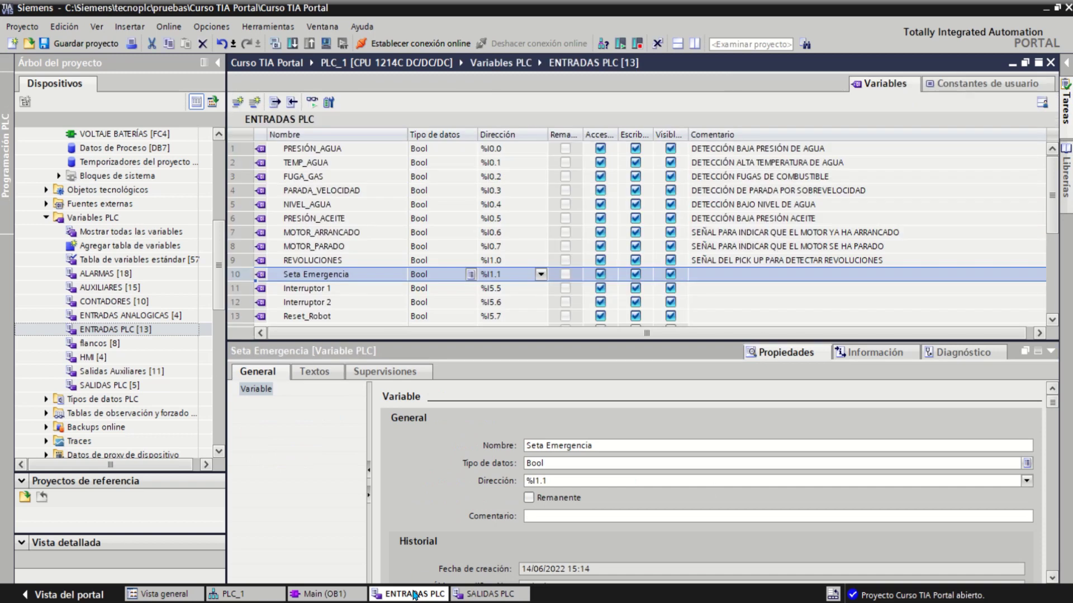
pyautogui.scroll(-1, 476, 301)
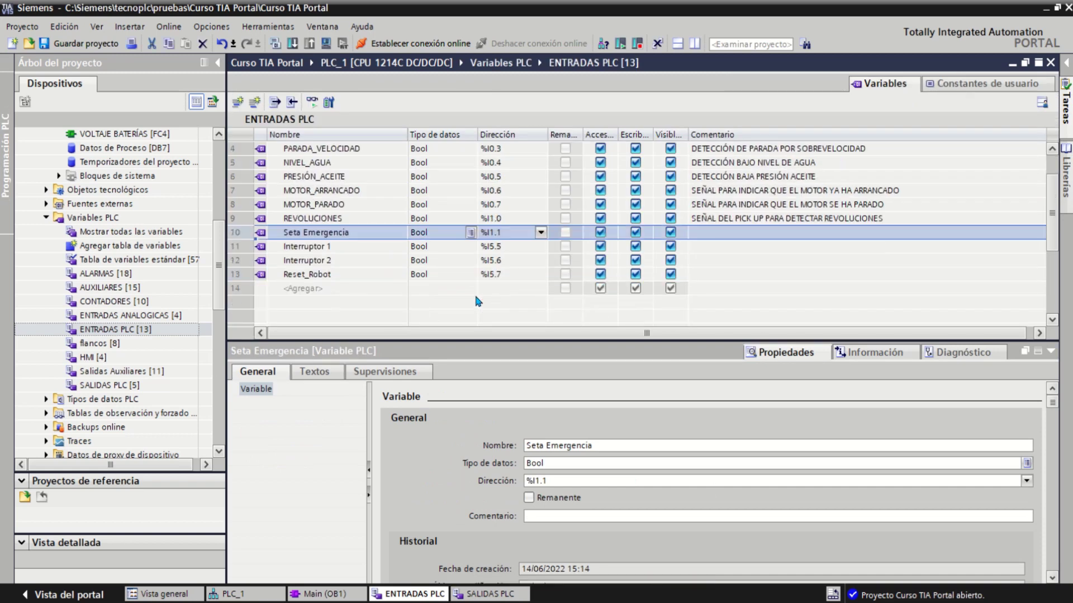
pyautogui.click(233, 247)
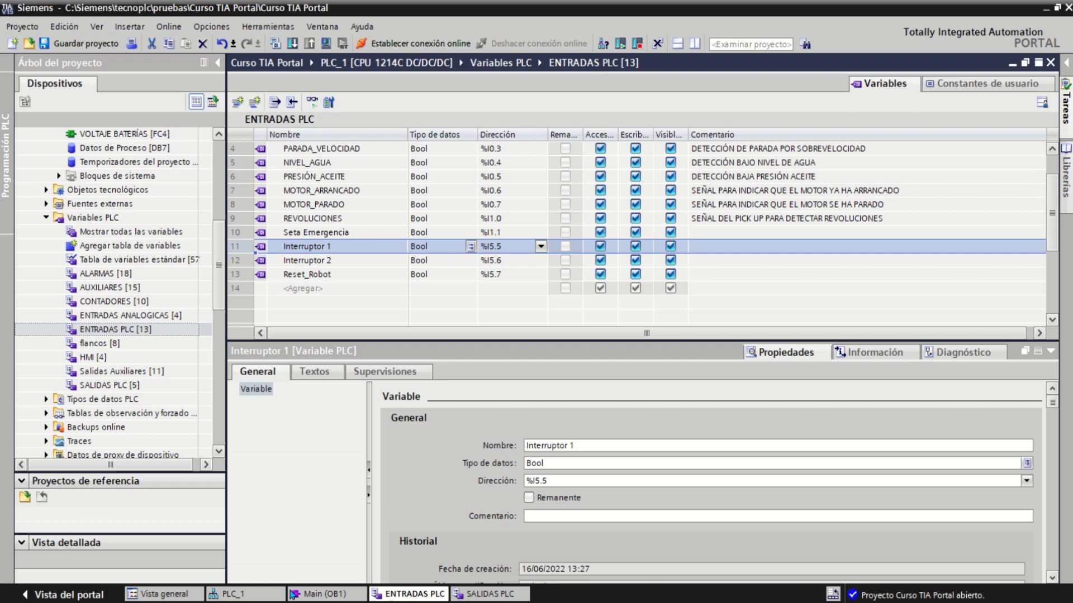
# Set the starting input address of the SM 1221 module in slot 3 back to 5
pyautogui.click(234, 594)
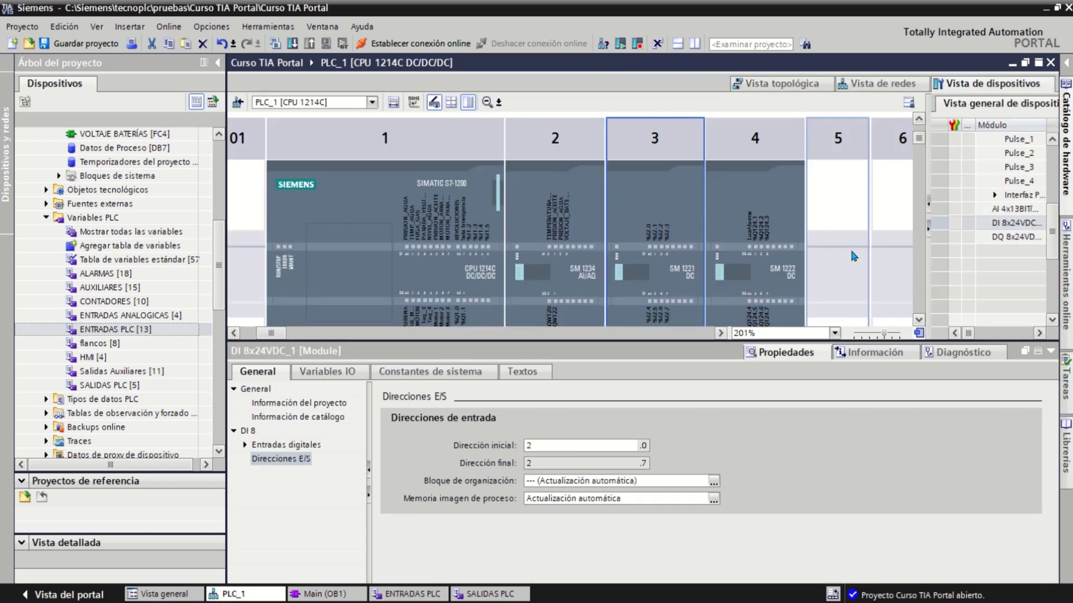
pyautogui.click(537, 445)
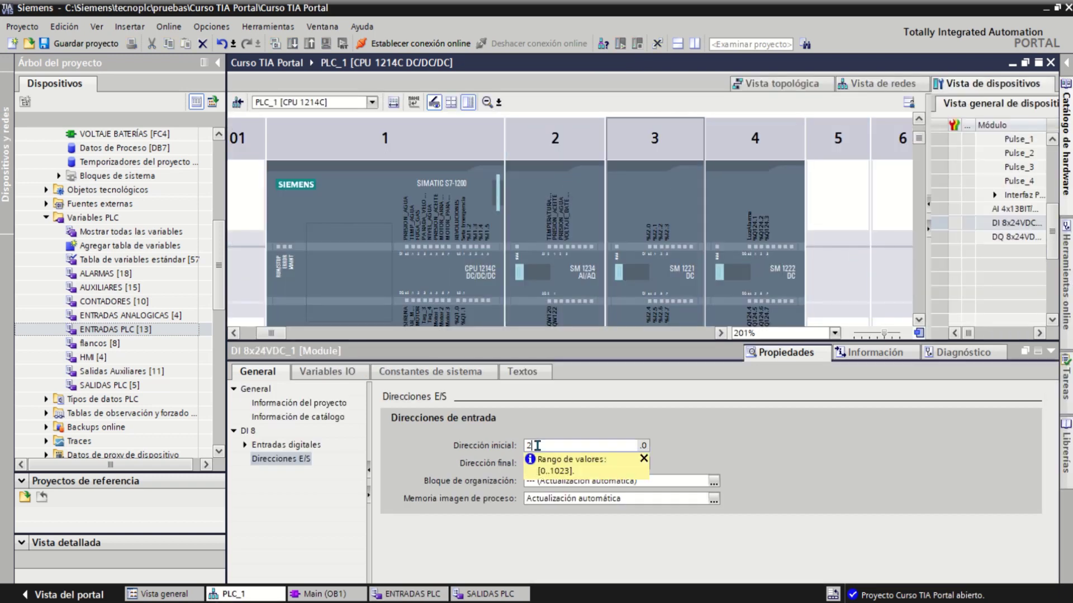
pyautogui.moveTo(537, 445); pyautogui.dragTo(528, 445)
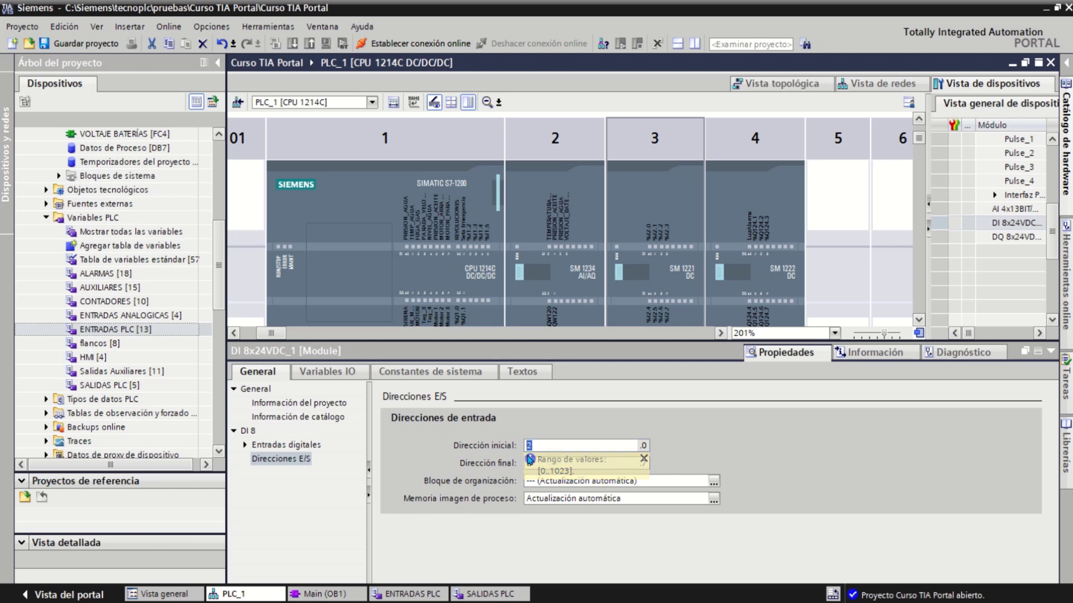
pyautogui.write('5')
pyautogui.press('Return')
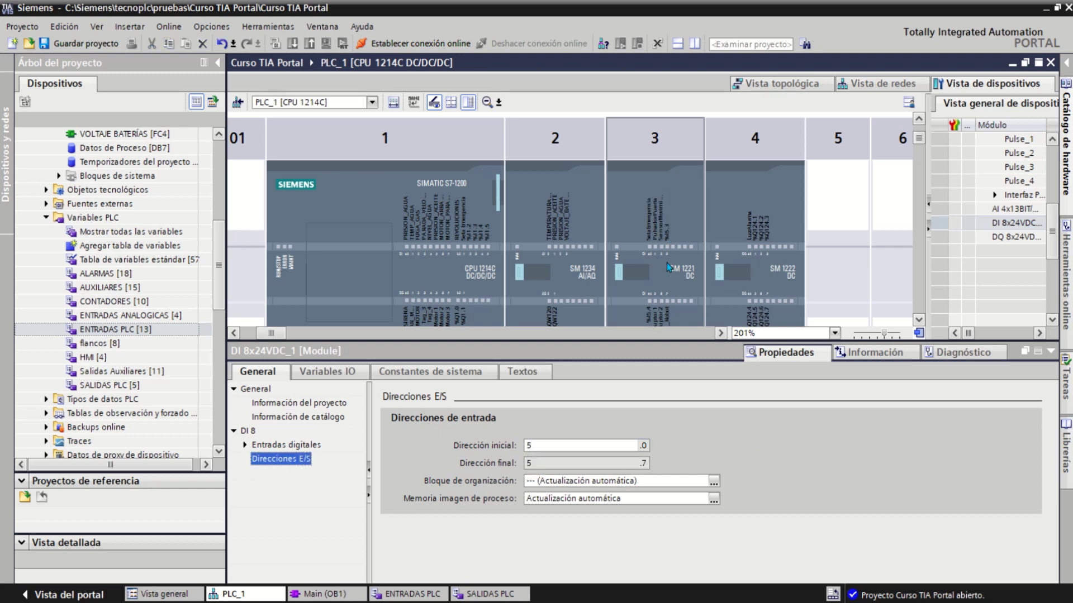
# Recheck the addresses in the ENTRADAS PLC variable table, and enlarge the PLC_1 rack view to 226% to read the module labels
pyautogui.click(412, 596)
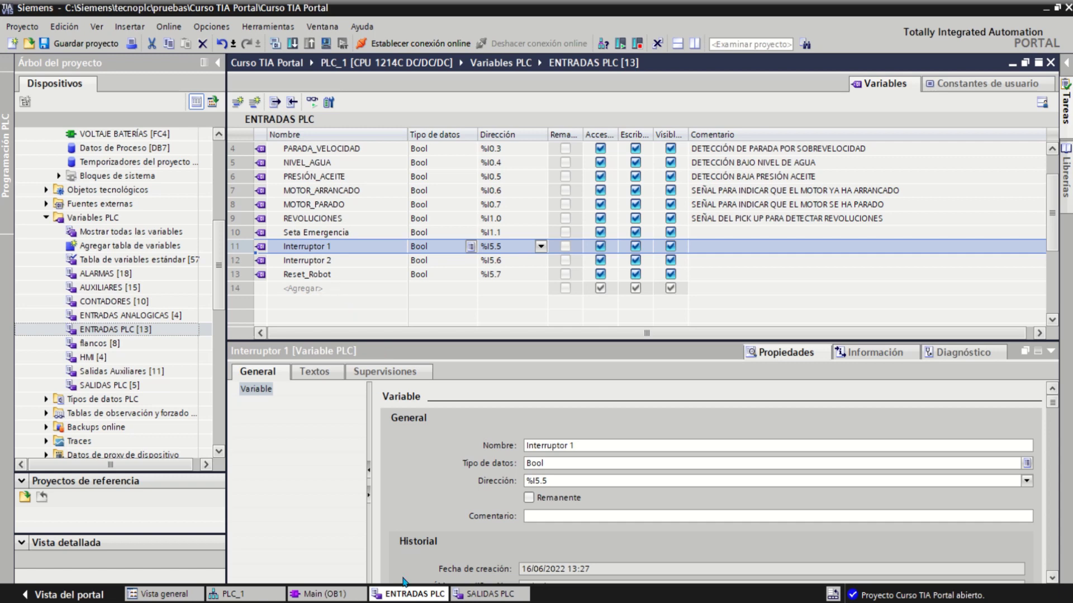
pyautogui.click(258, 595)
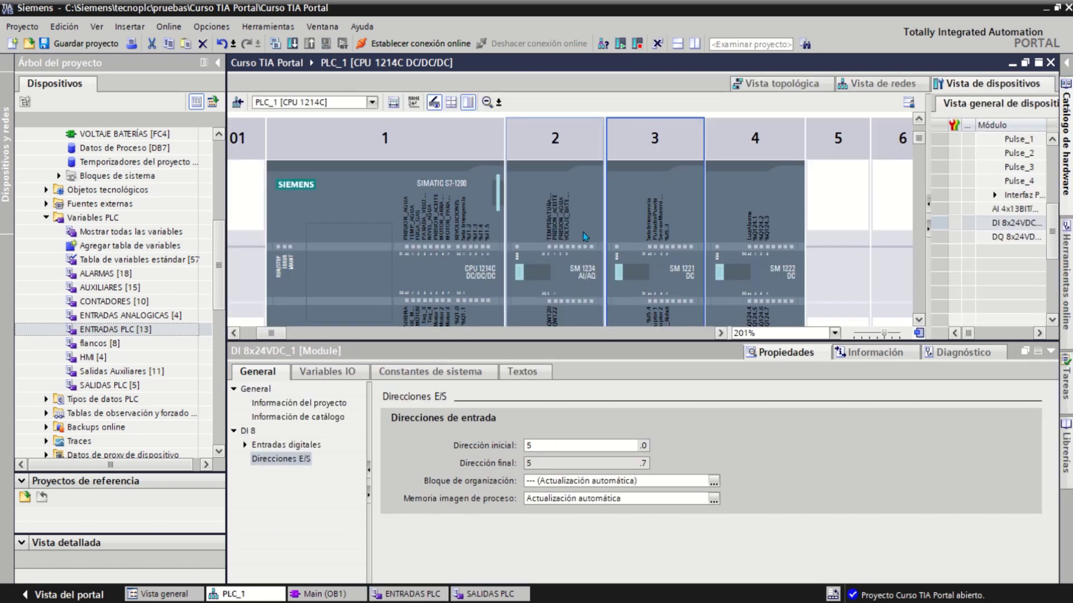
pyautogui.click(499, 103)
pyautogui.click(489, 120)
pyautogui.click(490, 121)
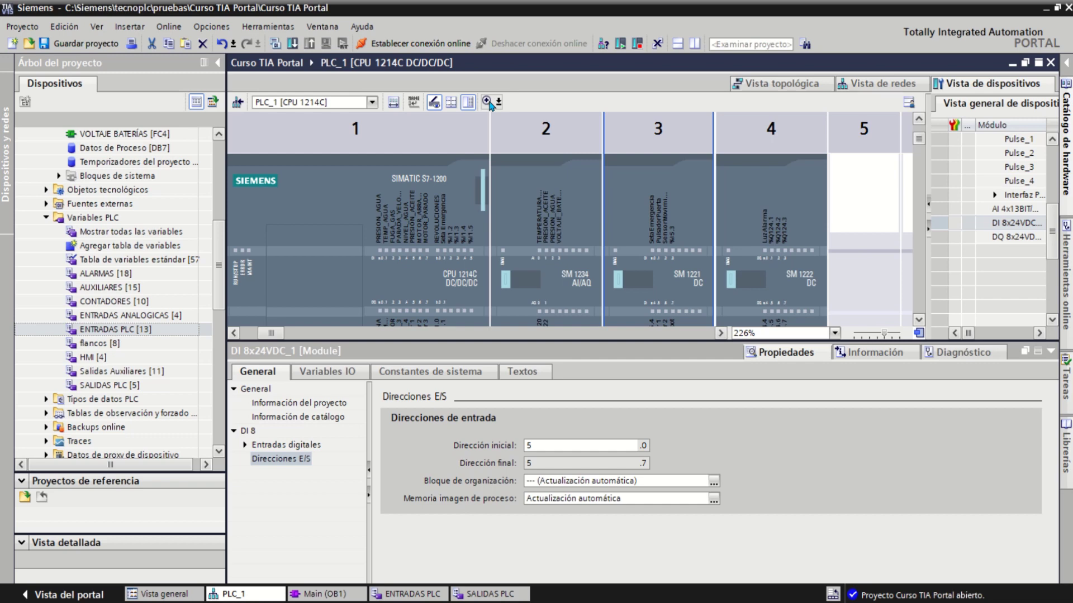
# Set the starting input address of the SM 1221 module in slot 3 to 2, reassigning its variables to the new module address
pyautogui.click(488, 102)
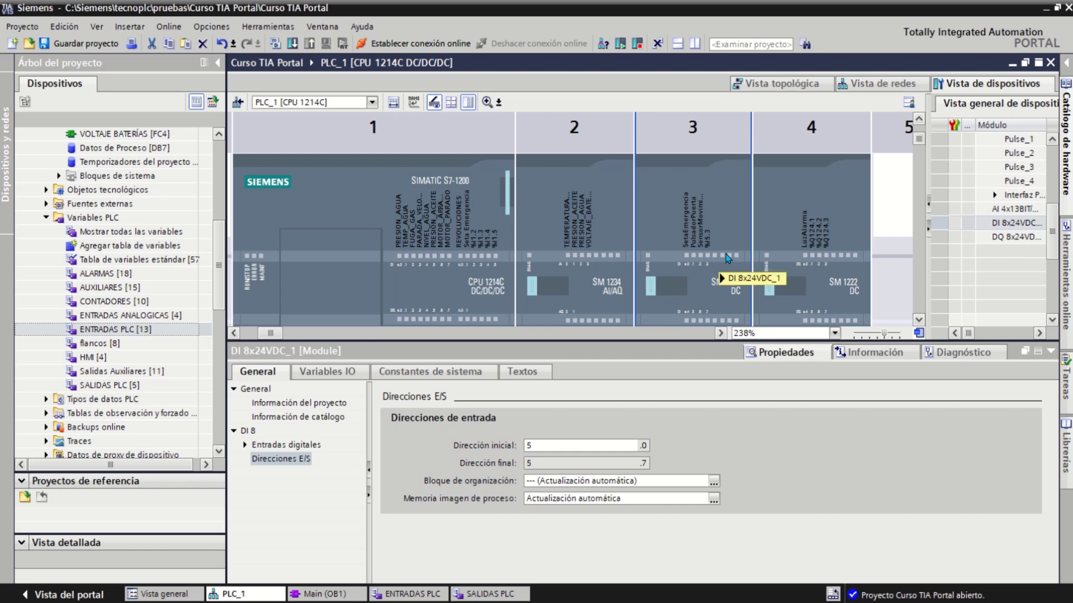
pyautogui.moveTo(715, 240)
pyautogui.click(486, 103)
pyautogui.click(487, 102)
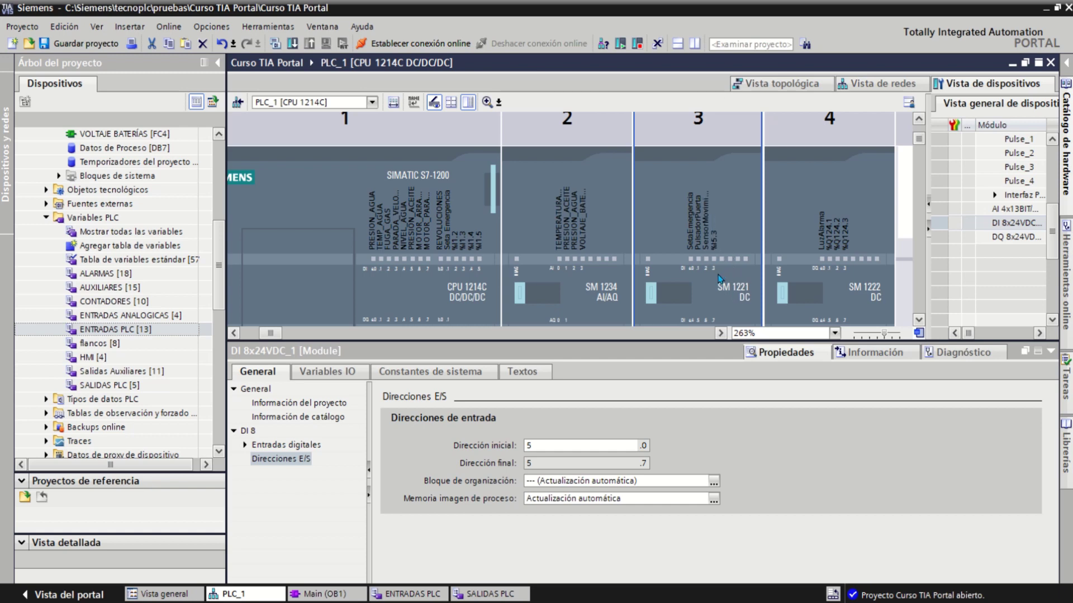
pyautogui.scroll(-3, 691, 262)
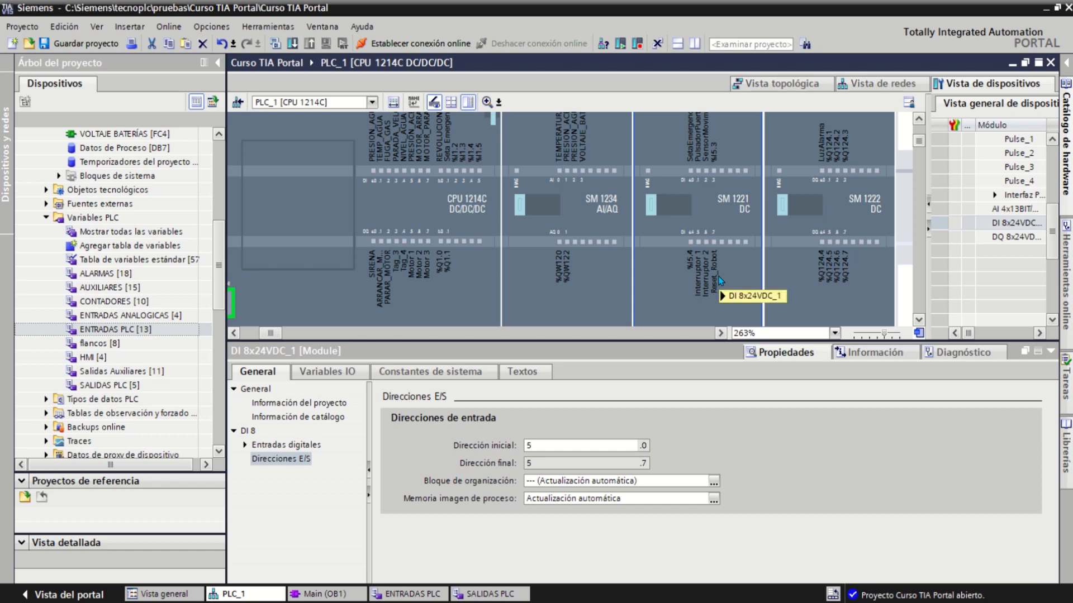
pyautogui.click(541, 444)
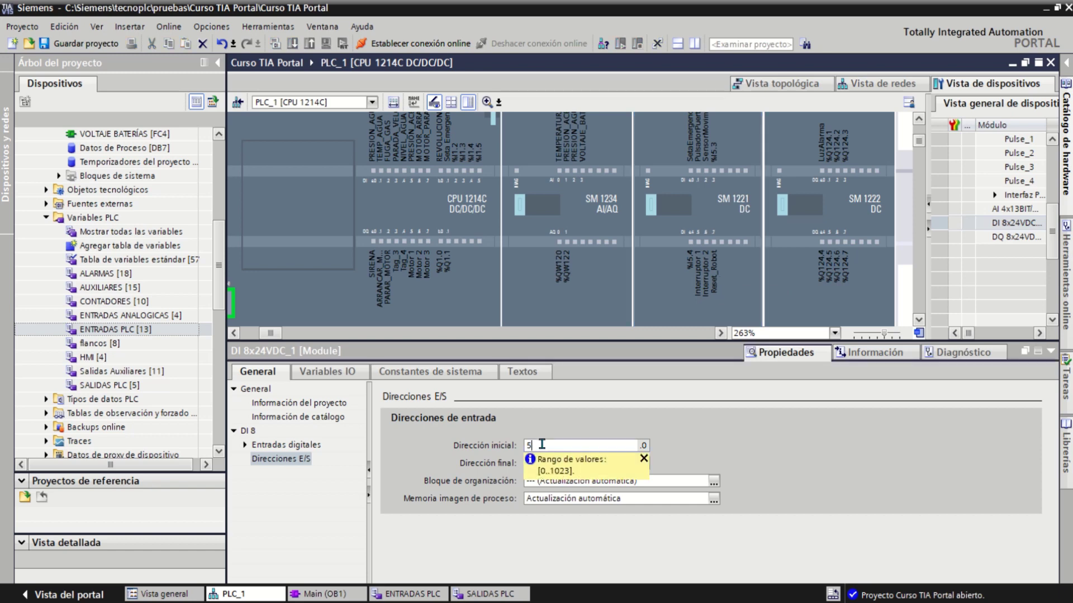
pyautogui.press('BackSpace')
pyautogui.write('2')
pyautogui.press('Return')
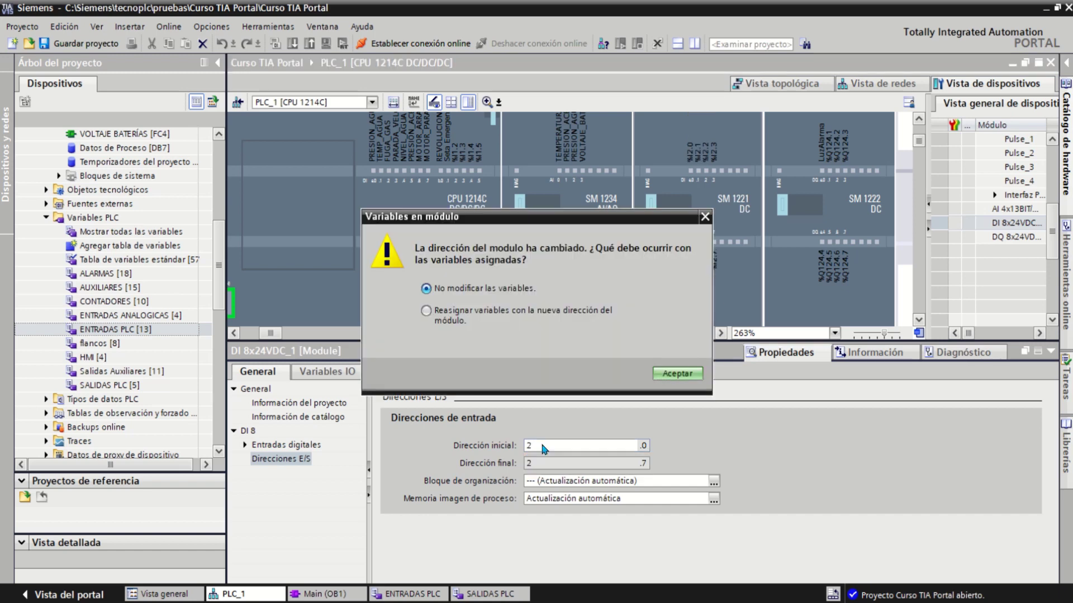
pyautogui.click(432, 314)
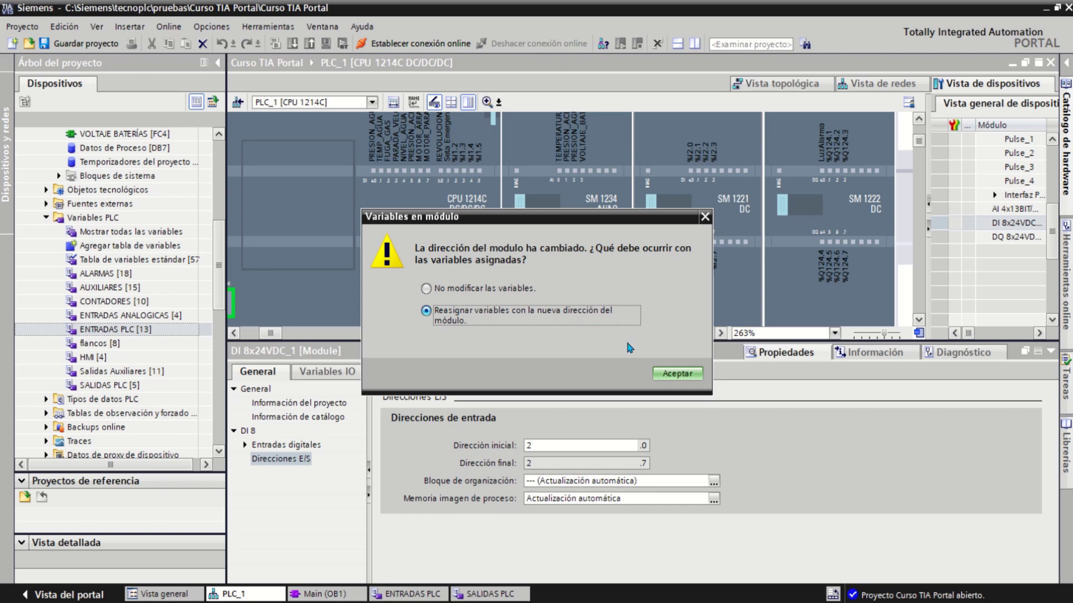
pyautogui.click(679, 375)
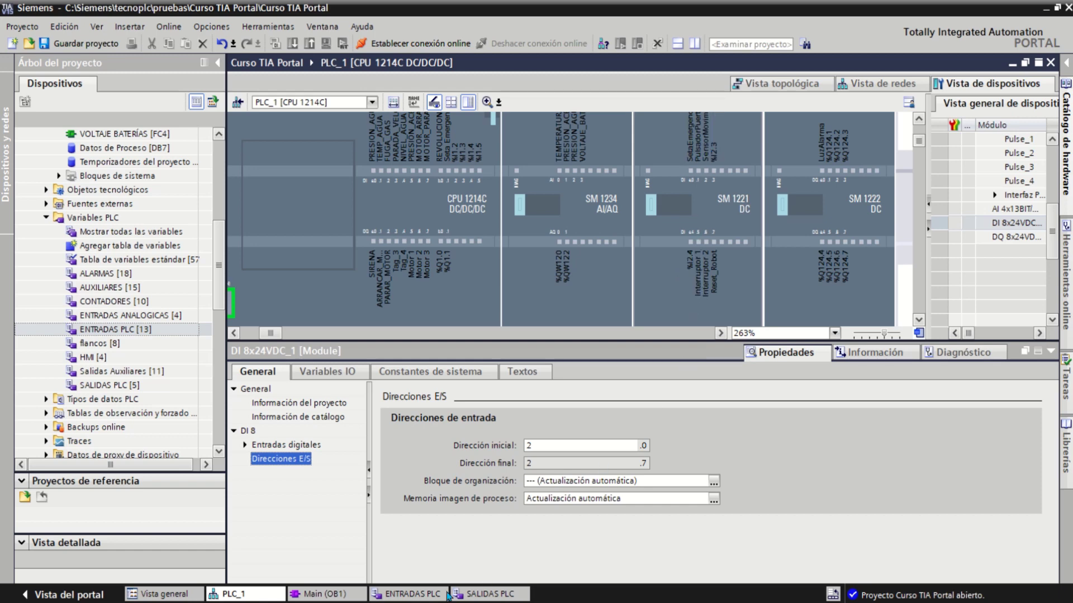
# Check the addresses of Interruptor 1, Interruptor 2 and Reset_Robot in the ENTRADAS PLC variable table
pyautogui.click(412, 595)
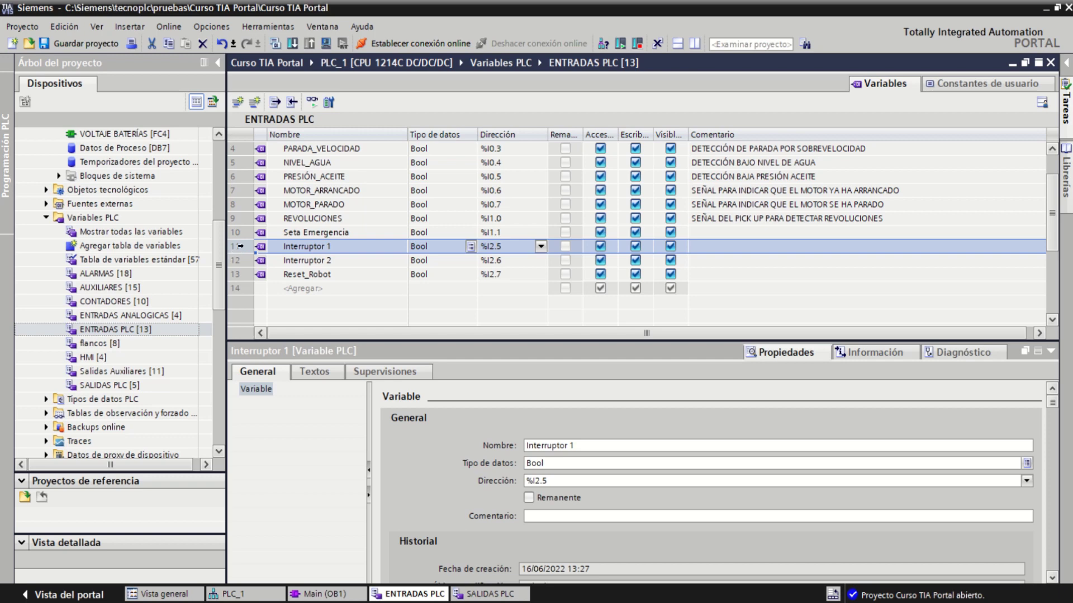
pyautogui.click(233, 261)
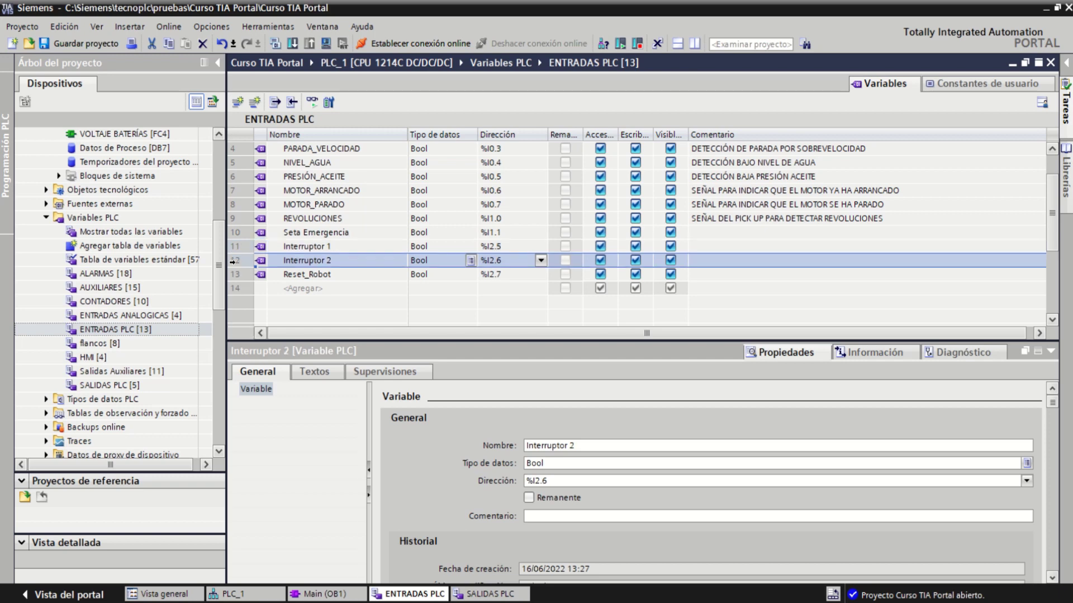
pyautogui.click(500, 249)
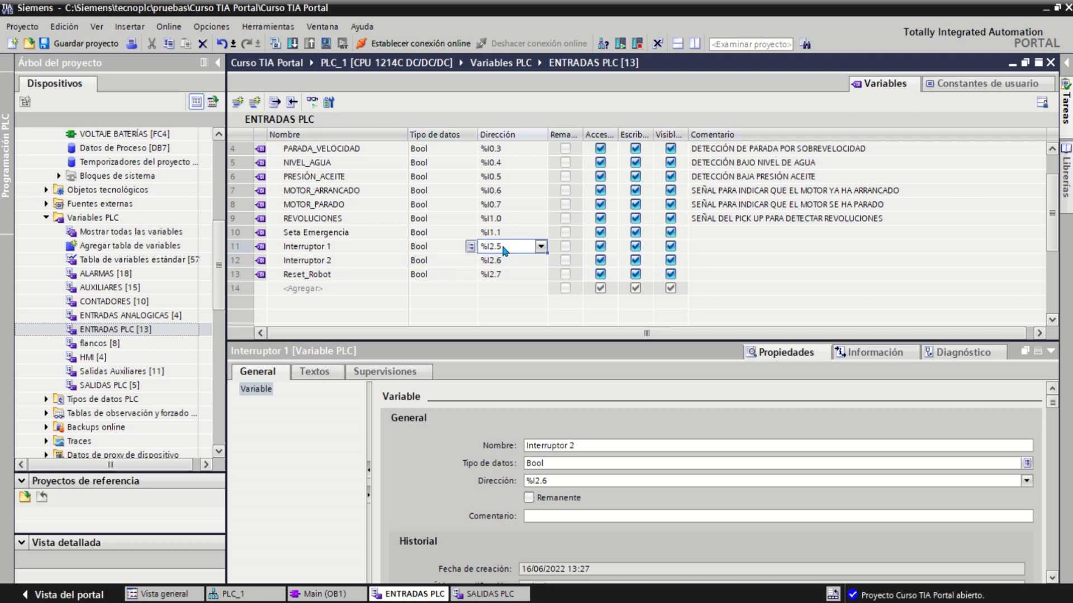
pyautogui.click(351, 244)
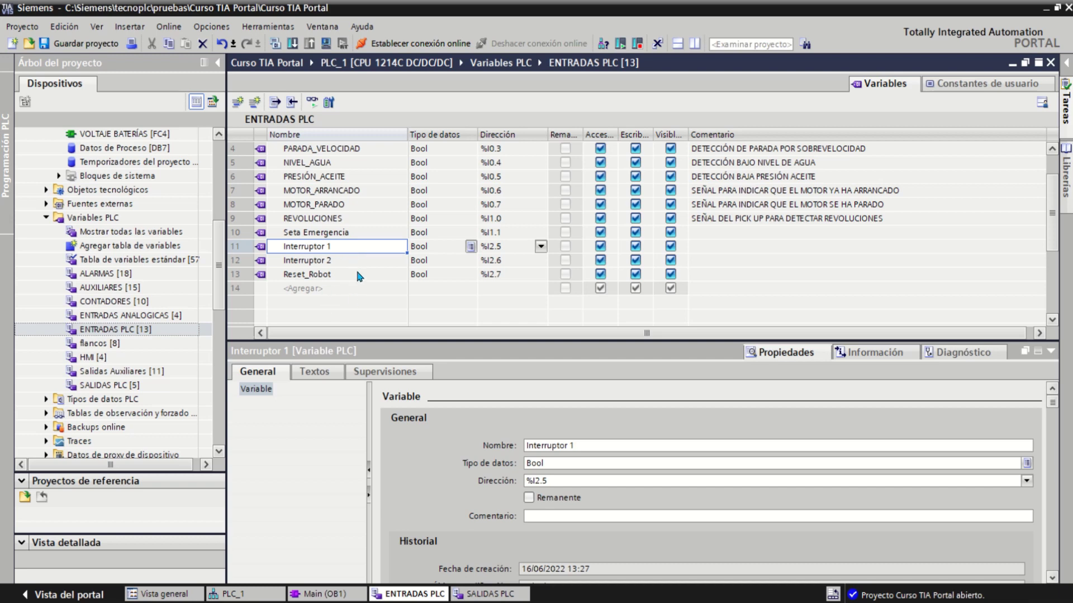
# Check the addresses of the Interruptor 1 and Interruptor 2 contacts in segment 5 of the Main [OB1] block
pyautogui.click(231, 595)
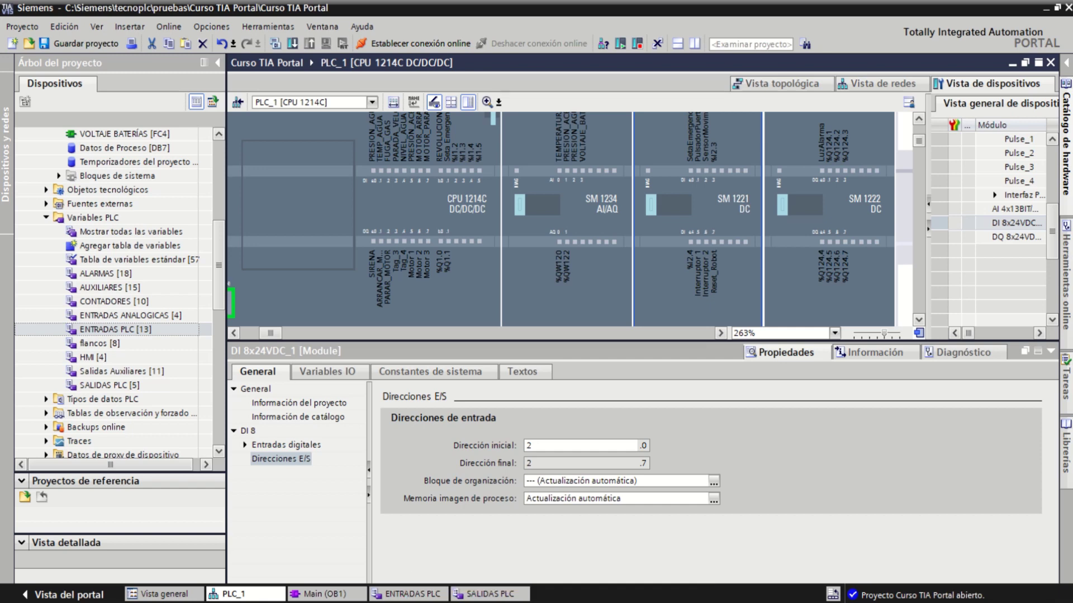
pyautogui.click(317, 595)
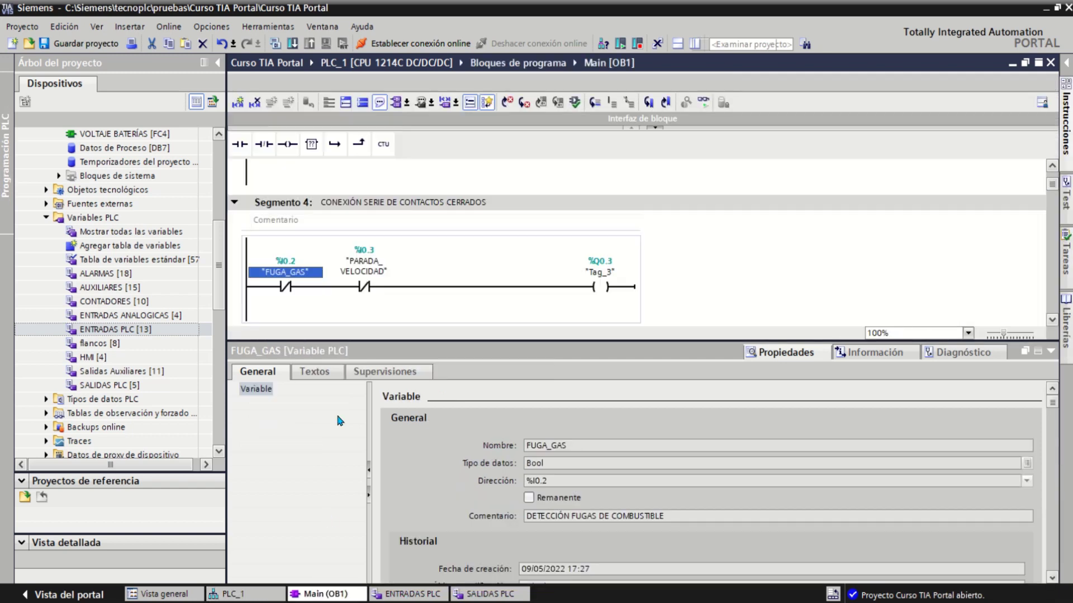
pyautogui.scroll(-3, 367, 287)
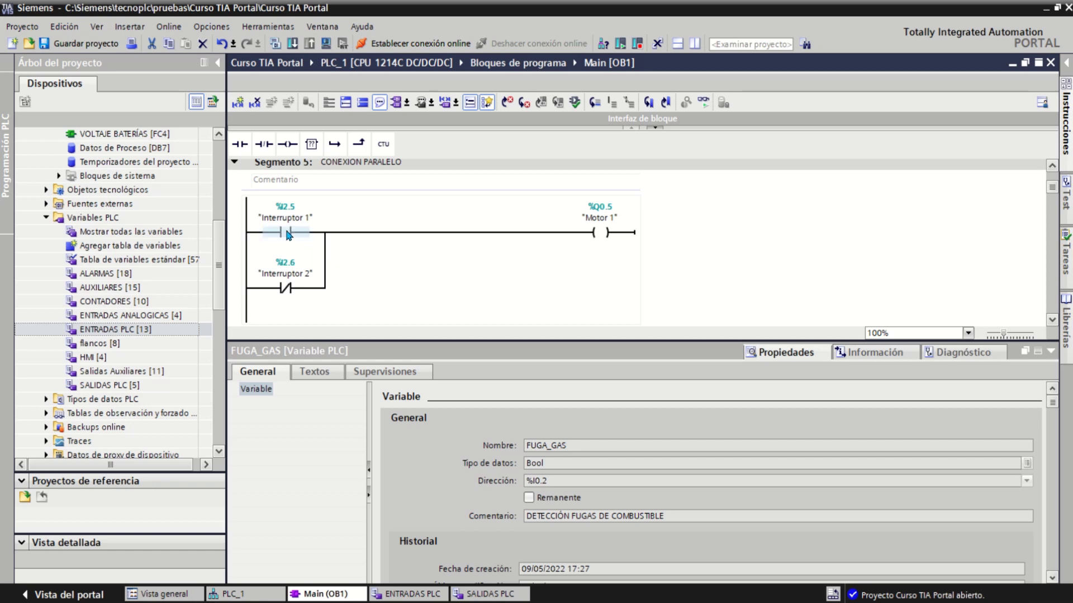
pyautogui.click(257, 233)
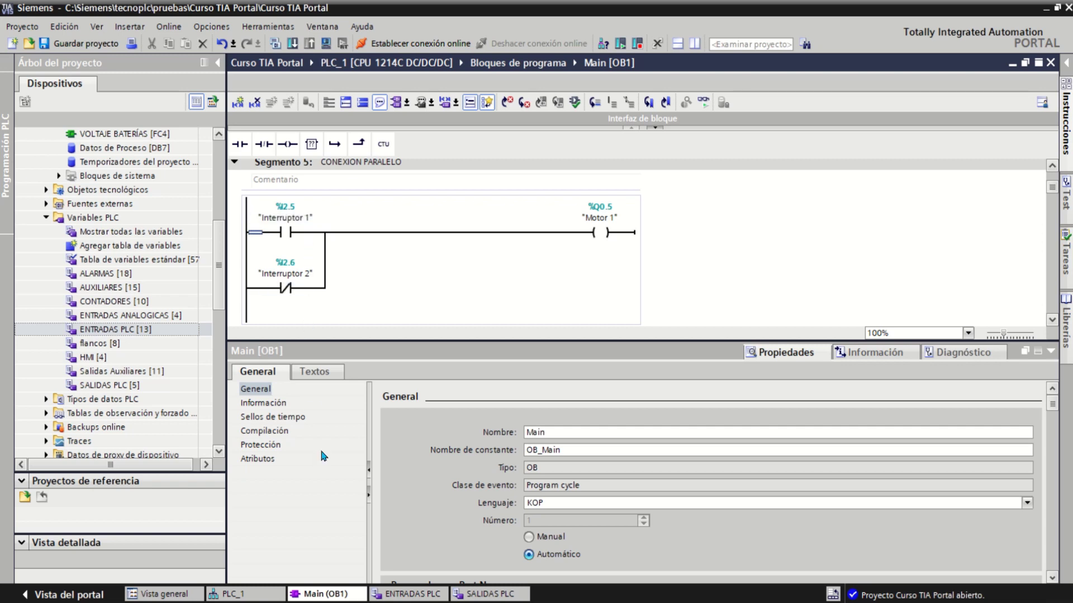
# Review the catalog description and the starting output address of the SM 1222 module in slot 4
pyautogui.click(230, 593)
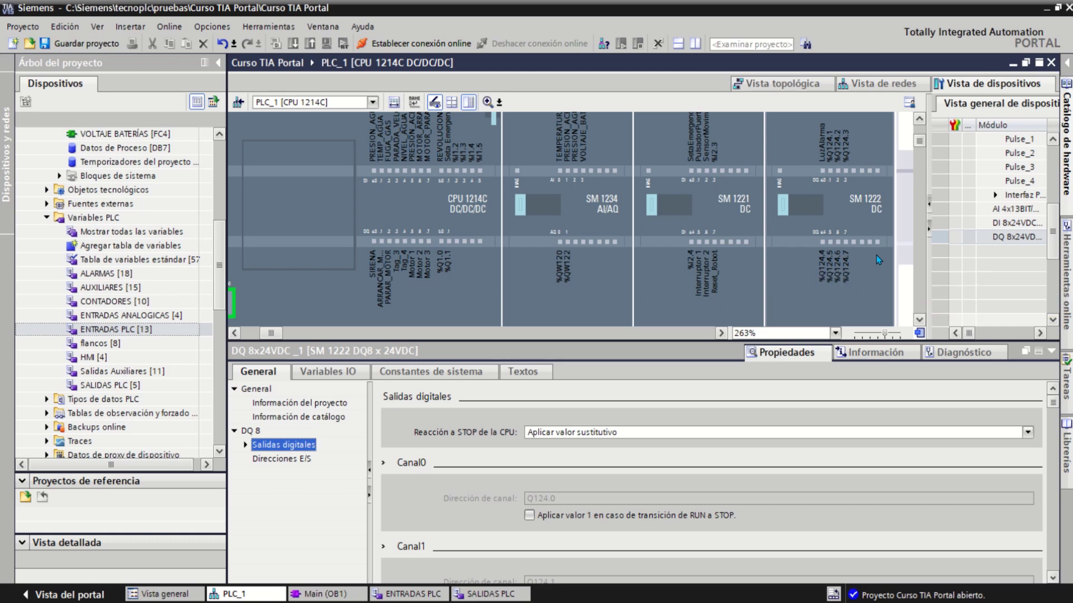
pyautogui.click(868, 303)
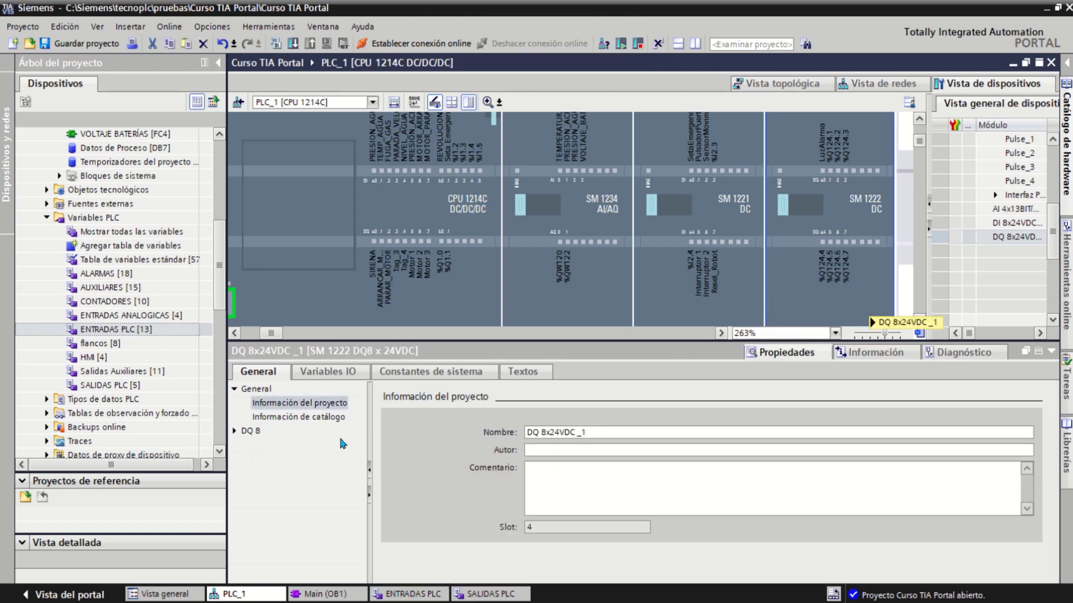
pyautogui.click(323, 419)
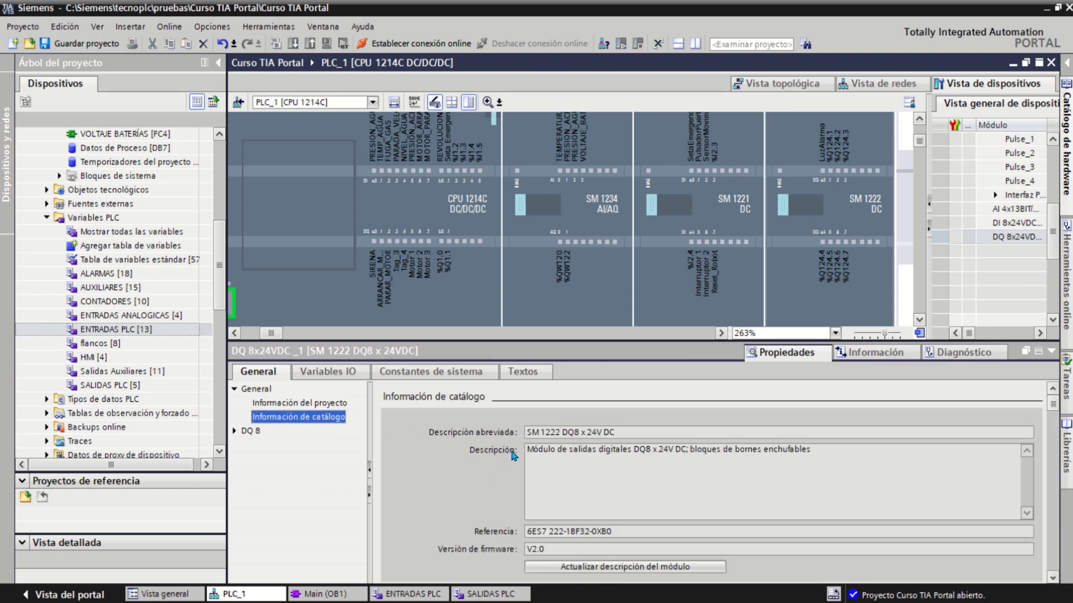
pyautogui.moveTo(524, 450); pyautogui.dragTo(676, 453)
pyautogui.click(248, 431)
pyautogui.click(235, 431)
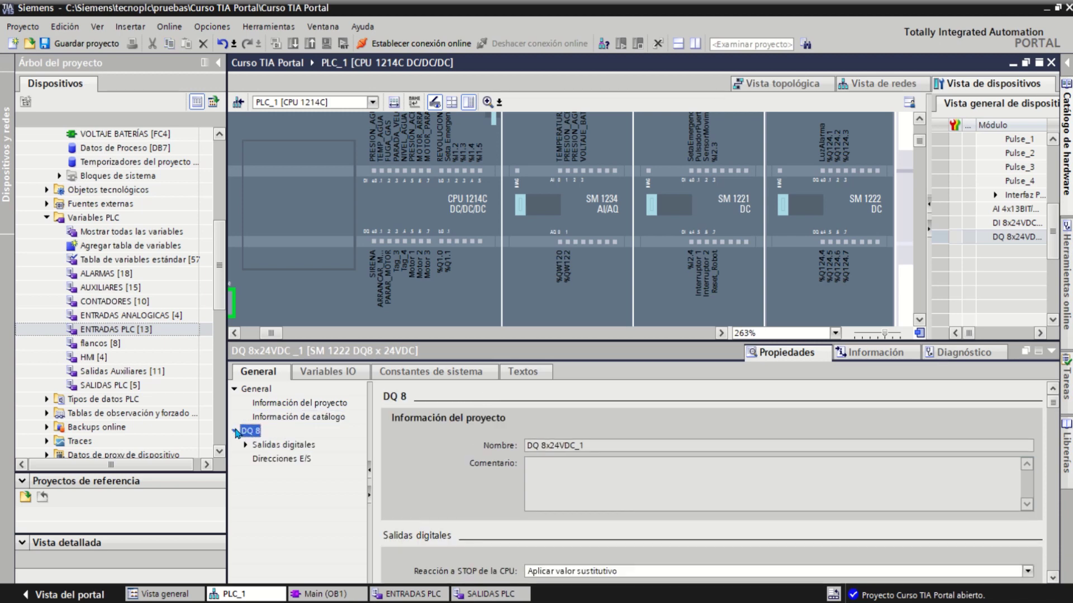
pyautogui.click(274, 459)
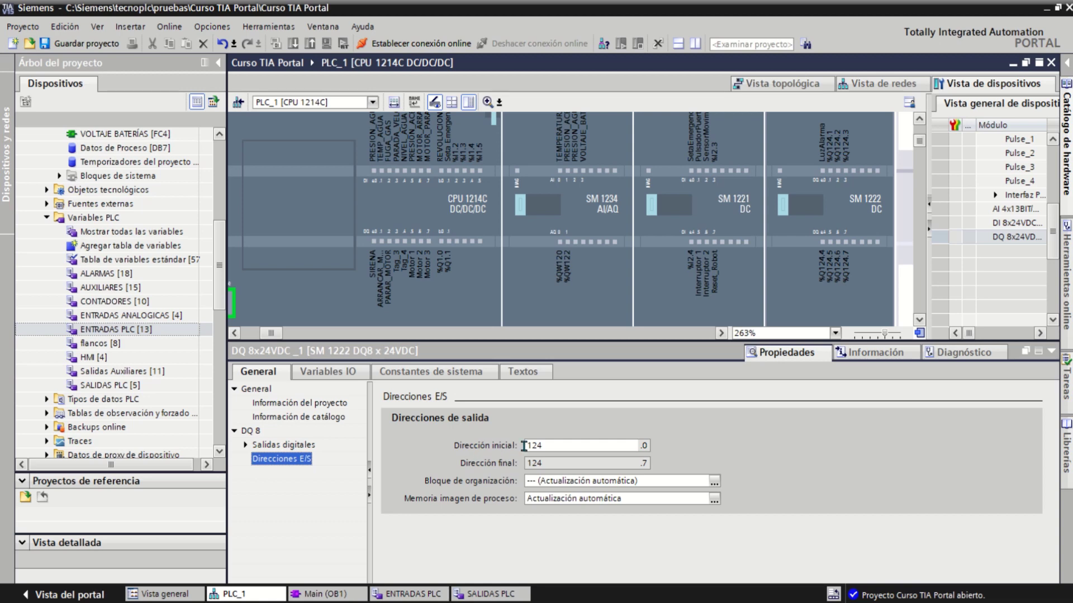
pyautogui.click(544, 446)
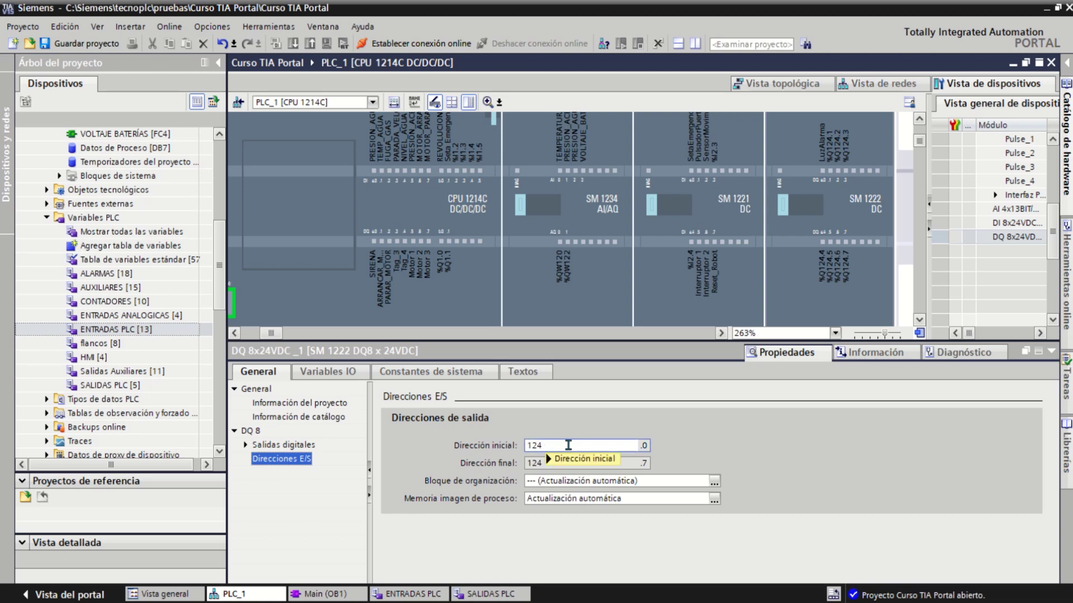
pyautogui.moveTo(576, 446)
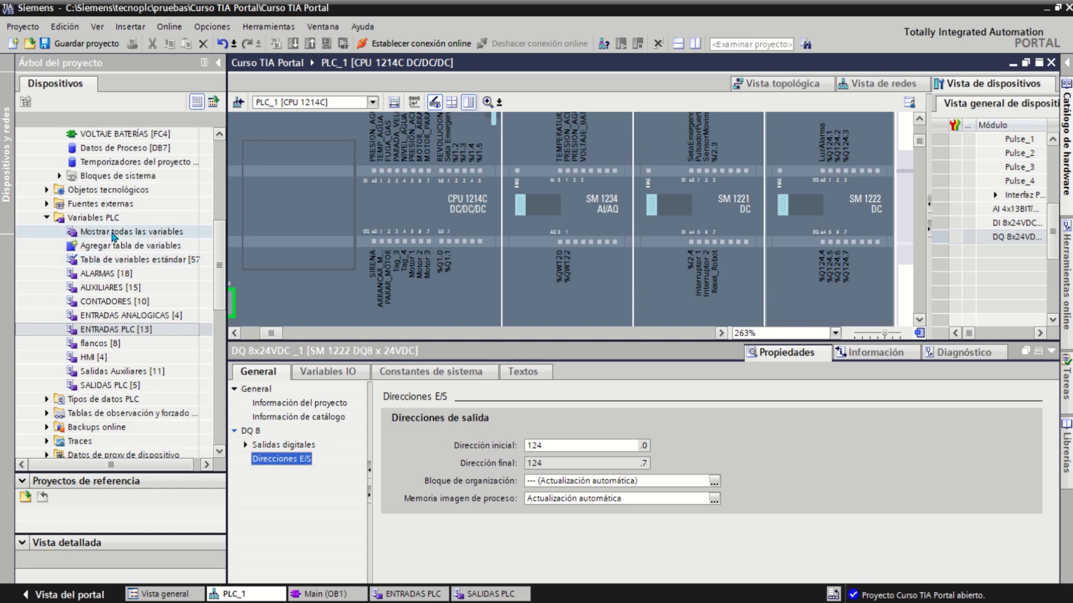
# Try adding a variable with address %Q124.0 to the SALIDAS PLC variable table, and delete that new row
pyautogui.doubleClick(98, 387)
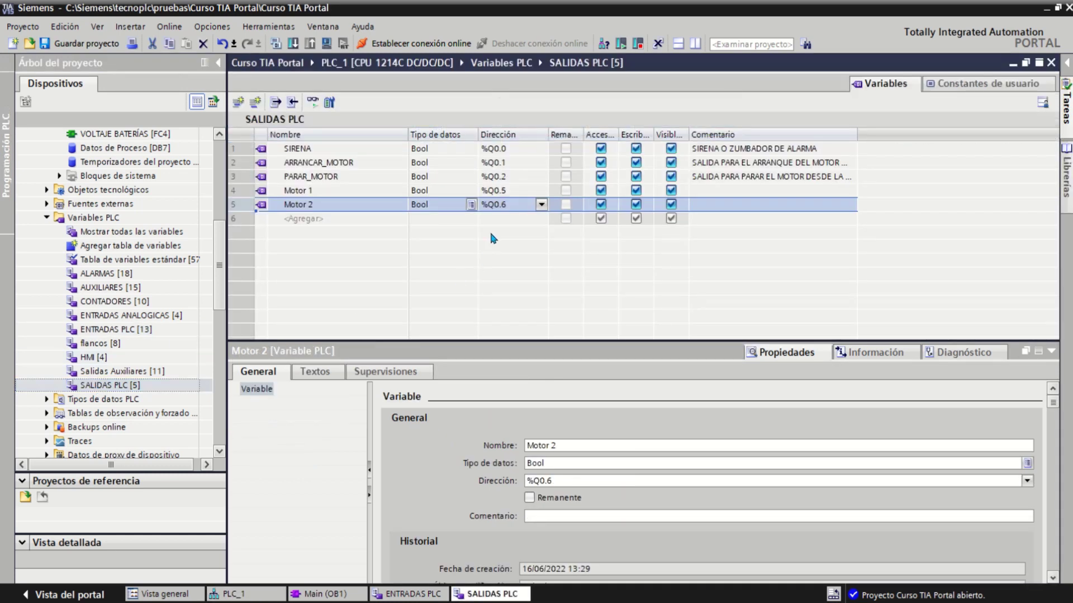
pyautogui.click(498, 218)
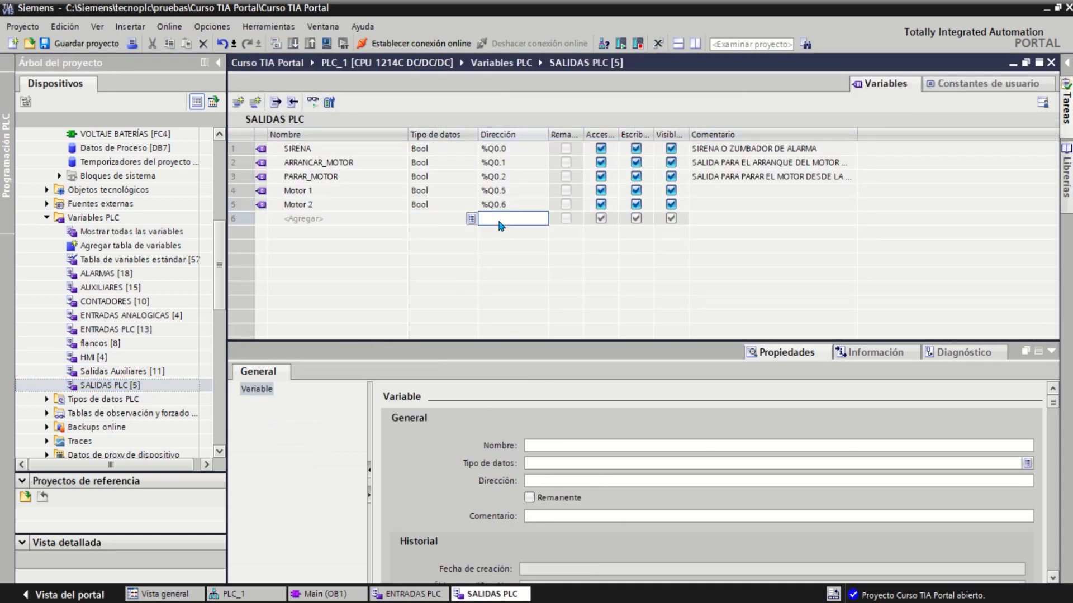
pyautogui.write('q124.0')
pyautogui.press('Return')
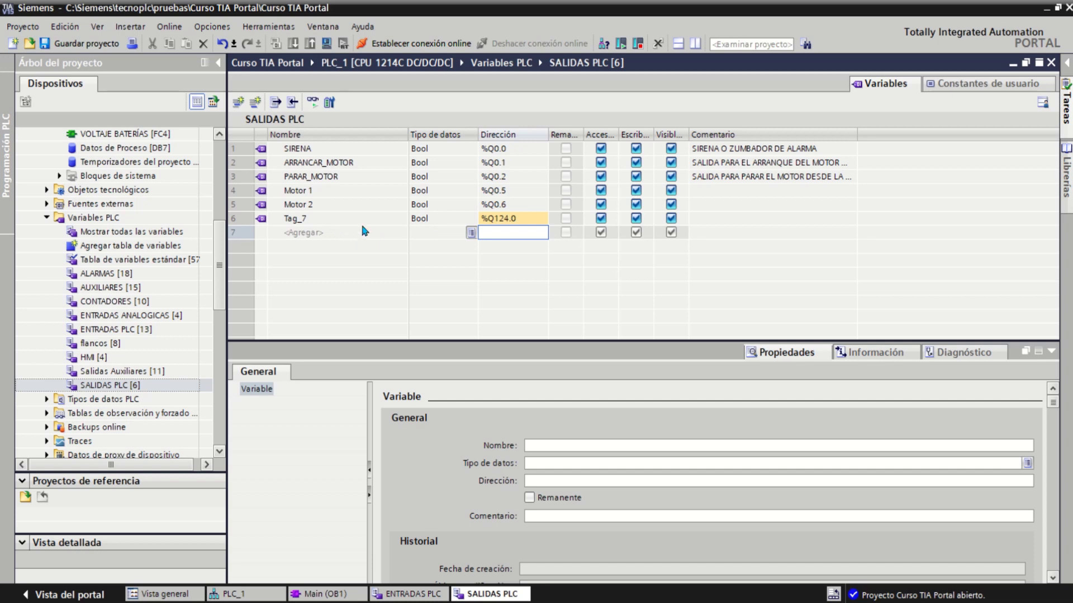
pyautogui.click(287, 219)
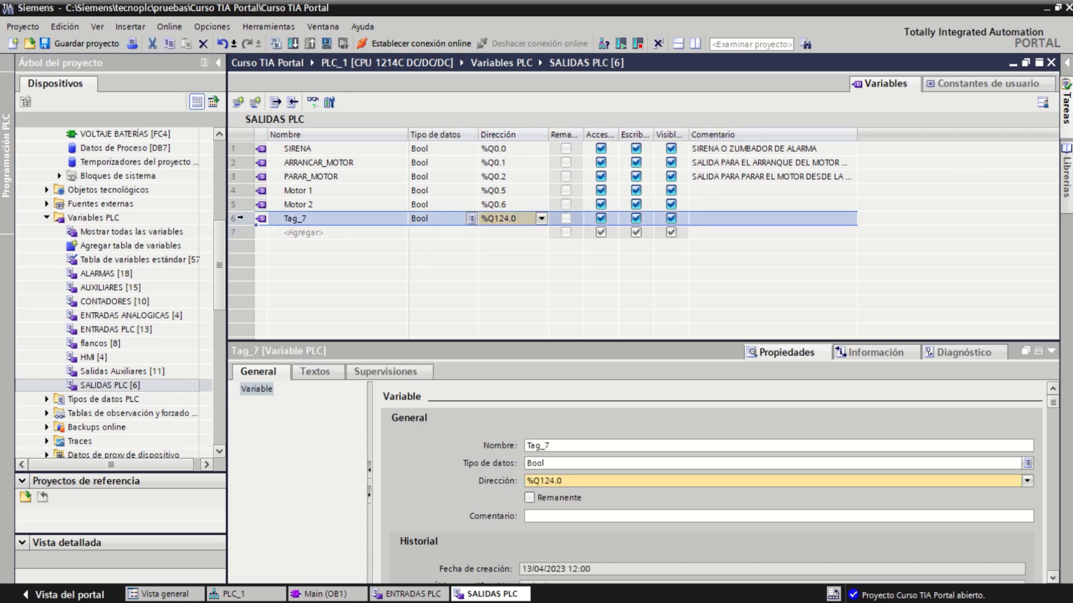
pyautogui.press('Delete')
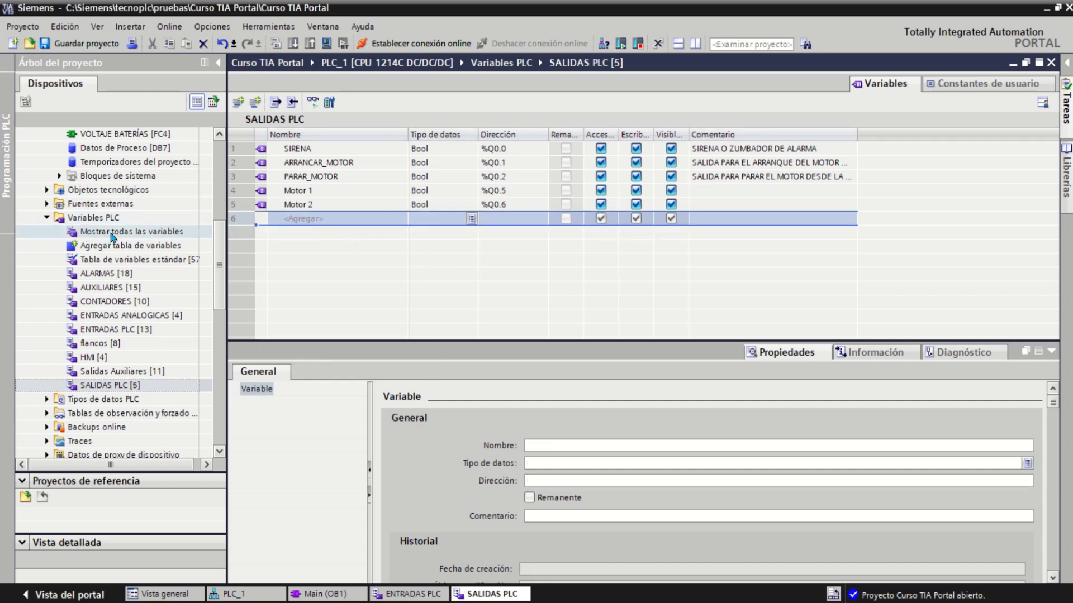
# Show all PLC variables, sort them by address, and find the variable that uses %Q124.0
pyautogui.doubleClick(112, 233)
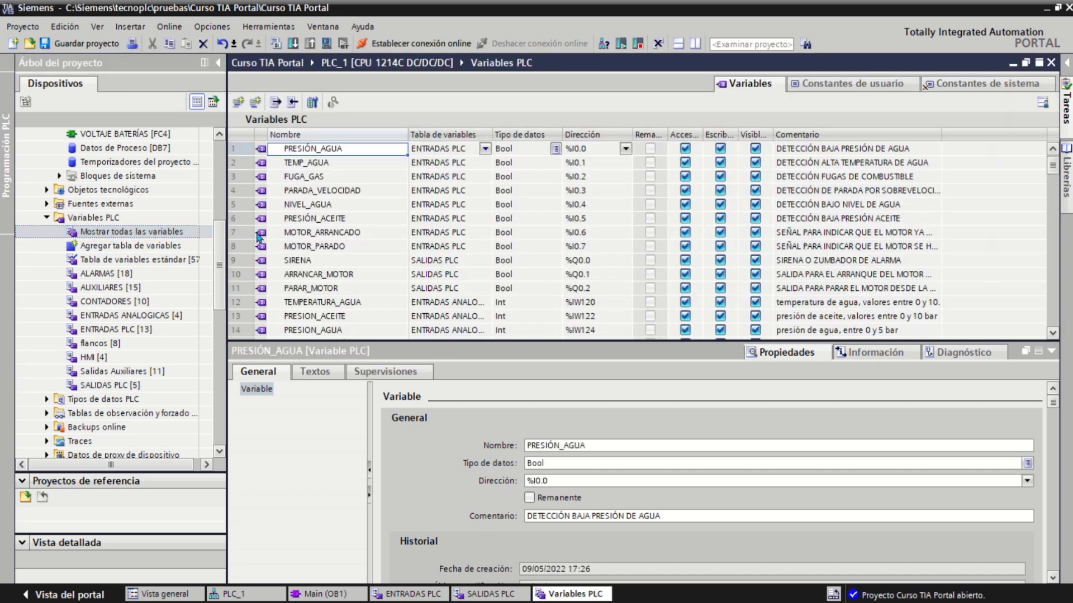
pyautogui.scroll(-3, 588, 238)
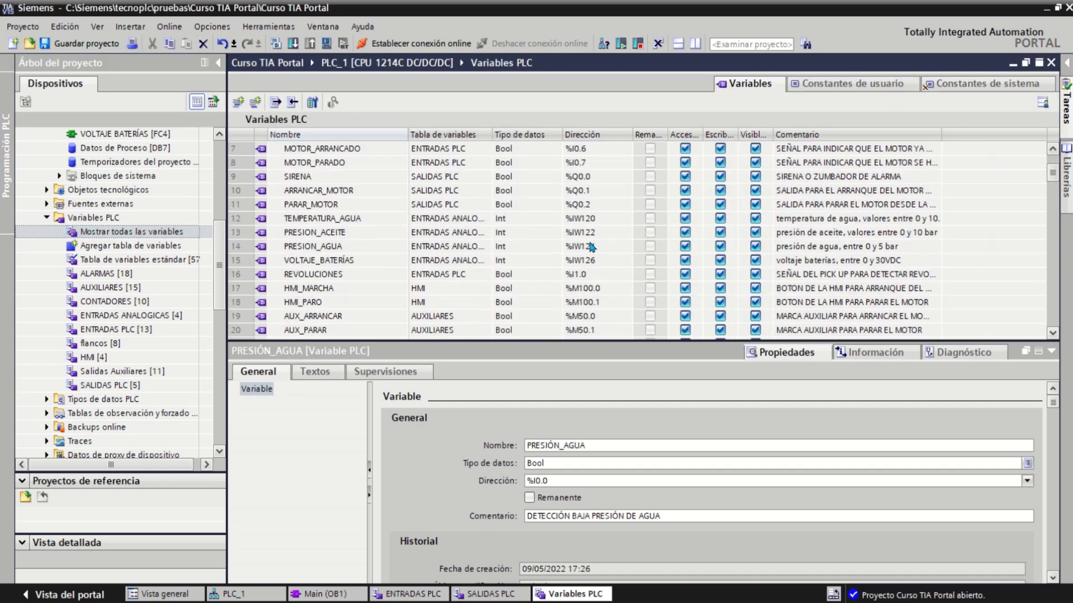
pyautogui.scroll(-1, 609, 200)
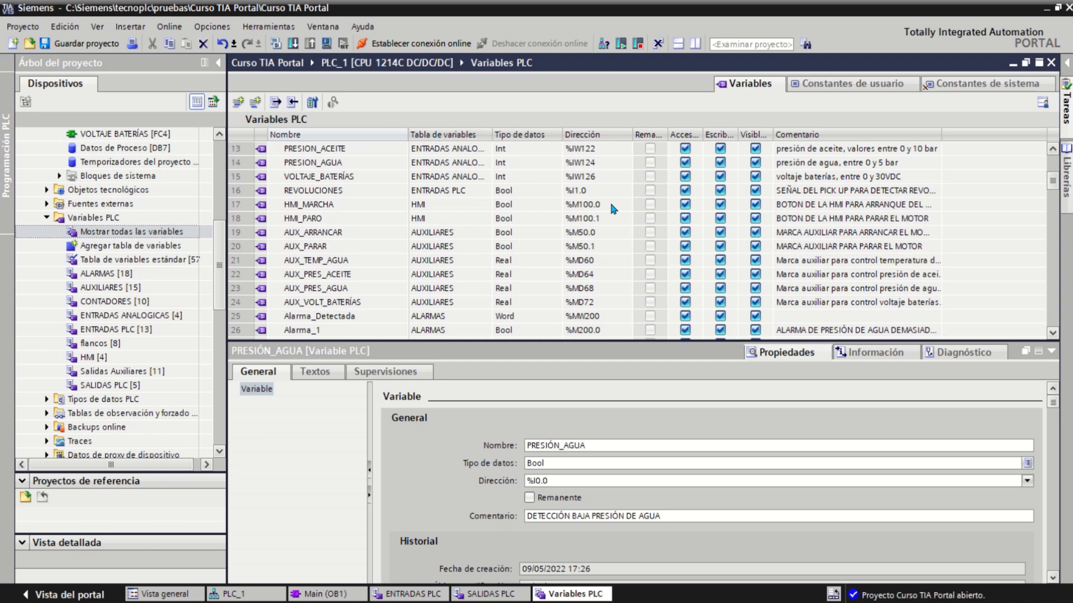
pyautogui.scroll(-4, 609, 200)
pyautogui.scroll(-13, 612, 205)
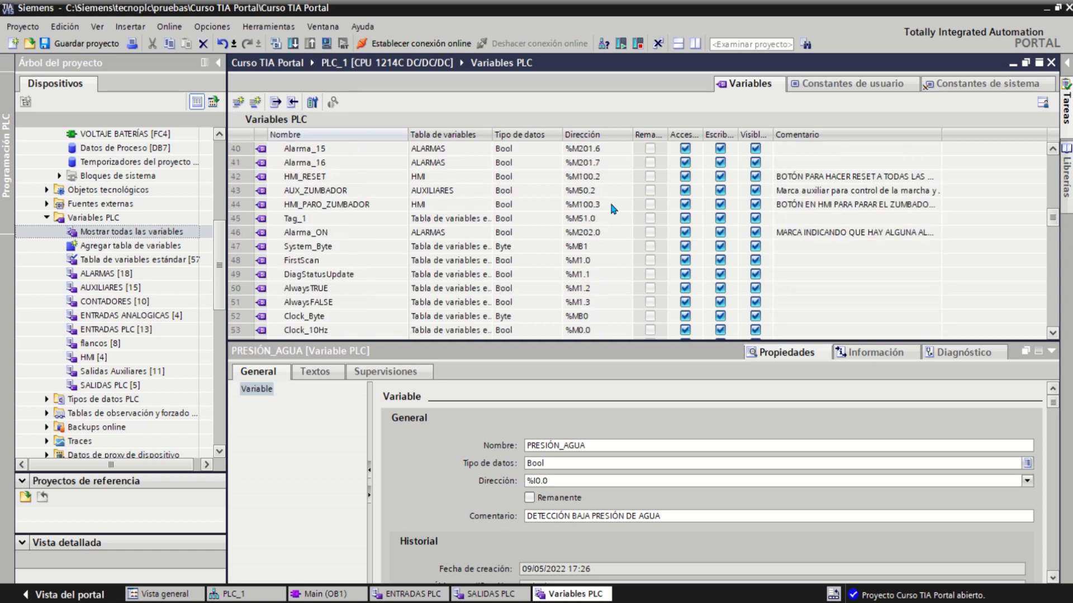
pyautogui.scroll(-6, 611, 206)
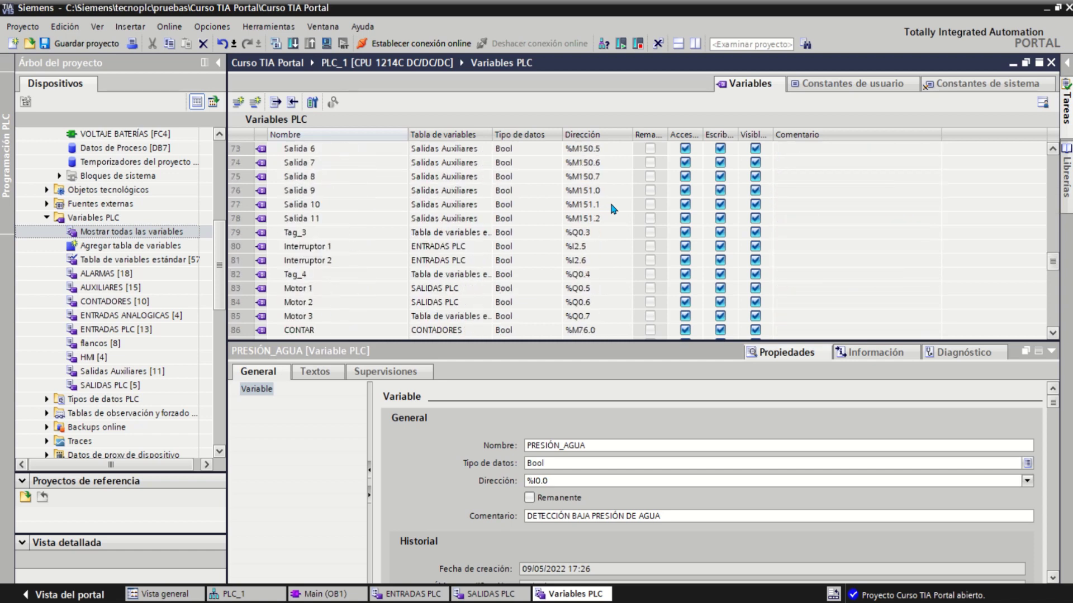
pyautogui.click(609, 132)
pyautogui.scroll(-6, 603, 185)
pyautogui.scroll(-11, 602, 204)
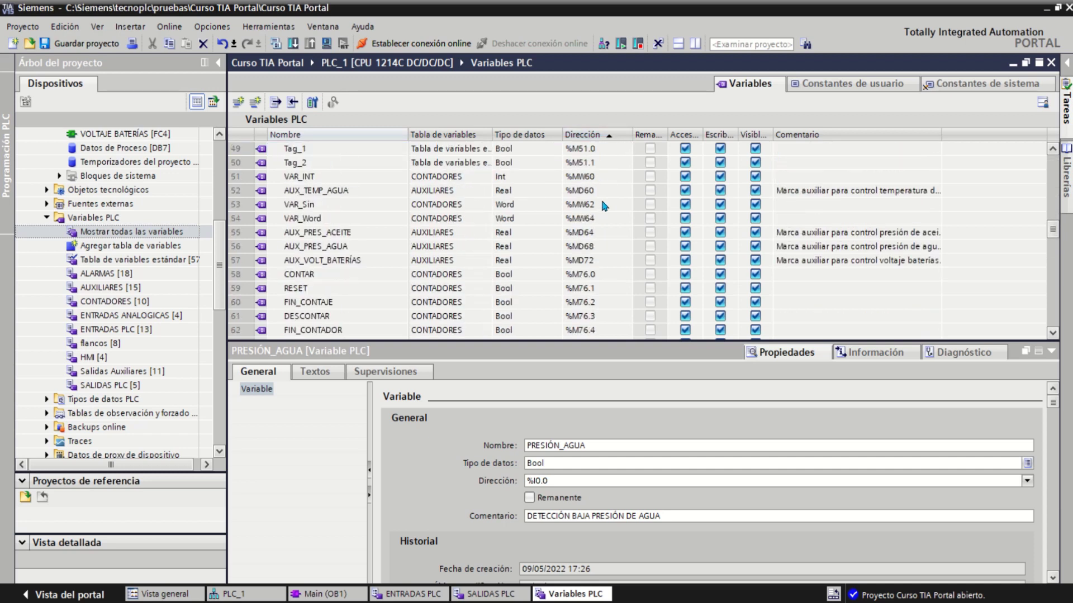
pyautogui.scroll(-20, 603, 202)
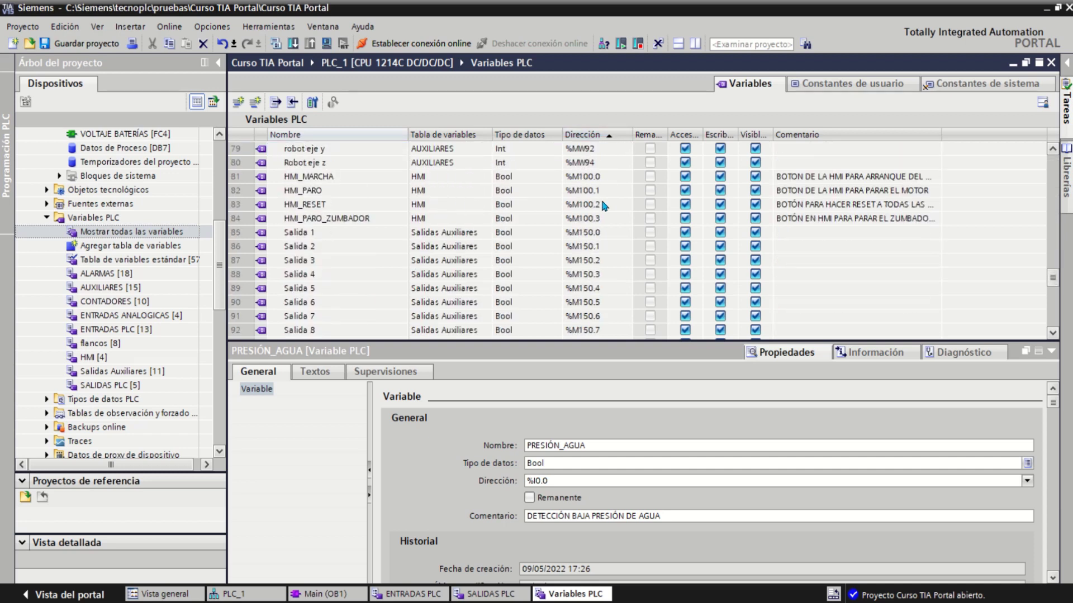
pyautogui.scroll(20, 602, 203)
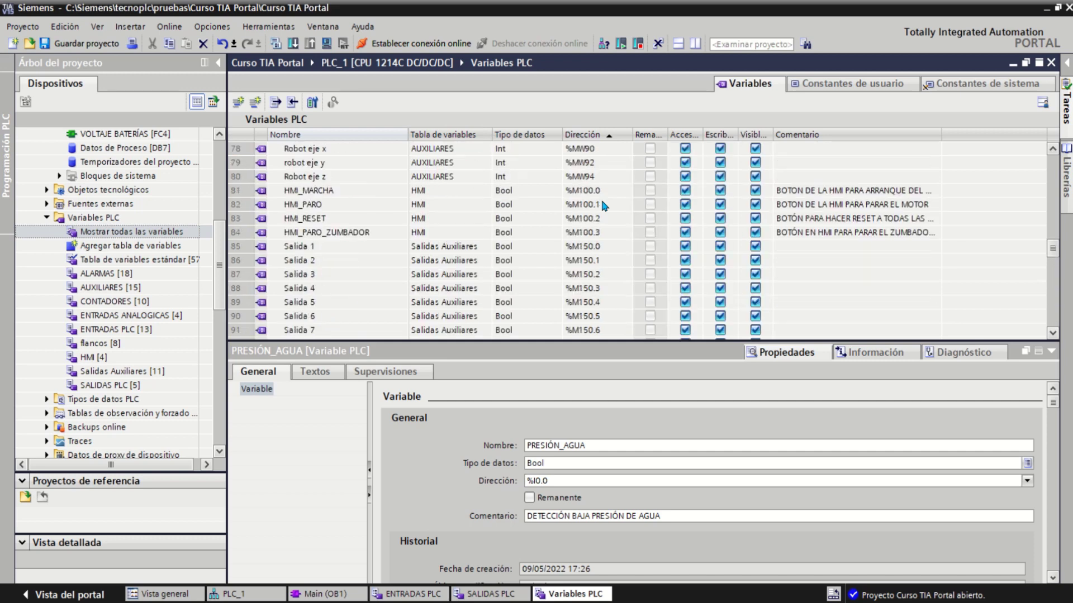
pyautogui.scroll(6, 603, 203)
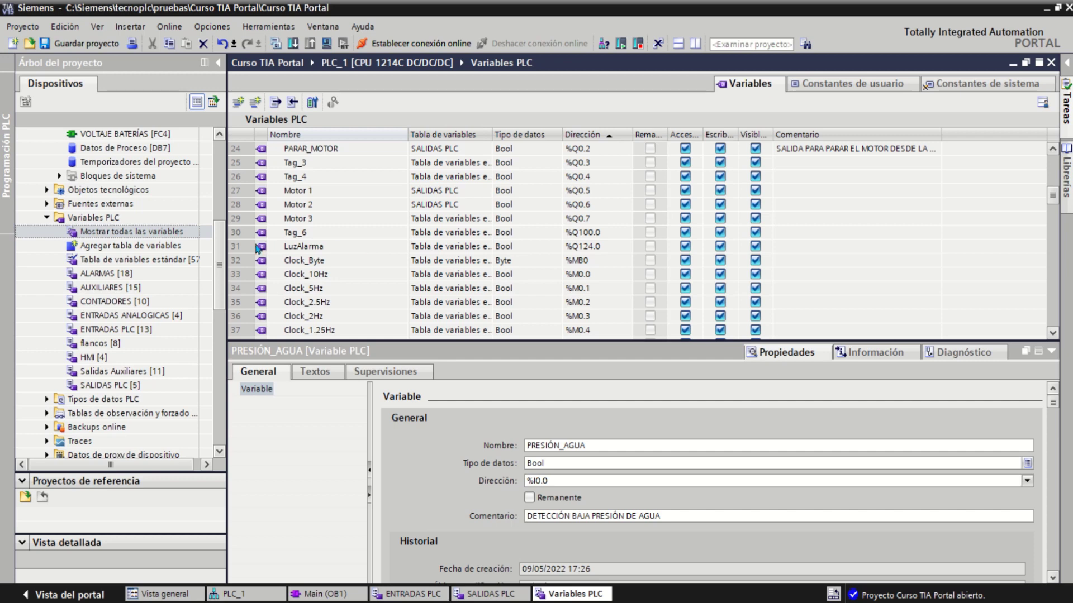
# Move the LuzAlarma variable to the SALIDAS PLC variable table and check its row in that table
pyautogui.click(231, 246)
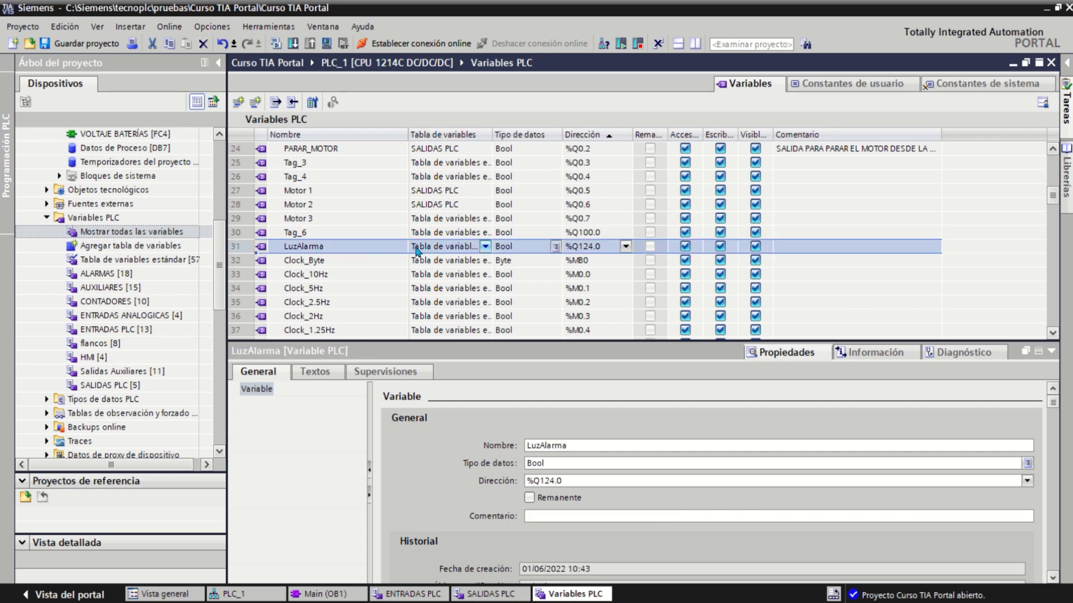
pyautogui.moveTo(491, 135); pyautogui.dragTo(570, 135)
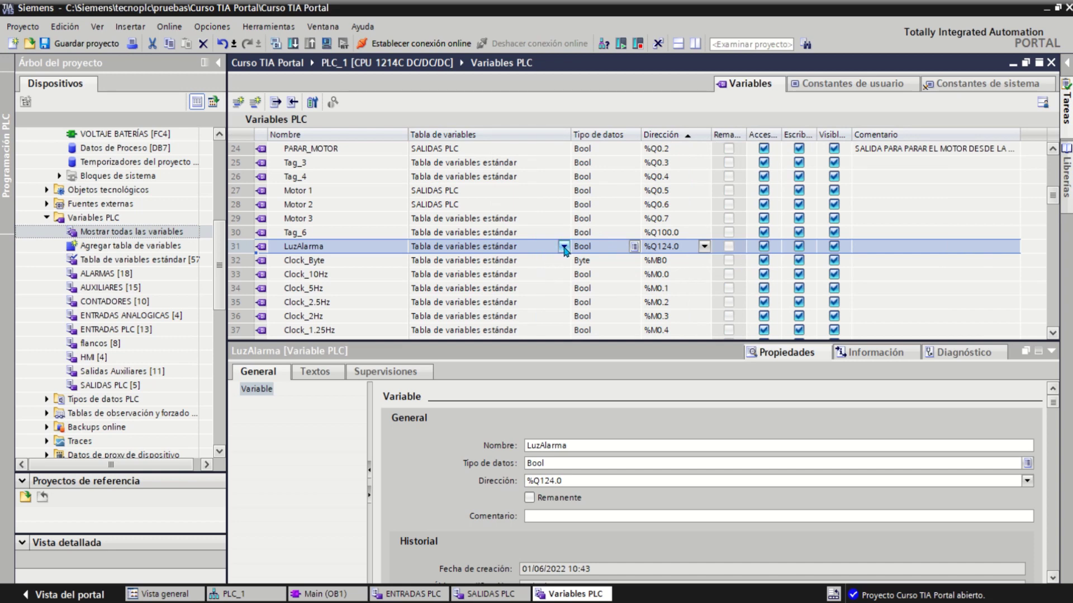
pyautogui.click(565, 246)
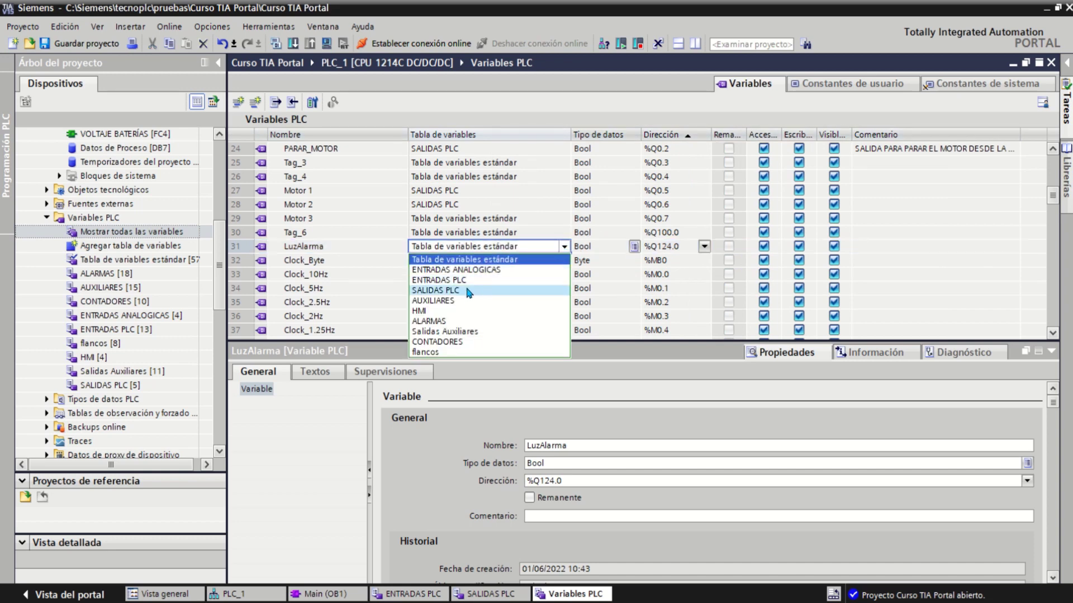
pyautogui.click(432, 291)
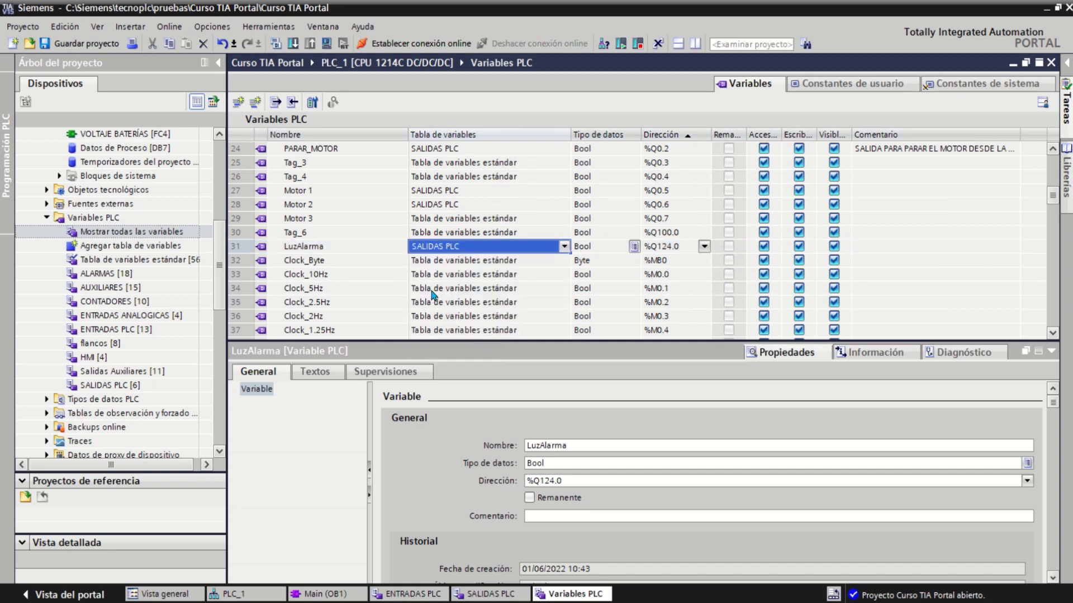
pyautogui.click(487, 595)
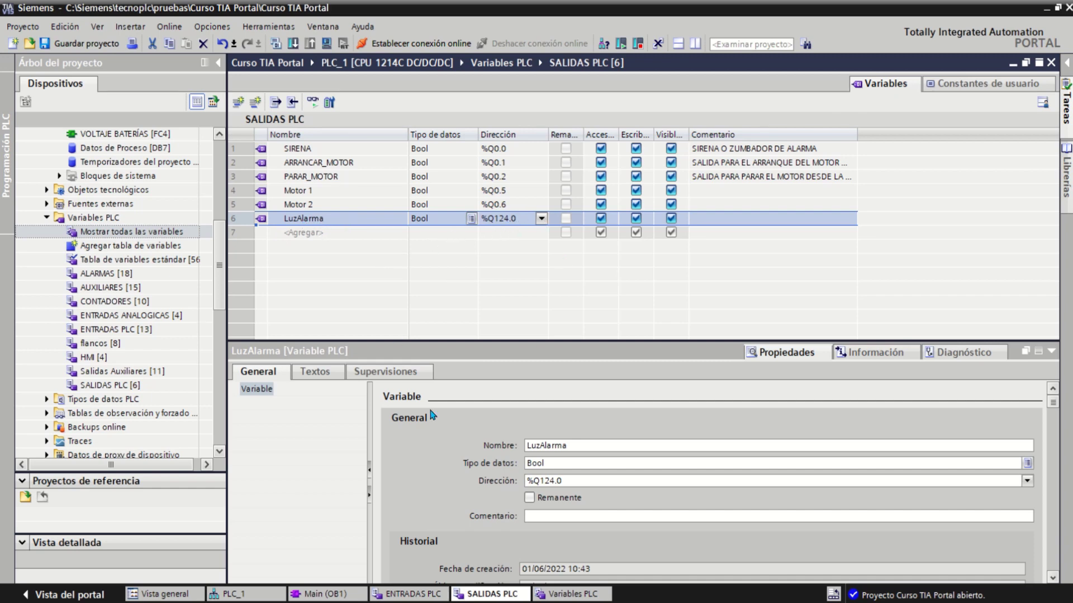
# Set the SM 1222 module's starting output address to 2 and reassign its variables to the new module address
pyautogui.click(220, 596)
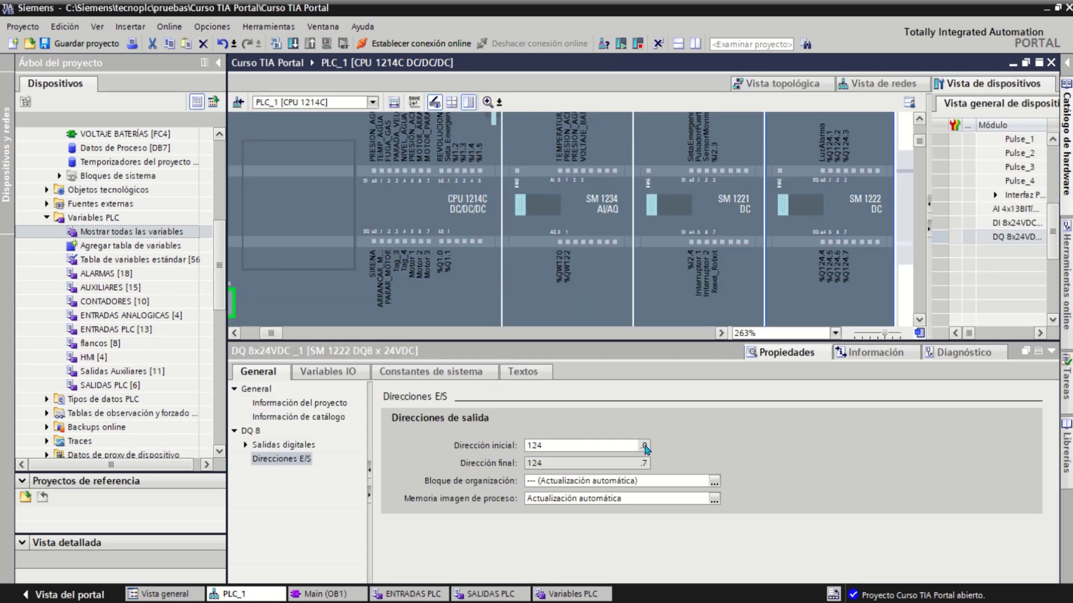
pyautogui.click(556, 445)
pyautogui.doubleClick(556, 445)
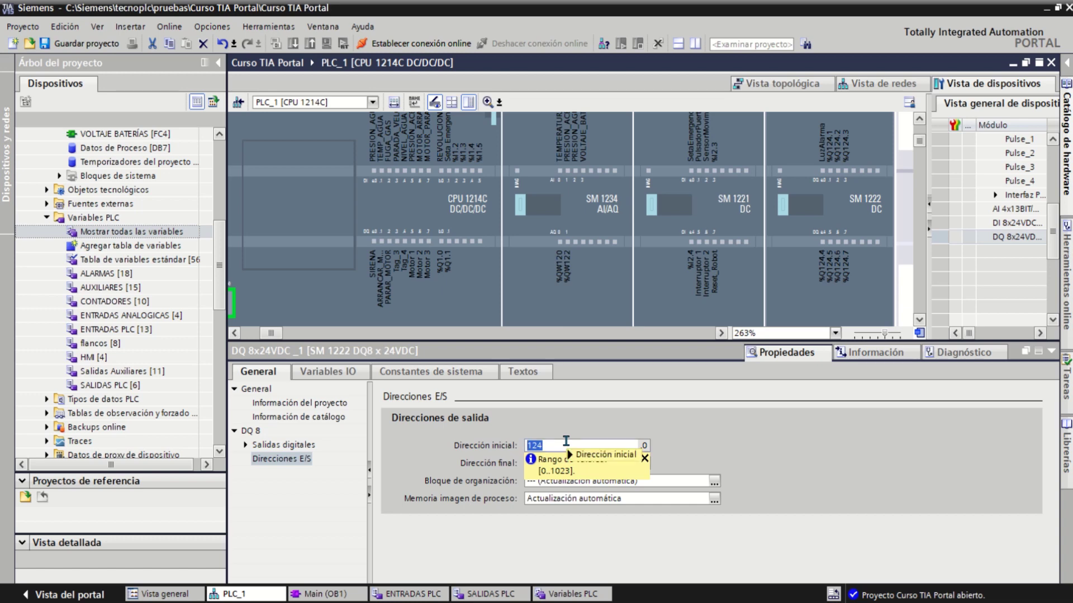
pyautogui.write('2')
pyautogui.press('Return')
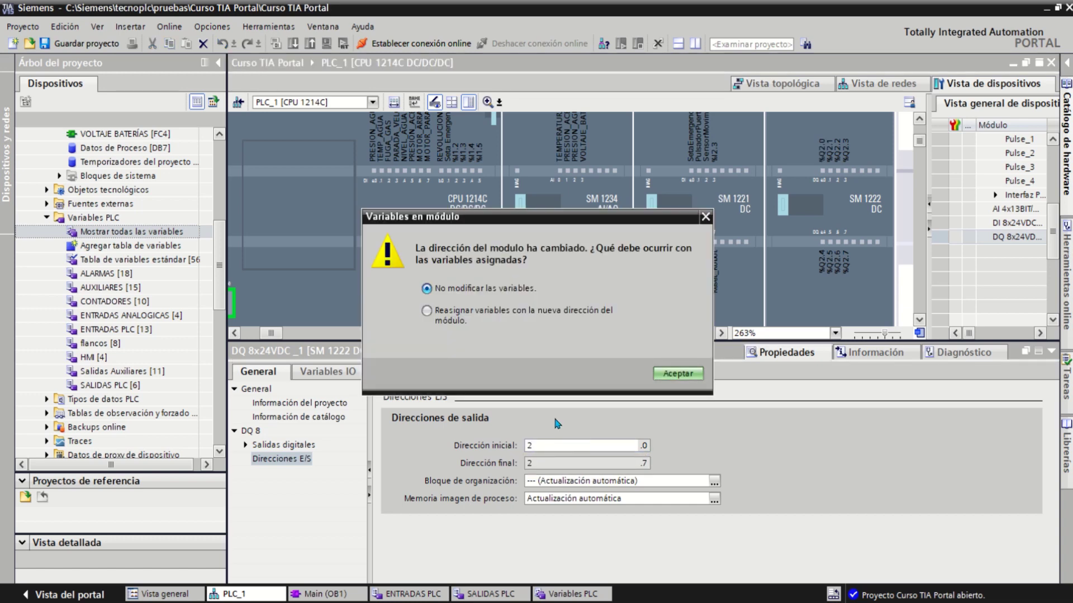
pyautogui.click(427, 311)
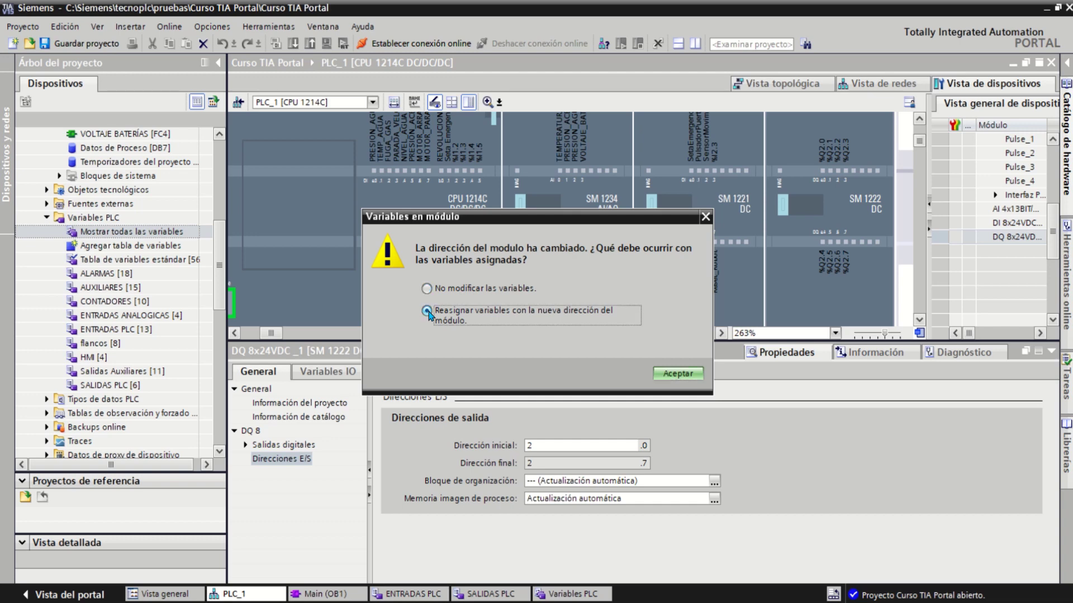
pyautogui.click(677, 373)
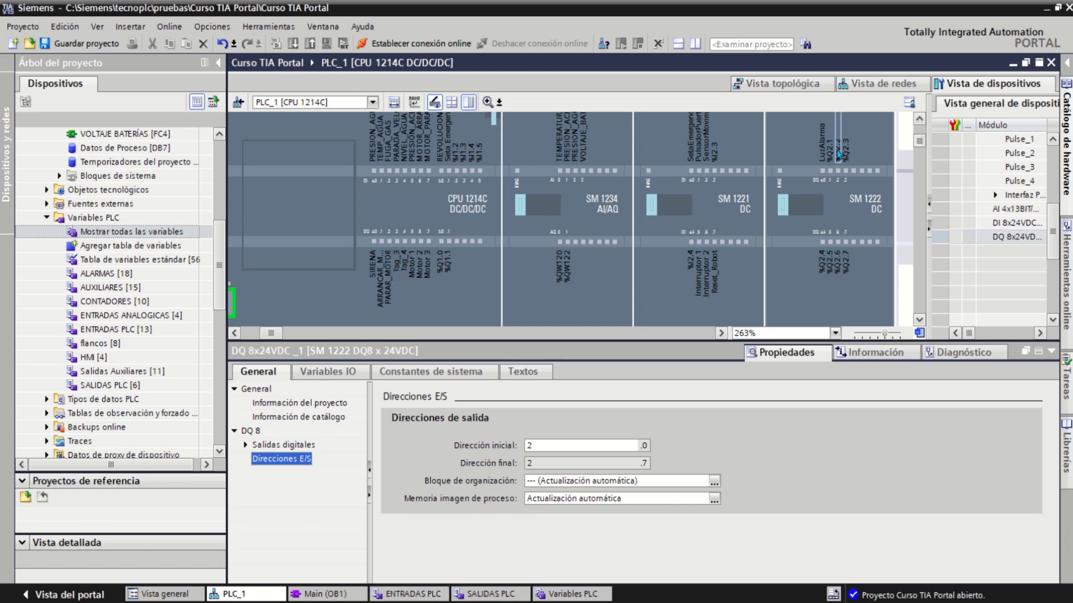
# Check LuzAlarma on the SM 1222 module's channels and its address in the SALIDAS PLC variable table
pyautogui.click(867, 272)
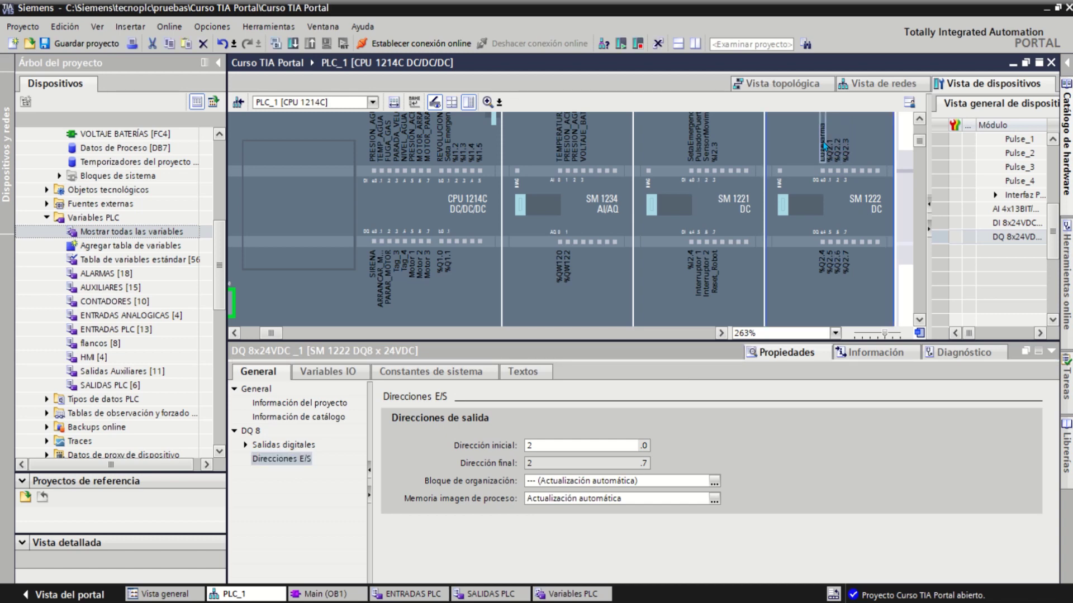
pyautogui.click(495, 596)
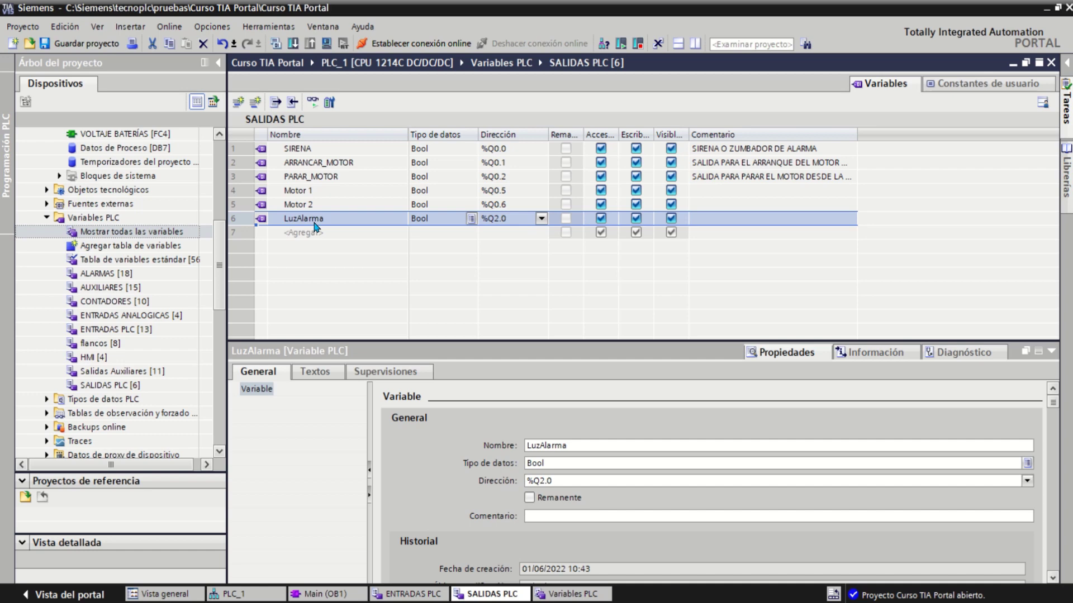
# Try to set the SM 1222 module's starting output address to 1
pyautogui.click(240, 595)
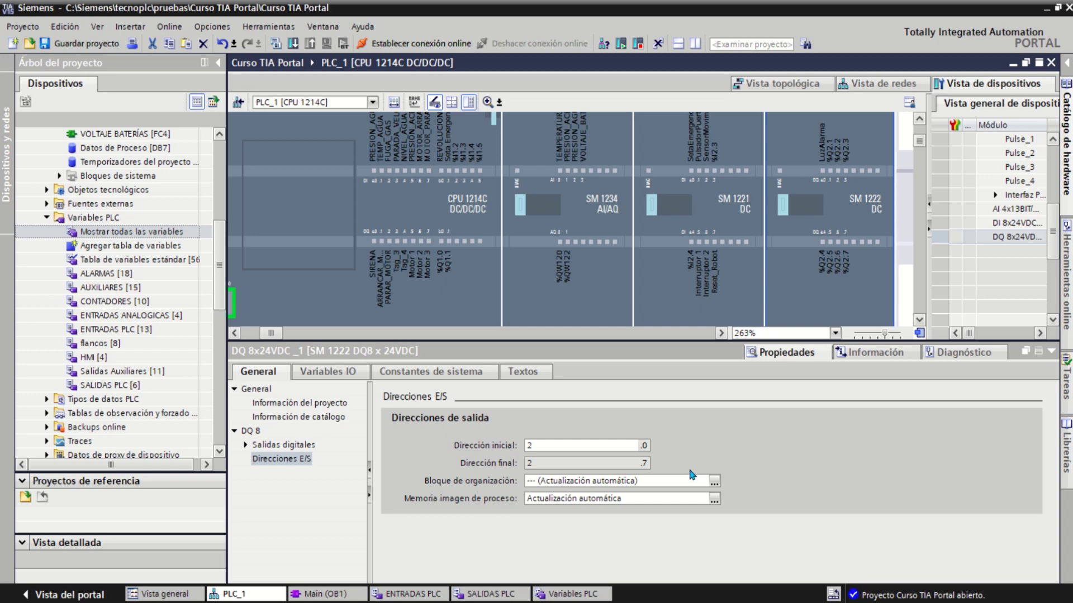
pyautogui.click(541, 444)
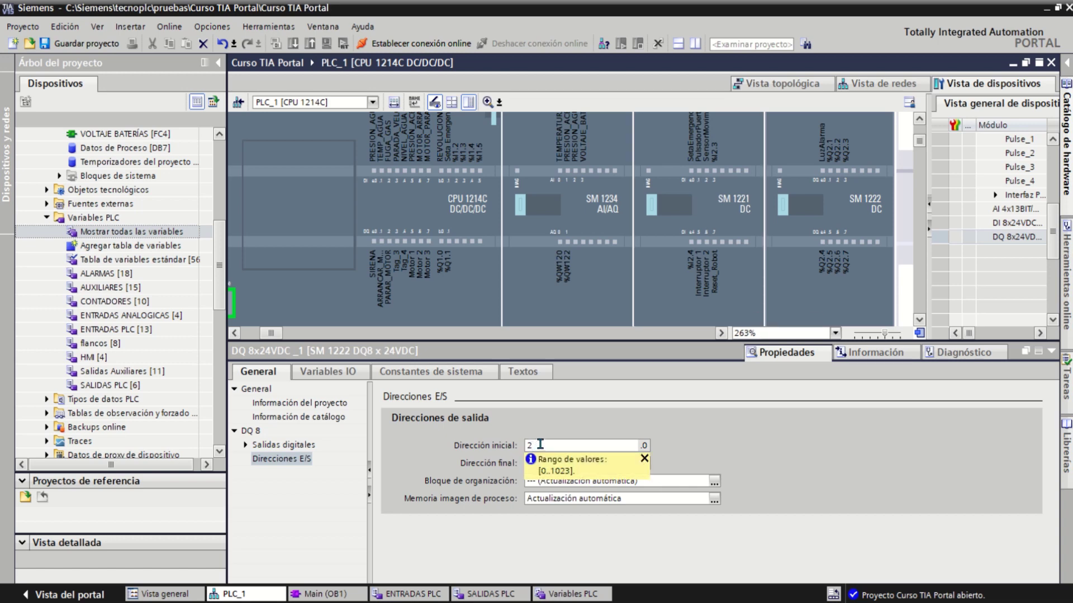
pyautogui.press('BackSpace')
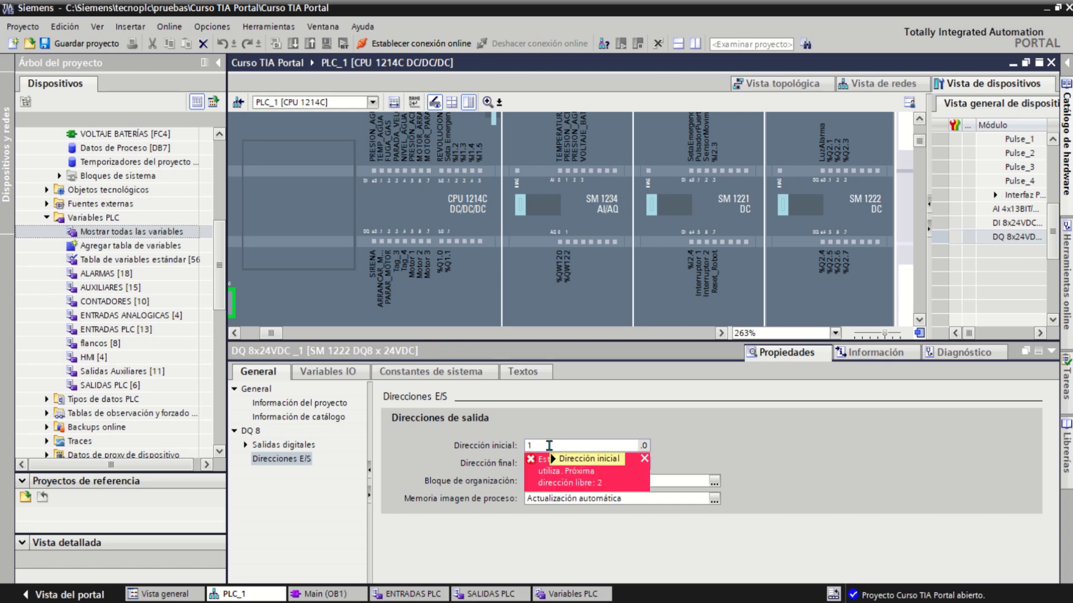
pyautogui.moveTo(549, 445)
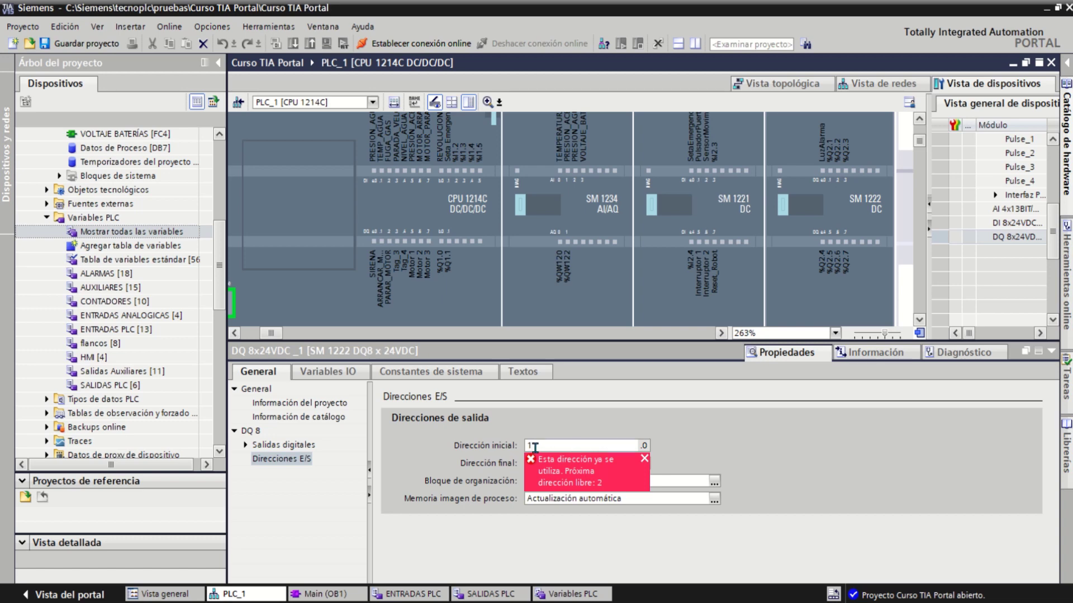
# Check the starting and ending output addresses of the CPU's integrated DI 14/DQ 10 channels
pyautogui.click(465, 274)
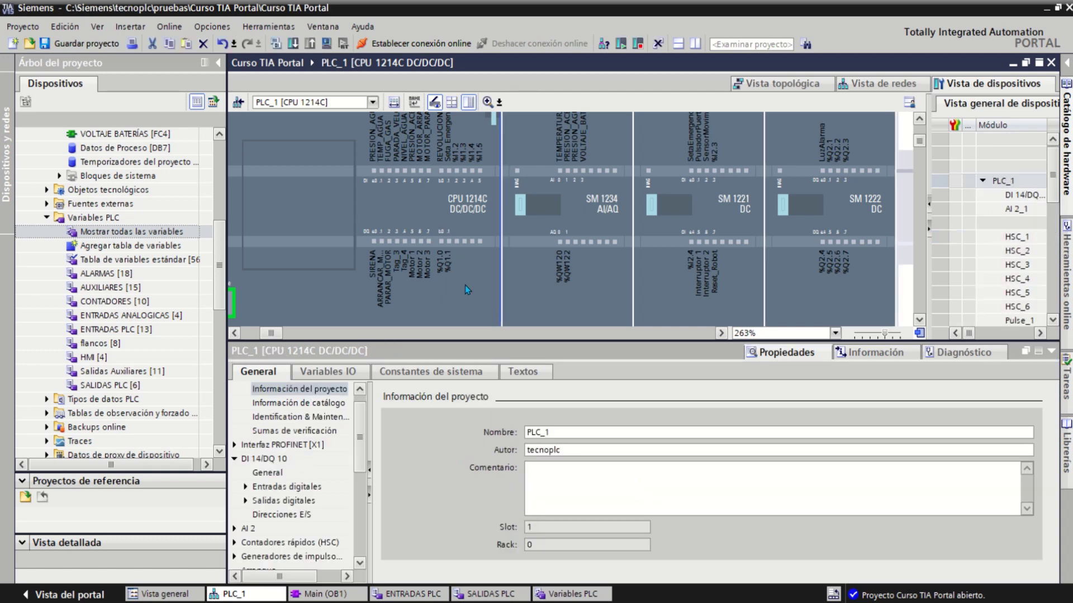
pyautogui.click(296, 515)
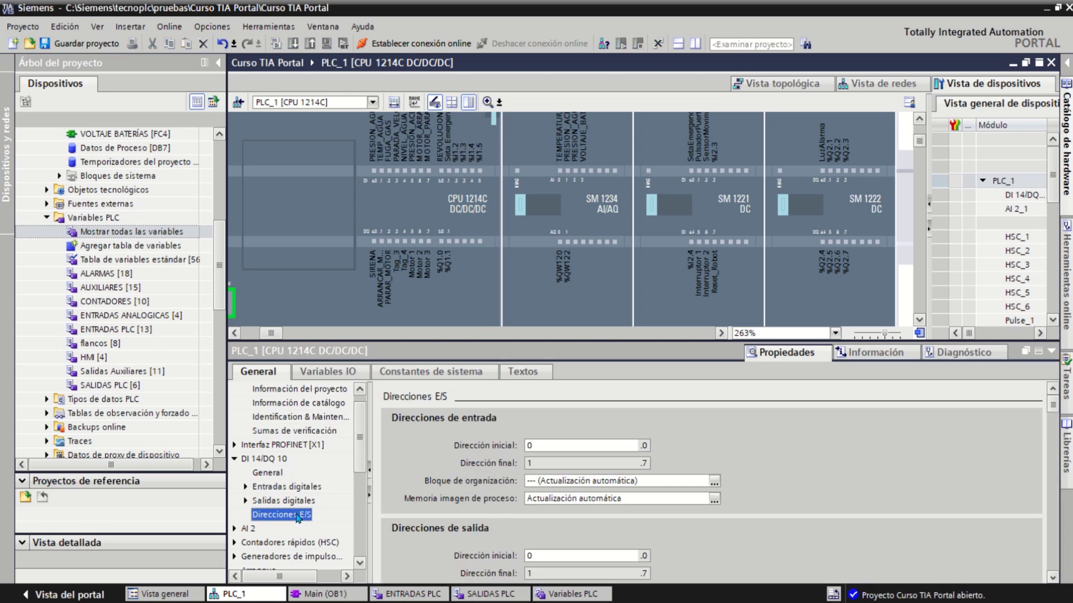
pyautogui.scroll(-1, 451, 540)
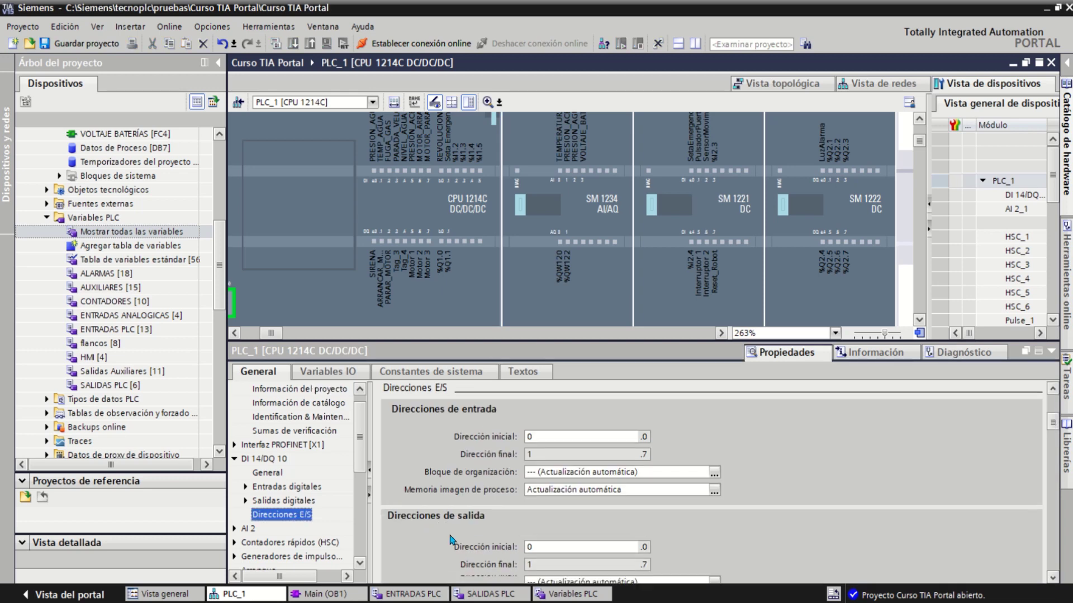
pyautogui.click(542, 547)
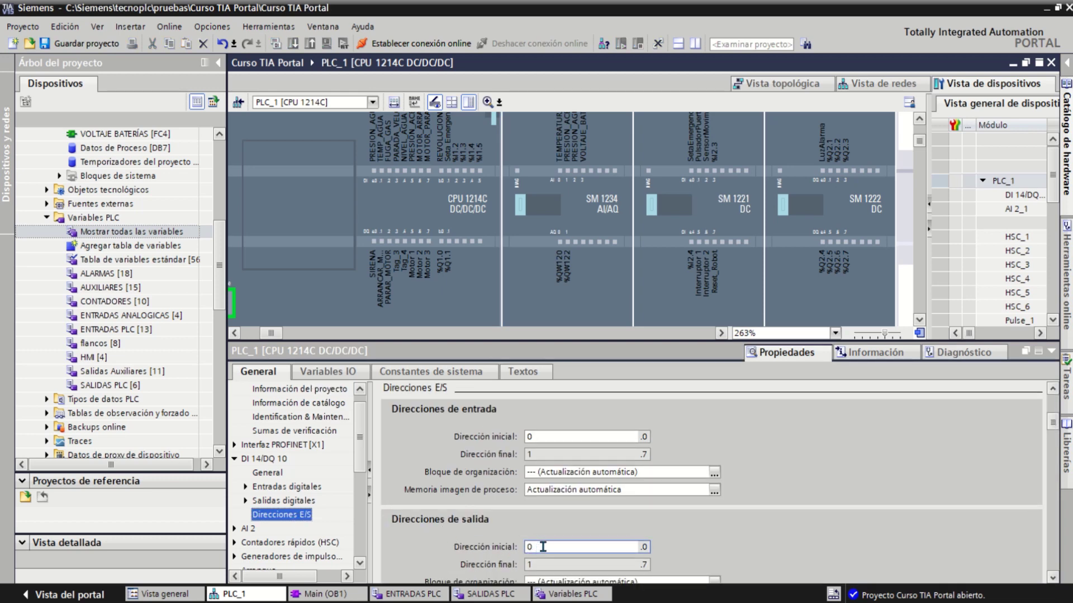
pyautogui.click(565, 562)
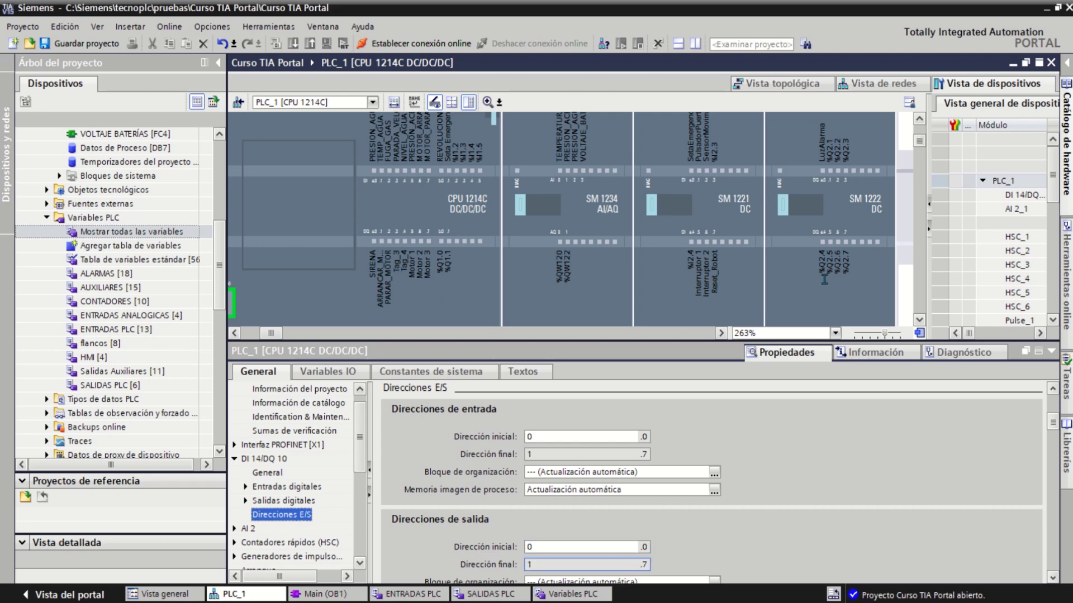
# Retry address 1 as the starting output address of the SM 1222 module
pyautogui.click(839, 314)
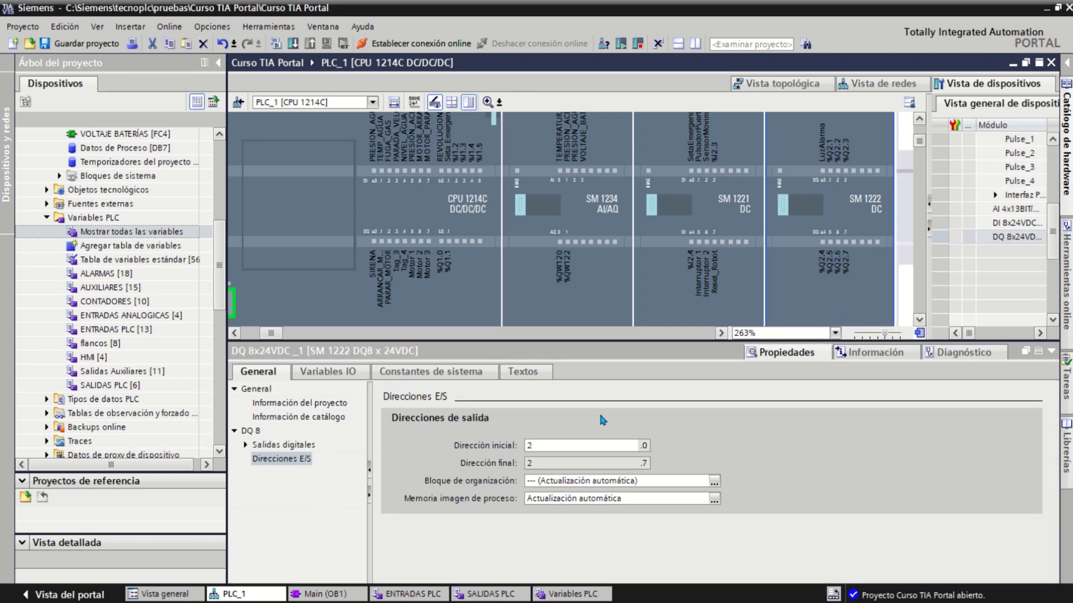
pyautogui.click(531, 445)
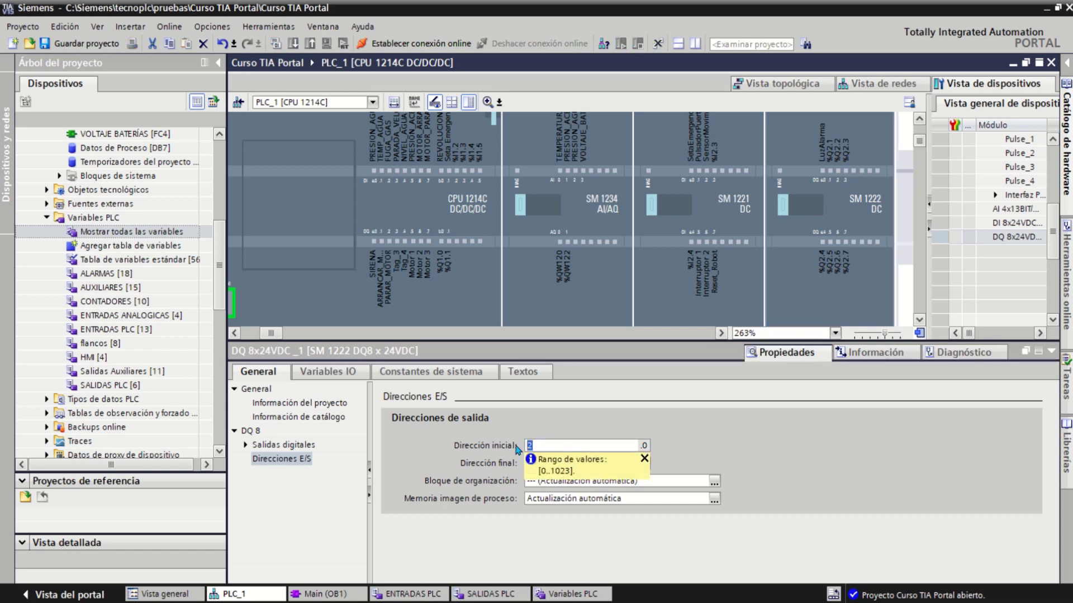
pyautogui.write('1')
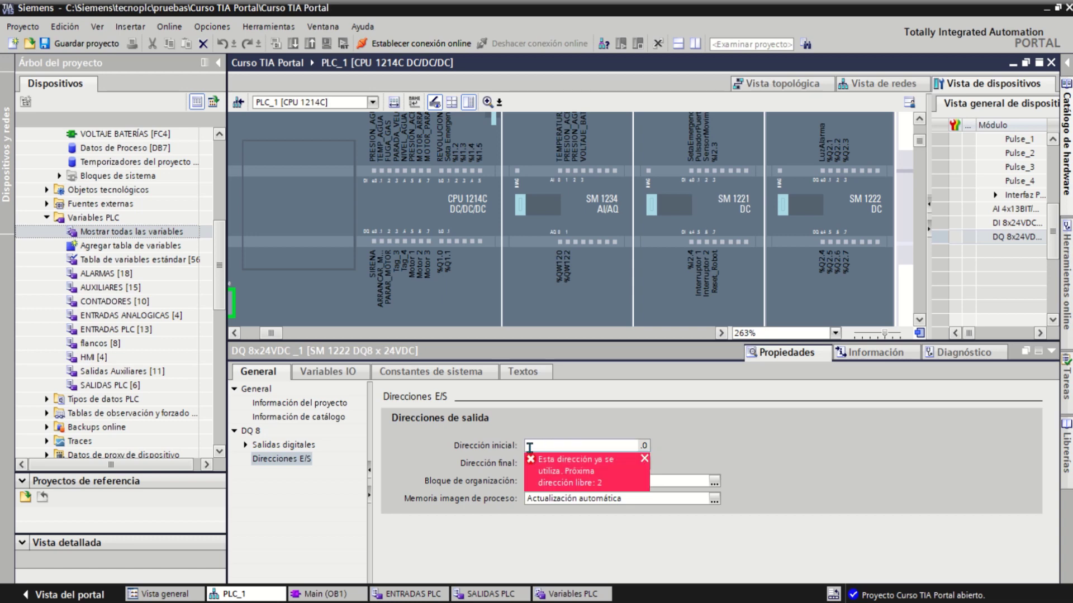
# Set the SM 1222 module's starting output address to 3 and reassign its variables to the new module address
pyautogui.moveTo(535, 447); pyautogui.dragTo(517, 450)
pyautogui.write('2')
pyautogui.press('BackSpace')
pyautogui.write('3')
pyautogui.press('Return')
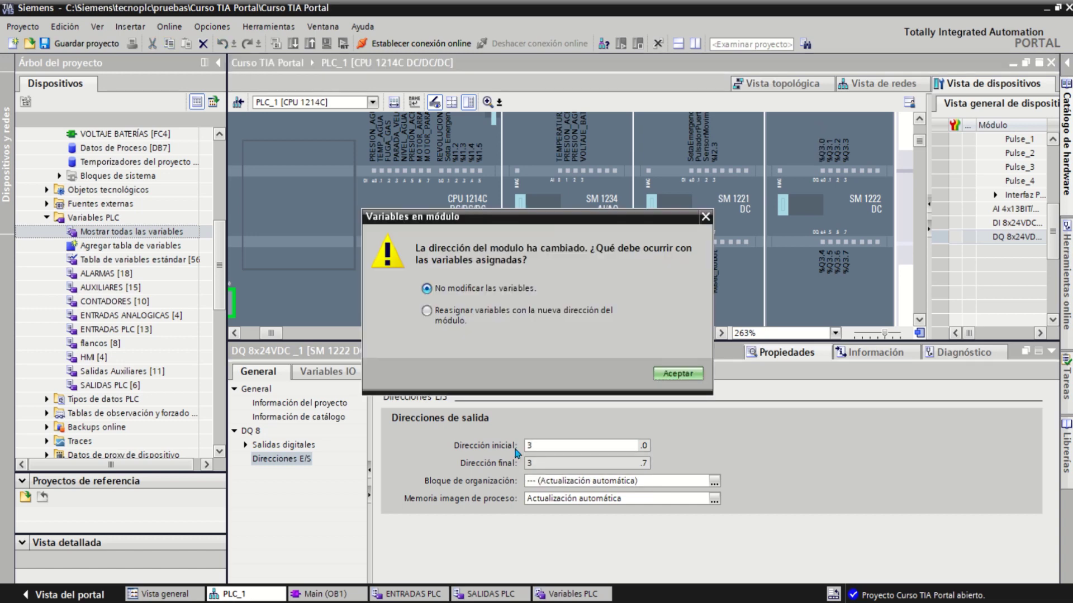
pyautogui.click(450, 313)
pyautogui.click(677, 373)
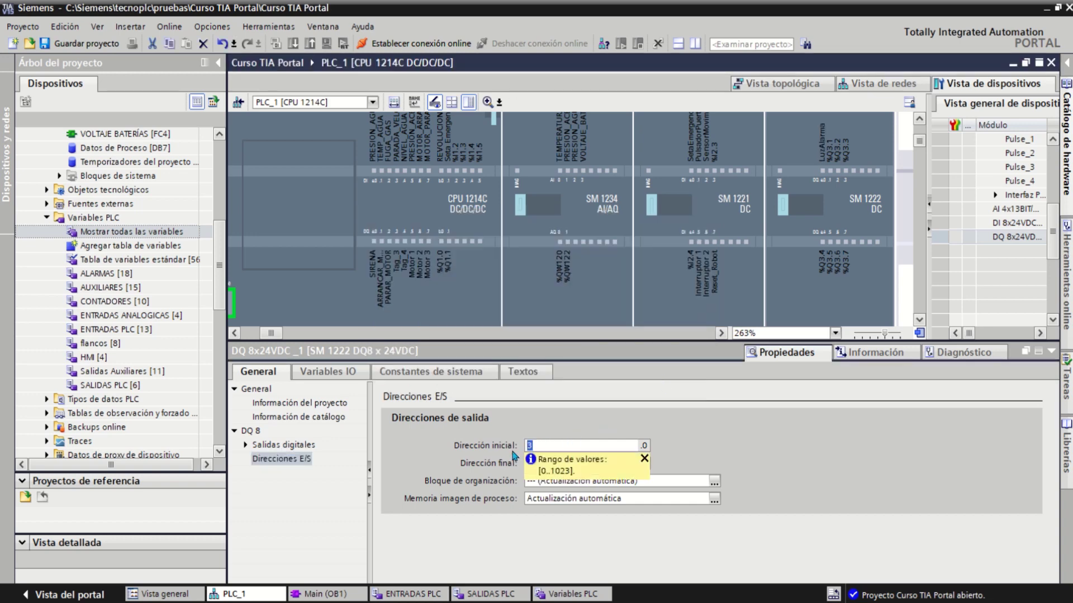
# Set the SM 1222 module's starting output address to 124 and reassign its variables to the new module address
pyautogui.write('124')
pyautogui.press('Return')
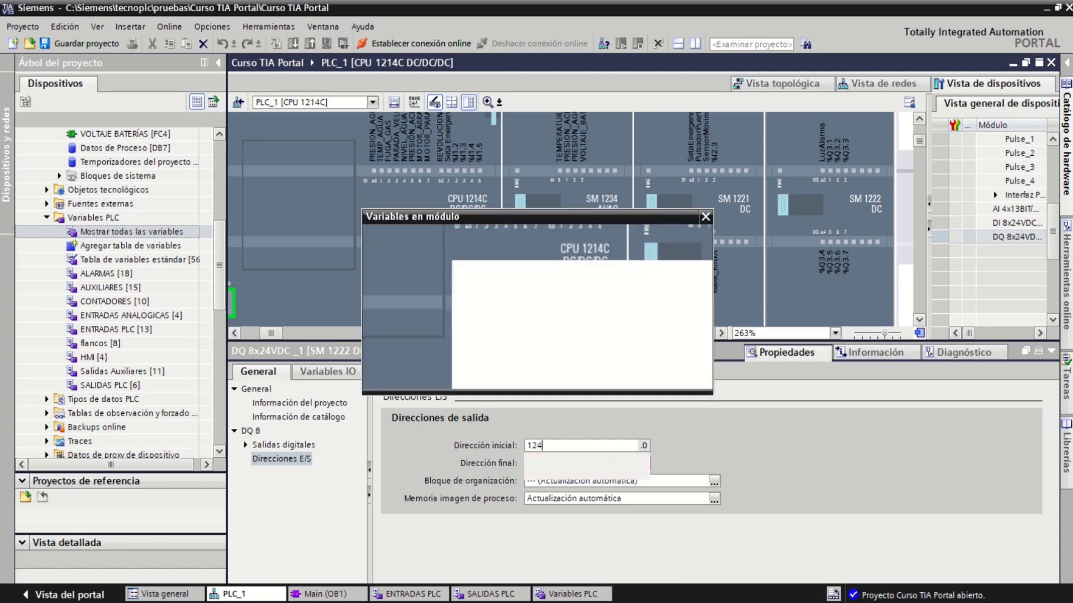
pyautogui.click(444, 316)
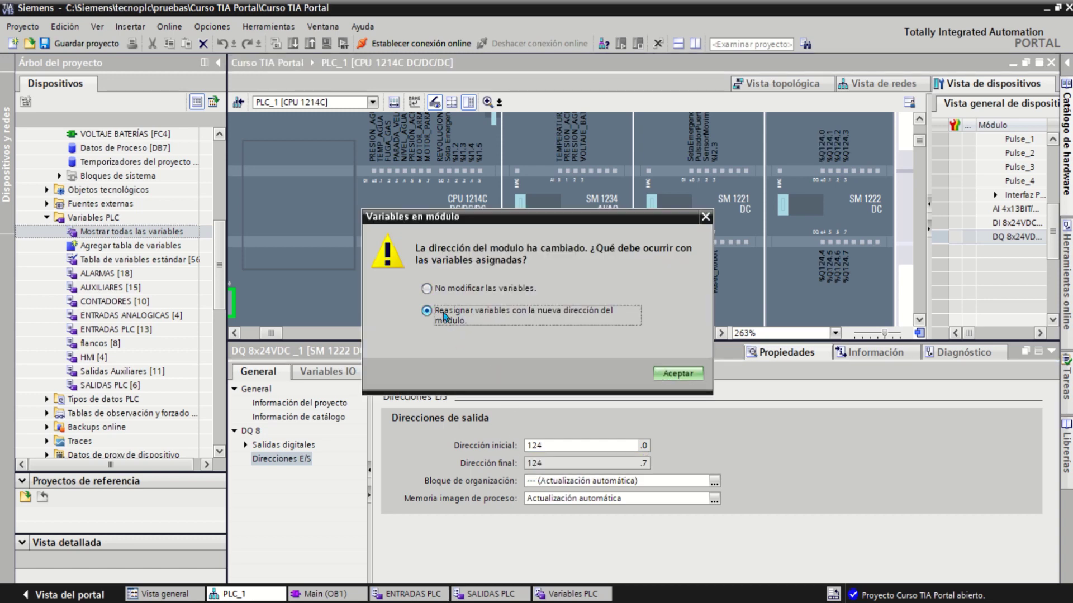
pyautogui.click(677, 373)
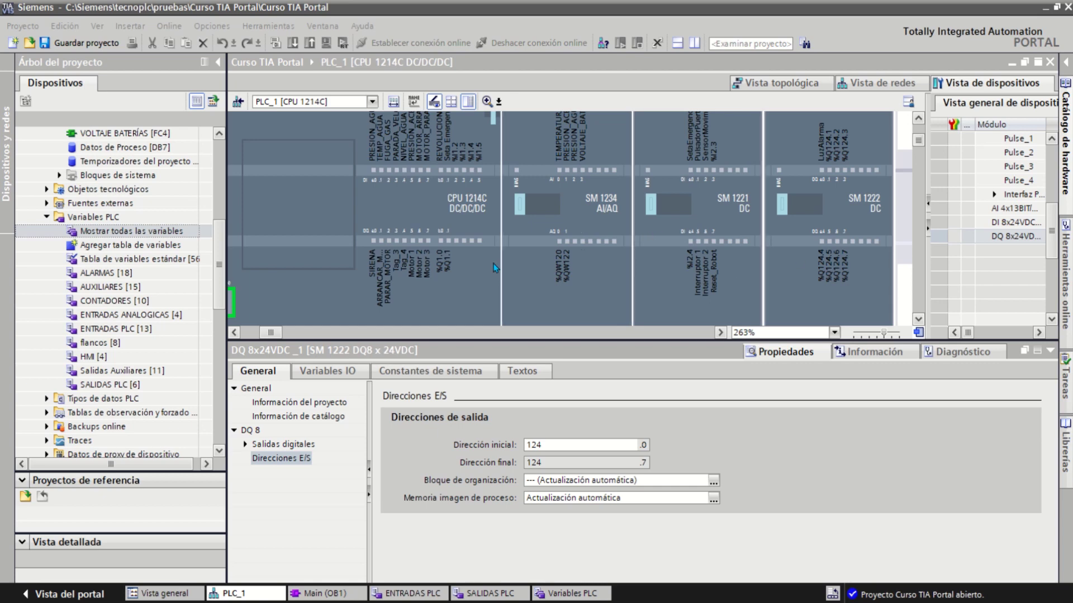
# Examine the SM 1234 analog module's catalog description and its input and output address ranges
pyautogui.click(521, 282)
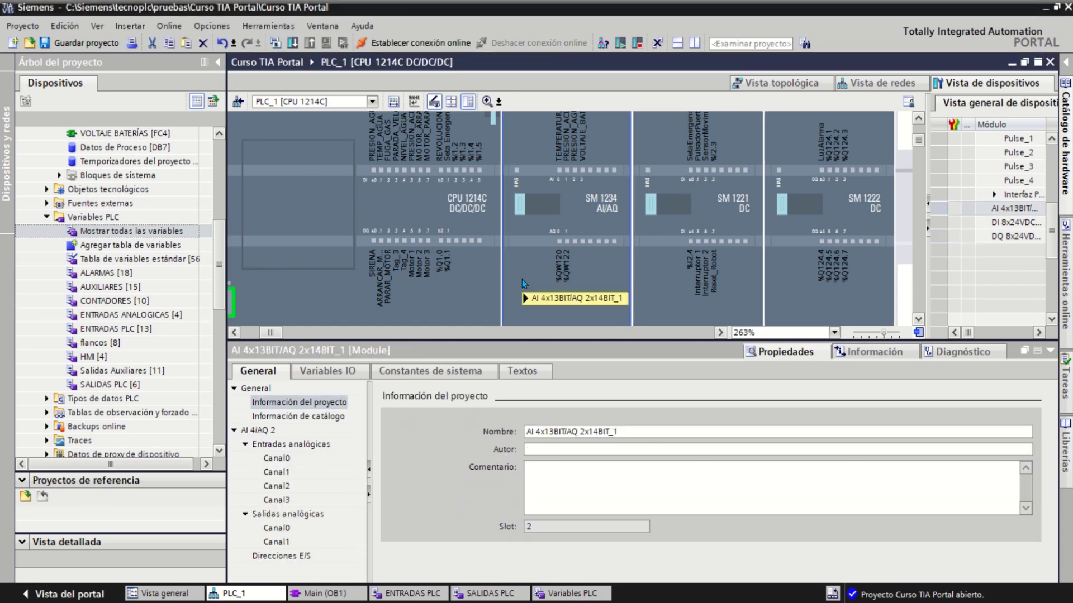
pyautogui.click(291, 417)
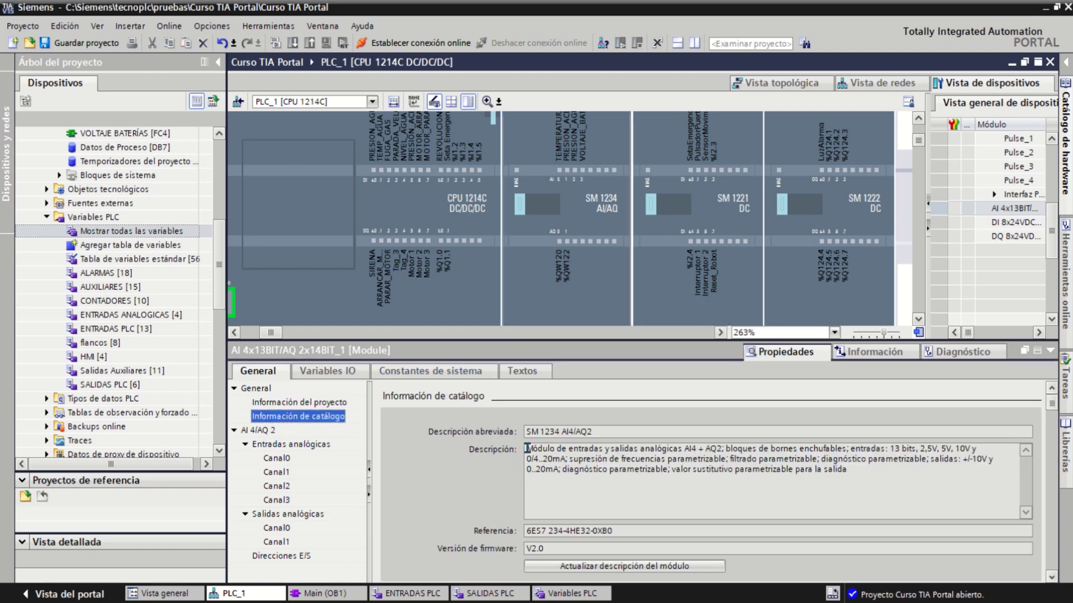
pyautogui.moveTo(526, 448); pyautogui.dragTo(723, 449)
pyautogui.click(257, 431)
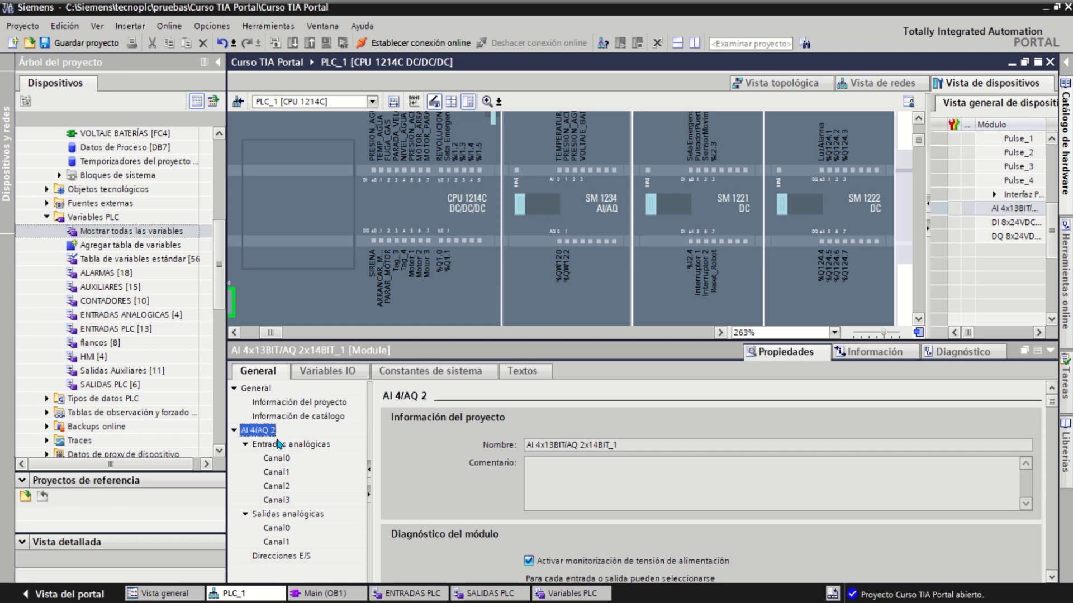
pyautogui.click(284, 557)
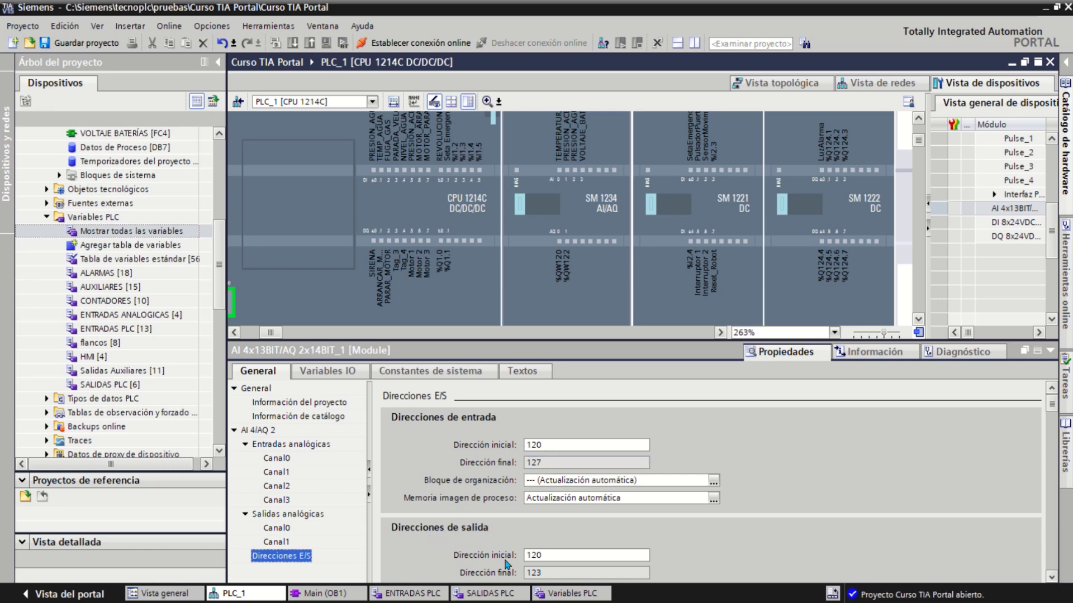
pyautogui.click(550, 555)
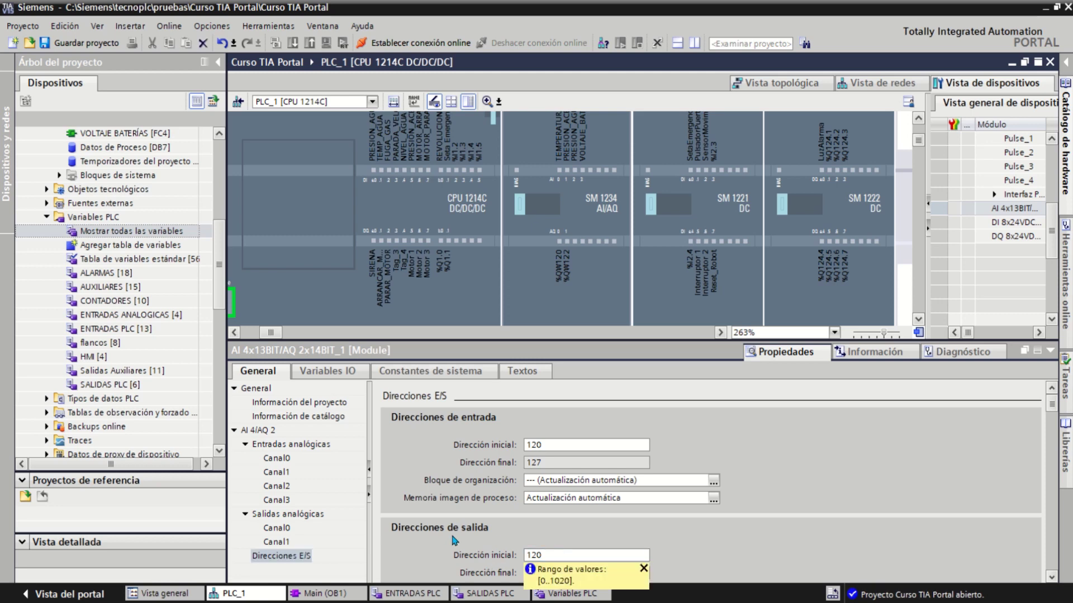
# Try to set the SM 1234 module's starting input address to 2
pyautogui.click(640, 444)
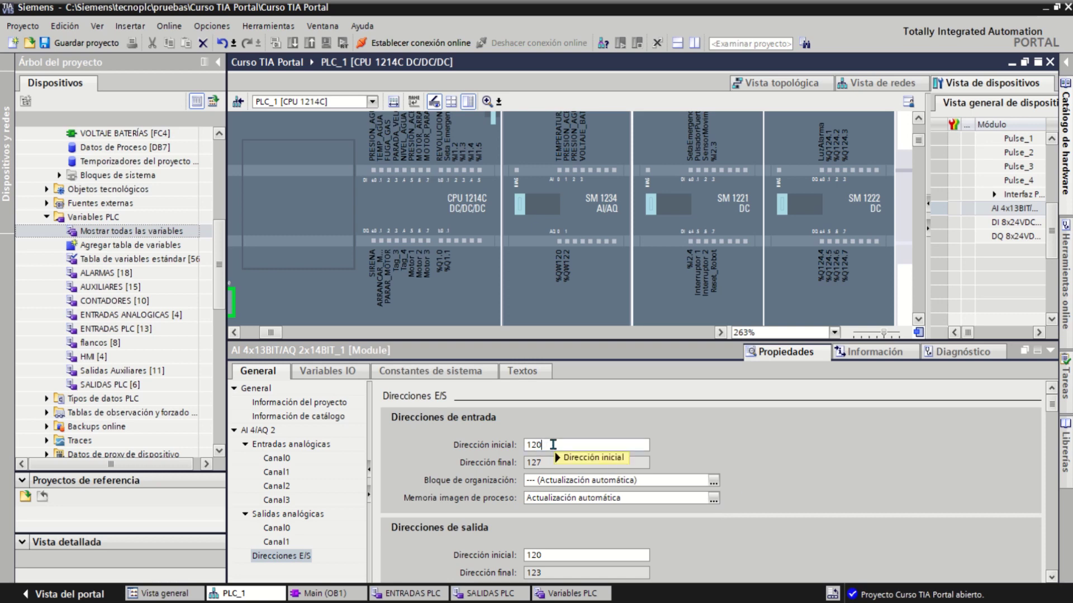
pyautogui.moveTo(549, 444)
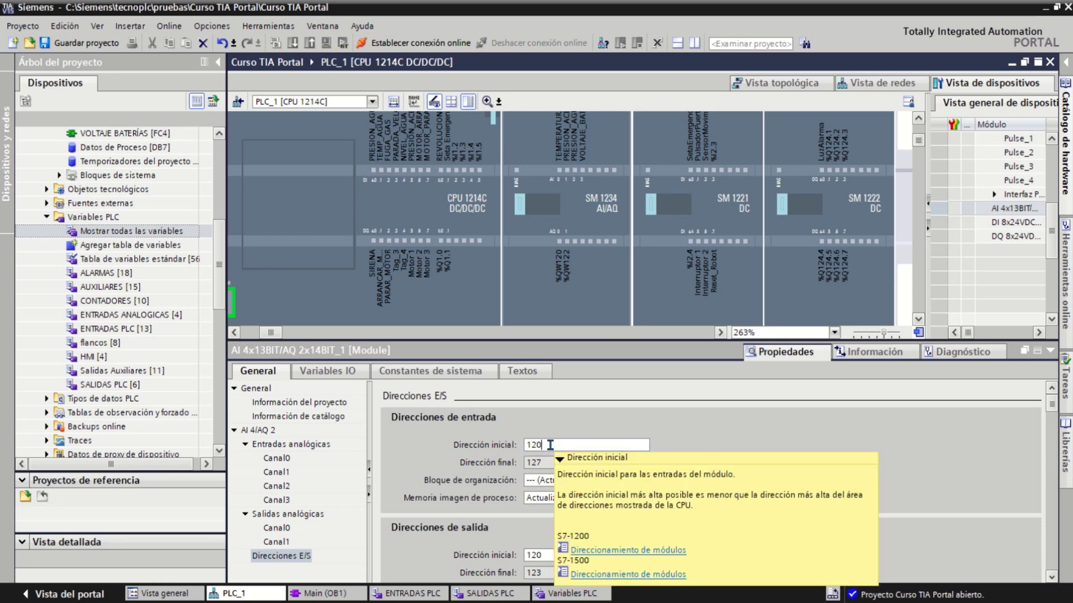
pyautogui.doubleClick(550, 445)
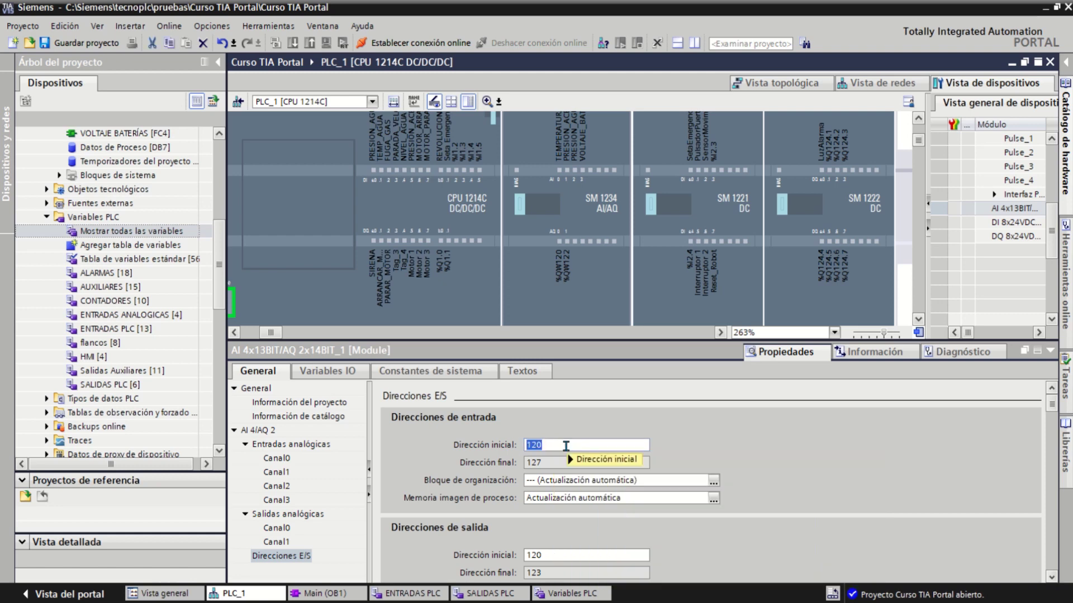
pyautogui.write('2')
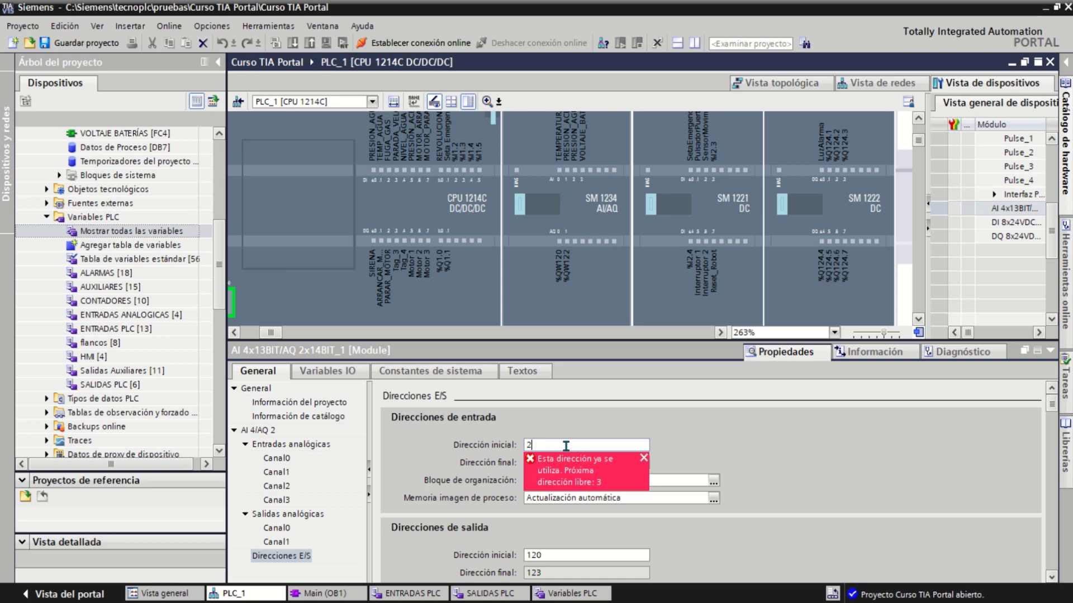
# Set the SM 1234 module's starting input address to 3 and reassign its variables to the new module address
pyautogui.press('BackSpace')
pyautogui.write('3')
pyautogui.press('Return')
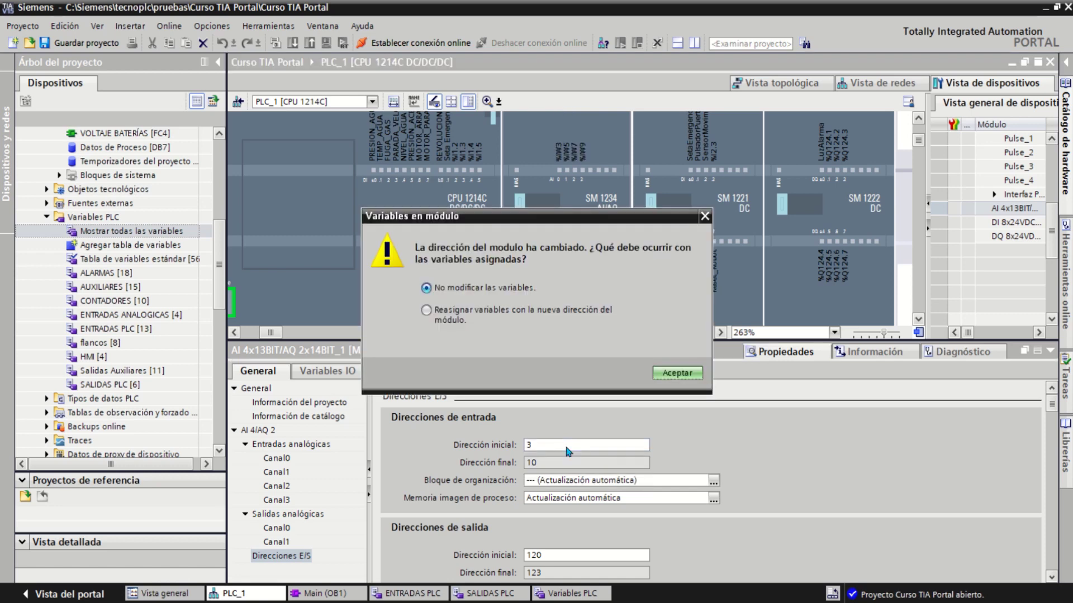
pyautogui.click(442, 315)
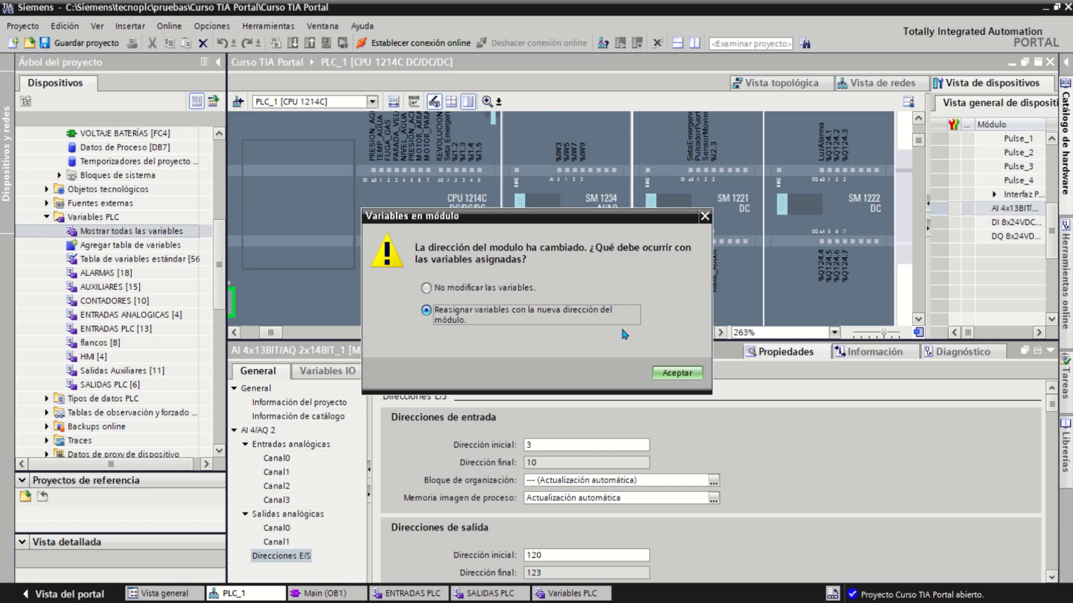
pyautogui.click(678, 373)
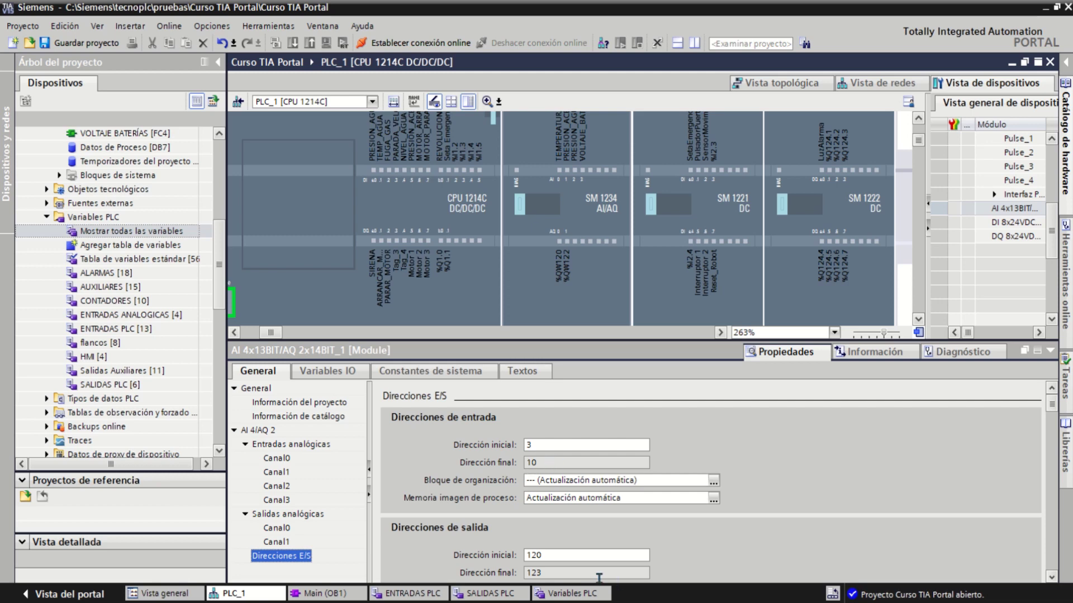
# Try address 1 as the starting output address of the SM 1234 module
pyautogui.click(539, 555)
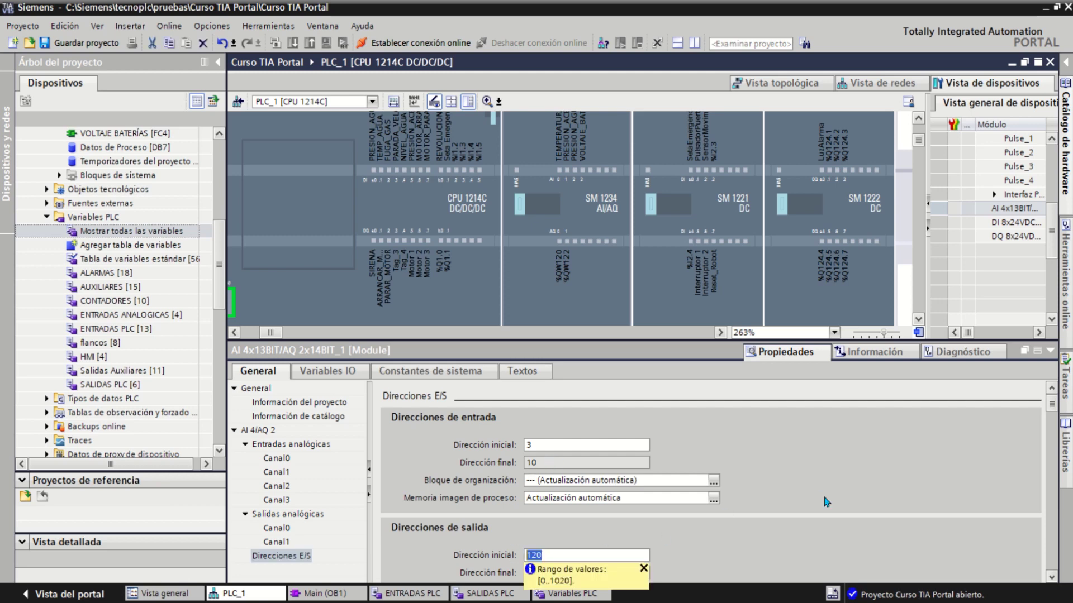
pyautogui.write('1')
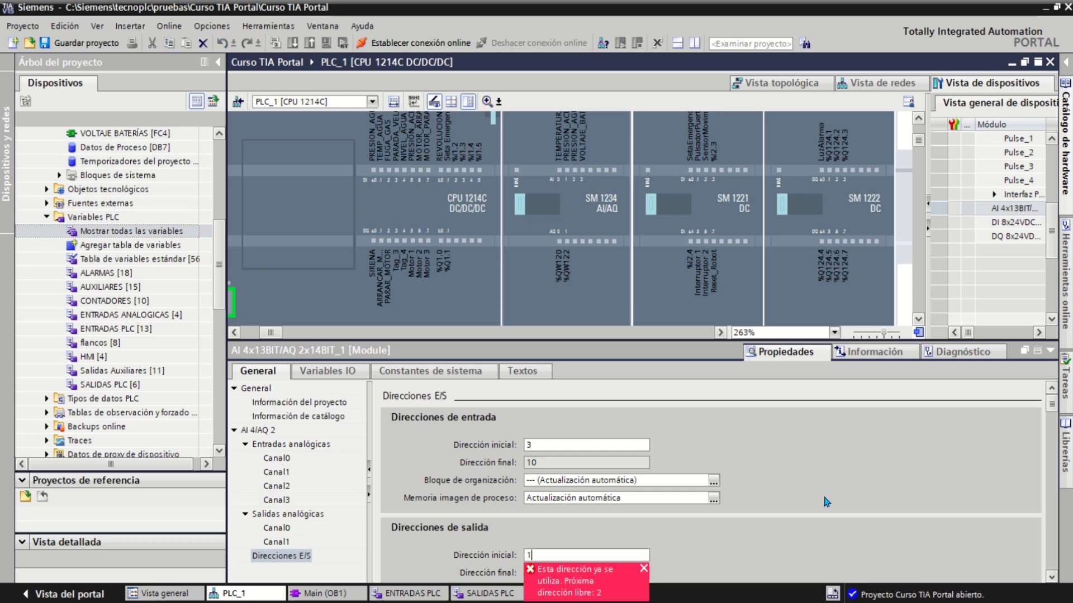
pyautogui.press('BackSpace')
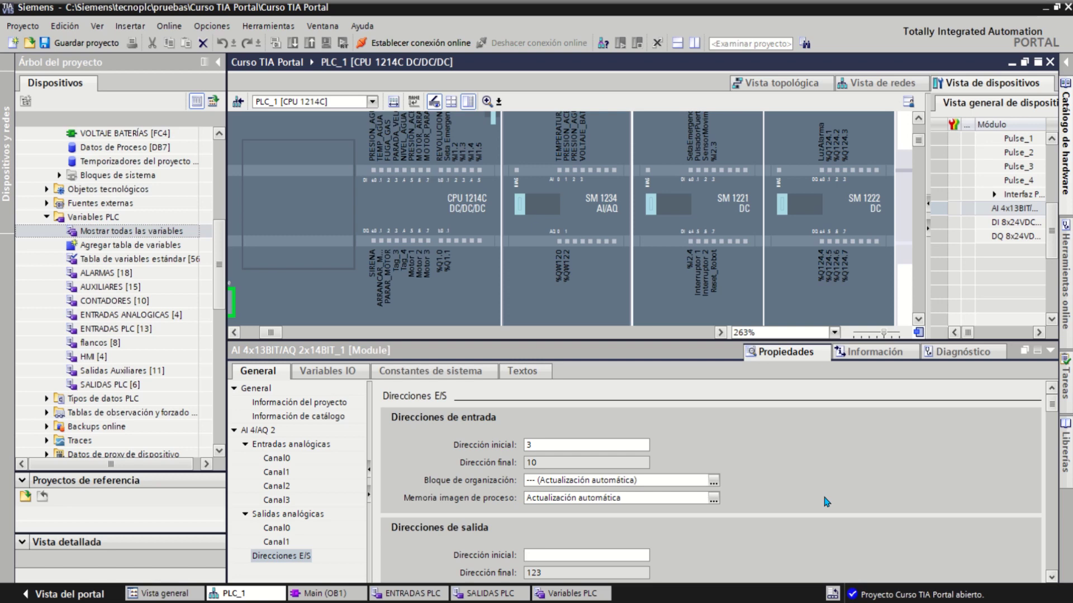
pyautogui.write('1')
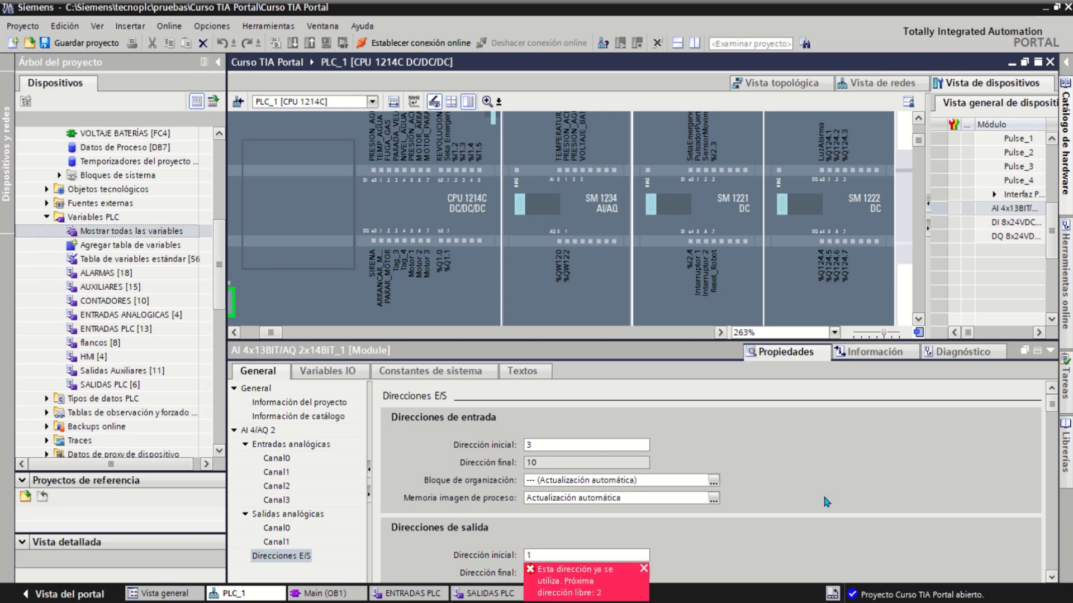
# Set the SM 1234 module's starting output address to 2
pyautogui.press('BackSpace')
pyautogui.write('2')
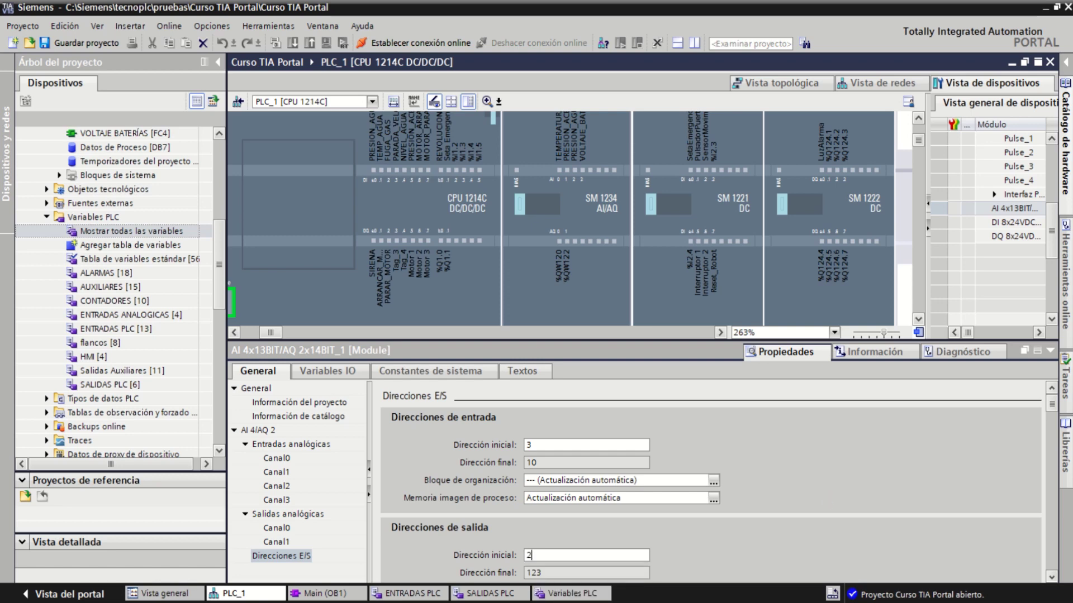
pyautogui.press('Return')
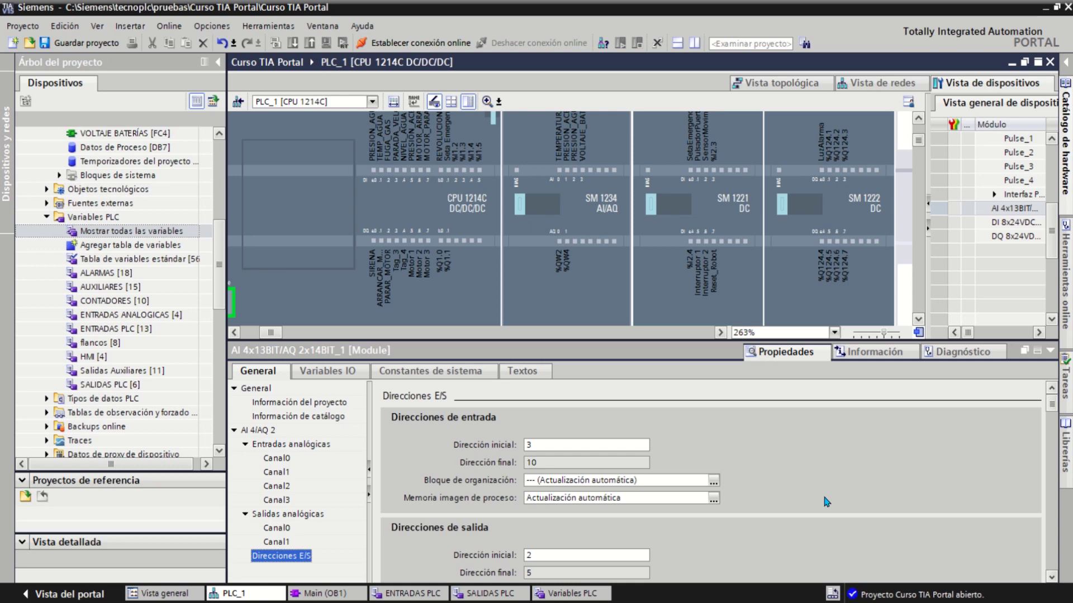
# Compare the SM 1234 module's starting and ending addresses with the variable addresses in the ENTRADAS ANALOGICAS table
pyautogui.click(594, 556)
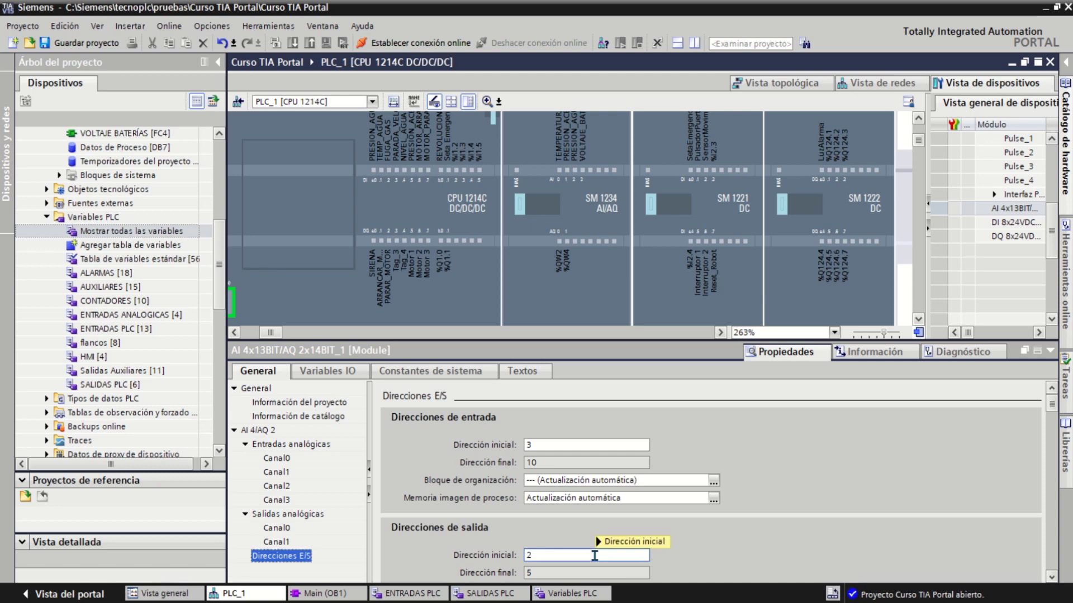
pyautogui.moveTo(595, 555)
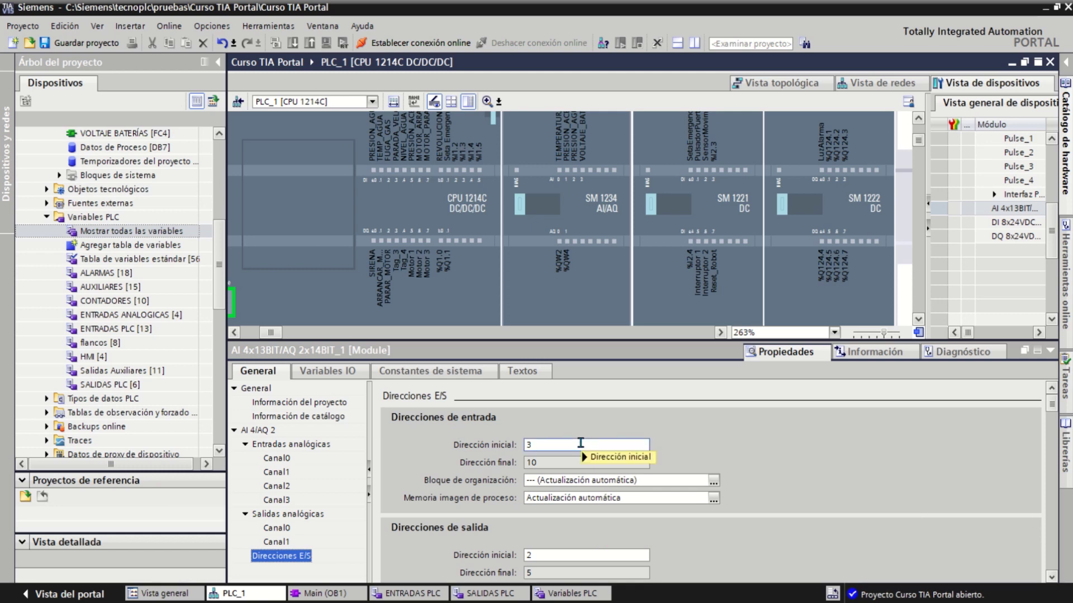
pyautogui.moveTo(580, 443)
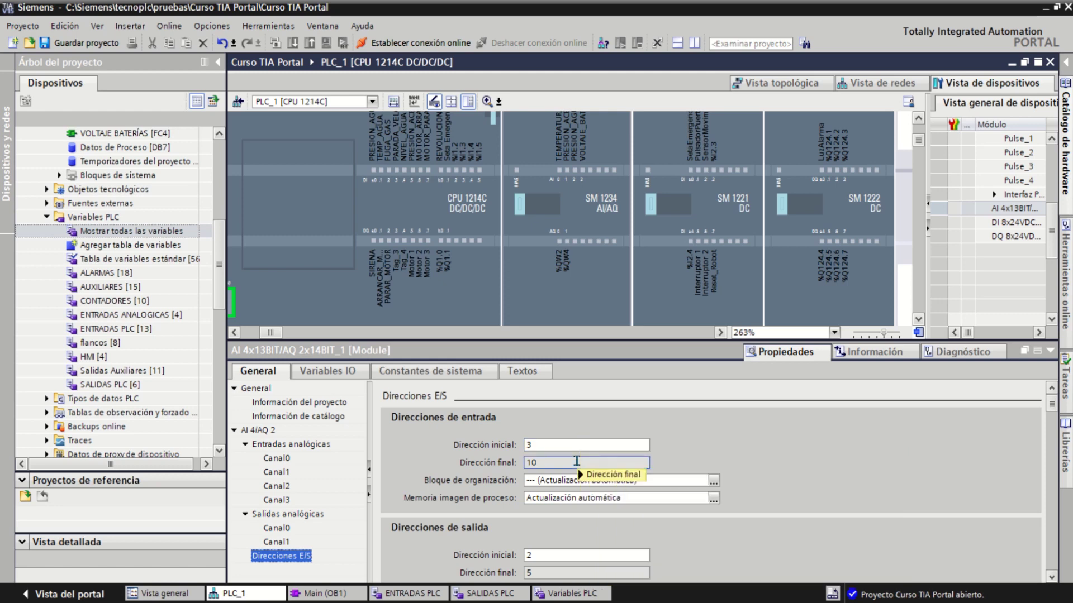
pyautogui.moveTo(576, 461)
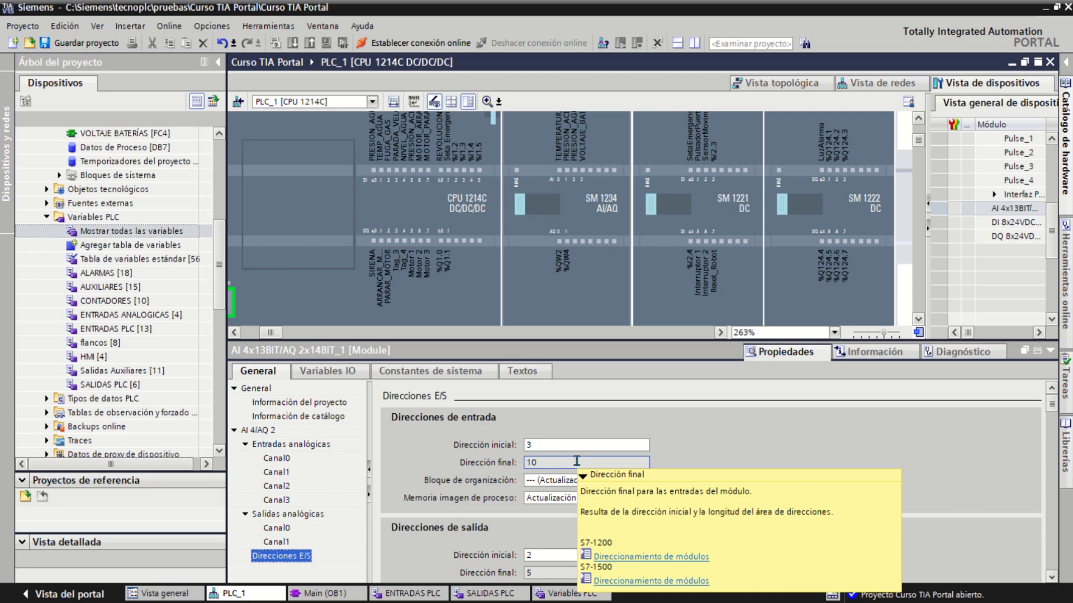
pyautogui.click(413, 595)
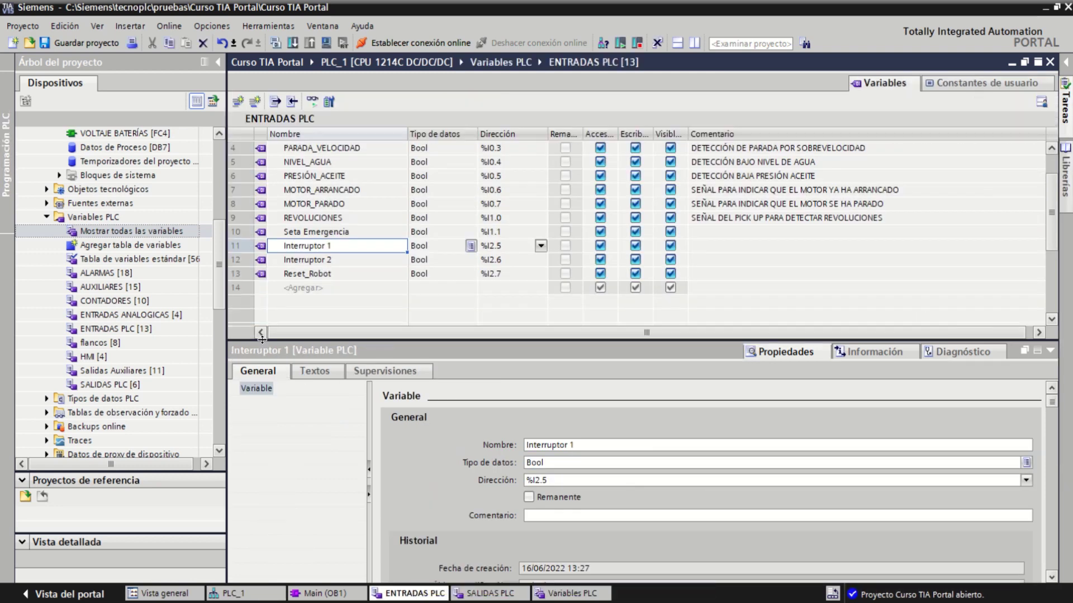
pyautogui.doubleClick(130, 317)
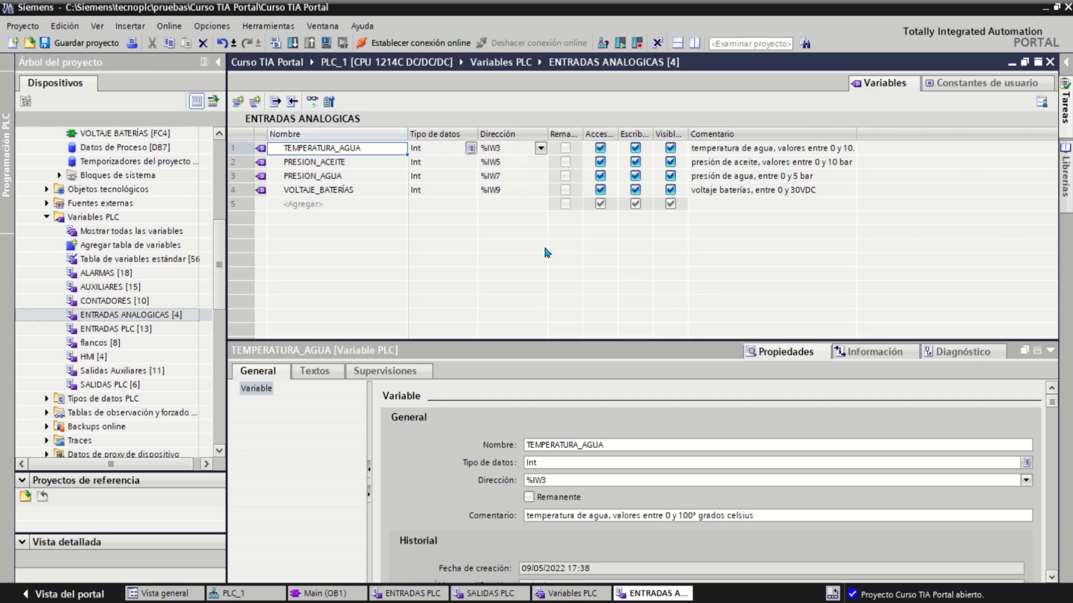
# Set the SM 1234 module's starting input address to 120 and reassign its variables to the new module address
pyautogui.click(246, 596)
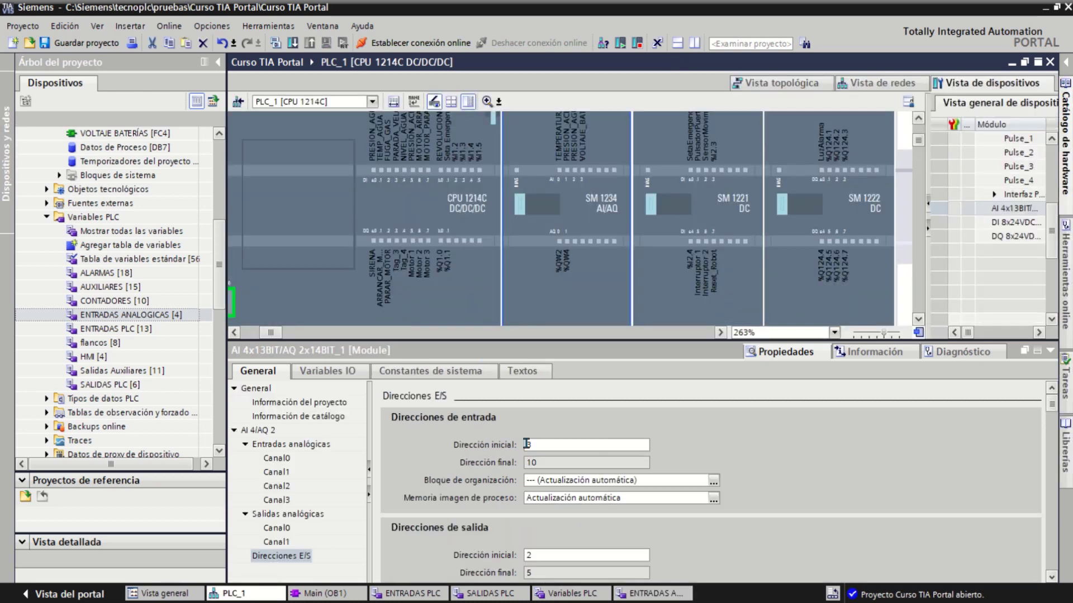
pyautogui.click(526, 445)
pyautogui.write('120')
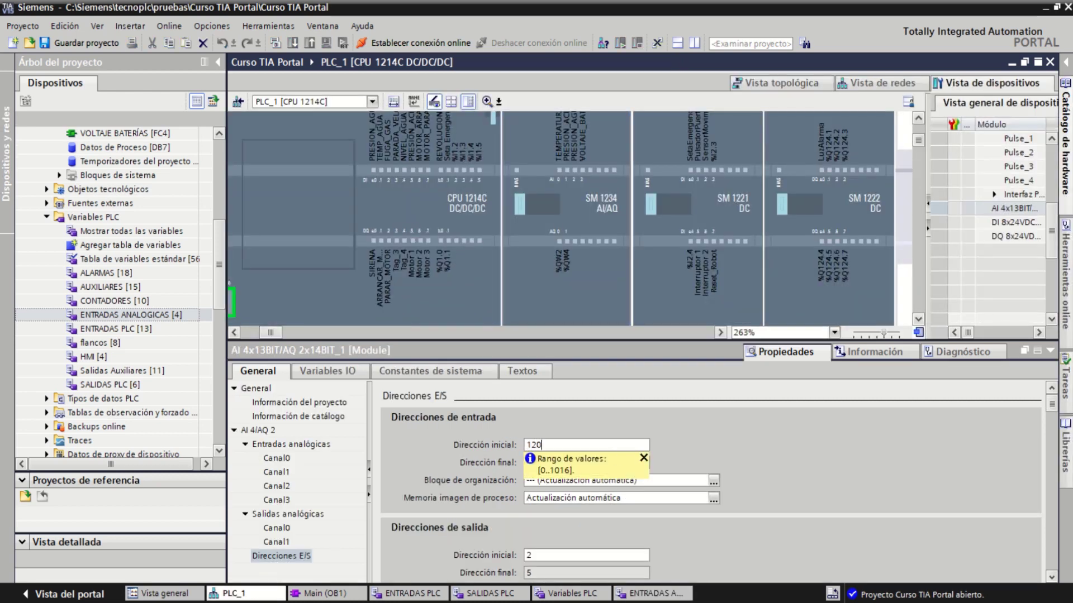
pyautogui.press('Return')
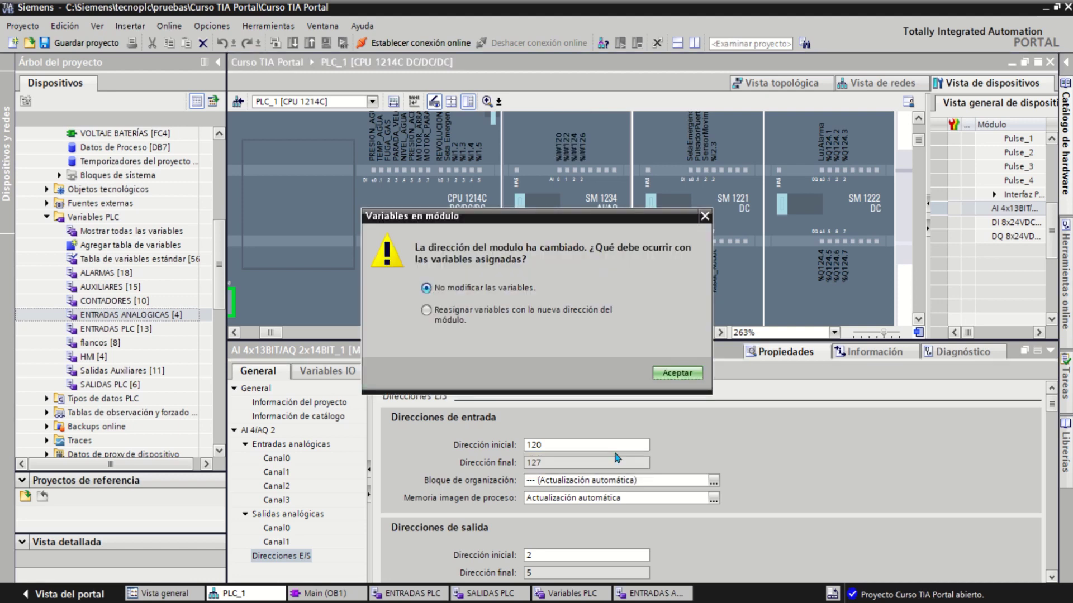
pyautogui.click(492, 320)
pyautogui.click(677, 373)
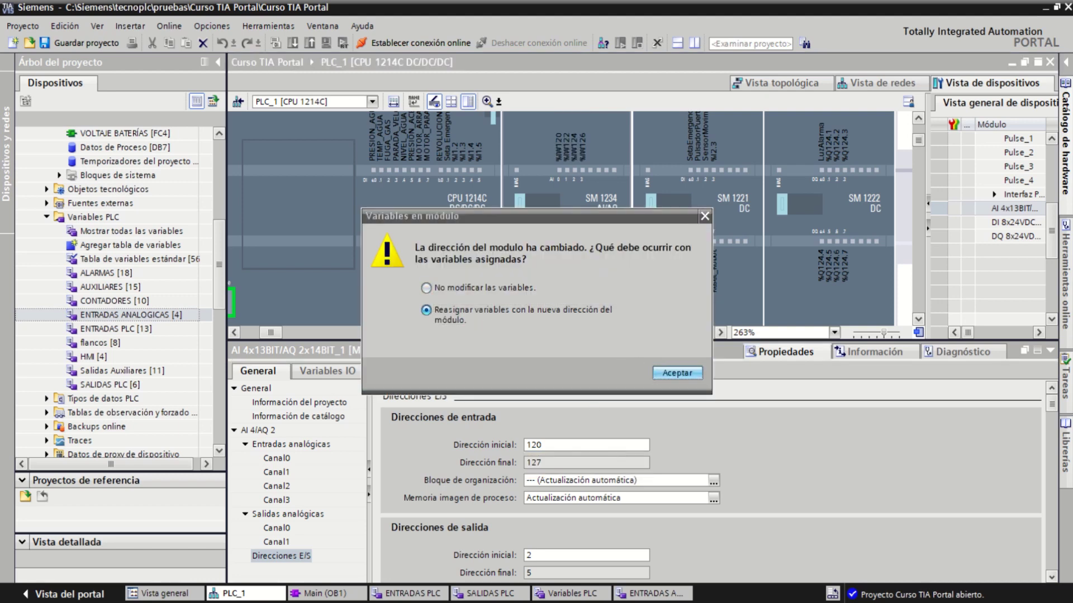
# Review the address of each analog input variable in the ENTRADAS ANALOGICAS table, from TEMPERATURA_AGUA to VOLTAJE_BATERÍAS
pyautogui.click(669, 594)
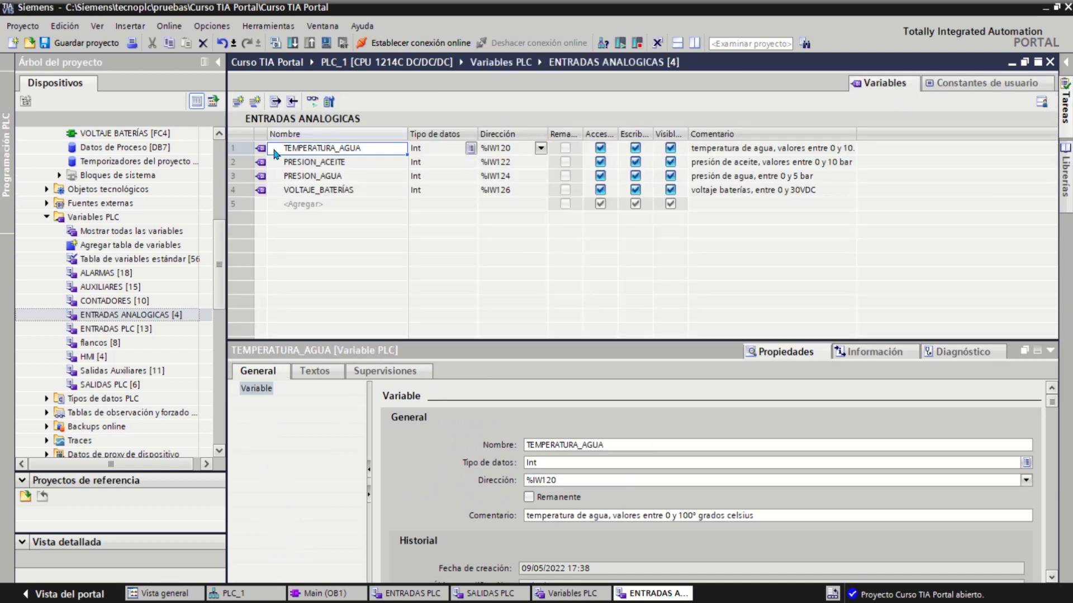
pyautogui.click(240, 151)
pyautogui.click(237, 162)
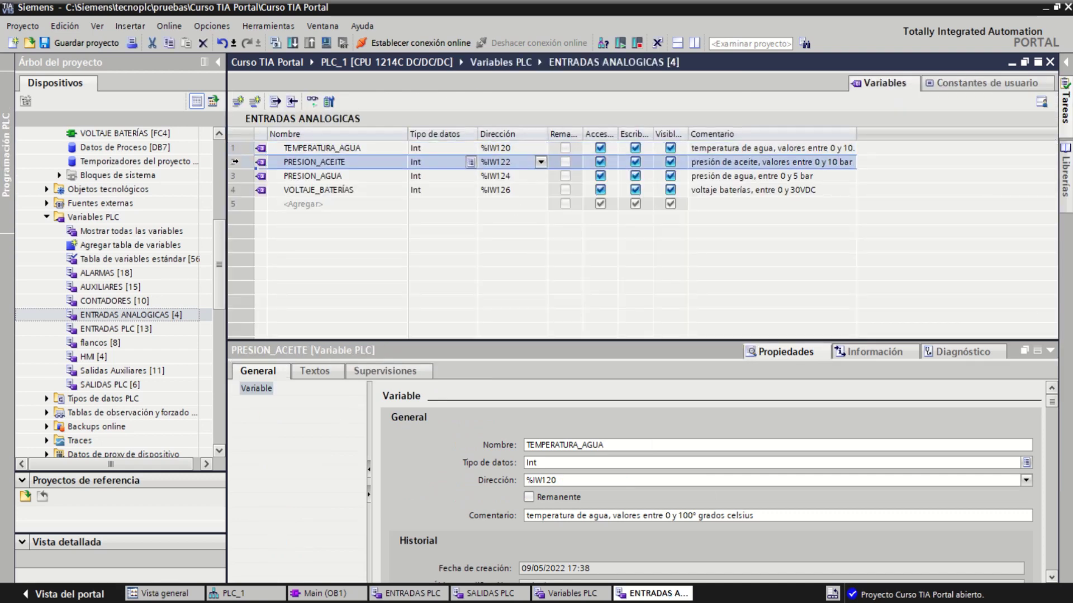
pyautogui.click(235, 176)
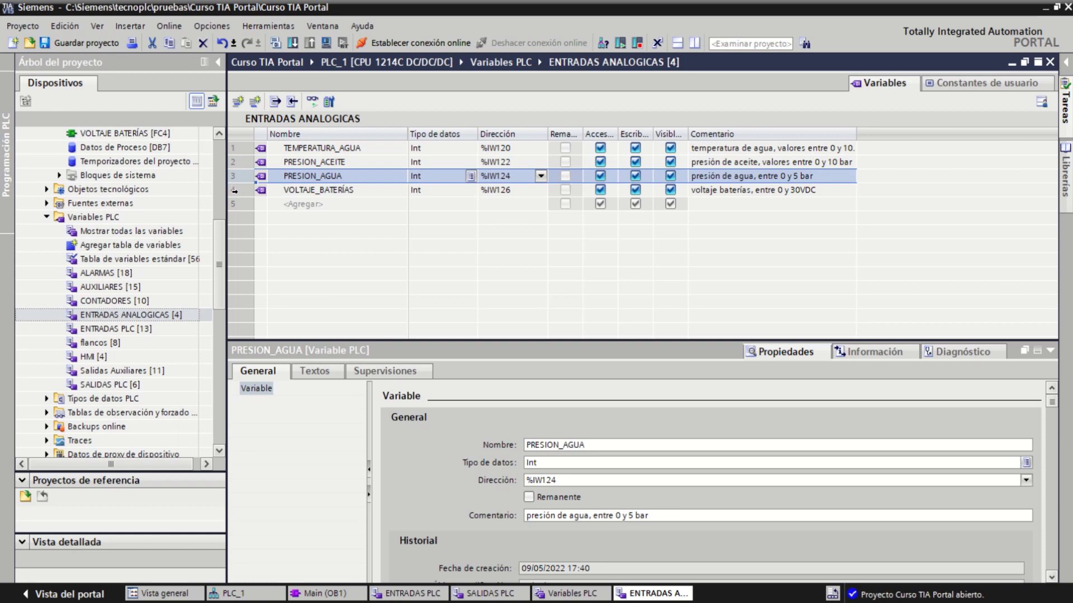
pyautogui.click(234, 190)
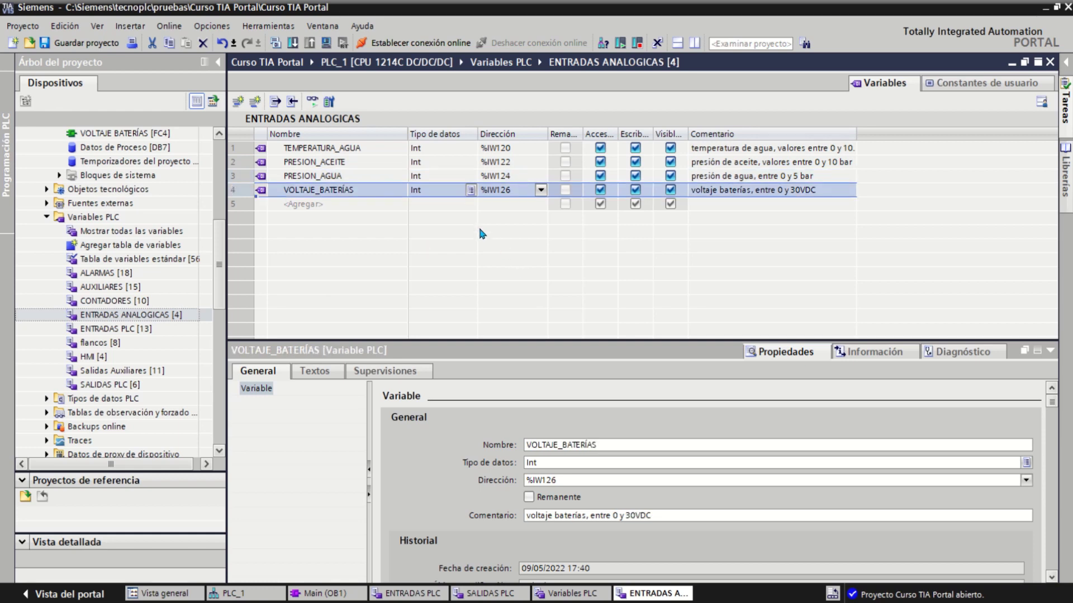
# Open the Main [OB1] block and look through its segments, checking the address of the Interruptor 1 contact in segment 5
pyautogui.click(238, 594)
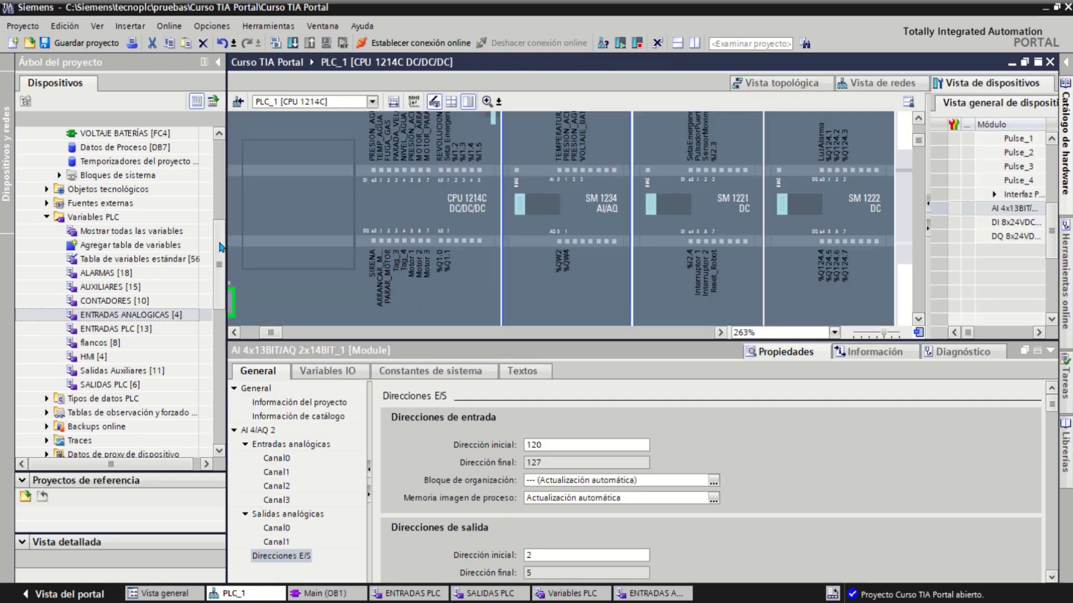
pyautogui.moveTo(220, 246); pyautogui.dragTo(220, 181)
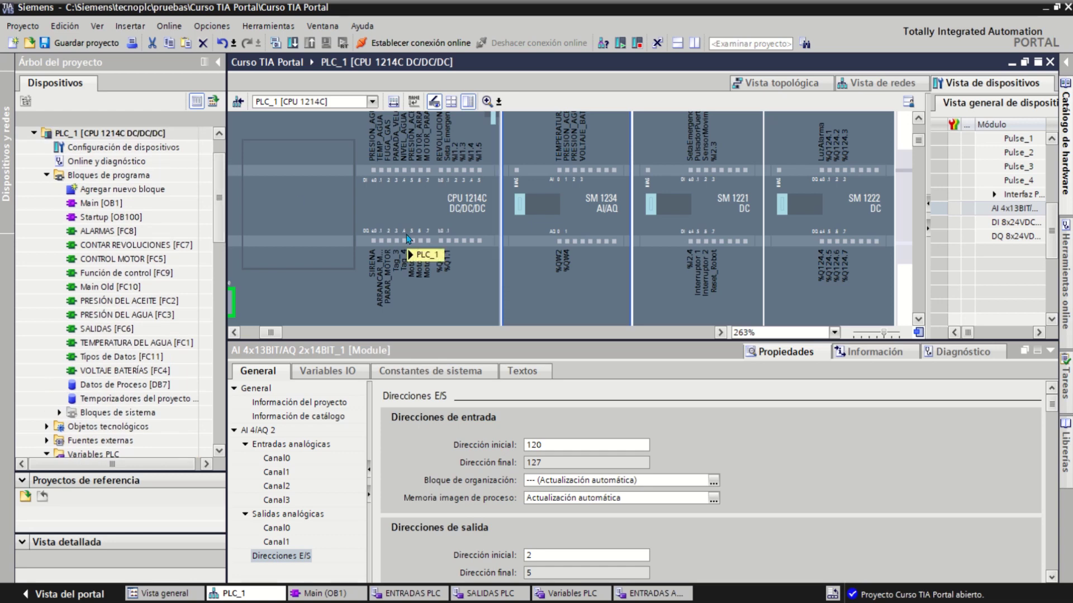
pyautogui.moveTo(408, 239)
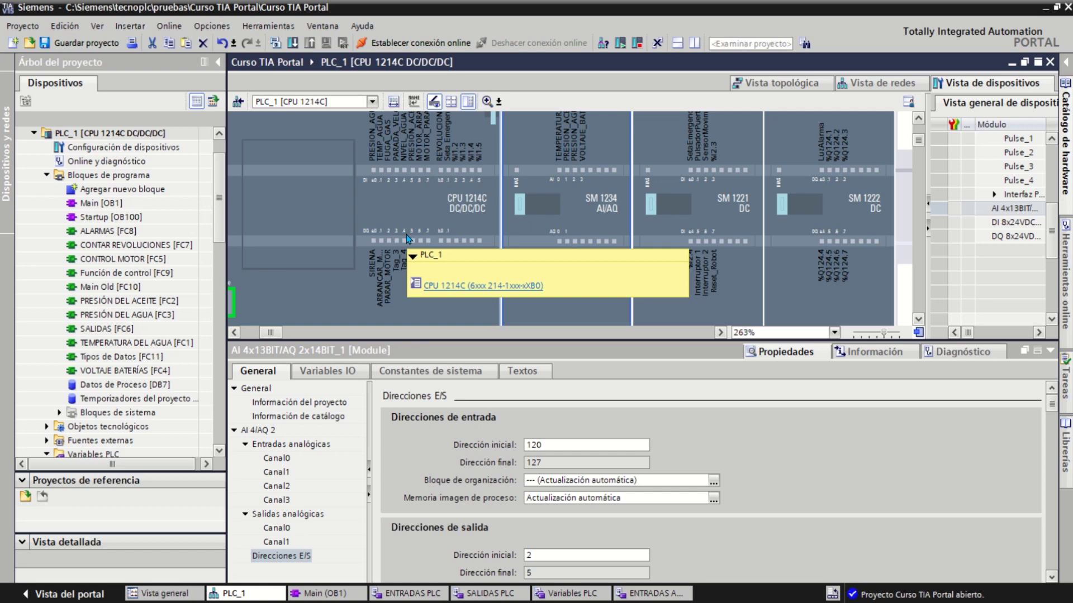
pyautogui.doubleClick(93, 204)
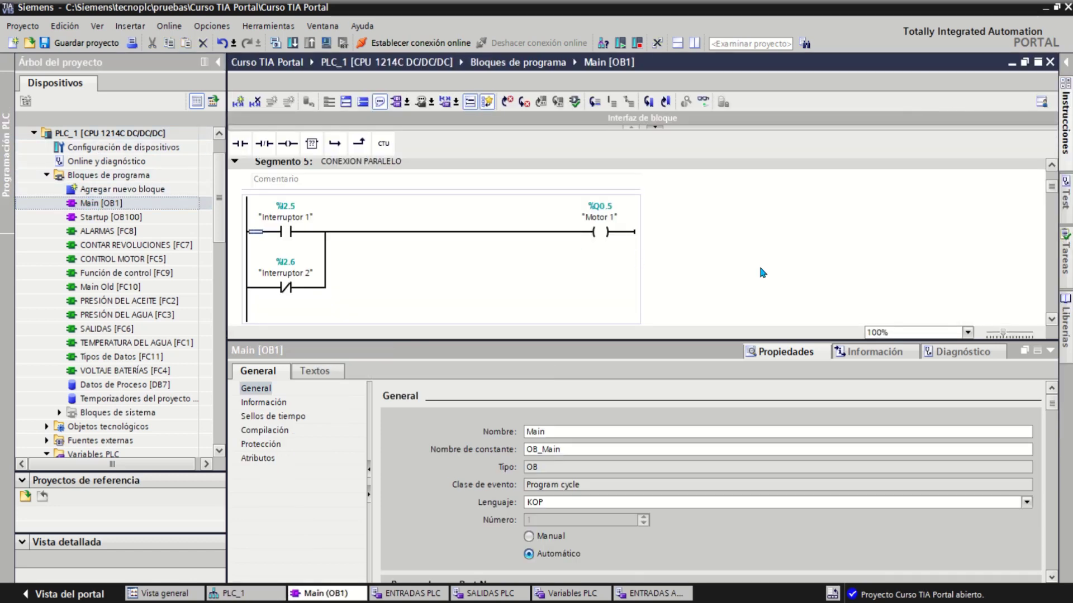
pyautogui.scroll(3, 759, 268)
pyautogui.scroll(-3, 700, 249)
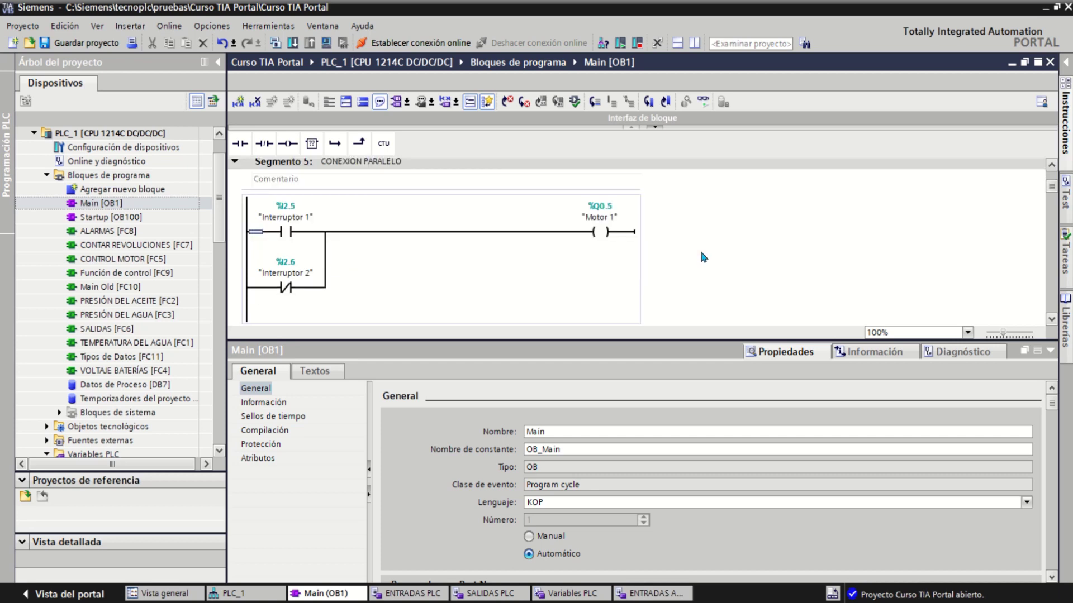
pyautogui.click(284, 210)
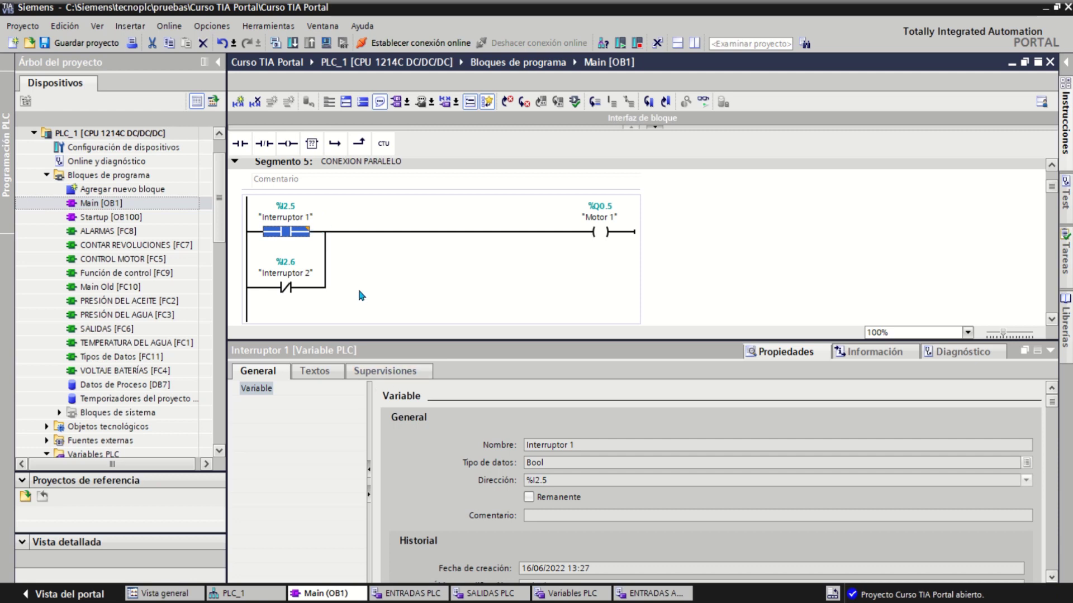
pyautogui.scroll(-6, 357, 286)
pyautogui.scroll(-15, 359, 290)
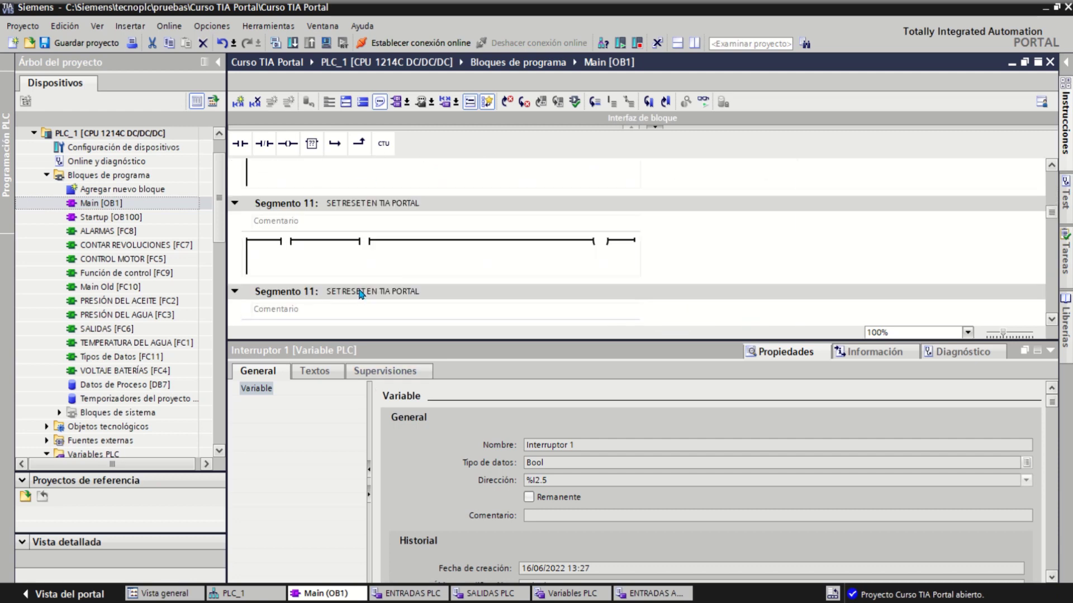
pyautogui.scroll(-12, 360, 294)
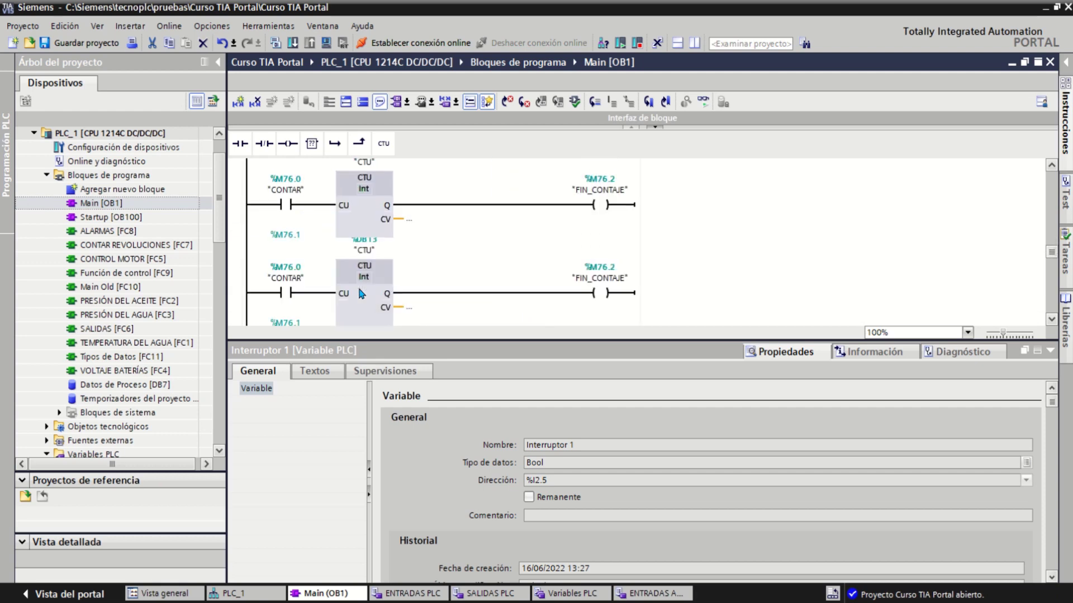
pyautogui.scroll(-2, 359, 292)
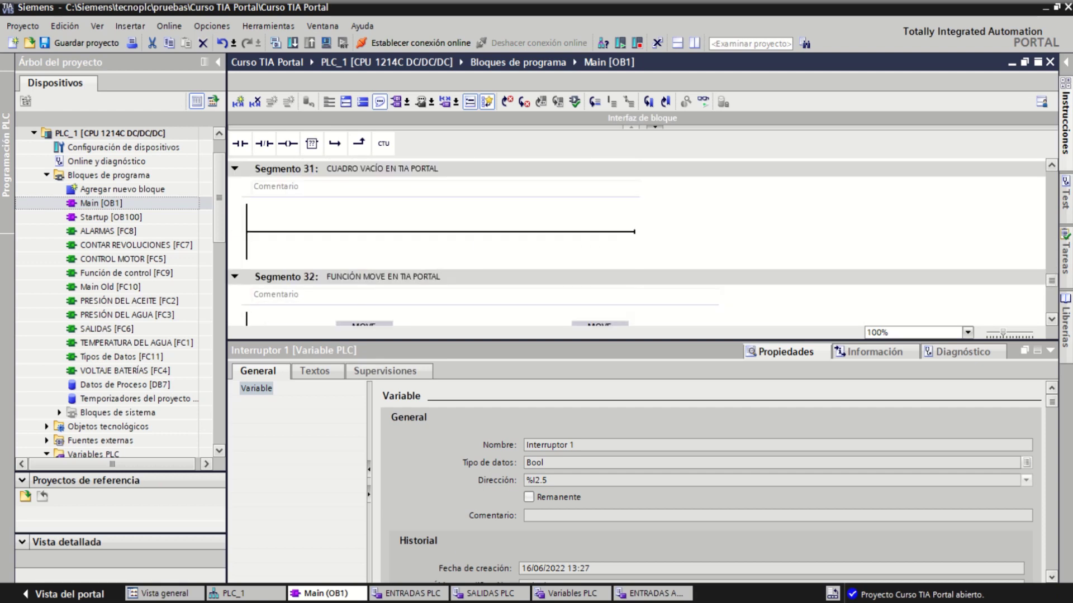
# Review the addresses of Interruptor 1, Interruptor 2, Reset_Robot and Seta Emergencia in the ENTRADAS PLC variable table
pyautogui.click(408, 593)
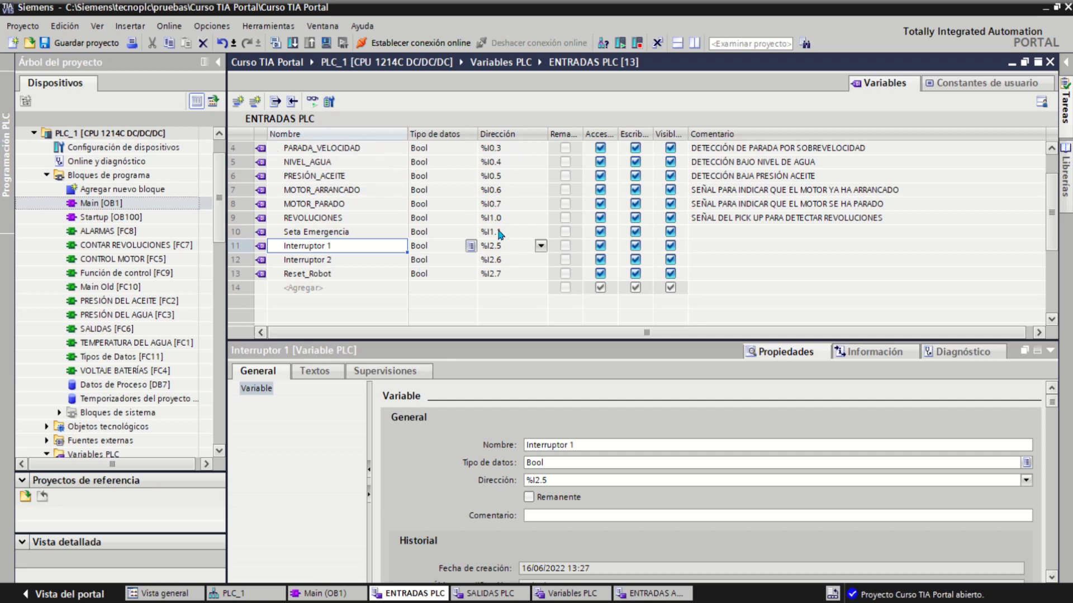
pyautogui.scroll(1, 502, 234)
pyautogui.scroll(-1, 517, 234)
pyautogui.scroll(-1, 519, 234)
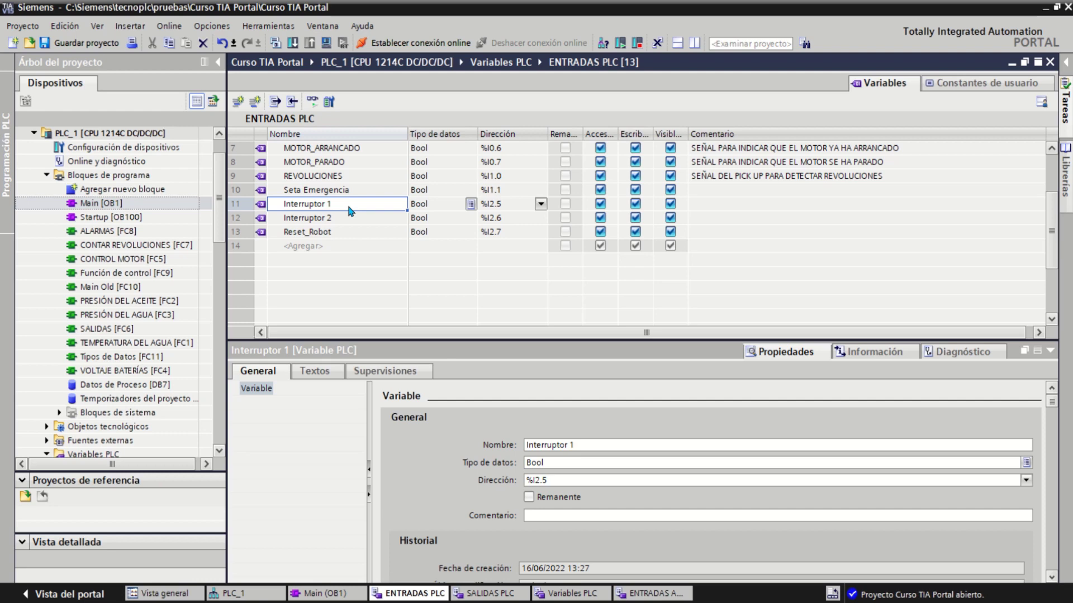
pyautogui.click(302, 221)
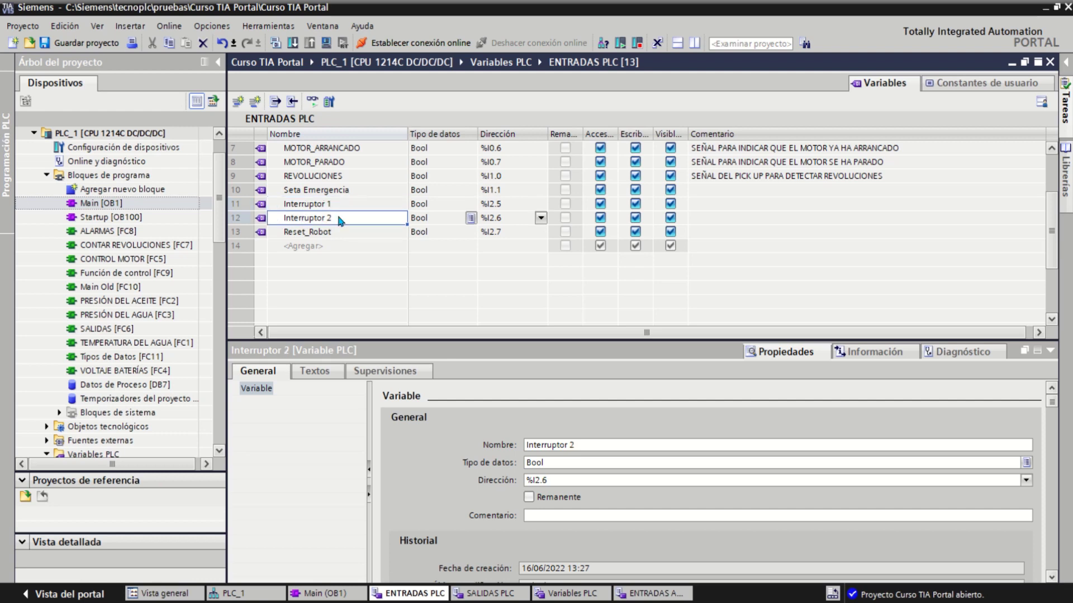
pyautogui.click(357, 236)
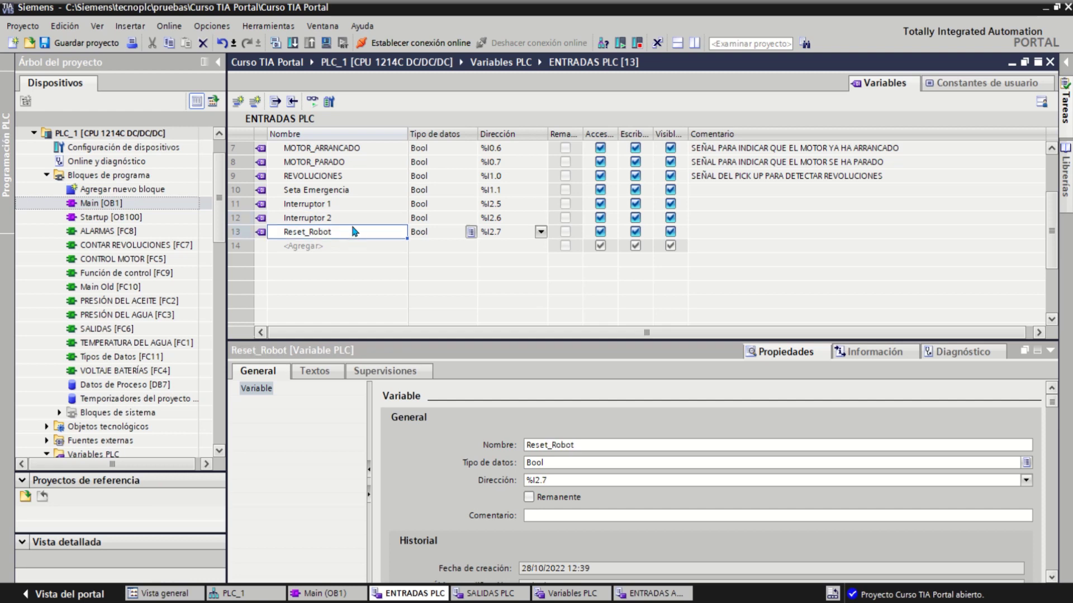
pyautogui.click(358, 189)
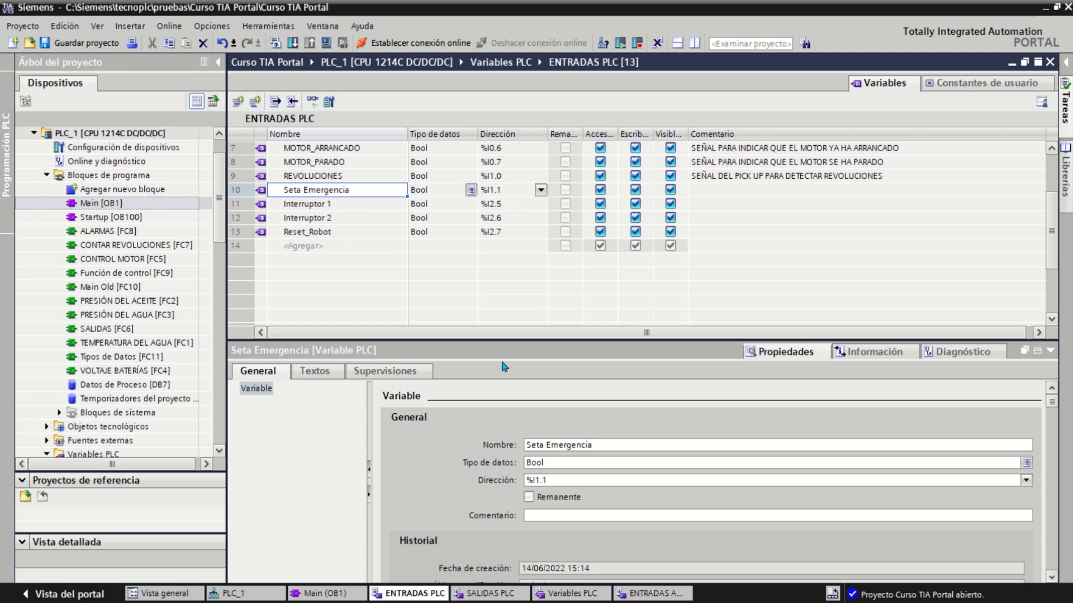
# Try a normally open contact in segment 39 of Main [OB1] with the addresses I2.0, I2.1, I2.5 and I2.6
pyautogui.click(331, 595)
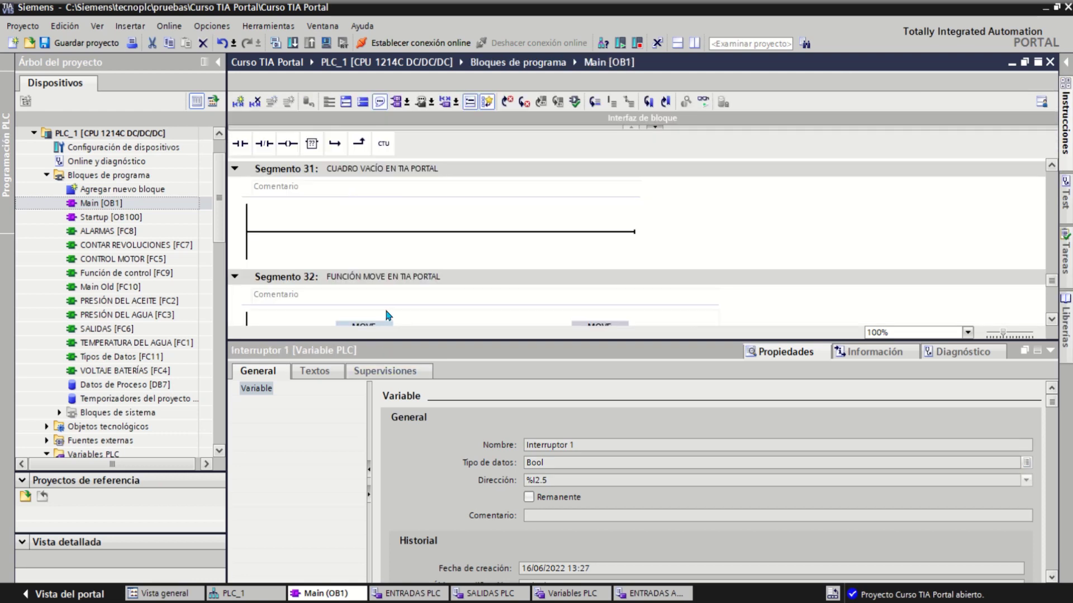
pyautogui.scroll(-15, 384, 296)
pyautogui.scroll(-3, 385, 283)
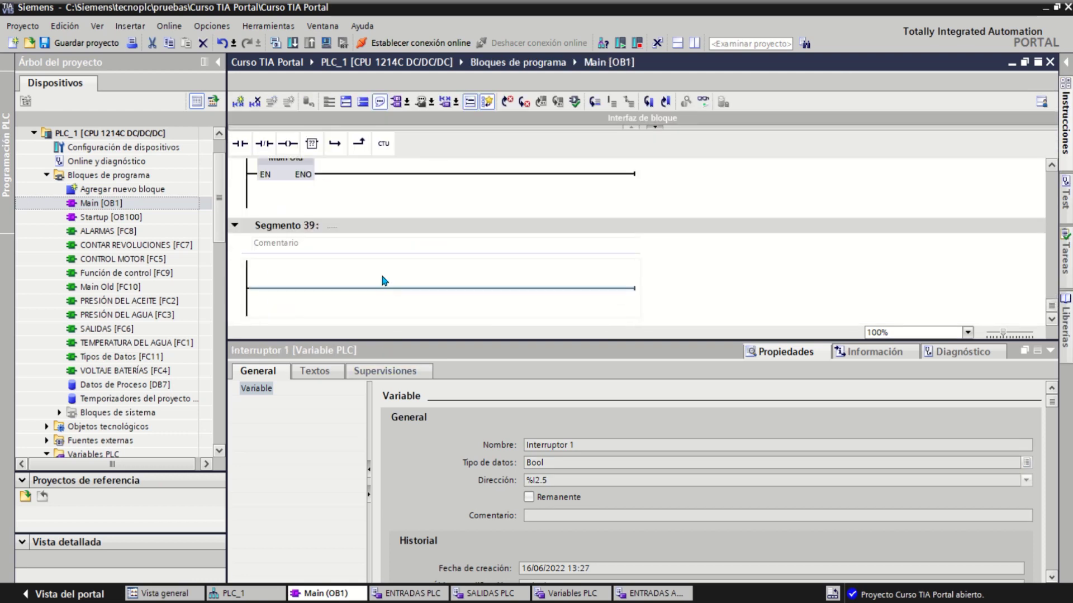
pyautogui.click(329, 296)
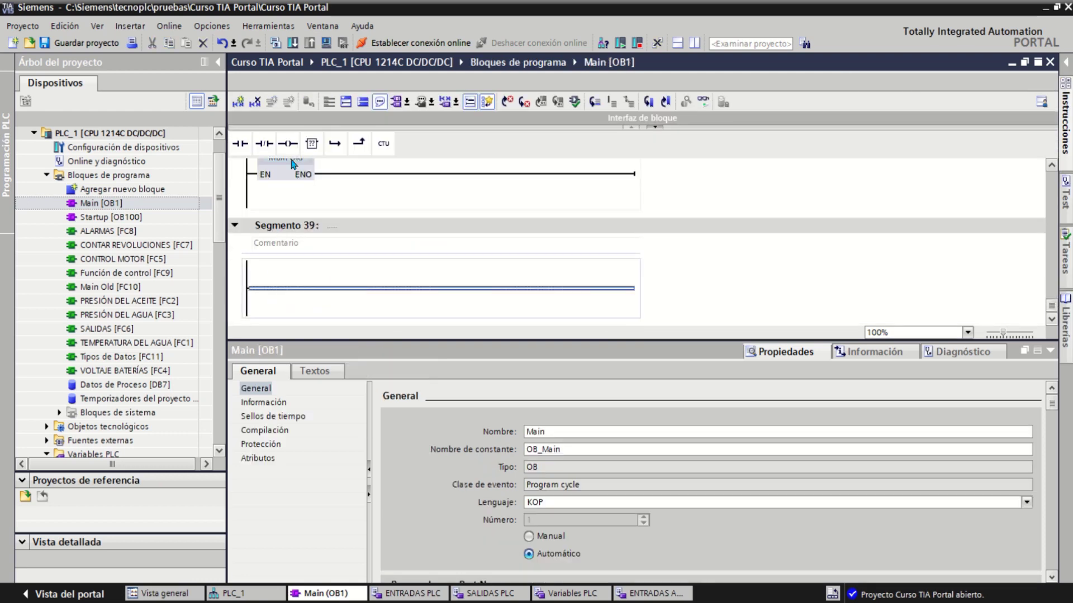
pyautogui.click(241, 143)
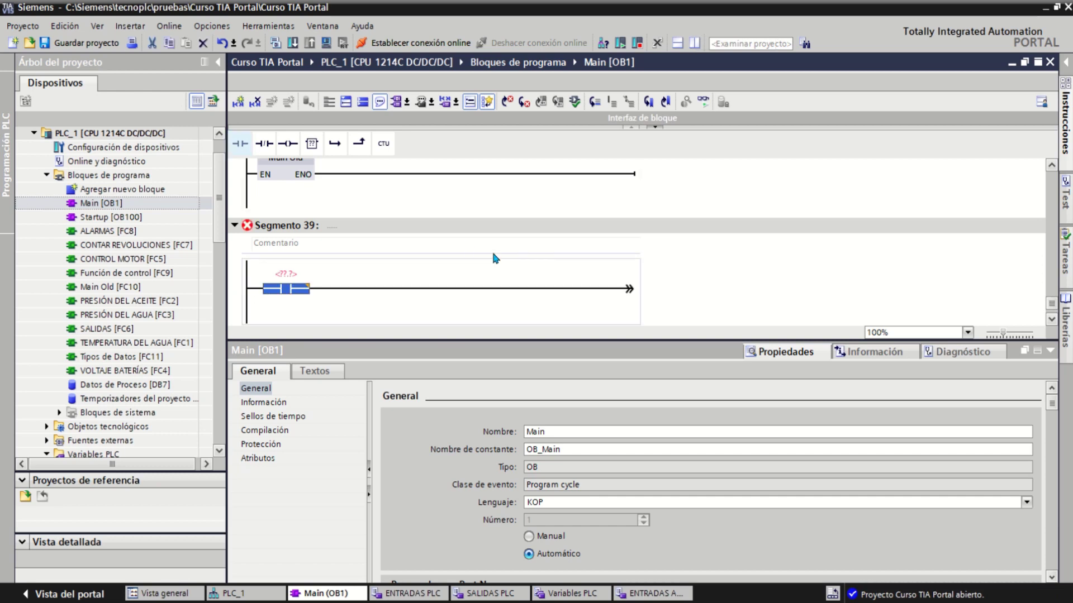
pyautogui.write('i2.0')
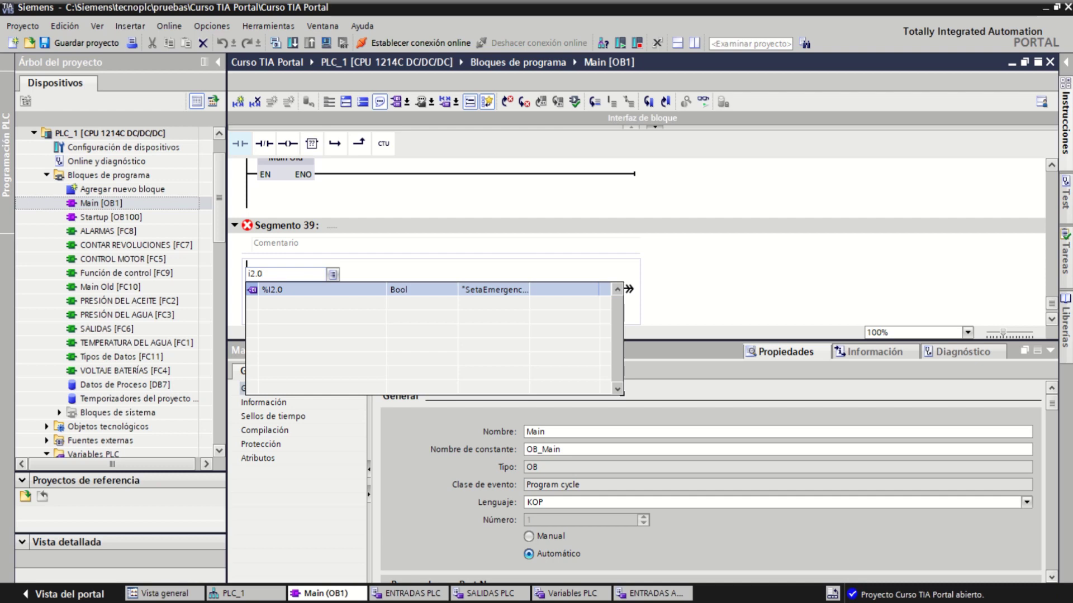
pyautogui.press('BackSpace')
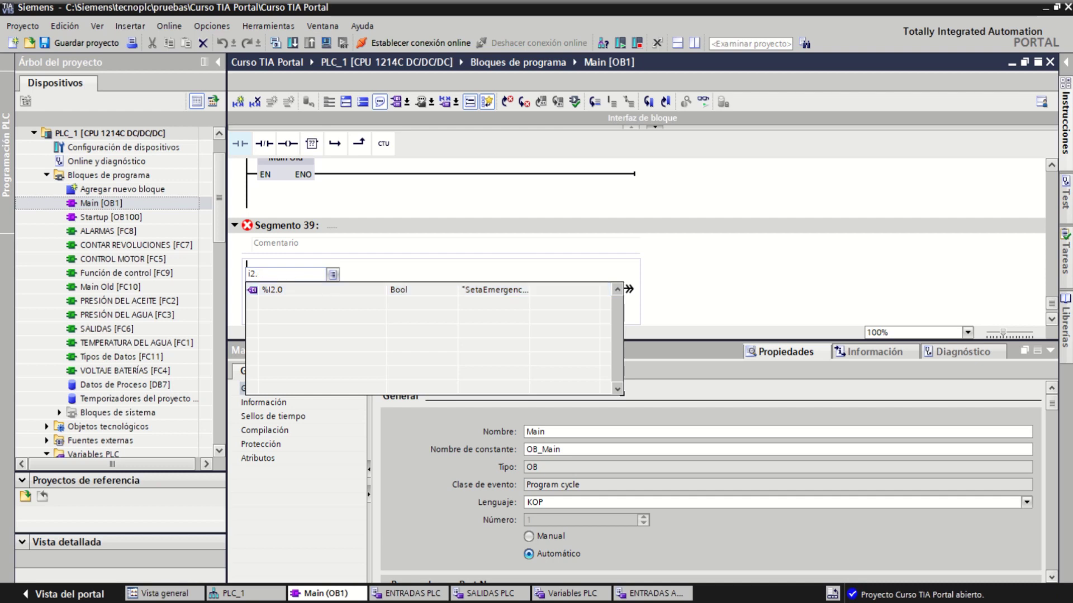
pyautogui.write('1')
pyautogui.press('BackSpace')
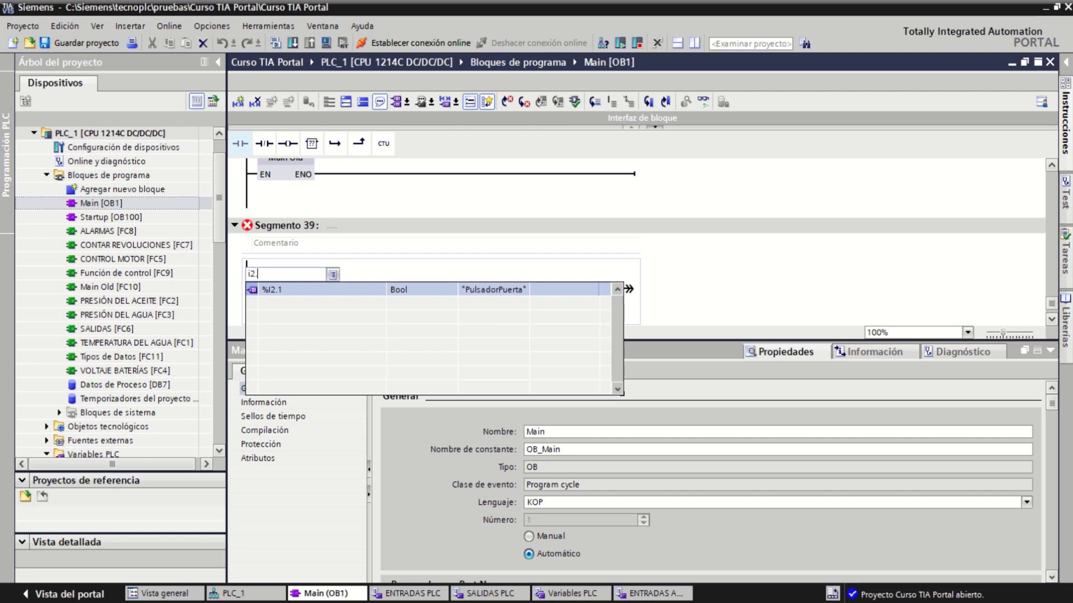
pyautogui.write('5')
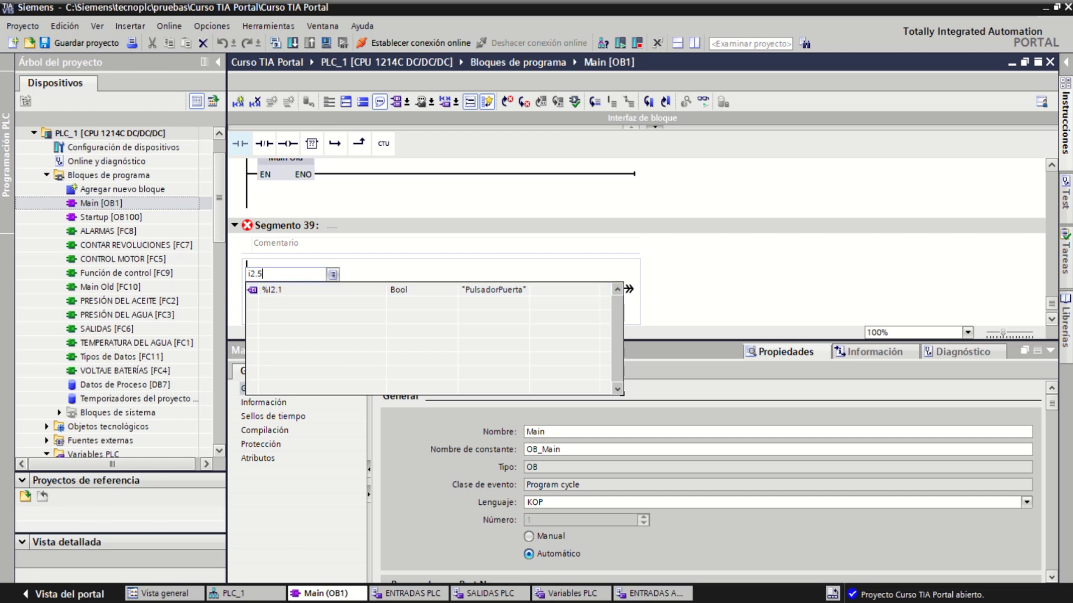
pyautogui.press('BackSpace')
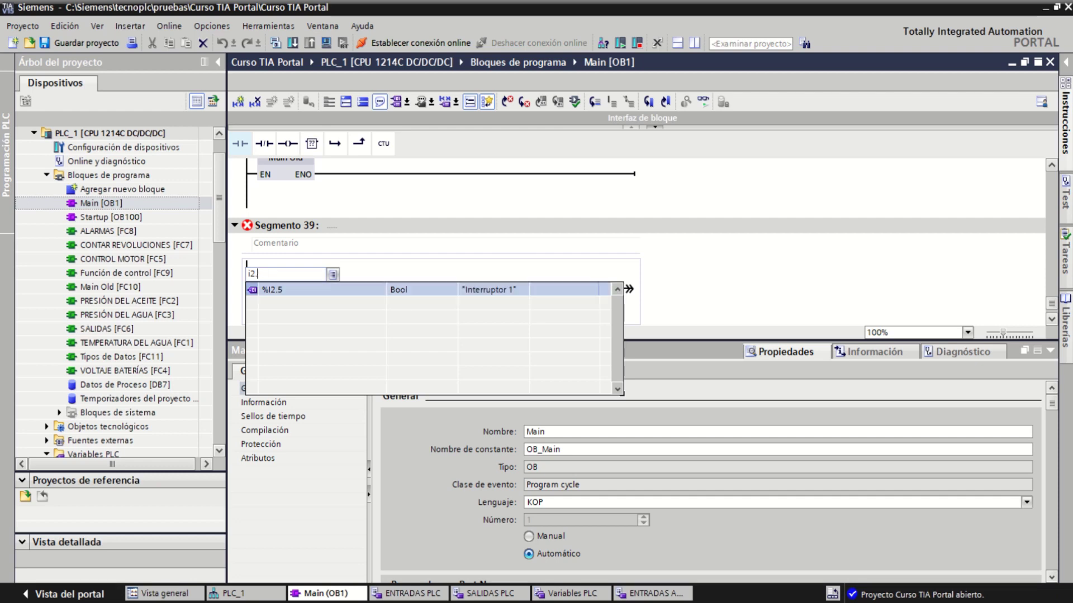
pyautogui.write('6')
pyautogui.press('BackSpace')
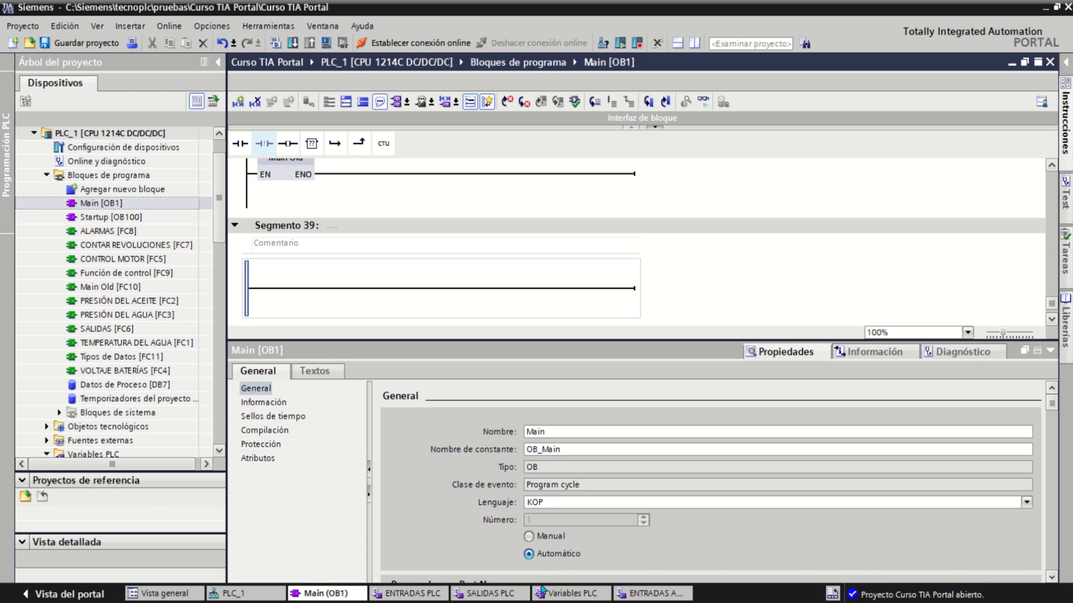
# Check which input addresses are in use in the complete Variables PLC list, from PRESIÓN_AGUA to Seta Emergencia
pyautogui.click(567, 595)
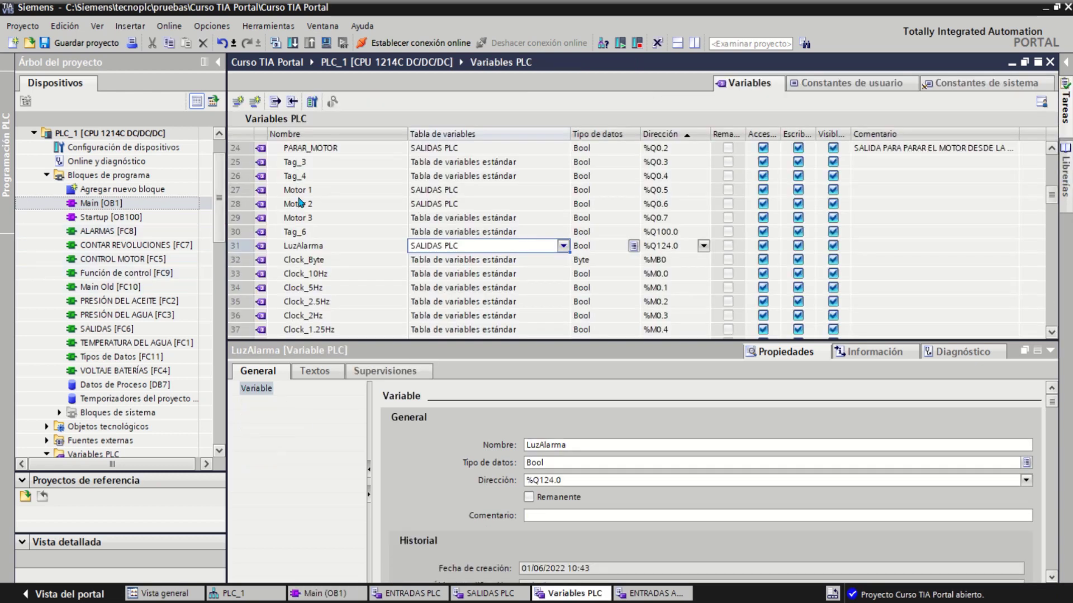
pyautogui.scroll(2, 1014, 254)
pyautogui.scroll(6, 1010, 246)
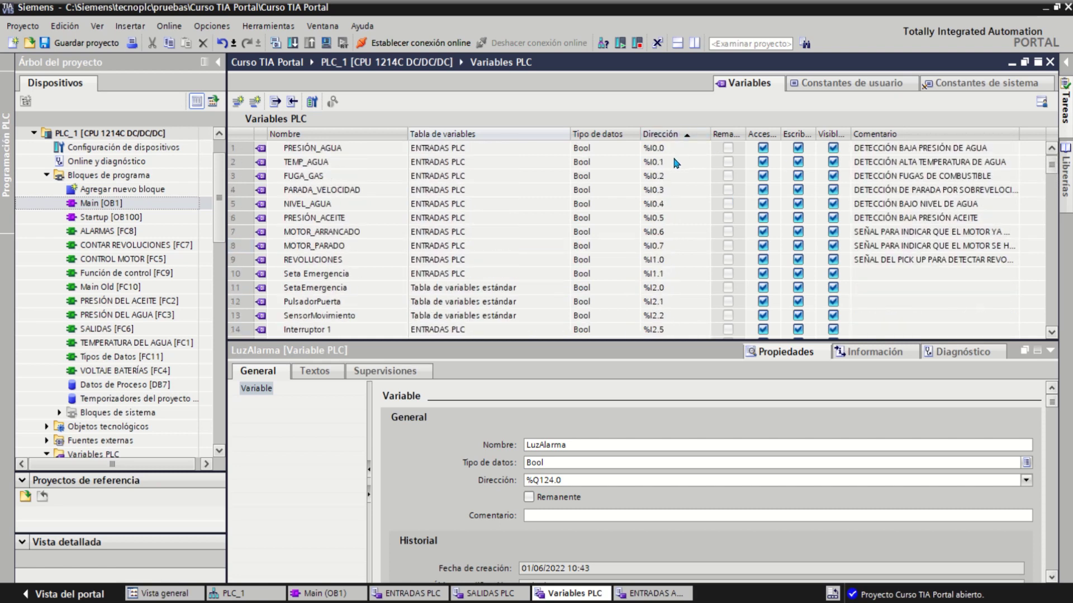
pyautogui.click(675, 146)
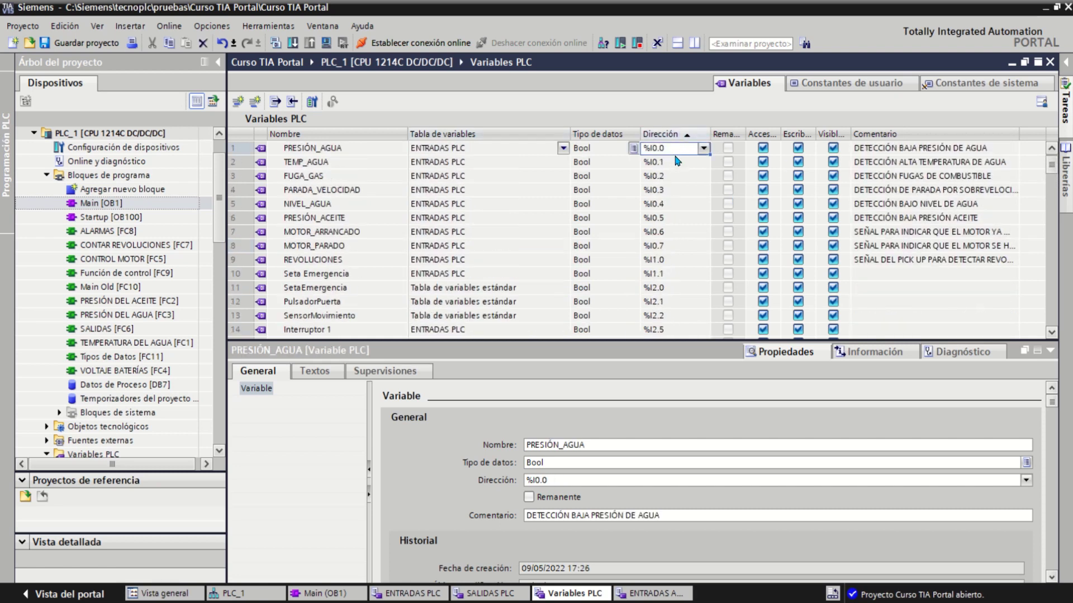
pyautogui.click(679, 249)
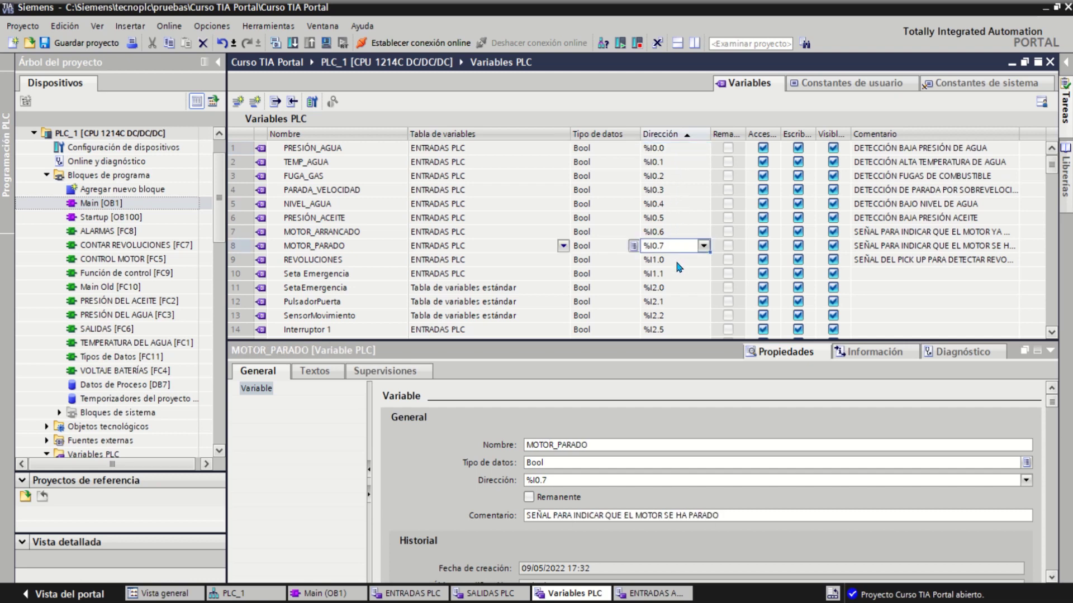
pyautogui.click(674, 273)
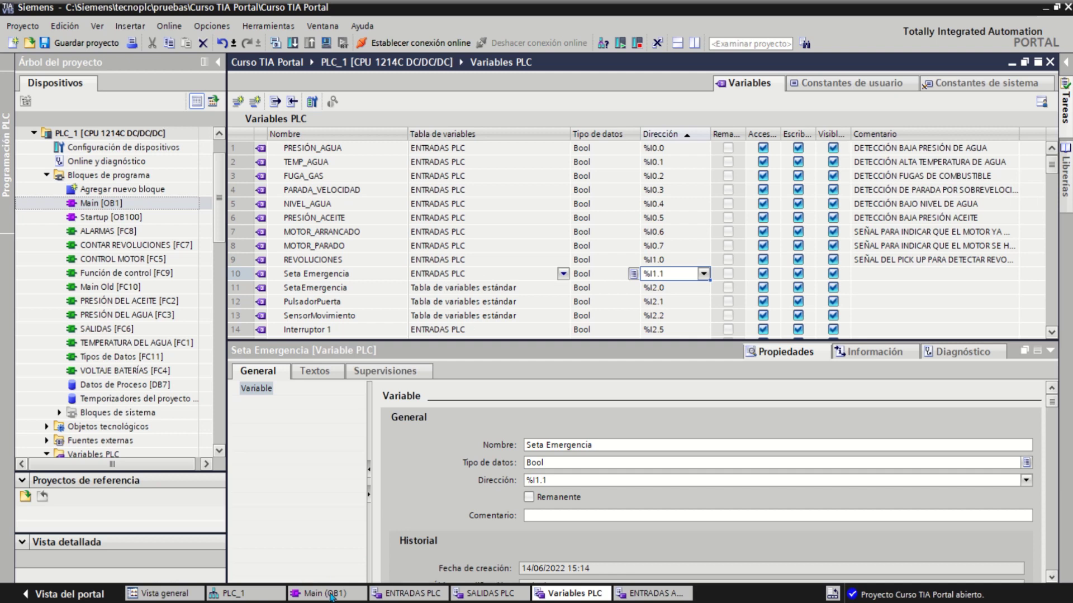
# Insert a normally open contact in segment 39 of Main [OB1] and assign it the address I1.3
pyautogui.click(311, 592)
pyautogui.click(308, 288)
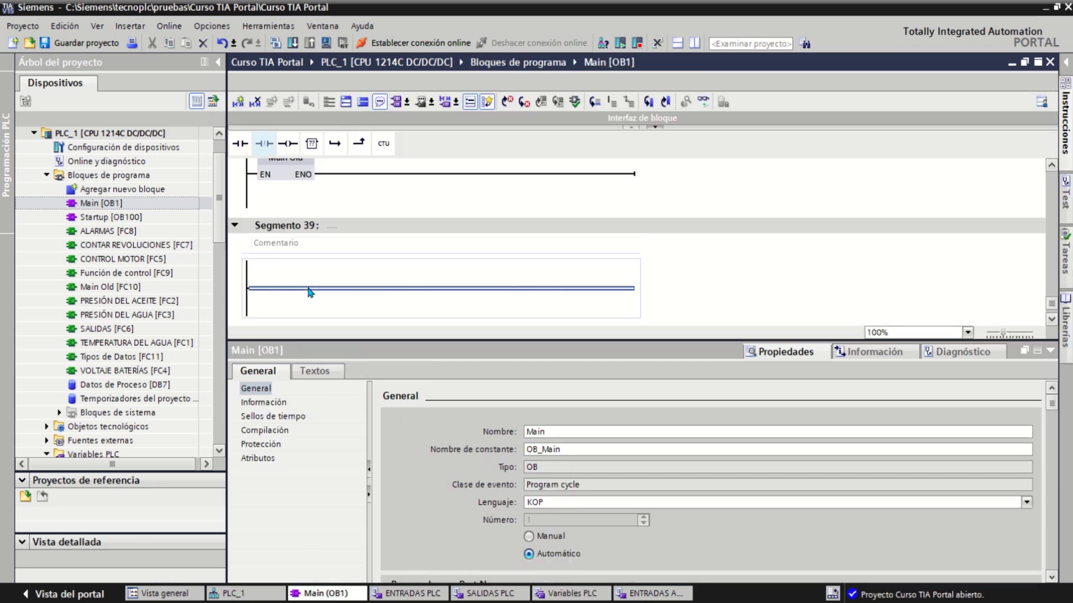
pyautogui.click(240, 143)
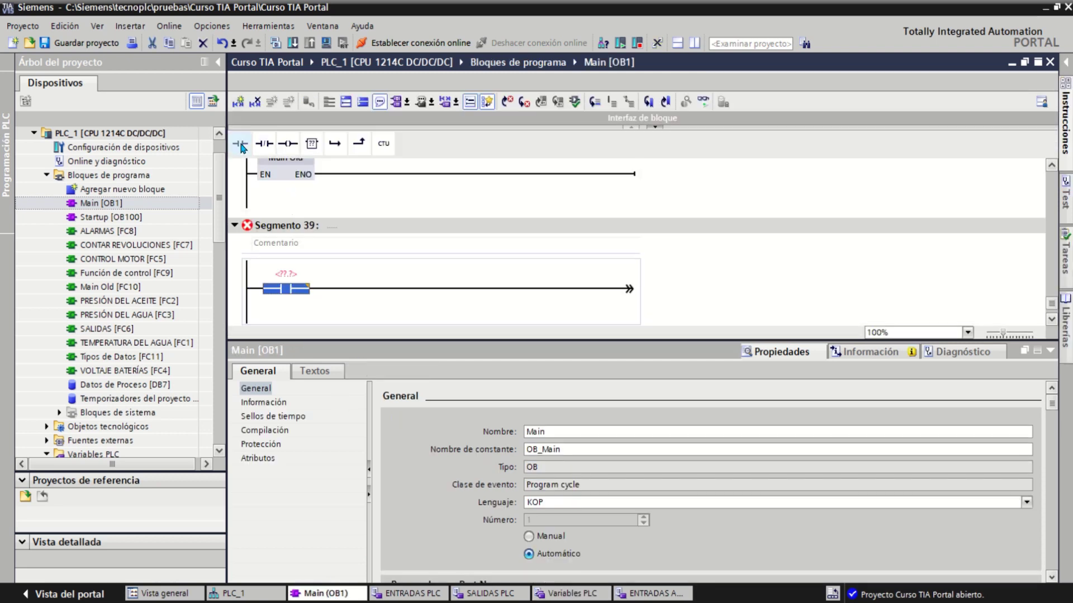
pyautogui.write('i')
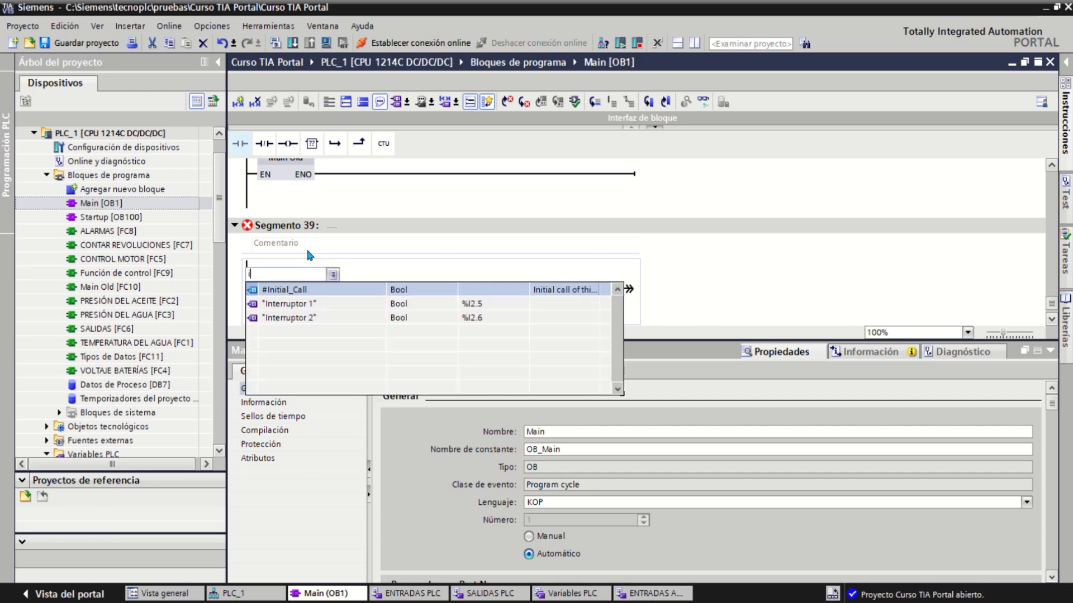
pyautogui.write('1.')
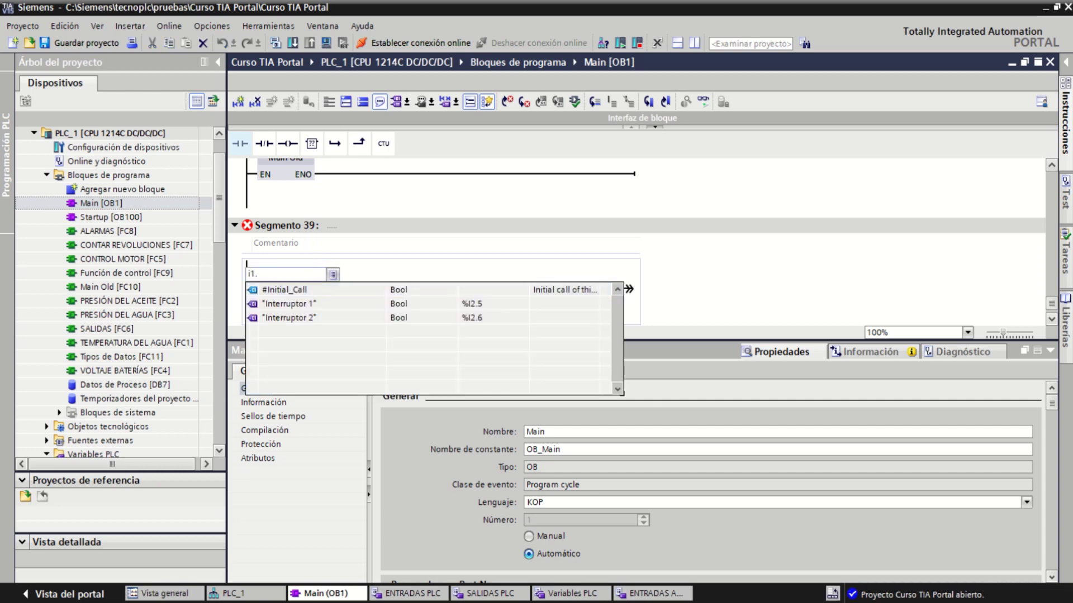
pyautogui.write('3')
pyautogui.press('Return')
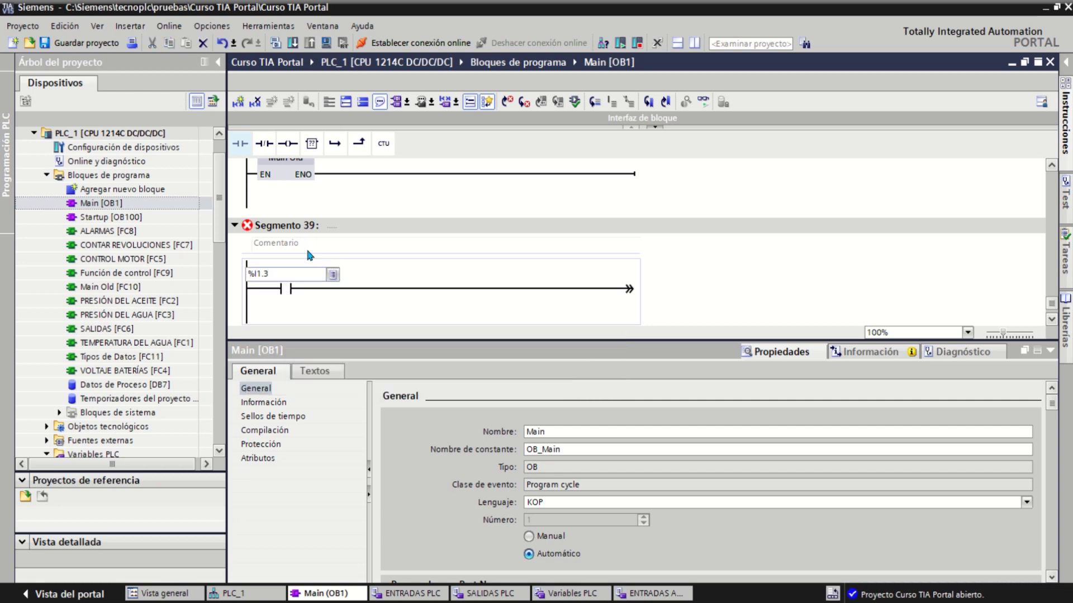
pyautogui.press('Return')
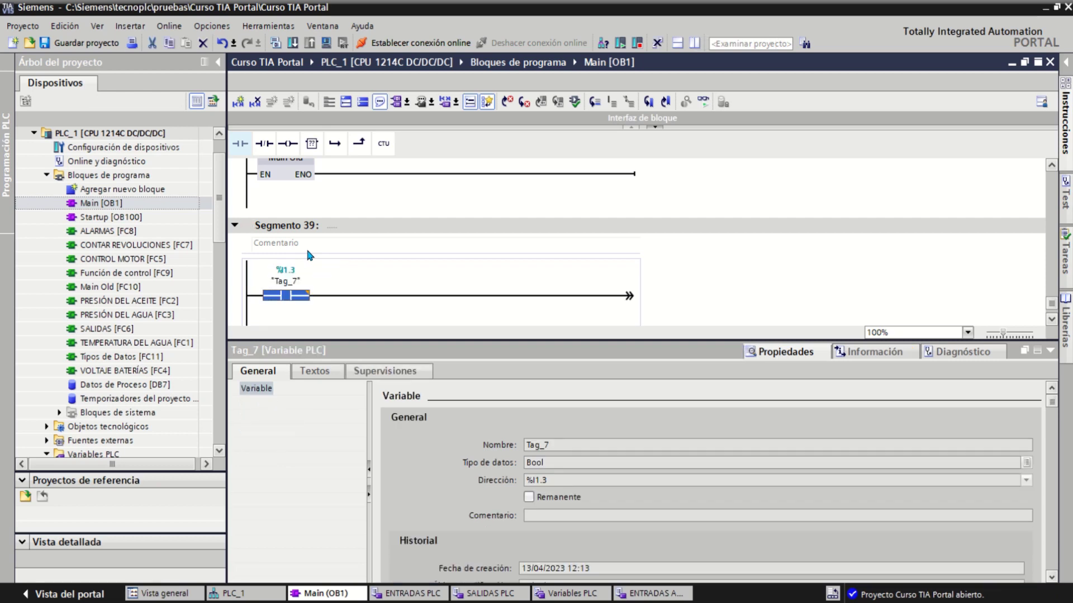
# Add a second normally open contact in series in segment 39 of Main [OB1] and assign it the address I1.5
pyautogui.press('Right')
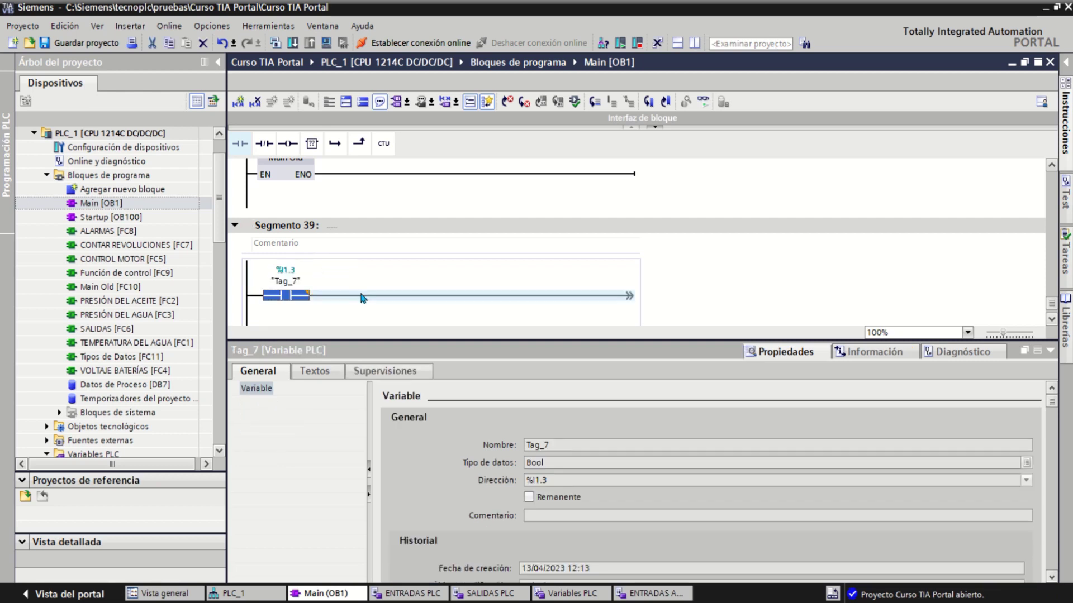
pyautogui.click(240, 145)
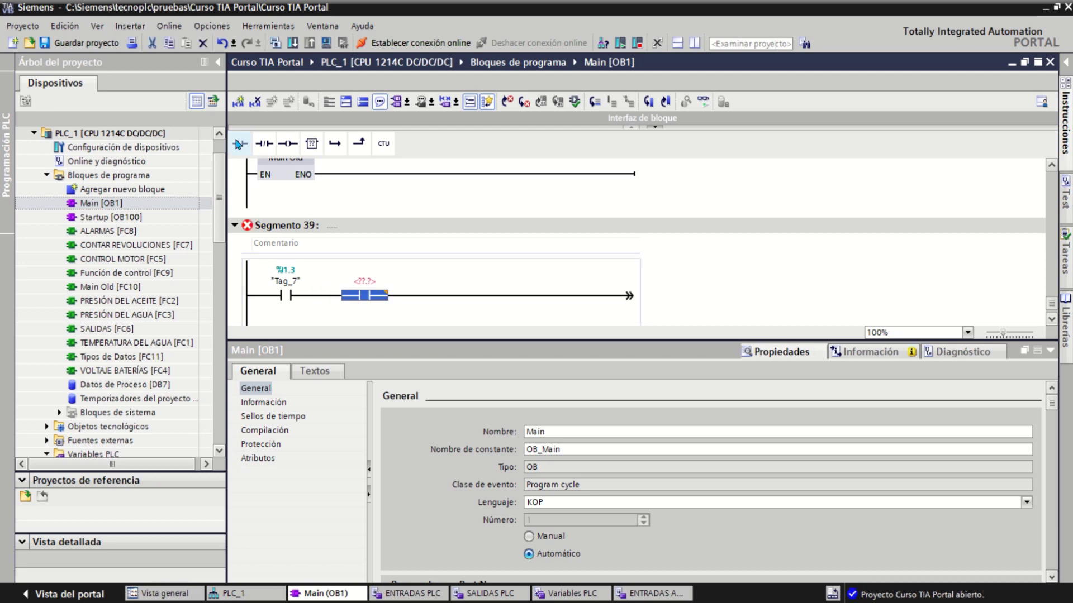
pyautogui.write('i1.5')
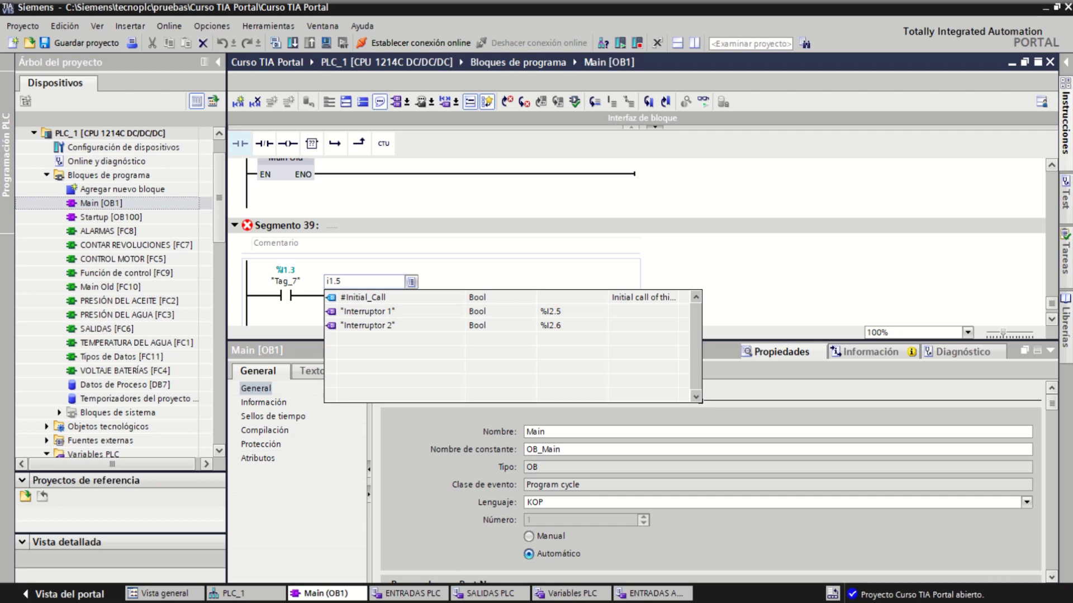
pyautogui.press('Return')
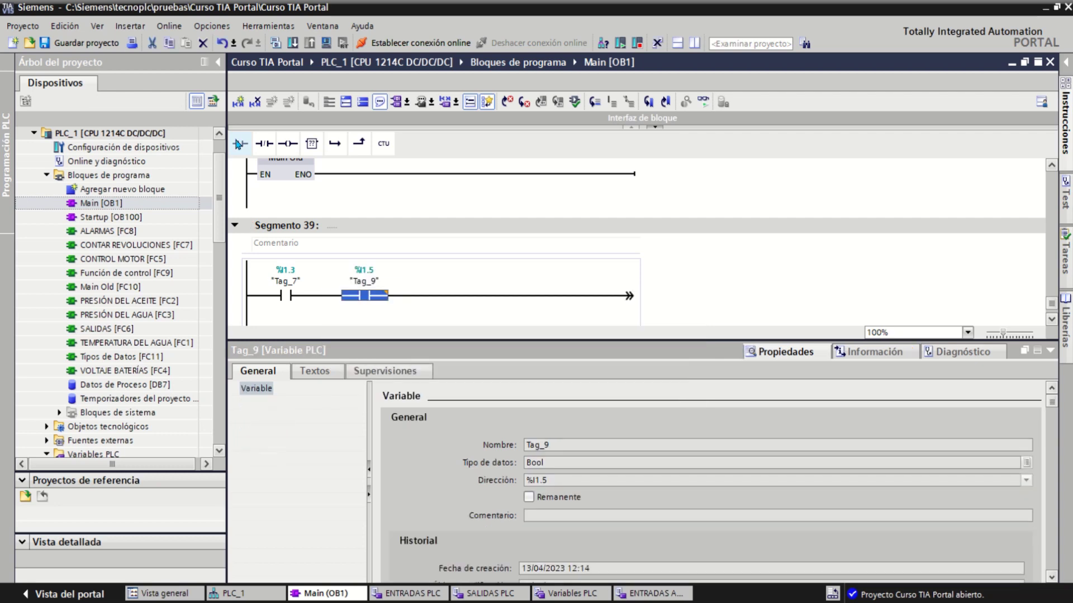
# Insert an output coil at the end of the segment 39 rung and assign it the address Q124.6
pyautogui.click(594, 297)
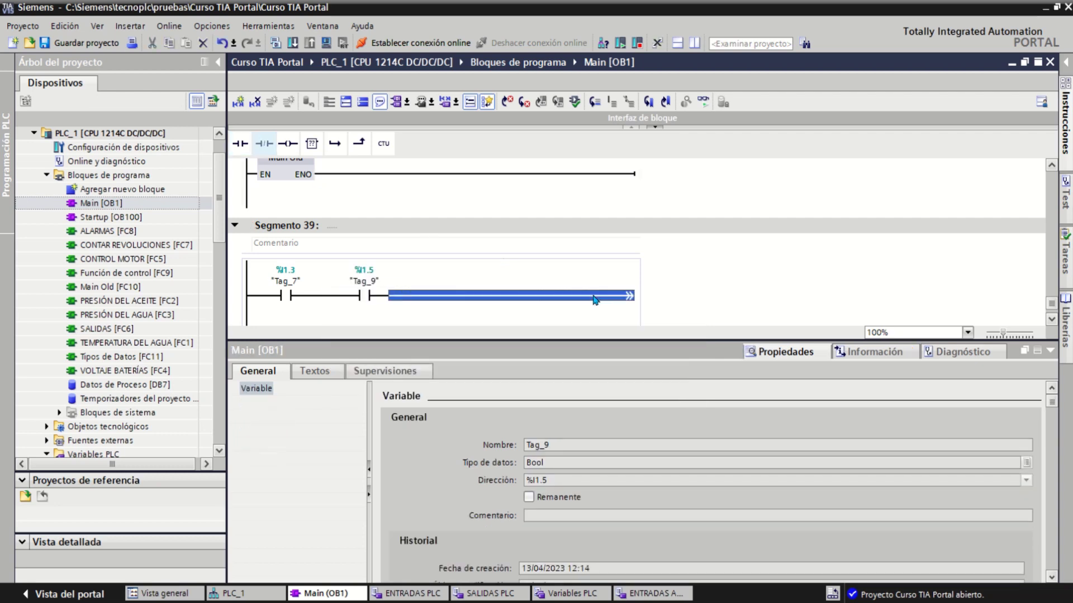
pyautogui.click(288, 144)
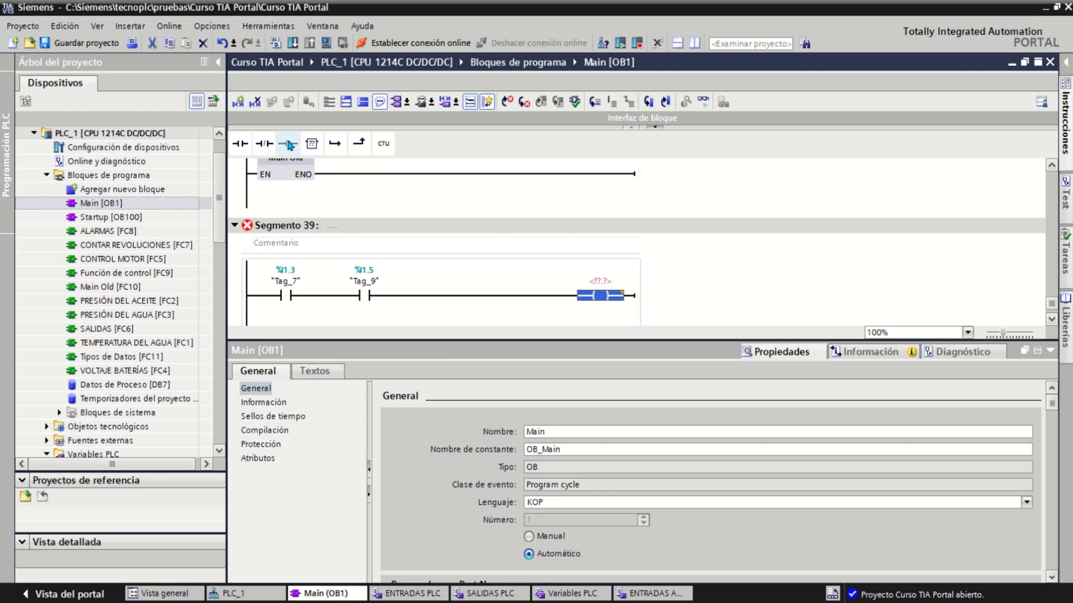
pyautogui.press('Return')
pyautogui.write('q1')
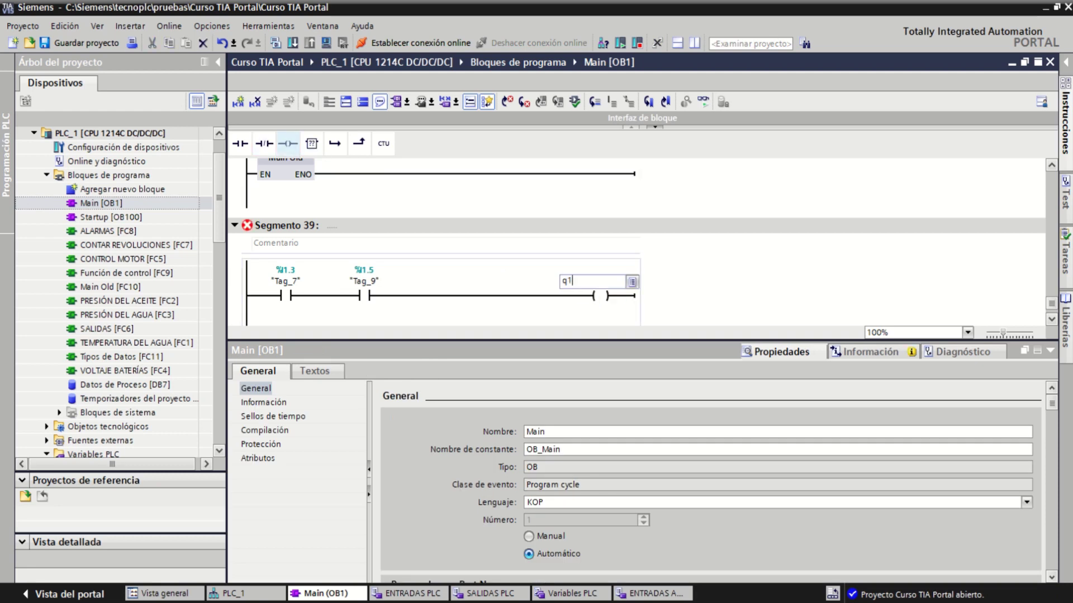
pyautogui.write('24.6')
pyautogui.press('Return')
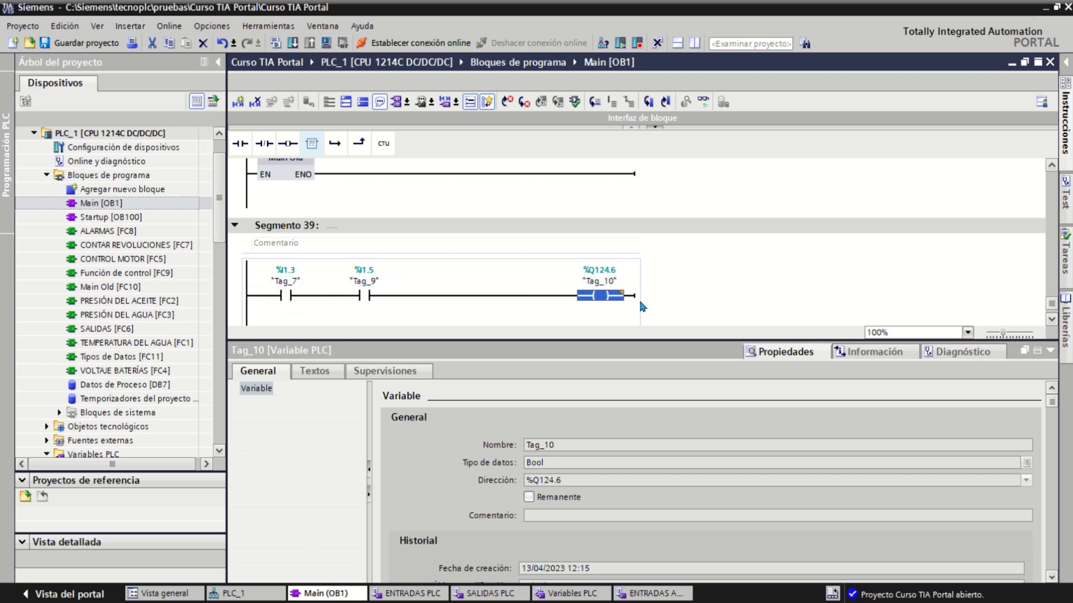
pyautogui.click(258, 298)
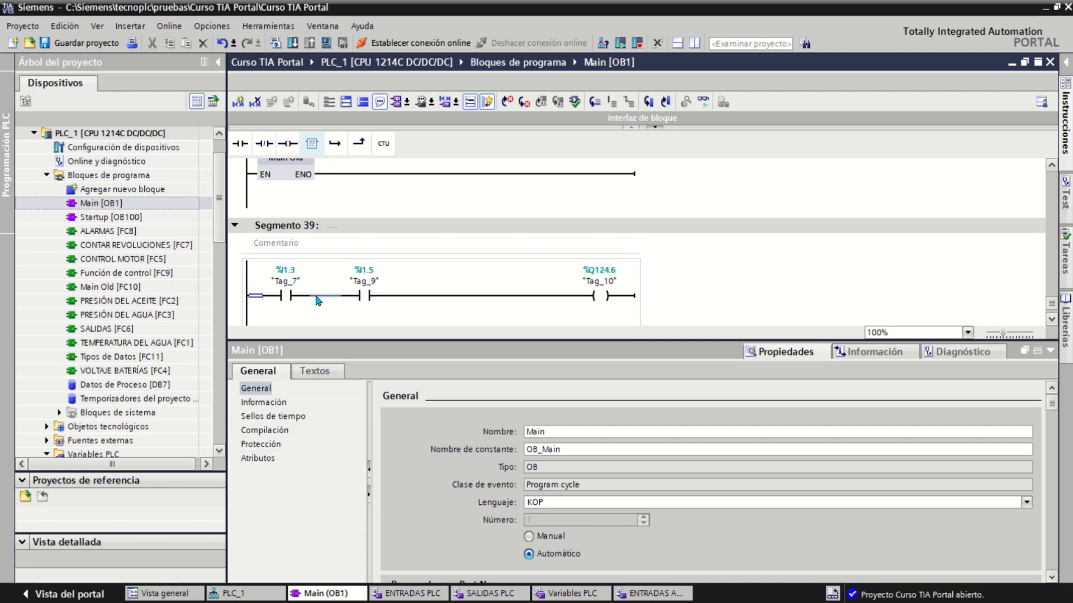
# Find Tag_7 in the complete Variables PLC list and move it to the ENTRADAS PLC variable table
pyautogui.click(416, 594)
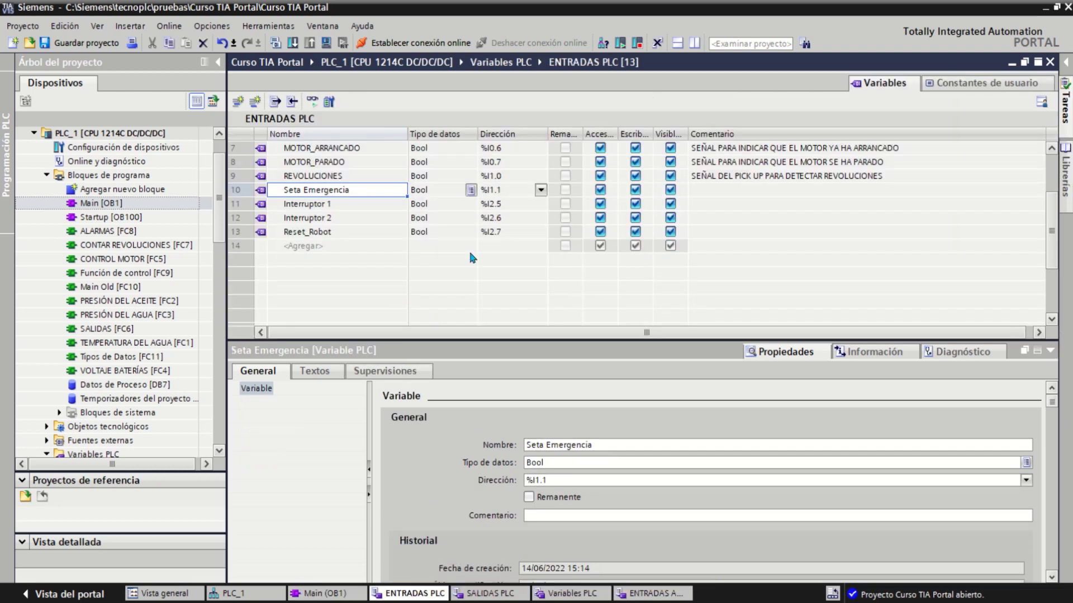
pyautogui.click(582, 595)
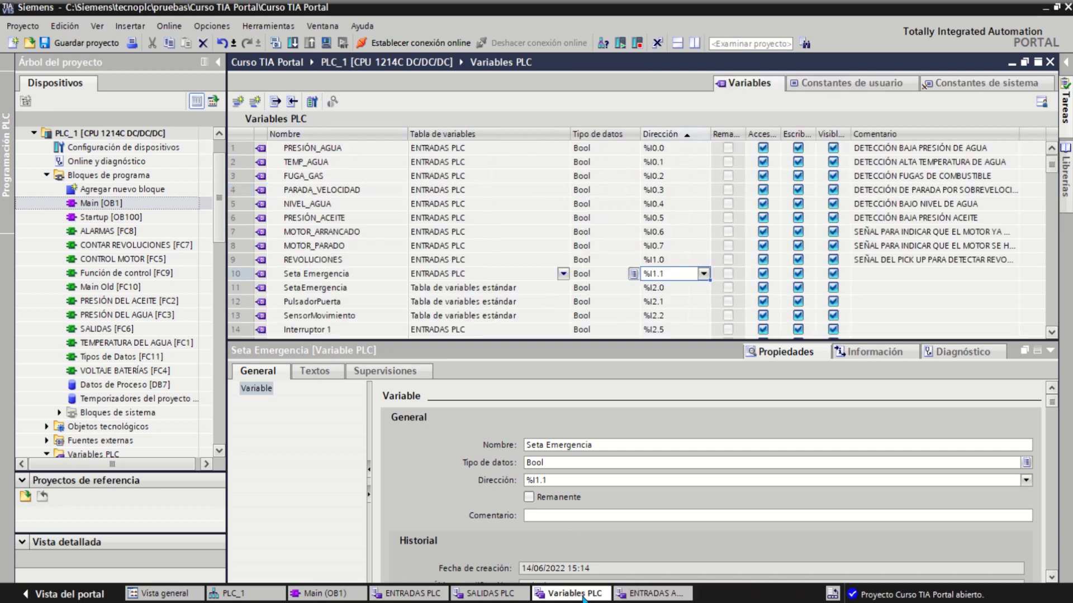
pyautogui.scroll(-15, 629, 212)
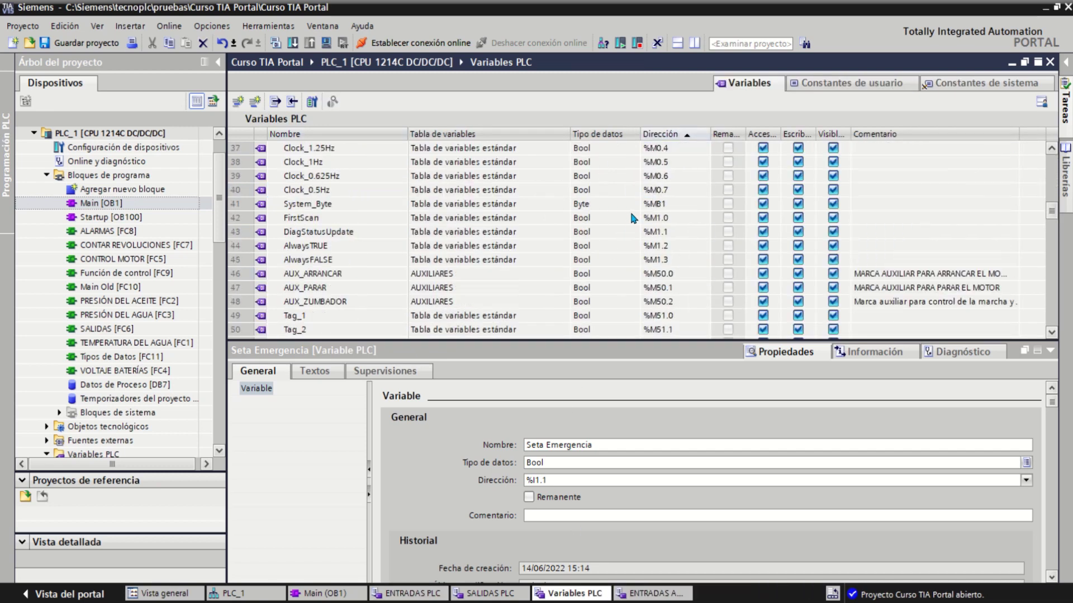
pyautogui.scroll(-20, 632, 217)
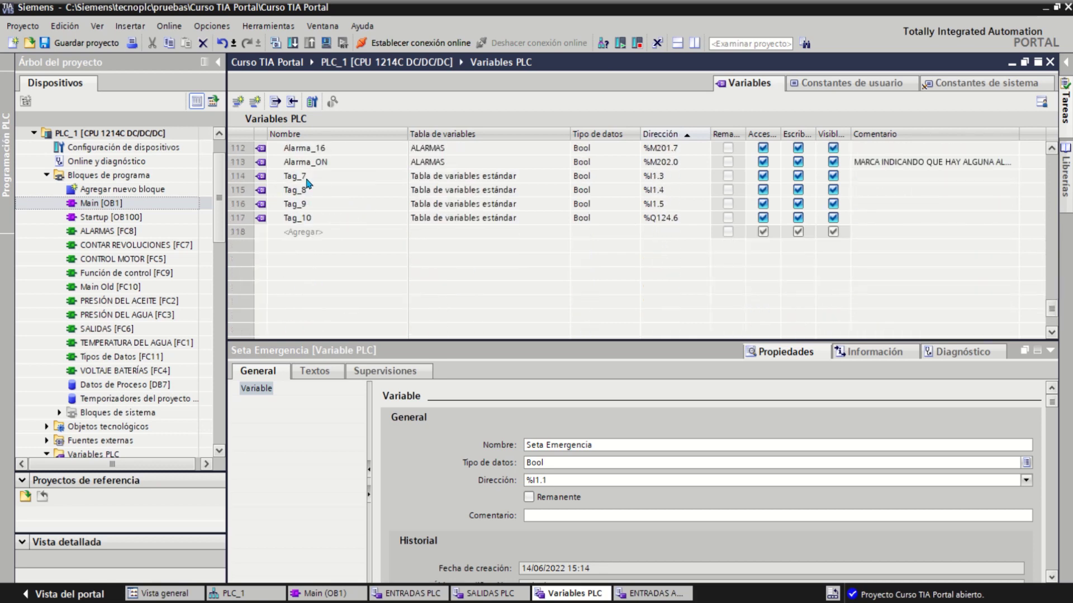
pyautogui.click(323, 178)
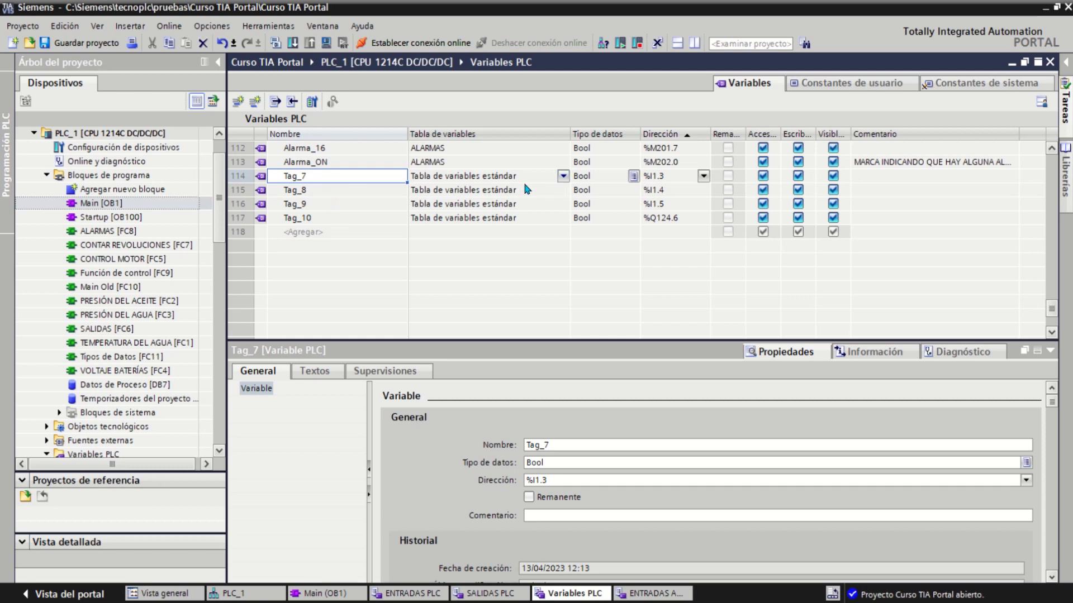
pyautogui.moveTo(523, 179); pyautogui.dragTo(534, 217)
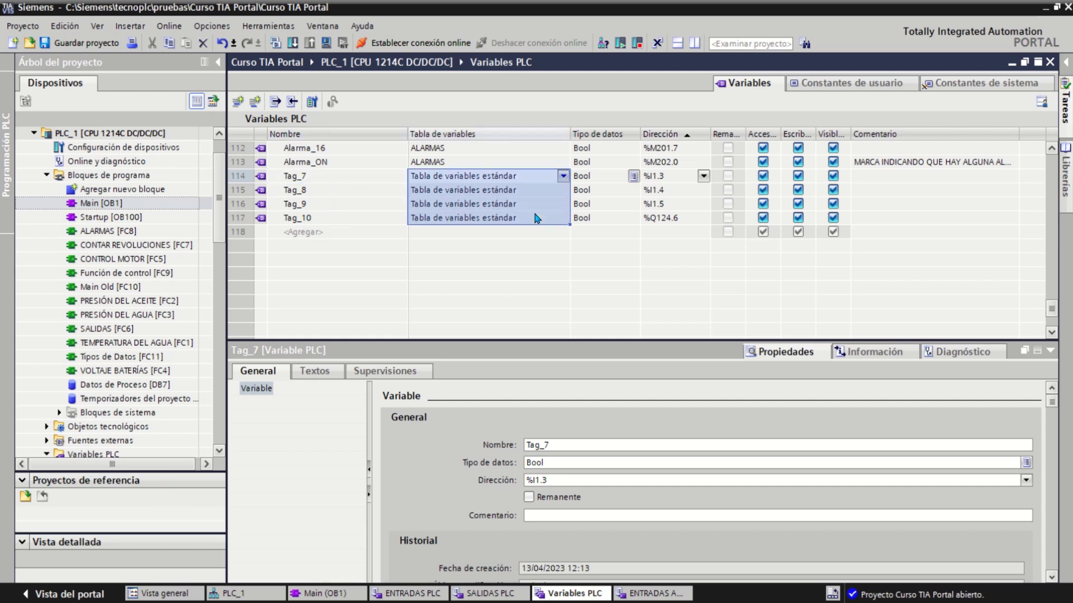
pyautogui.click(564, 176)
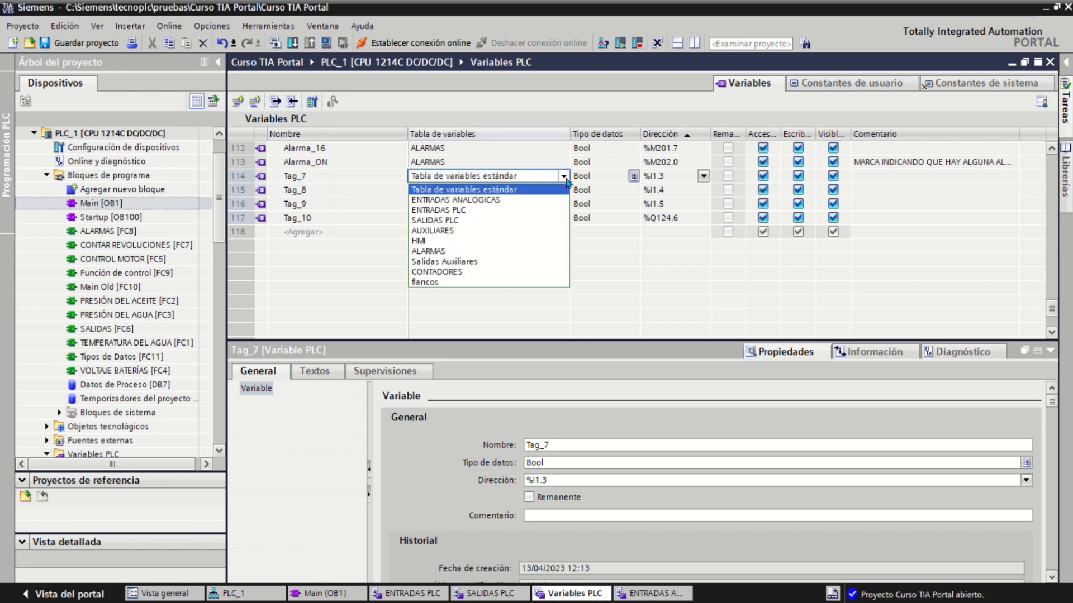
pyautogui.click(455, 211)
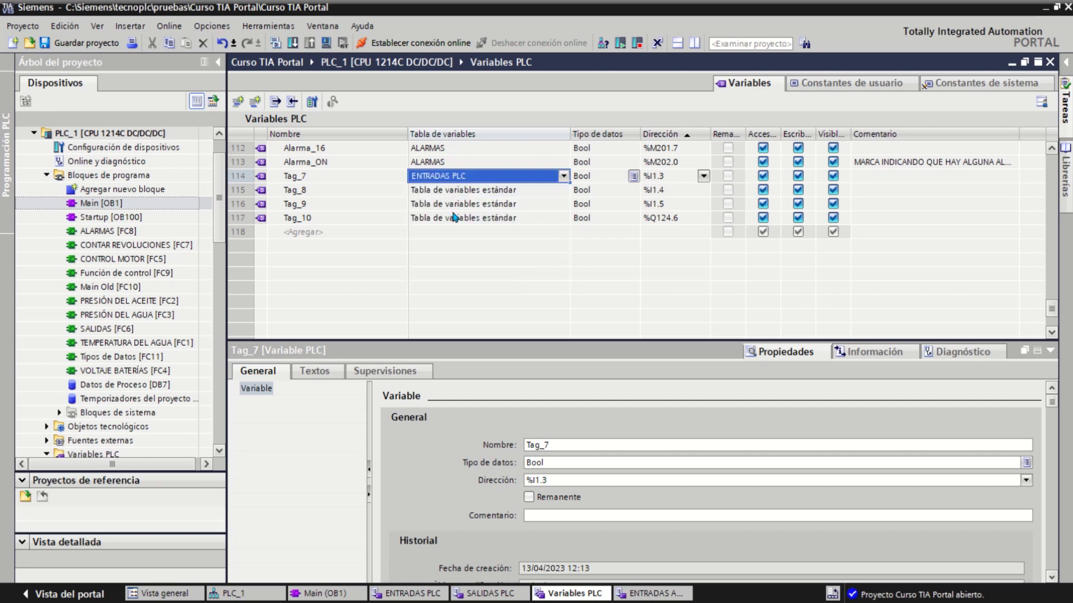
# Move Tag_8 and Tag_9 from the standard variable table to the ENTRADAS PLC table
pyautogui.click(563, 190)
pyautogui.click(564, 191)
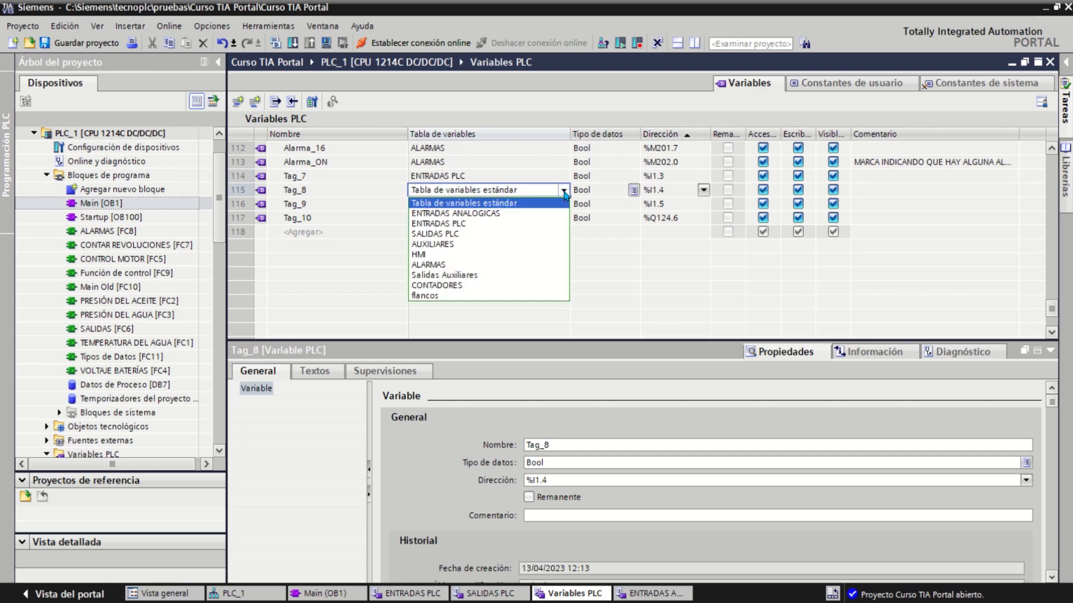
pyautogui.click(455, 223)
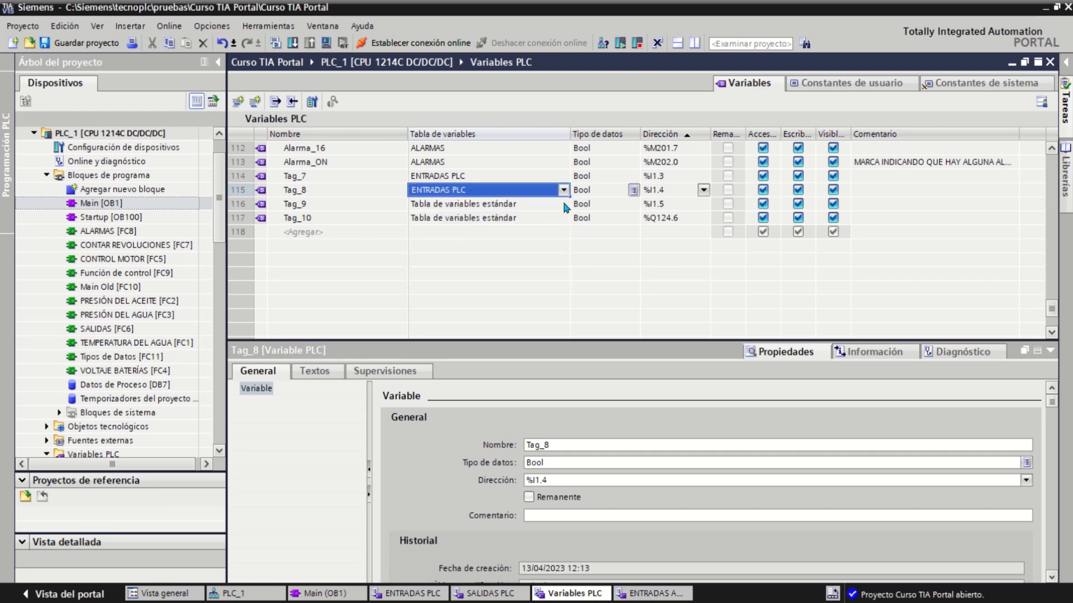
pyautogui.click(563, 204)
pyautogui.click(564, 205)
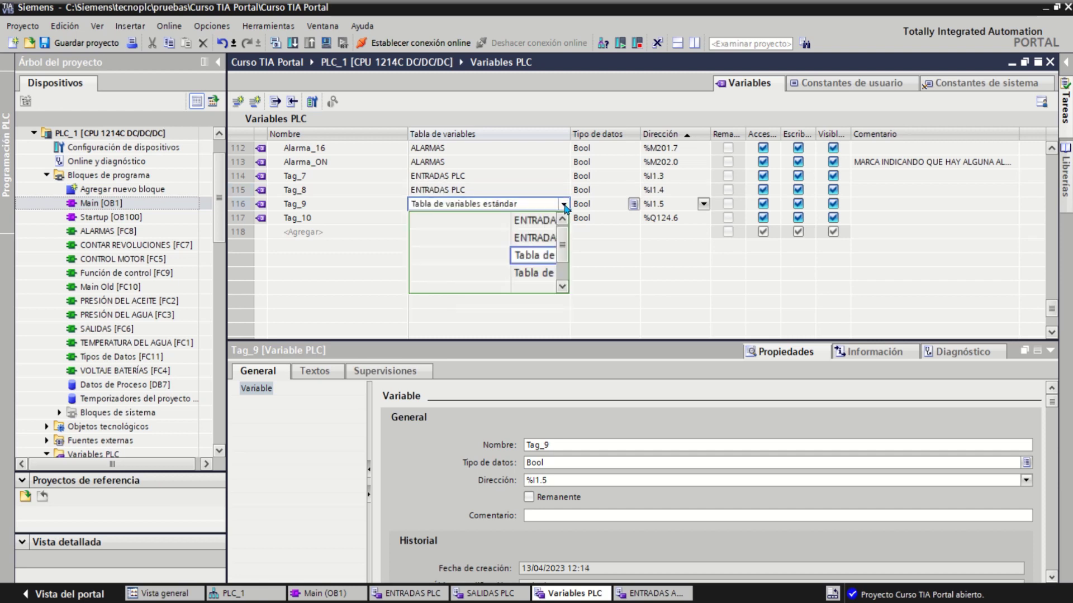
pyautogui.click(458, 238)
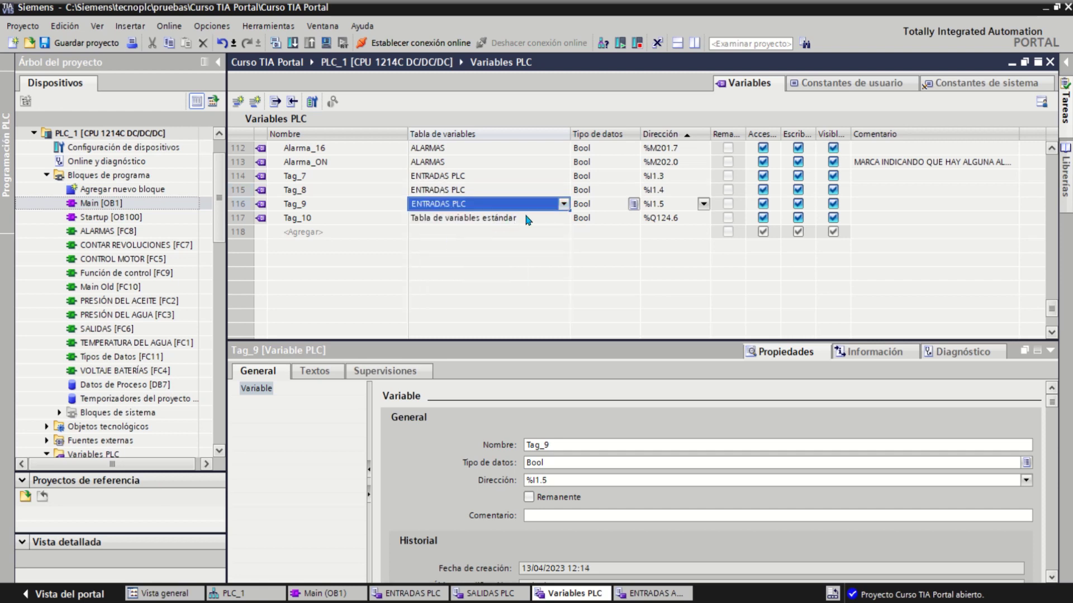
# Move the output variable Tag_10 from the standard variable table to the SALIDAS PLC table
pyautogui.click(524, 215)
pyautogui.click(563, 218)
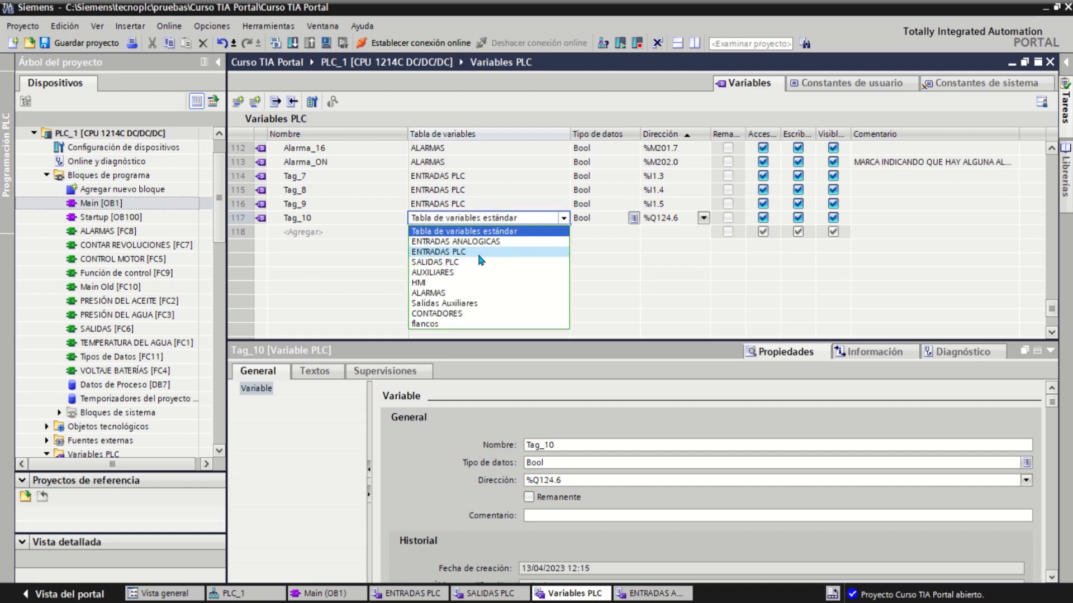
pyautogui.click(442, 264)
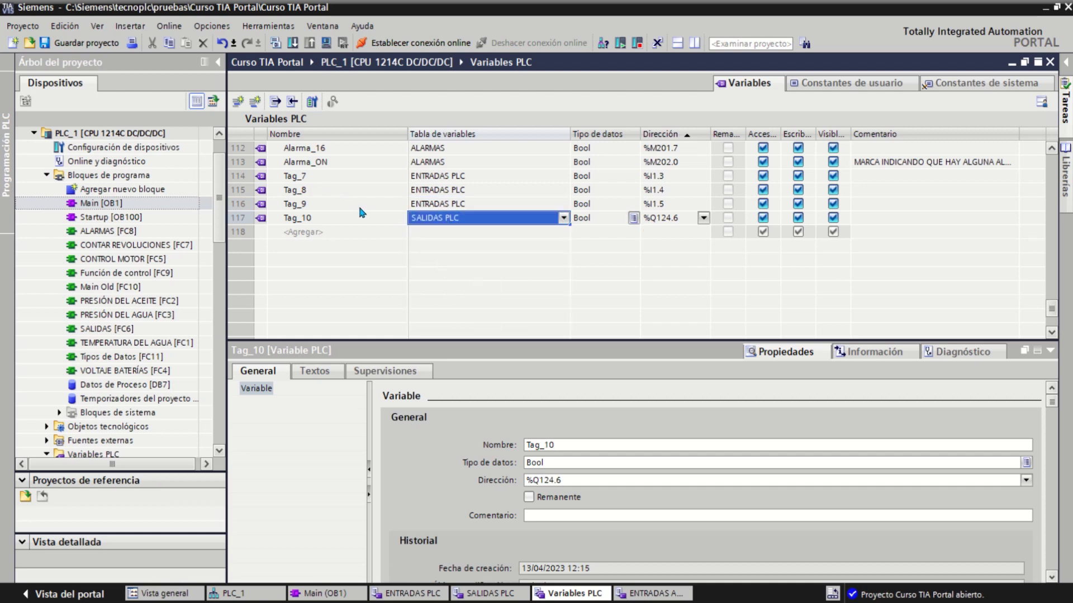
# Rename Tag_7 in the ENTRADAS PLC table as "Boton de start"
pyautogui.click(411, 594)
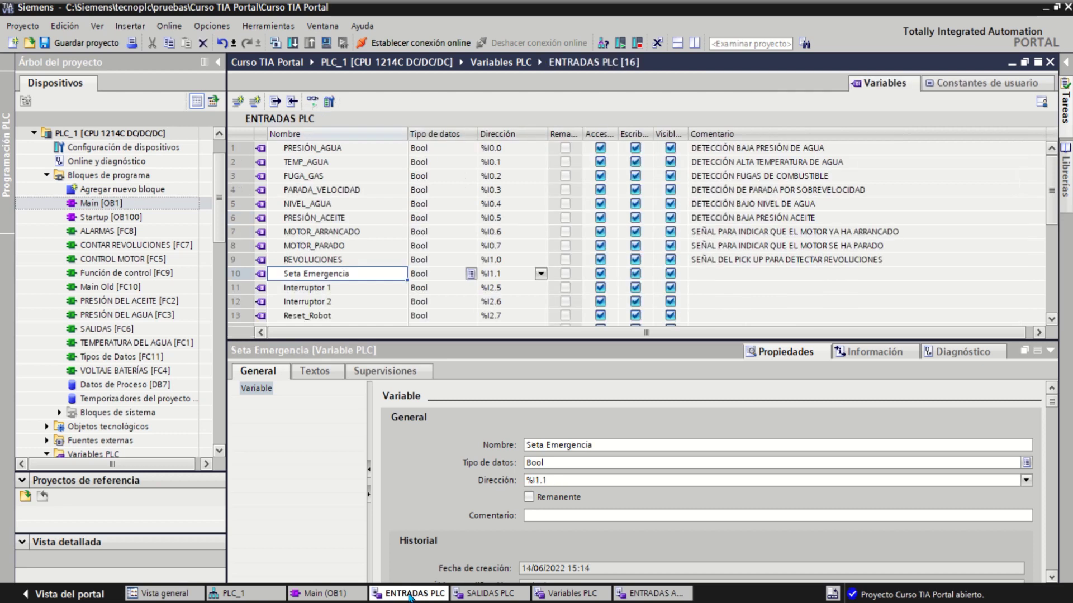
pyautogui.scroll(-2, 397, 261)
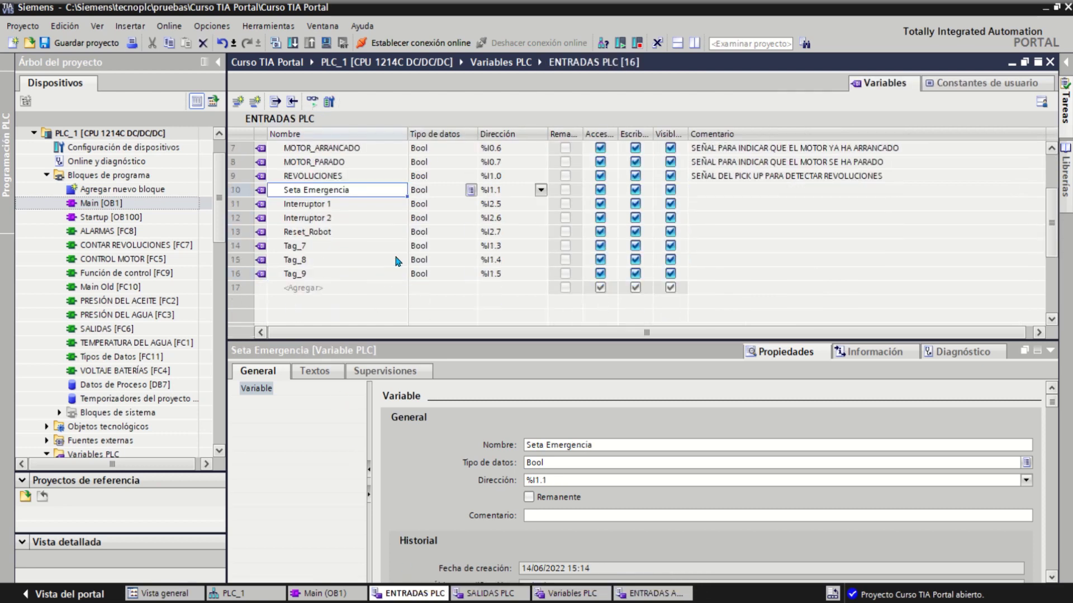
pyautogui.click(323, 246)
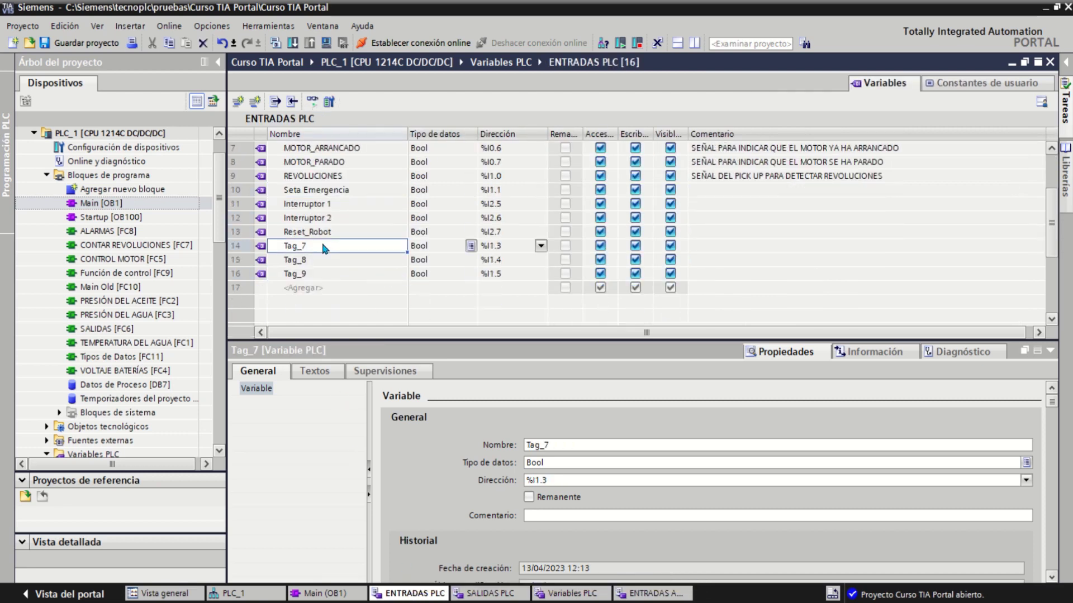
pyautogui.click(323, 246)
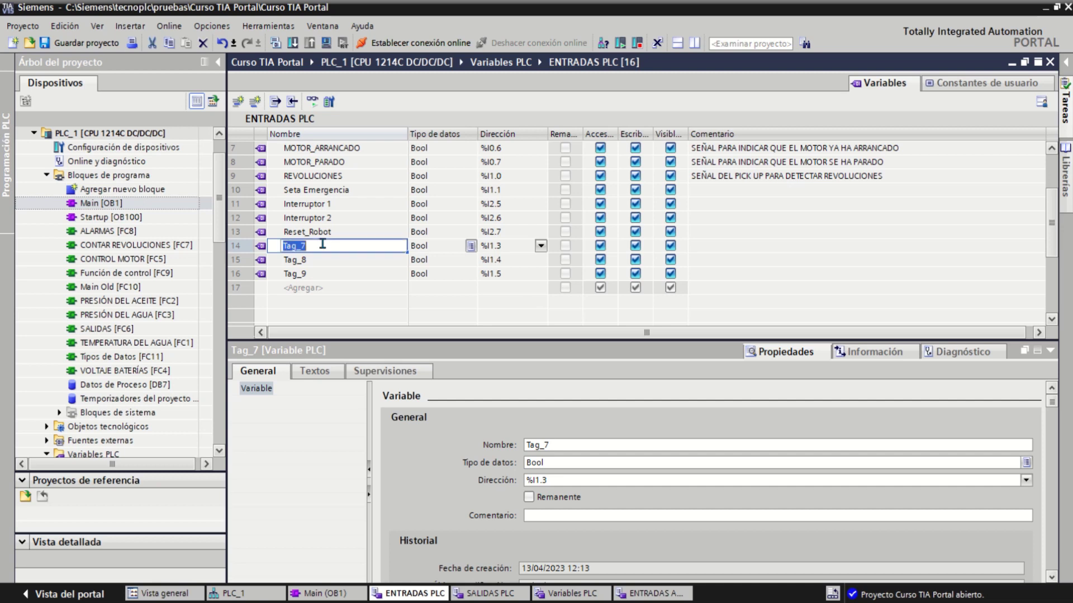
pyautogui.write('Boton 1')
pyautogui.press('BackSpace')
pyautogui.write('de start')
pyautogui.press('Return')
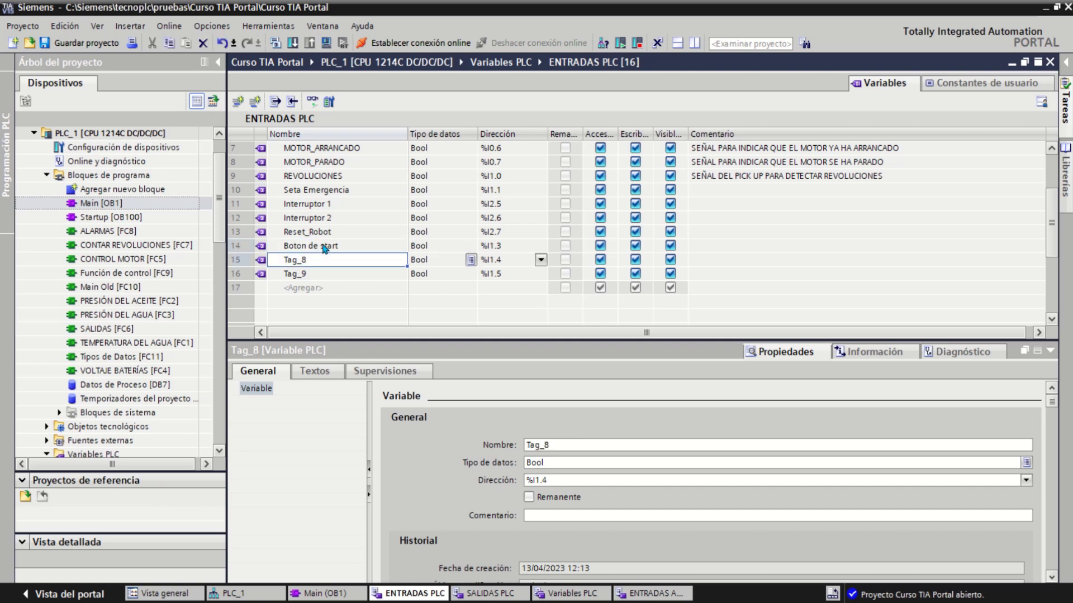
# Rename Tag_8 as "Boton de paro" and Tag_9 as "boton auxiliar" in the ENTRADAS PLC table
pyautogui.write('Bo')
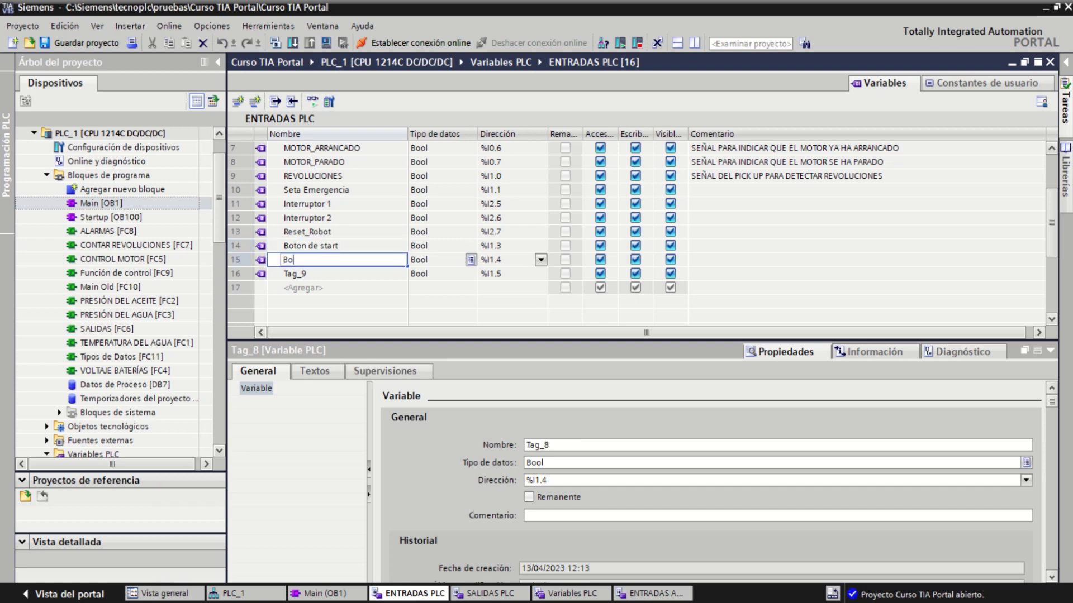
pyautogui.write('ton de paro')
pyautogui.press('Return')
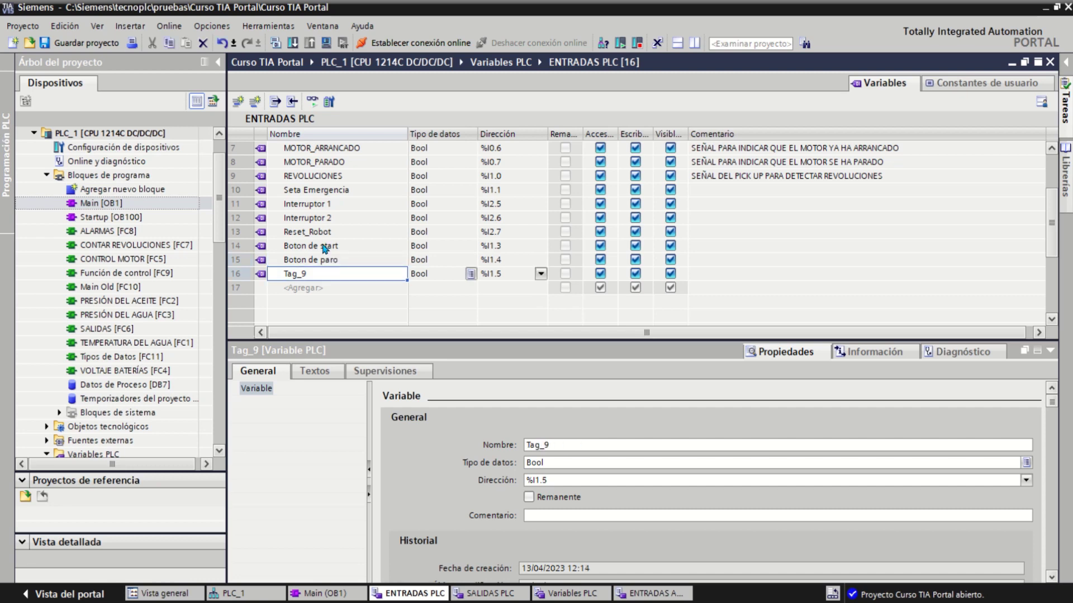
pyautogui.write('boton')
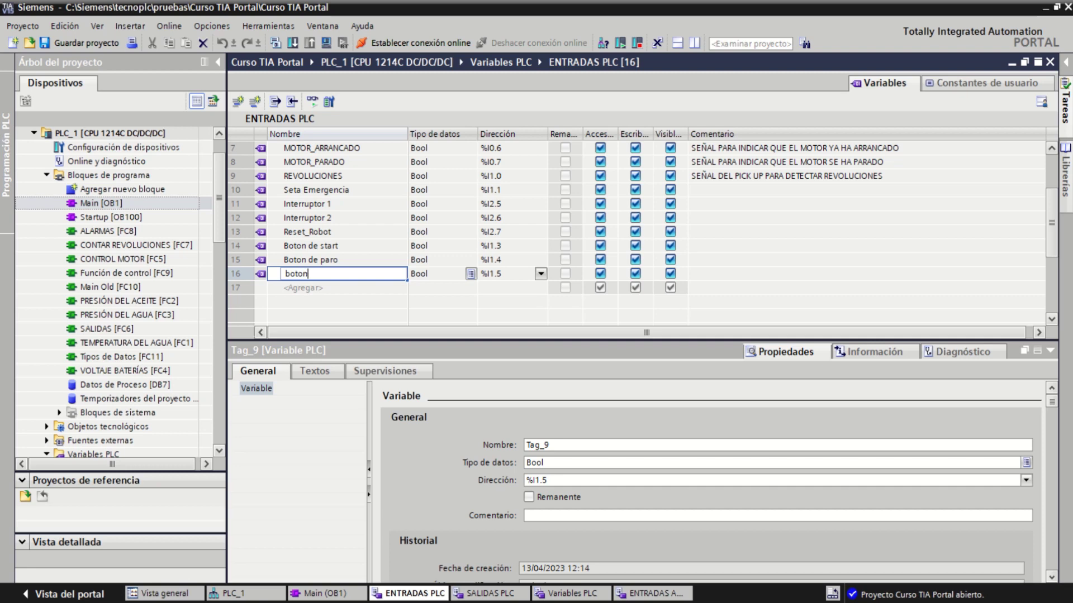
pyautogui.write(' auxiliar')
pyautogui.press('Return')
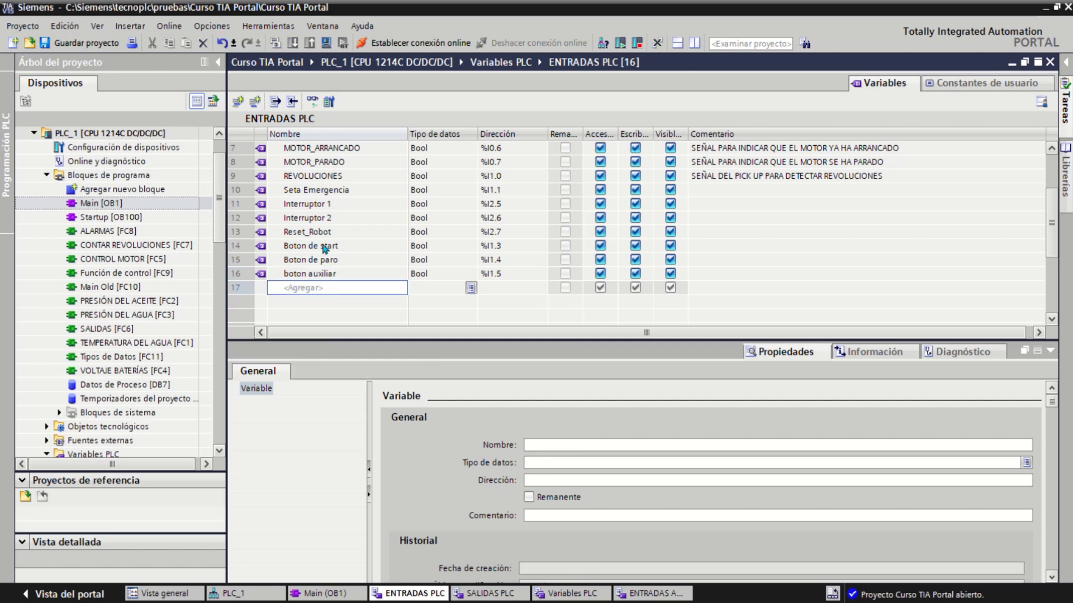
# Check the variable names shown on the contacts and coil of segment 39 in Main [OB1]
pyautogui.click(335, 594)
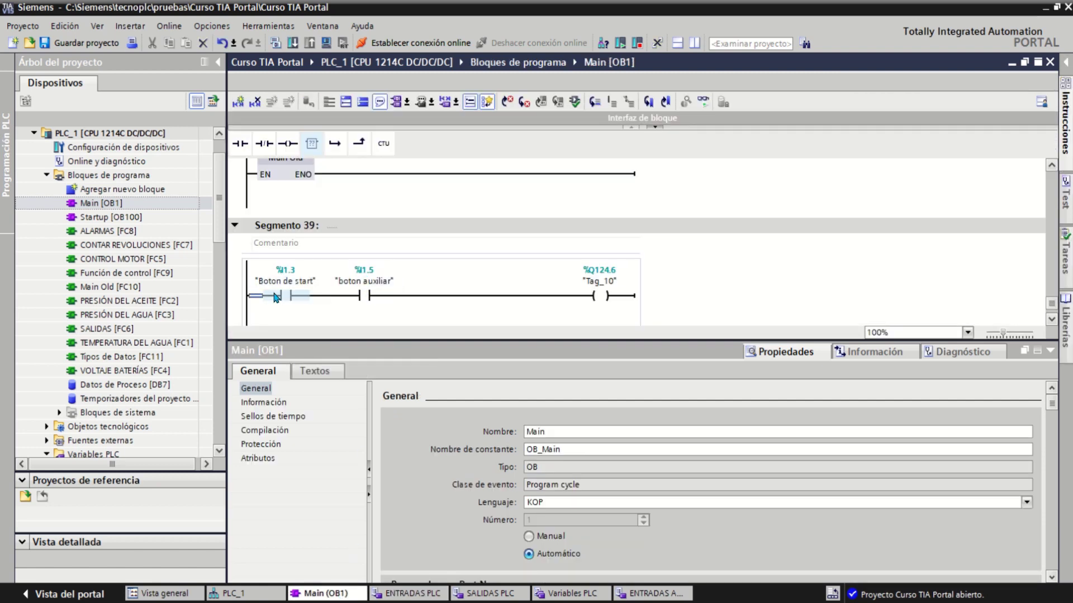
pyautogui.click(277, 229)
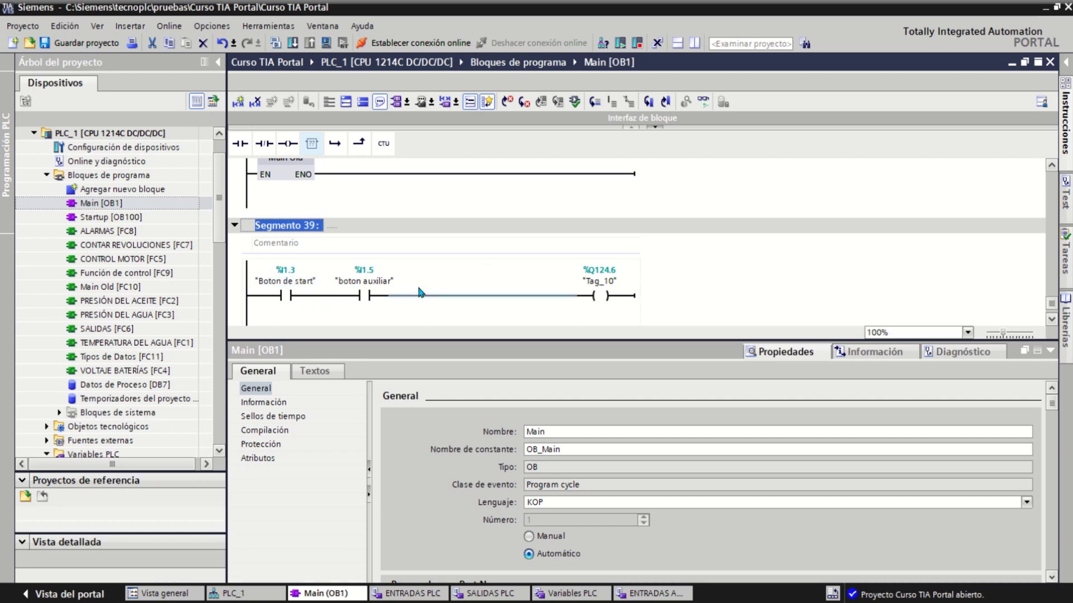
pyautogui.click(256, 297)
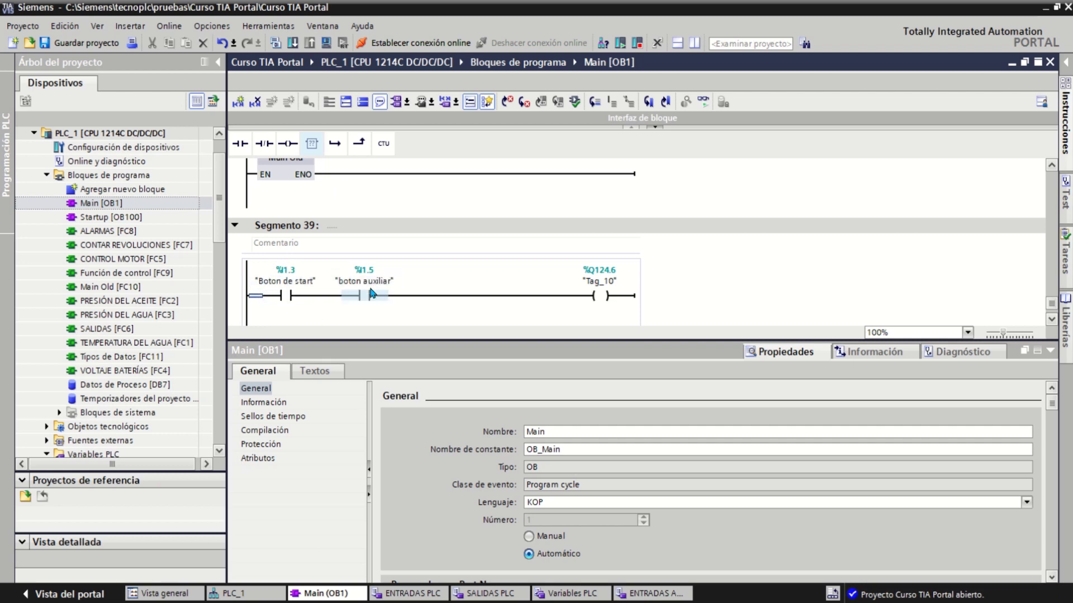
# Inspect the variable properties of the boton auxiliar contact, the Tag_10 coil and the Boton de start contact in segment 39
pyautogui.click(368, 301)
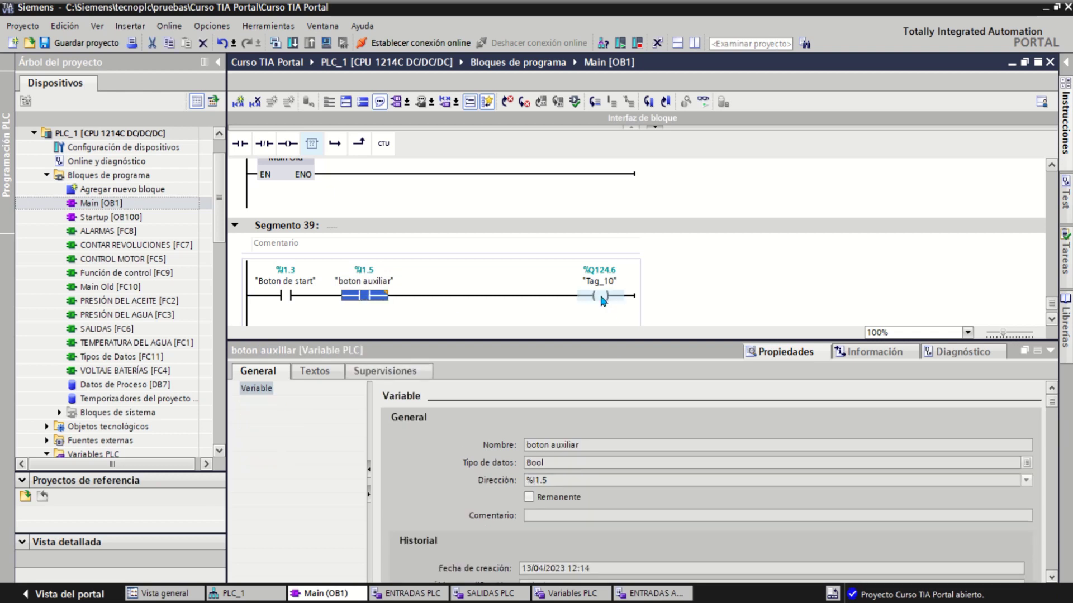
pyautogui.click(602, 298)
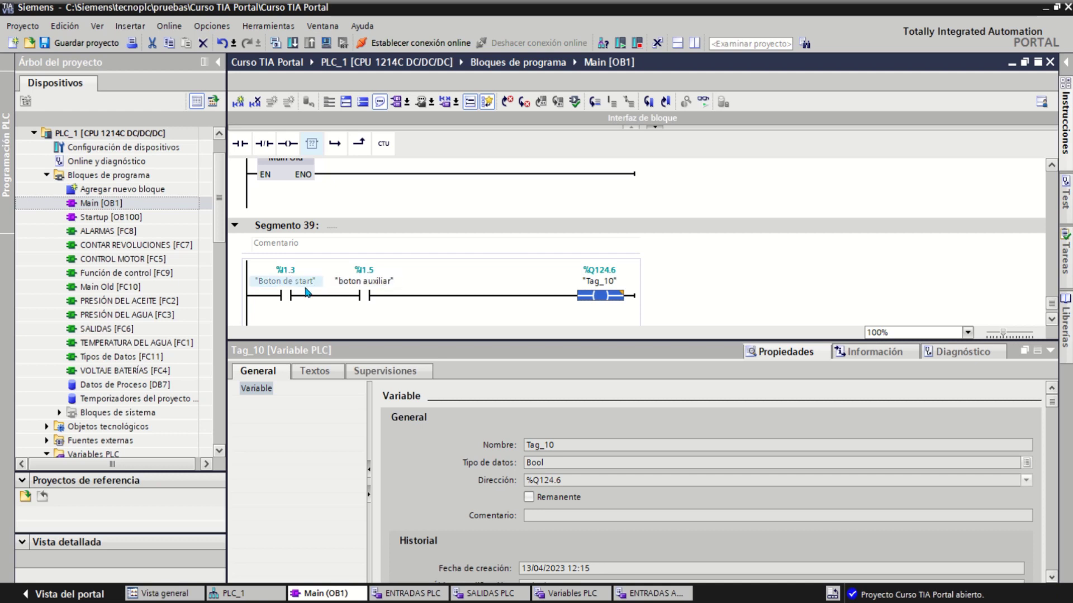
pyautogui.click(287, 284)
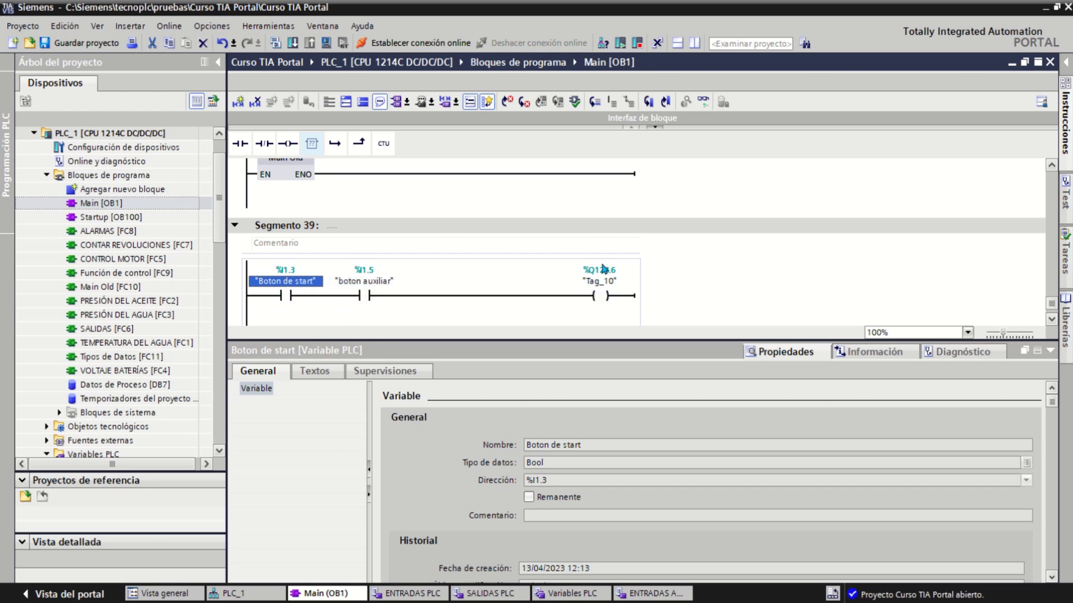
# Rename the output variable Tag_10 in the SALIDAS PLC table as Alarma_10
pyautogui.click(489, 596)
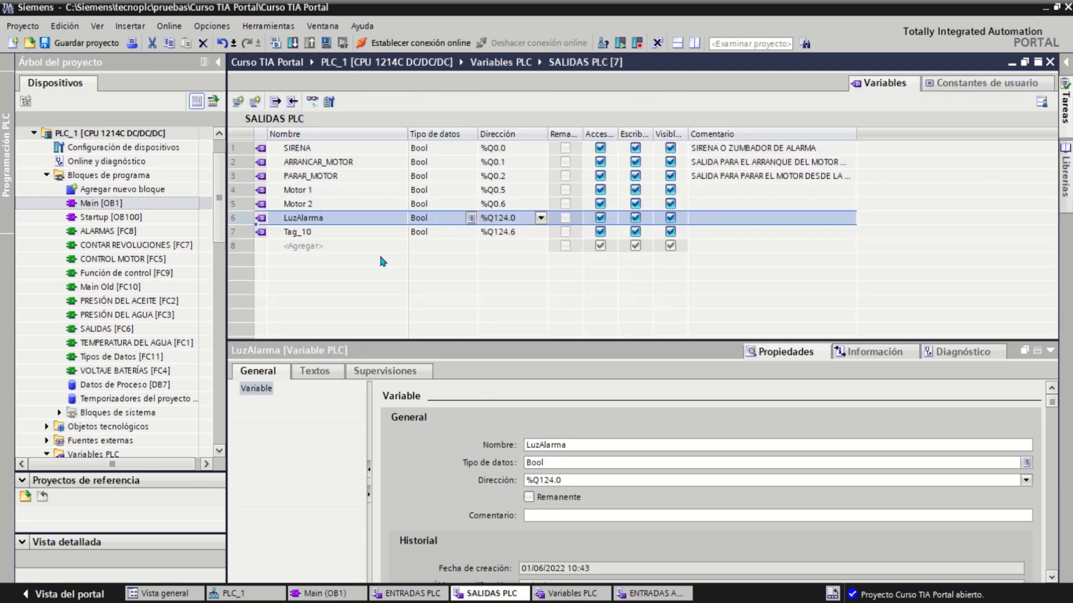
pyautogui.click(317, 234)
pyautogui.click(317, 233)
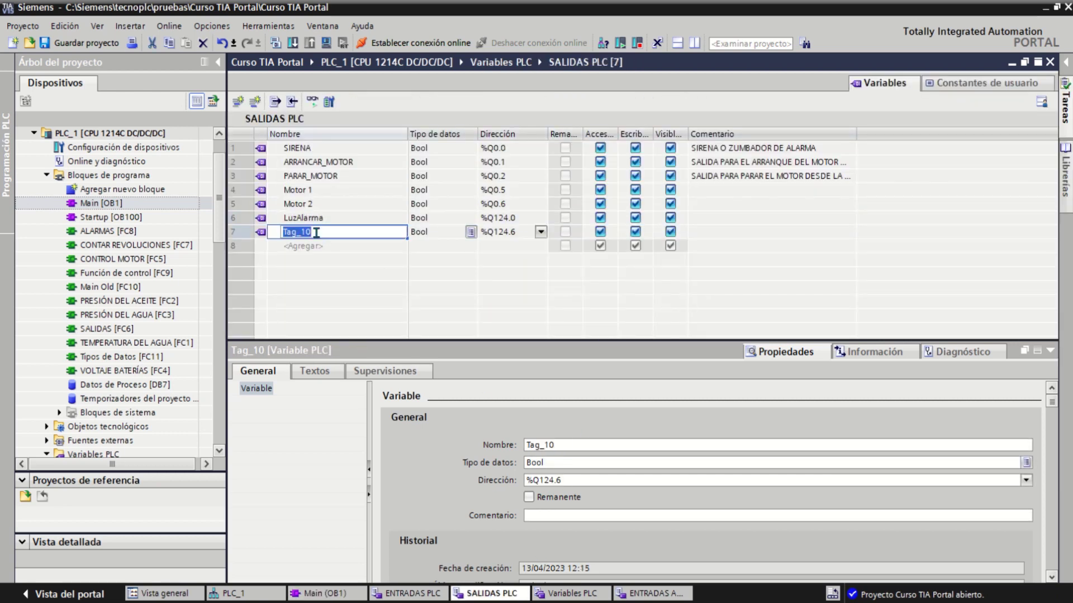
pyautogui.write('A')
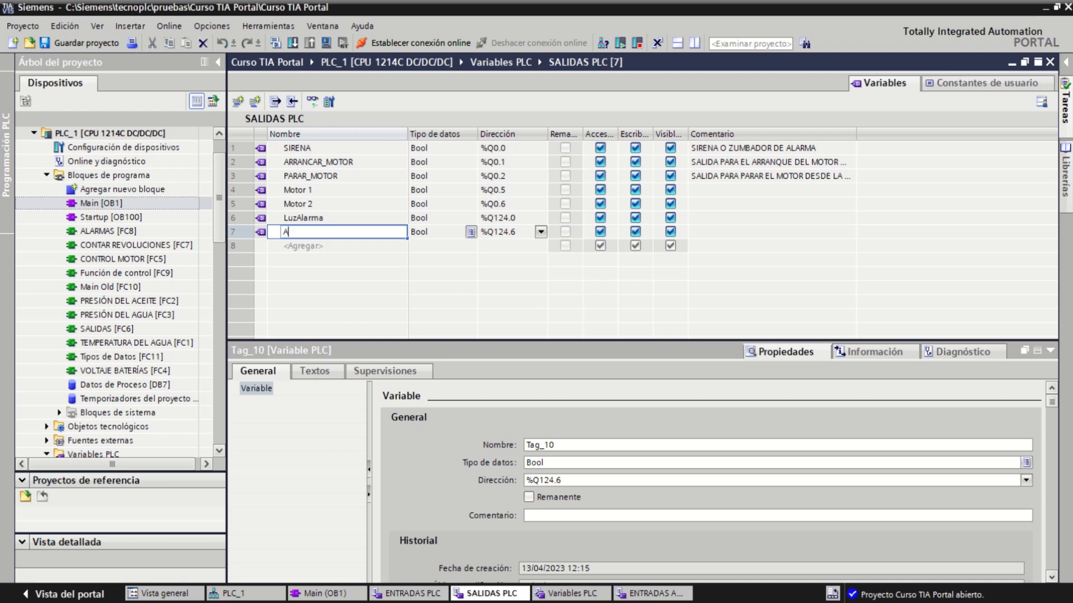
pyautogui.write('larma_10')
pyautogui.press('Return')
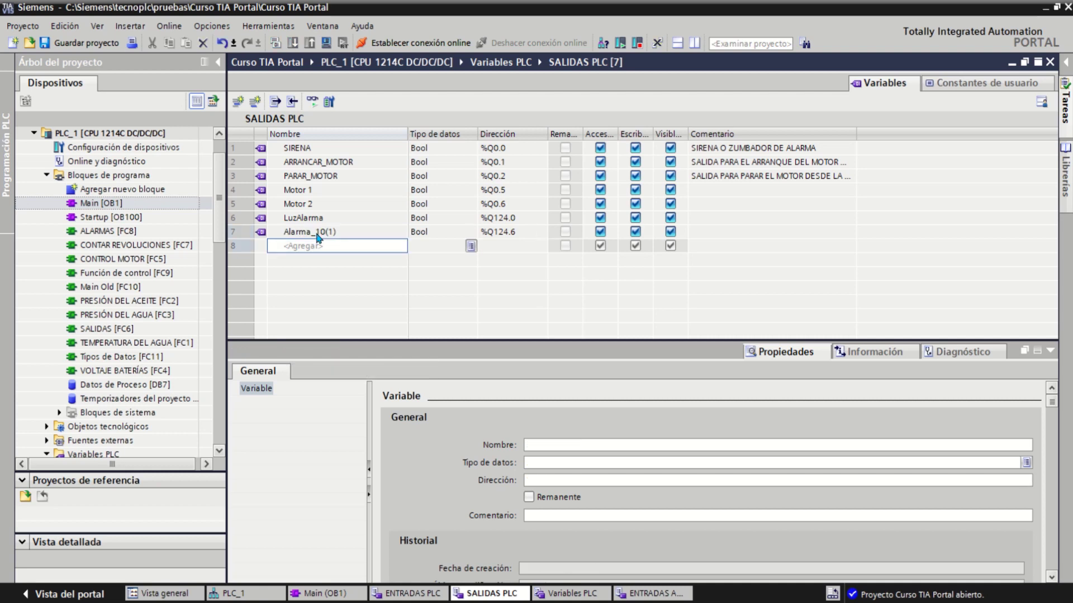
# Try to change the number in the %Q124.6 output variable's name from the SALIDAS PLC table to 12
pyautogui.click(352, 233)
pyautogui.click(352, 232)
pyautogui.click(352, 232)
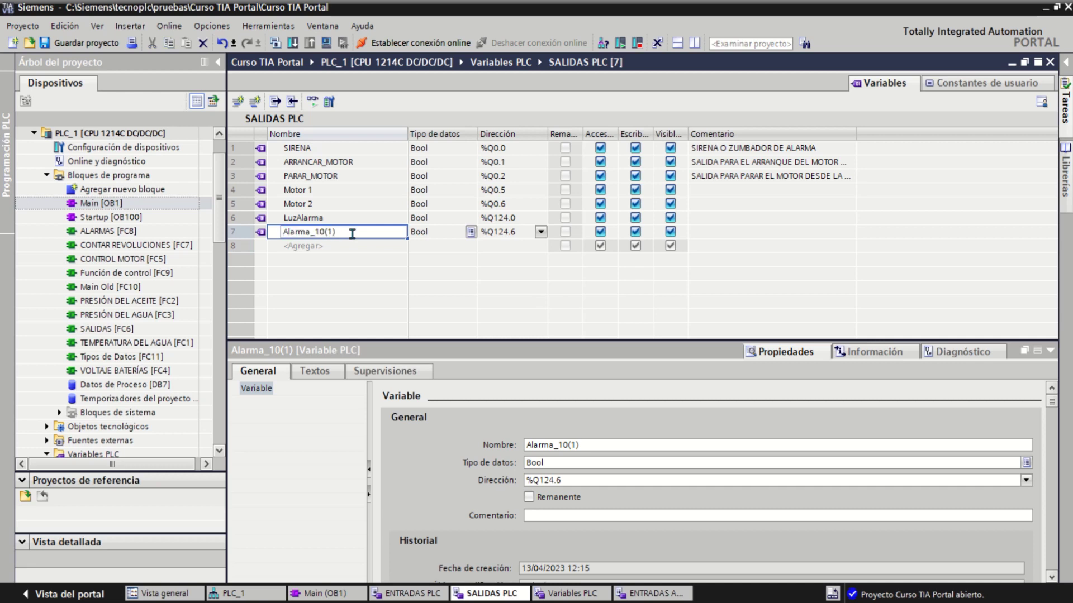
pyautogui.press('BackSpace')
pyautogui.press('BackSpace')
pyautogui.press('BackSpace')
pyautogui.press('BackSpace')
pyautogui.press('BackSpace')
pyautogui.write('12')
pyautogui.press('Return')
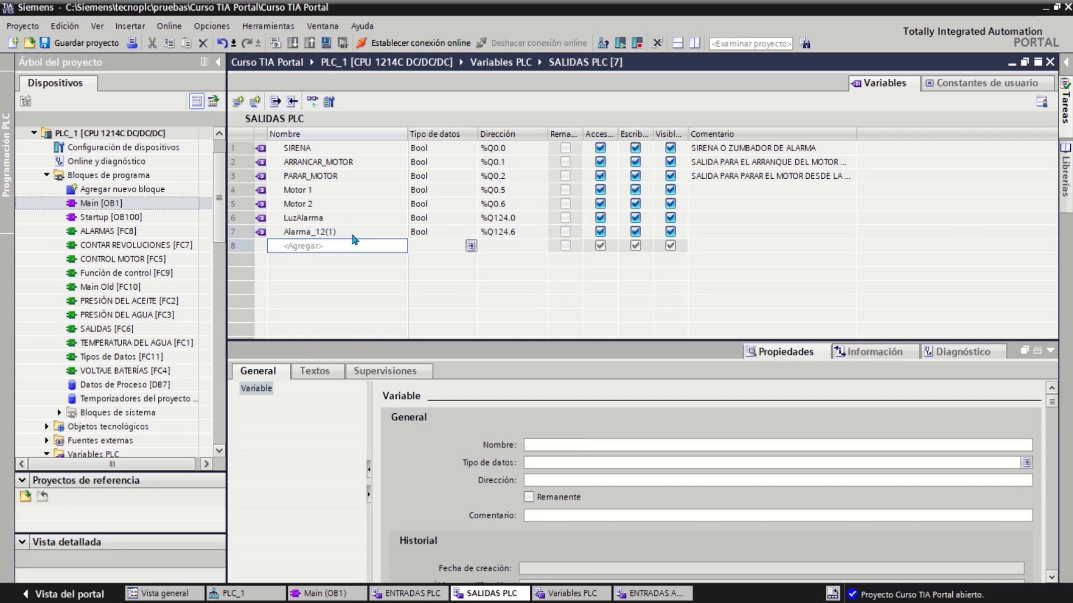
# Rename the %Q124.6 output variable in the SALIDAS PLC table as Alarma_luz
pyautogui.click(351, 234)
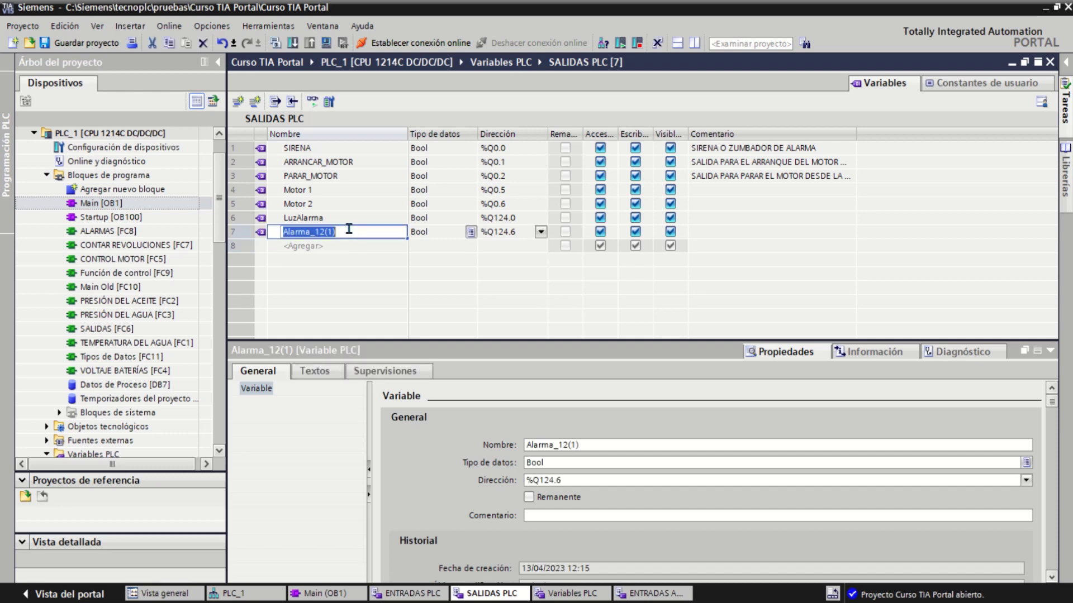
pyautogui.moveTo(348, 233); pyautogui.dragTo(316, 230)
pyautogui.write('luz')
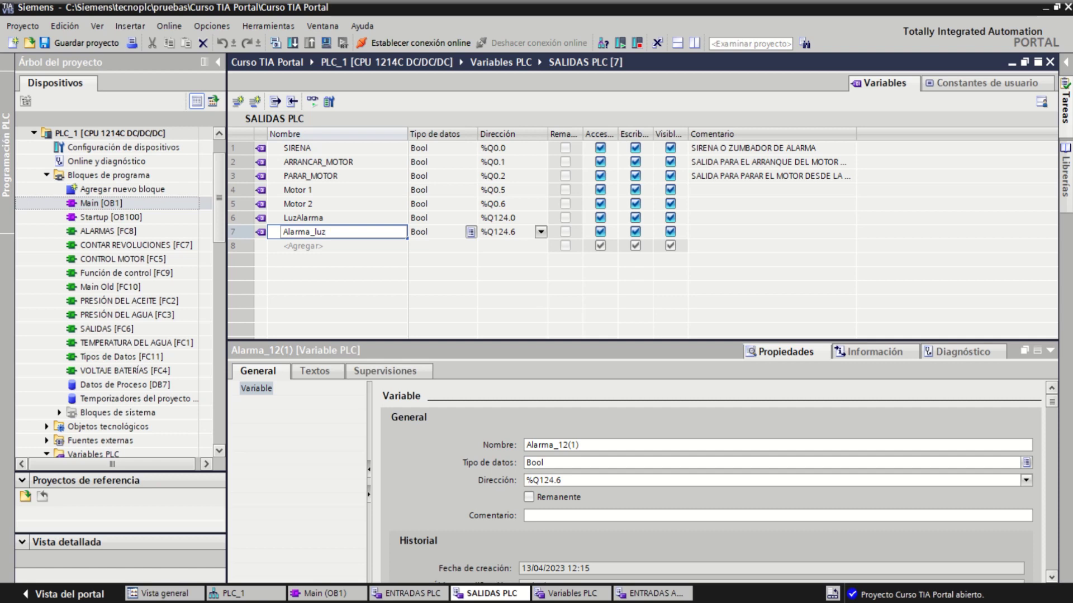
pyautogui.press('Return')
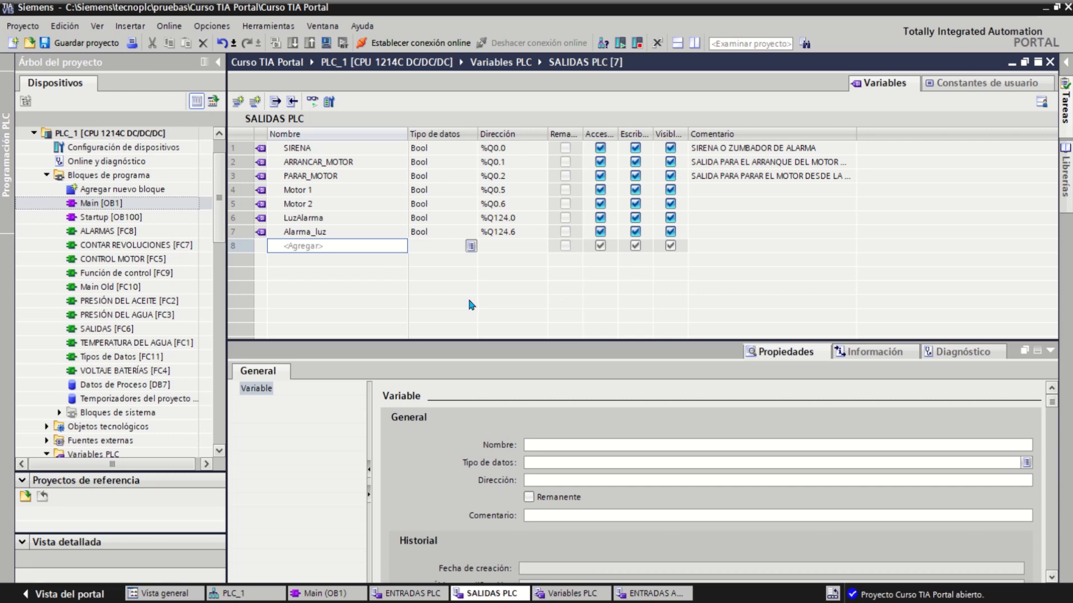
pyautogui.click(713, 189)
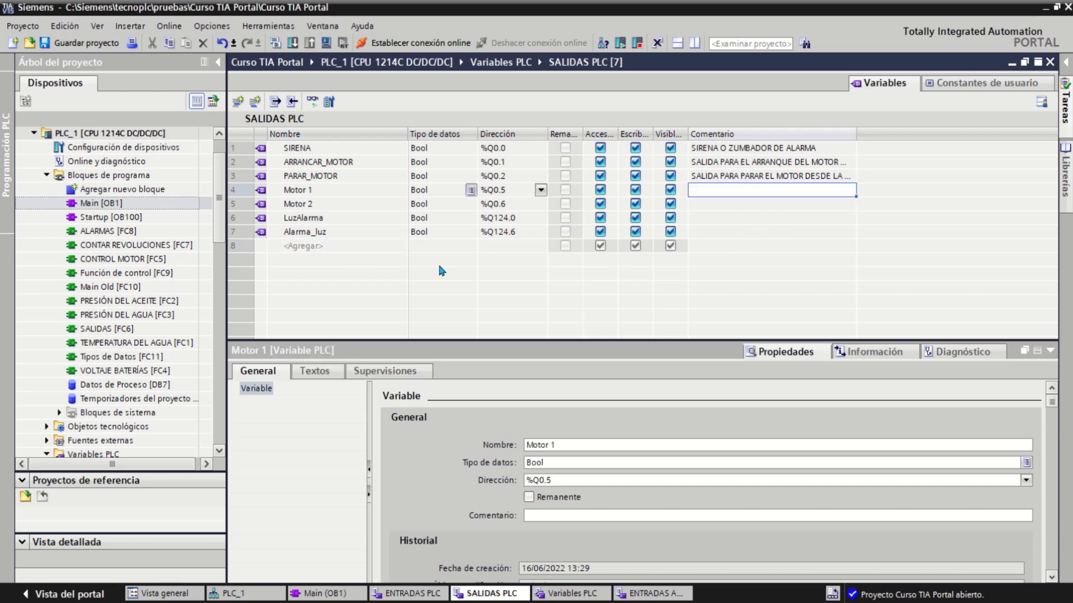
pyautogui.click(361, 245)
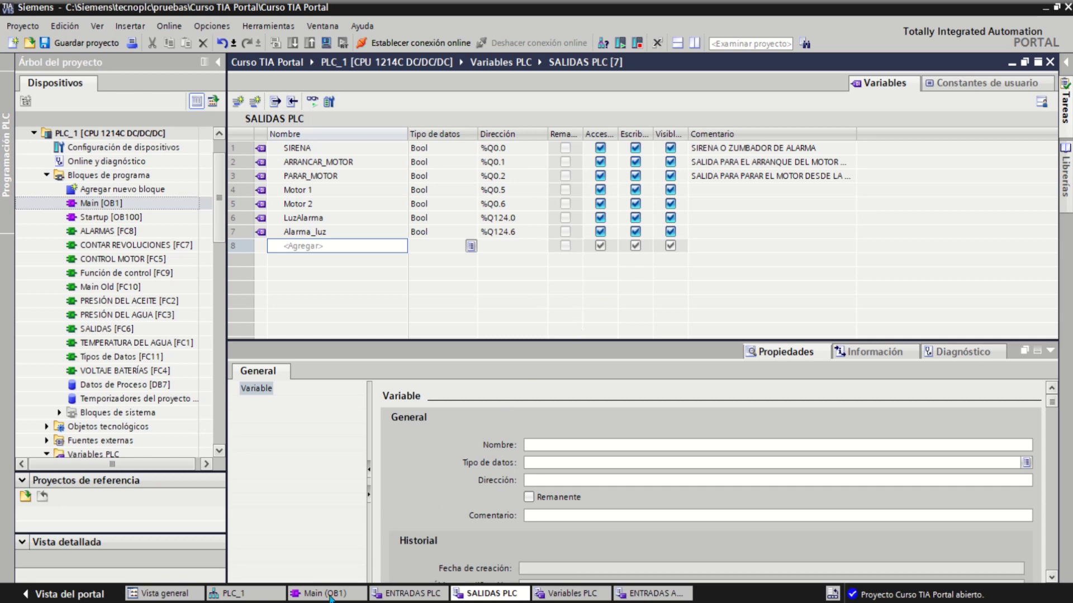
# Switch to the tecnoplc.com article in Chrome and review its contents index and the sections on PLC input and output addressing
pyautogui.moveTo(321, 600)
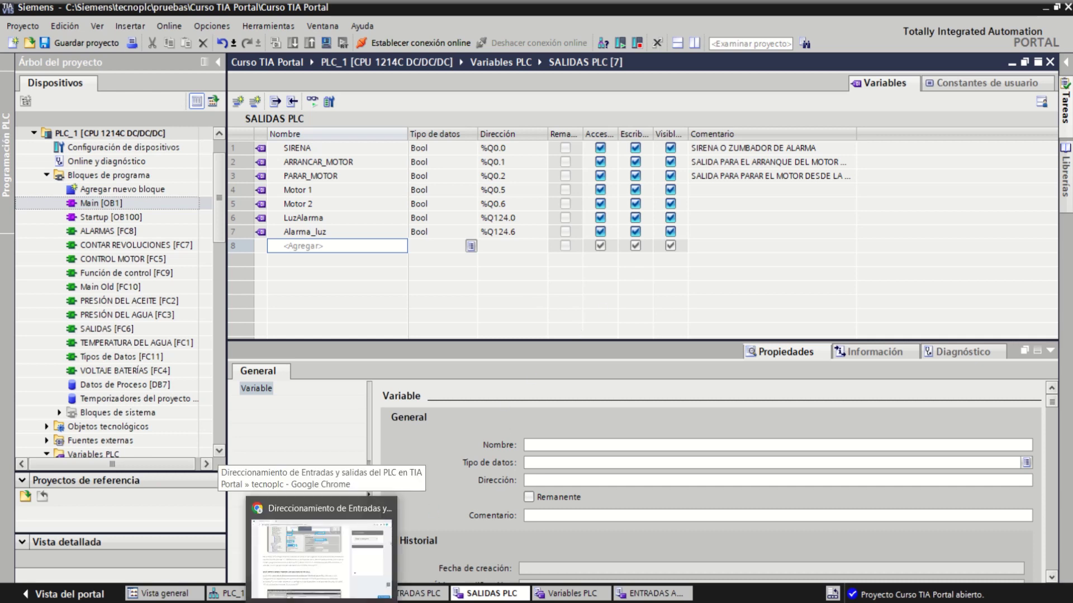
pyautogui.click(321, 553)
pyautogui.scroll(10, 726, 374)
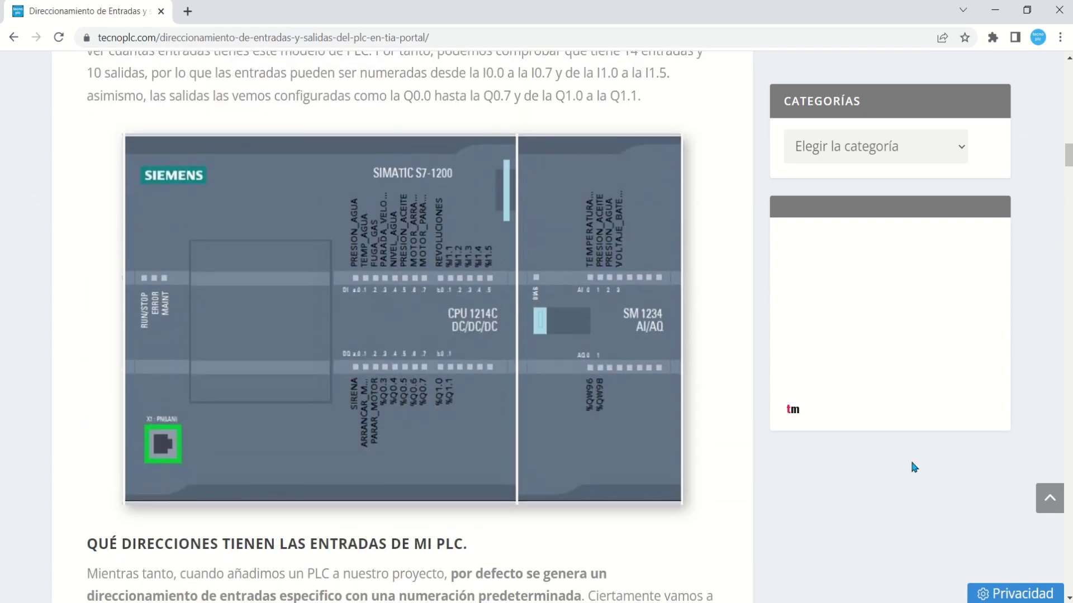
pyautogui.click(1050, 498)
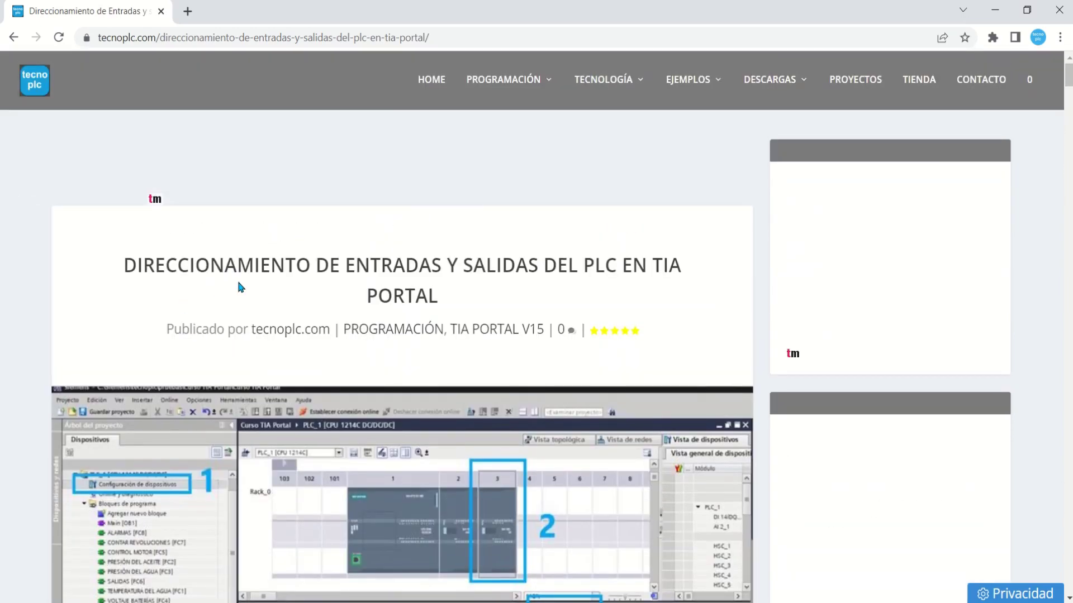
pyautogui.scroll(-3, 280, 268)
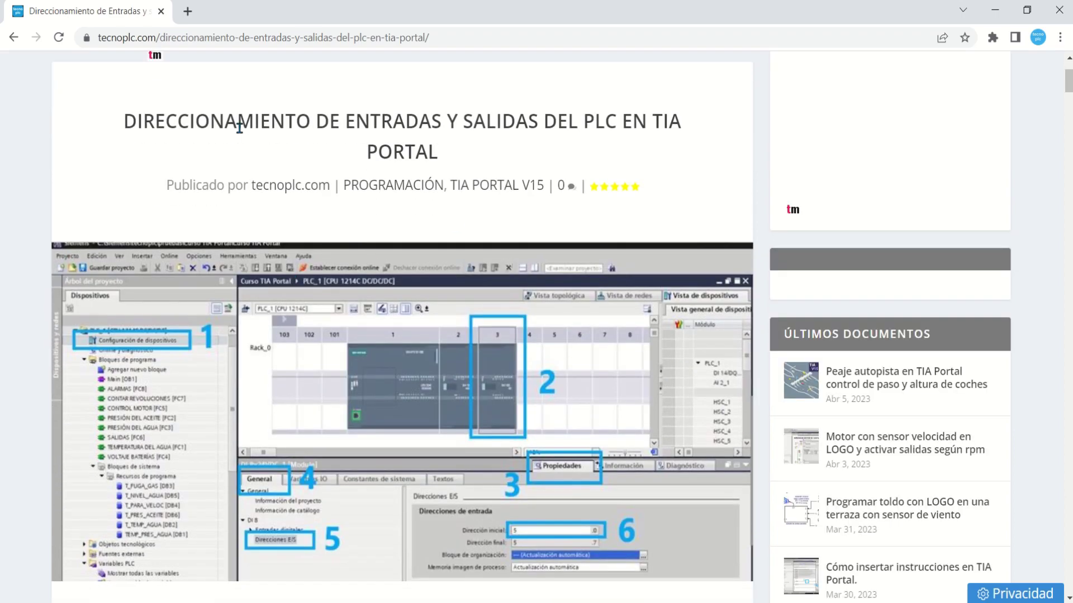
pyautogui.scroll(-3, 425, 168)
pyautogui.scroll(-12, 425, 171)
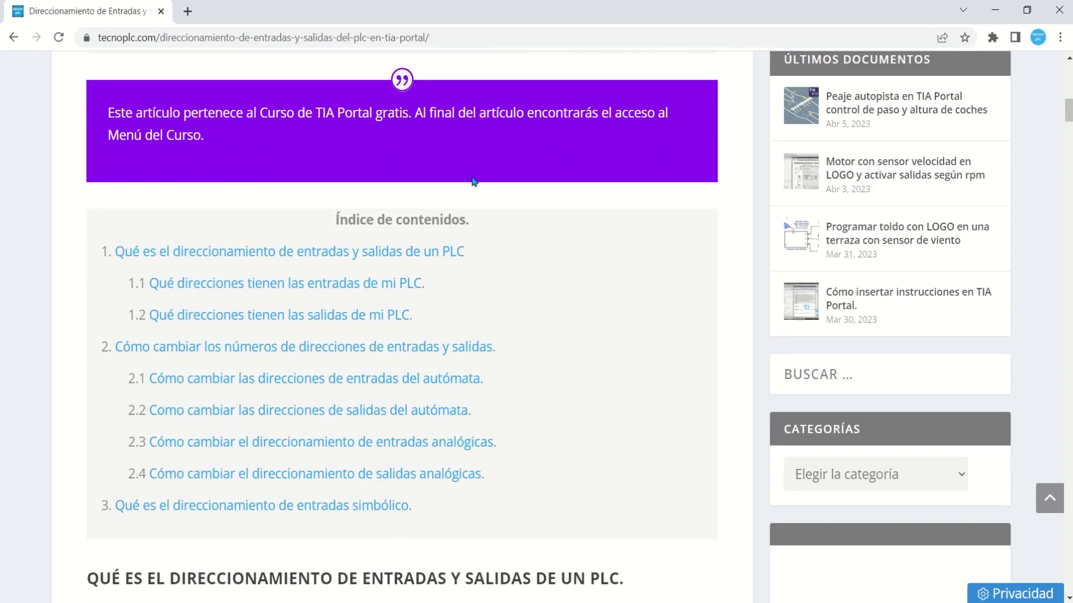
pyautogui.scroll(-6, 405, 233)
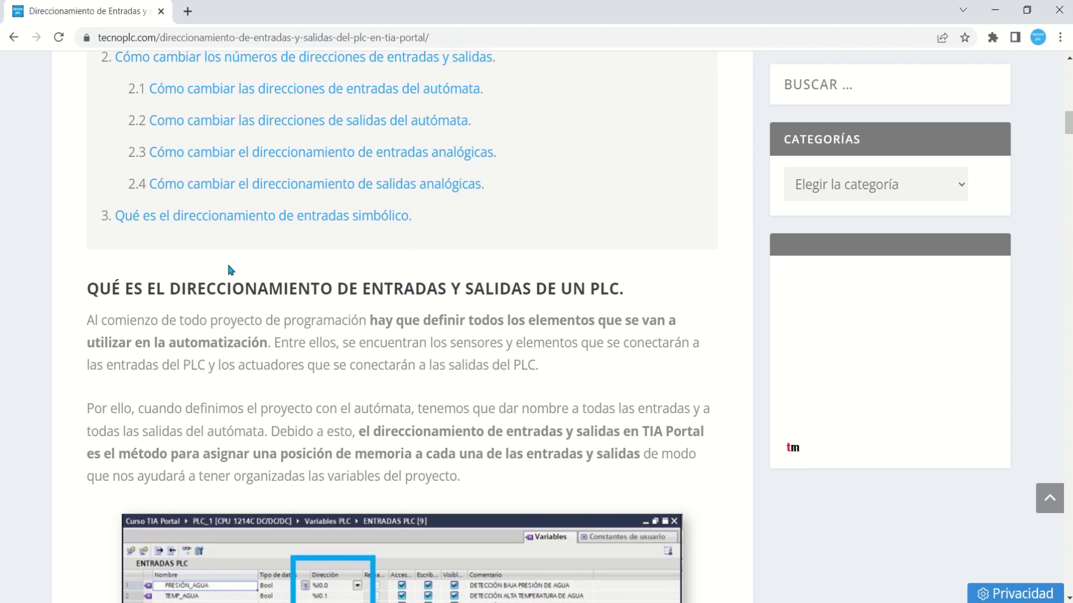
pyautogui.scroll(-3, 212, 308)
pyautogui.scroll(-15, 270, 256)
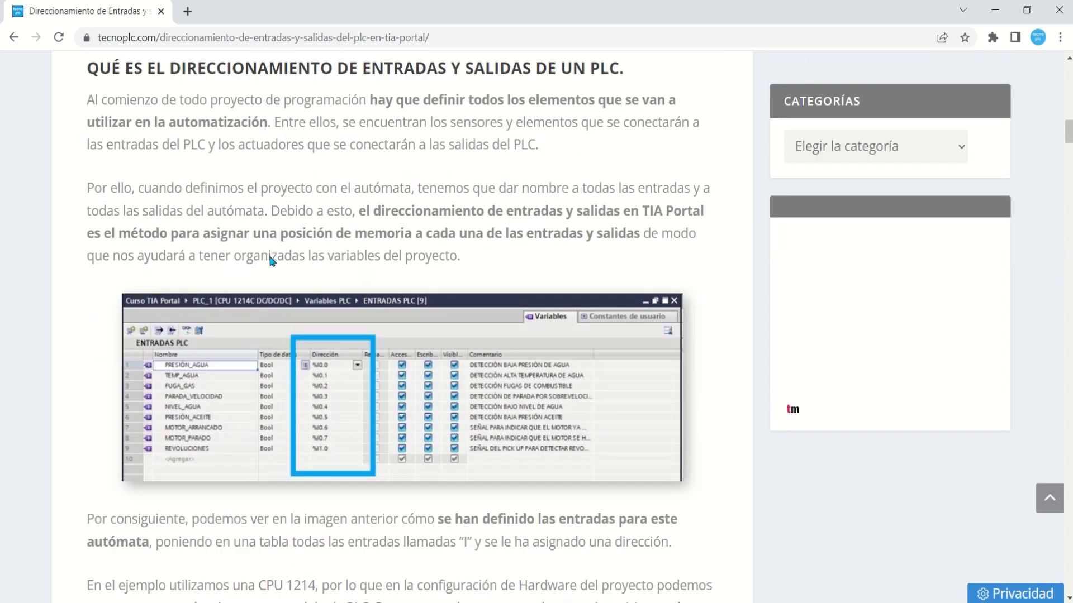
pyautogui.scroll(-6, 426, 342)
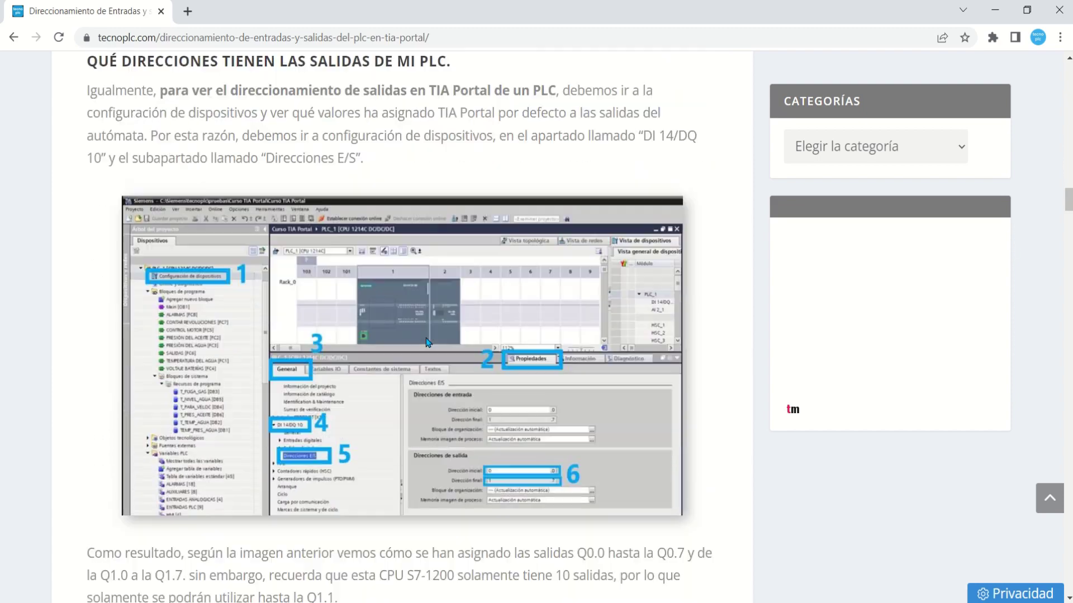
# Locate the site search field beside the article's contents index and view its search suggestions
pyautogui.click(1048, 504)
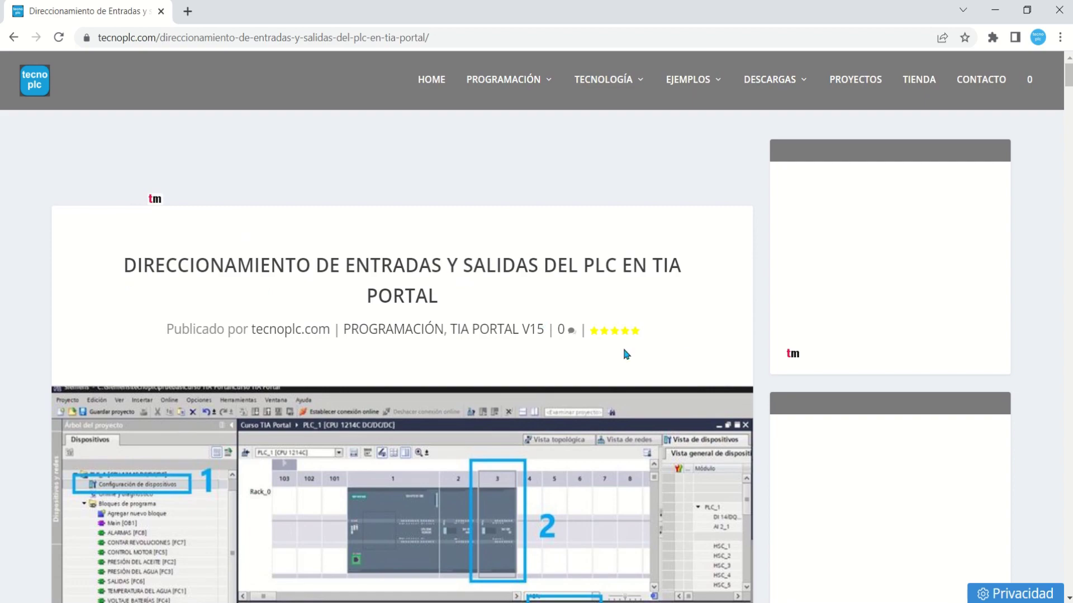
pyautogui.scroll(-15, 622, 349)
pyautogui.scroll(-2, 619, 343)
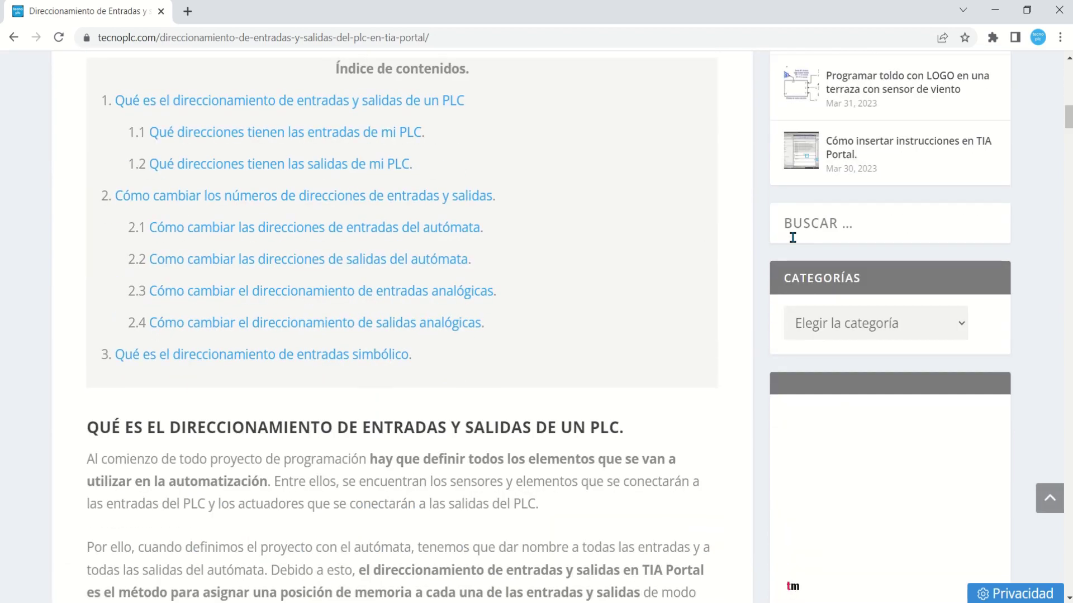
pyautogui.click(809, 225)
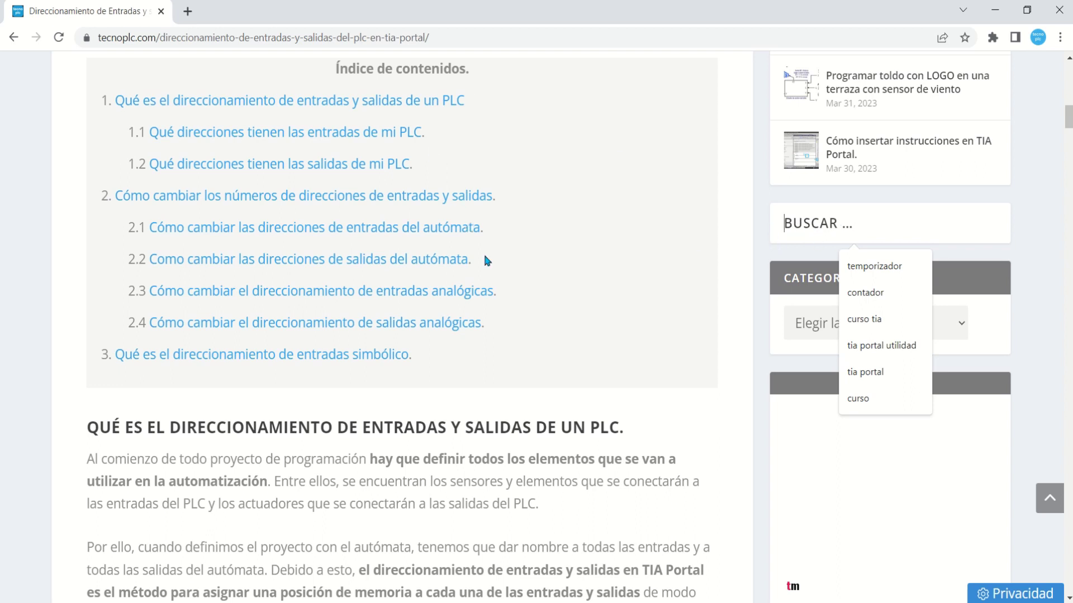
pyautogui.click(647, 426)
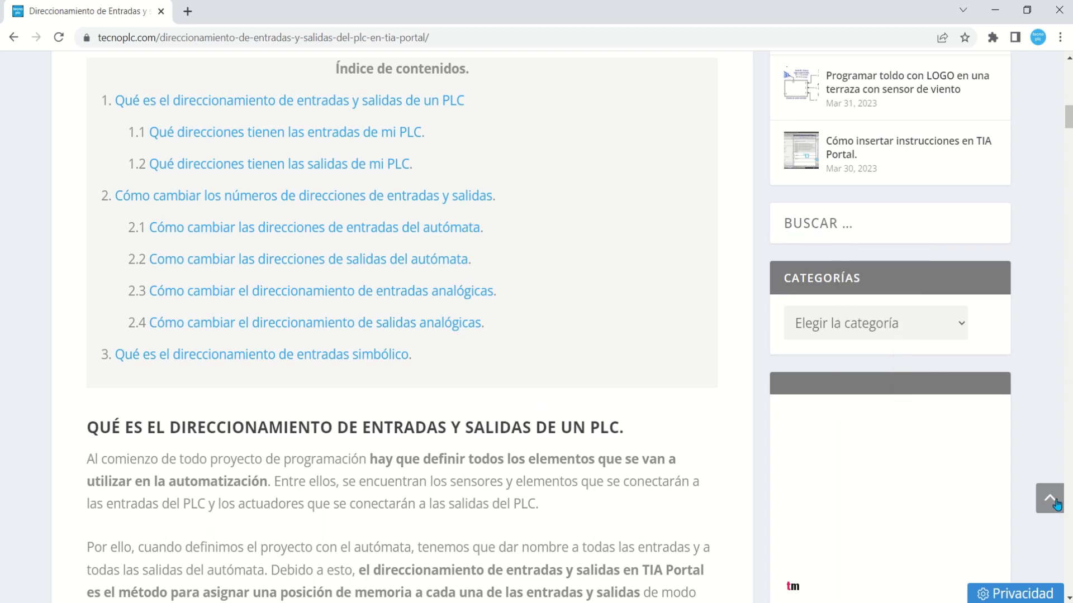
# Go to the tecnoplc.com home page and open the article "Curso TIA Portal aprende a programar paso a paso"
pyautogui.click(1050, 498)
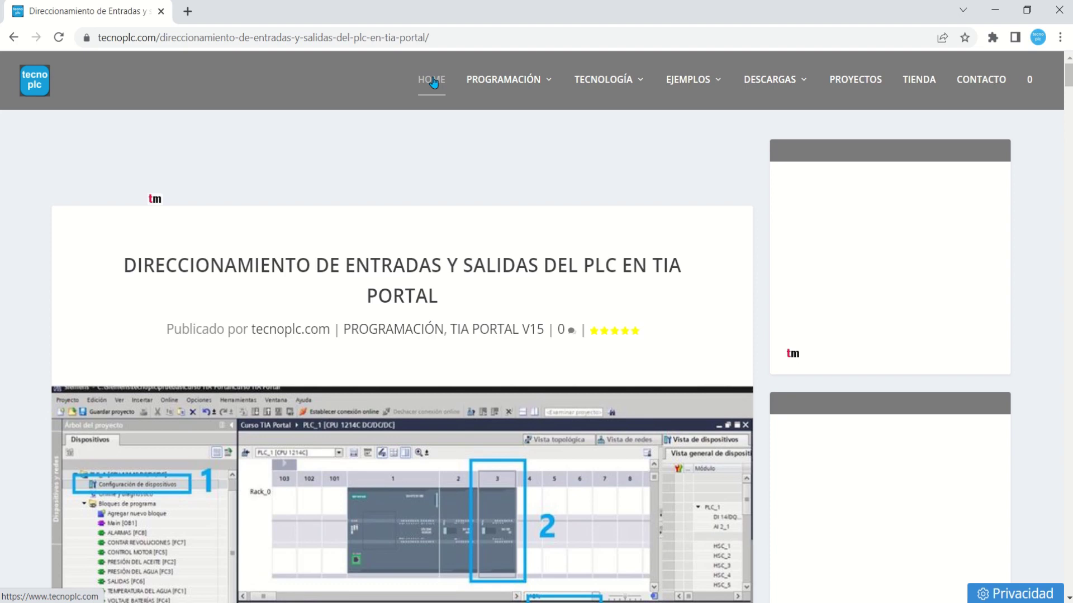
pyautogui.click(433, 82)
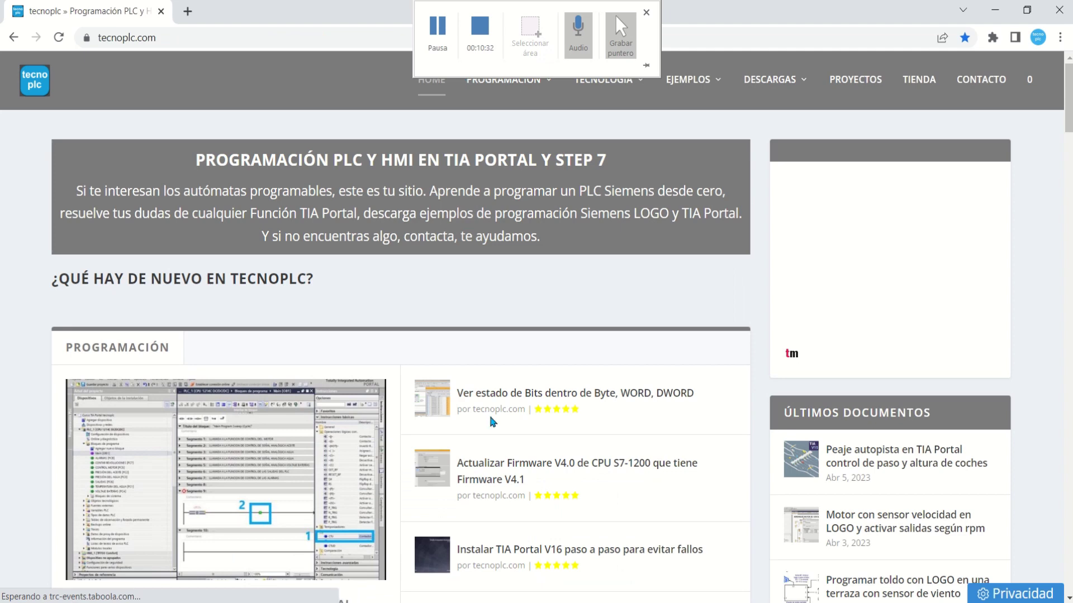
pyautogui.scroll(-5, 495, 424)
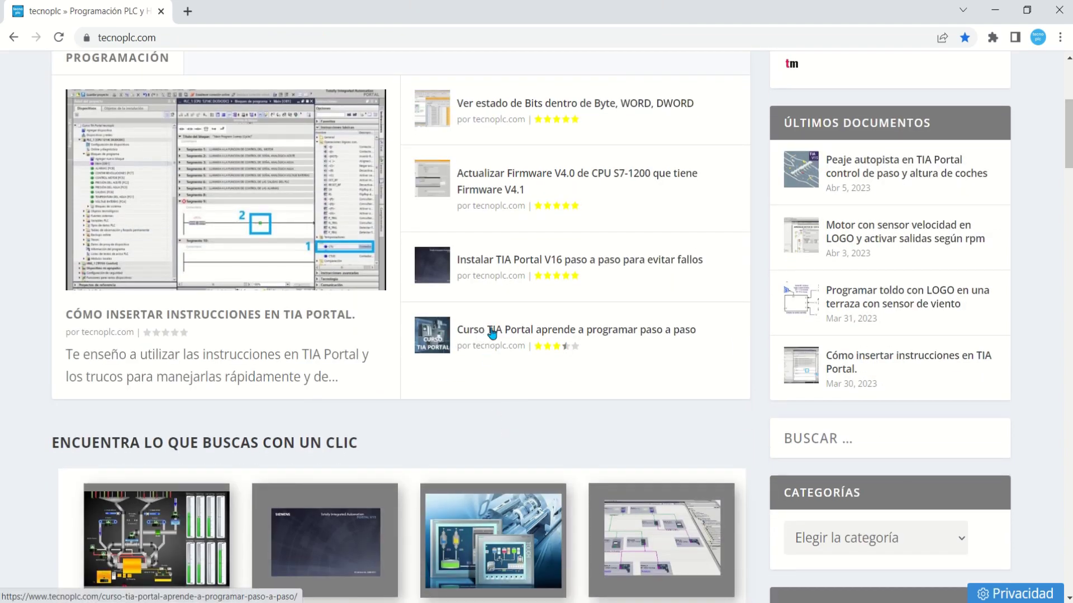
pyautogui.click(492, 334)
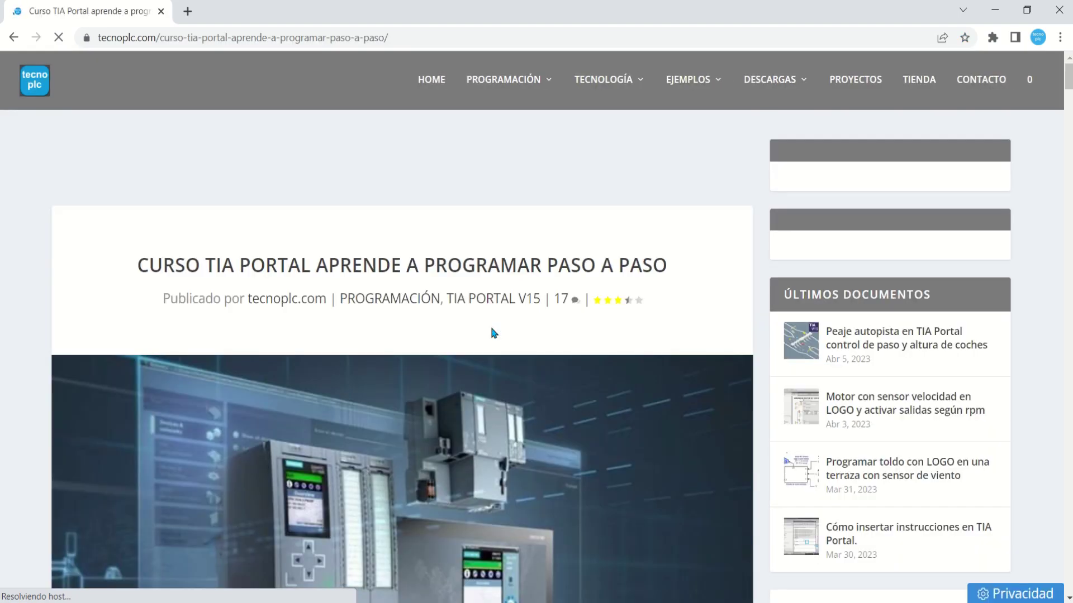
# Go to the course's content menu and expand the "Entradas y salidas del PLC" section to show its topics
pyautogui.scroll(-10, 490, 326)
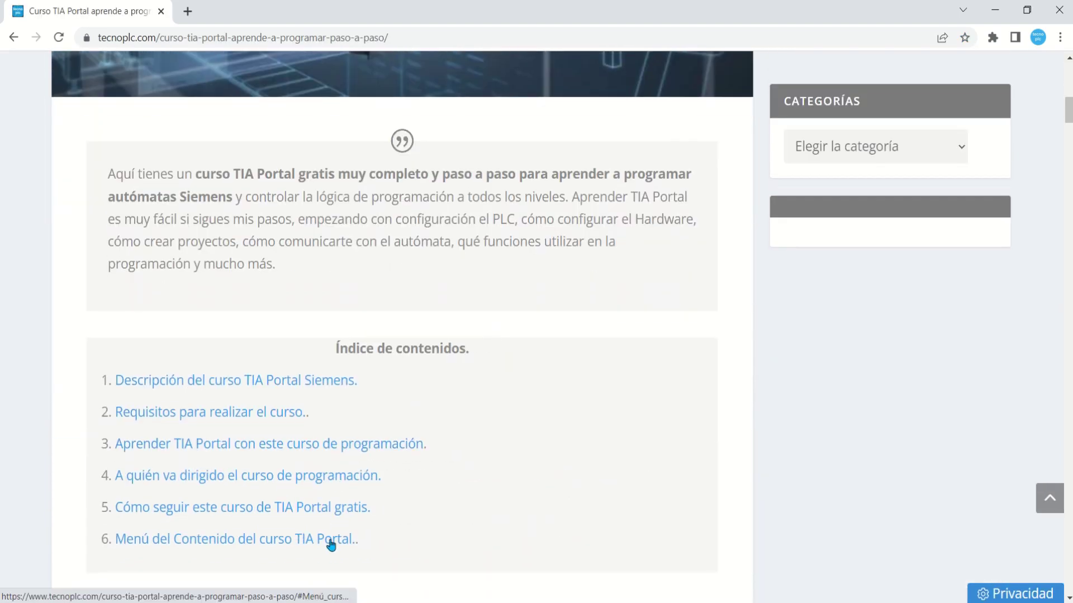
pyautogui.click(330, 540)
pyautogui.scroll(-8, 321, 452)
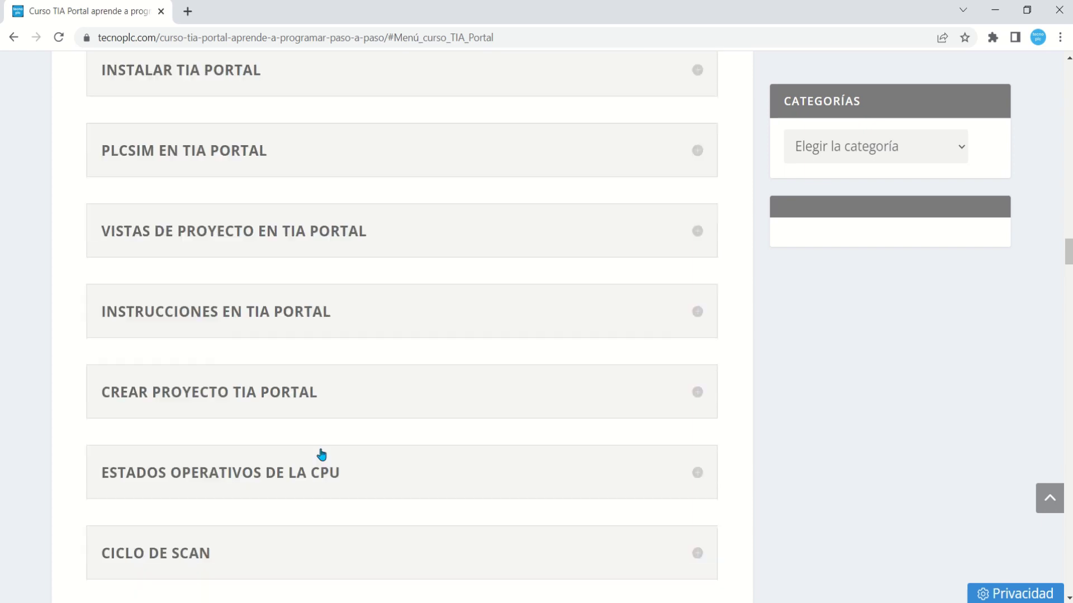
pyautogui.scroll(-3, 330, 345)
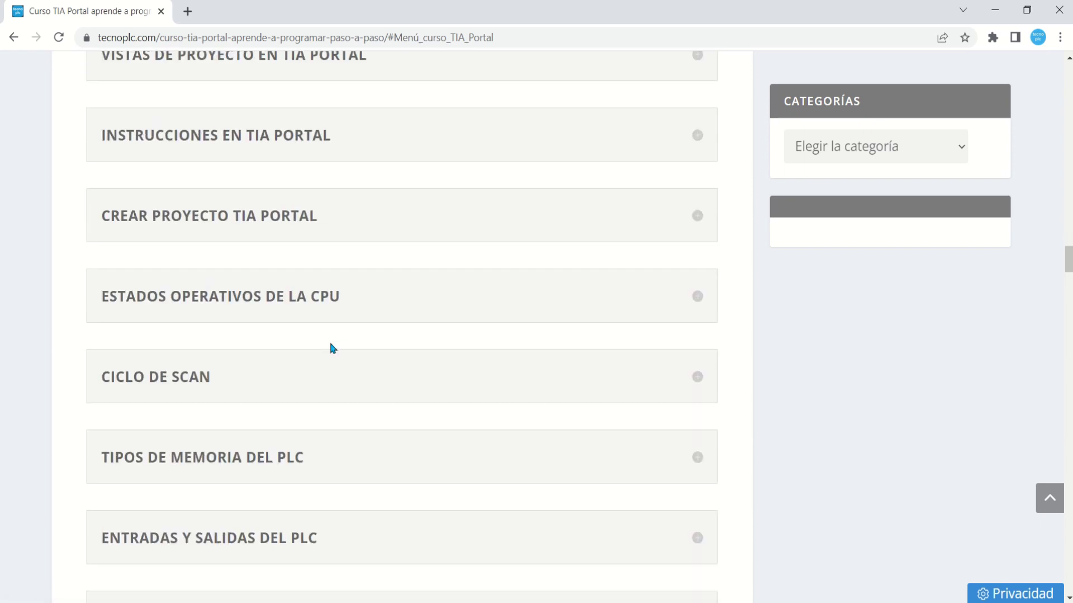
pyautogui.scroll(-3, 331, 348)
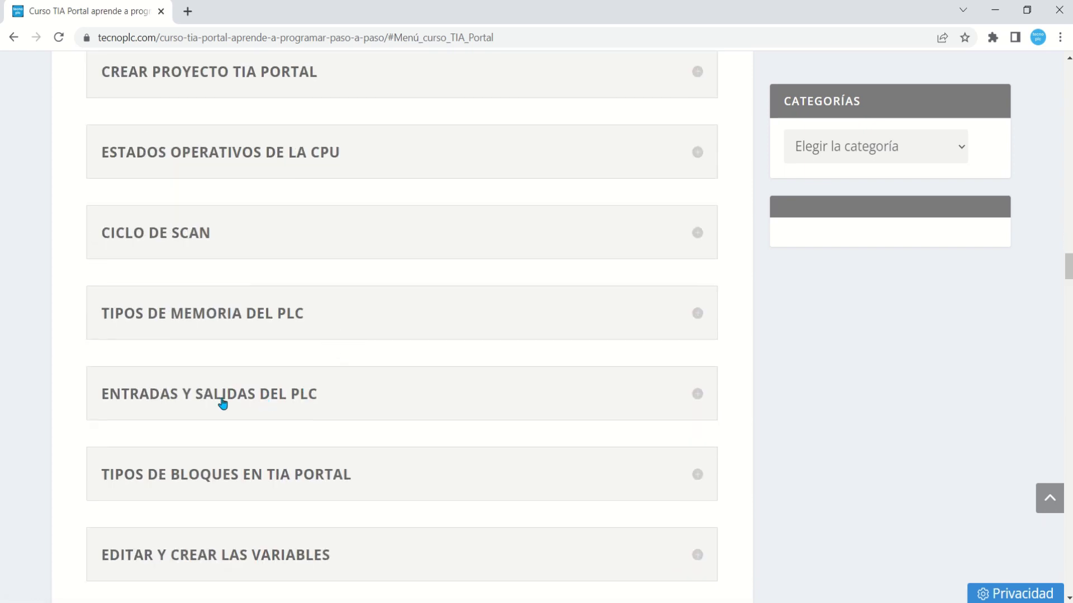
pyautogui.click(222, 404)
pyautogui.scroll(-3, 325, 433)
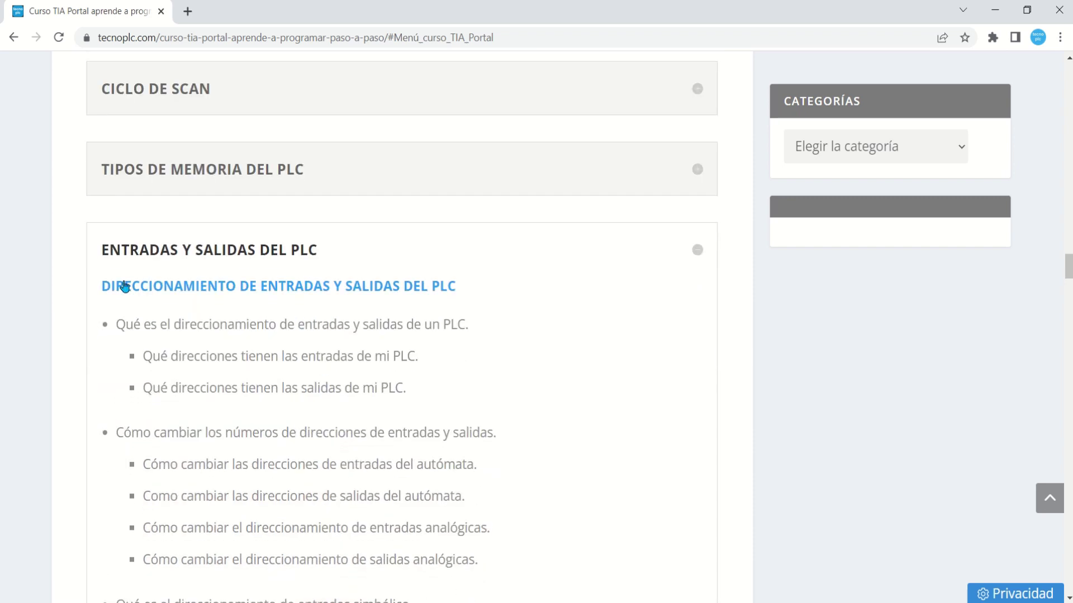
# Open the lesson "Direccionamiento de entradas y salidas del PLC" from the course menu and review its section on the PLC's input addresses
pyautogui.scroll(-3, 352, 288)
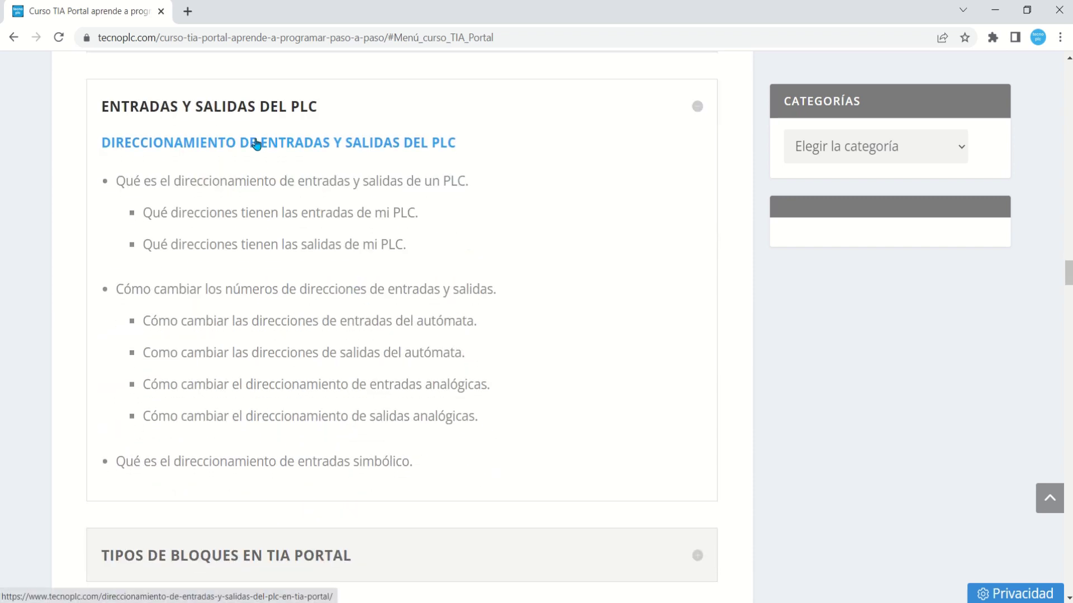
pyautogui.click(256, 144)
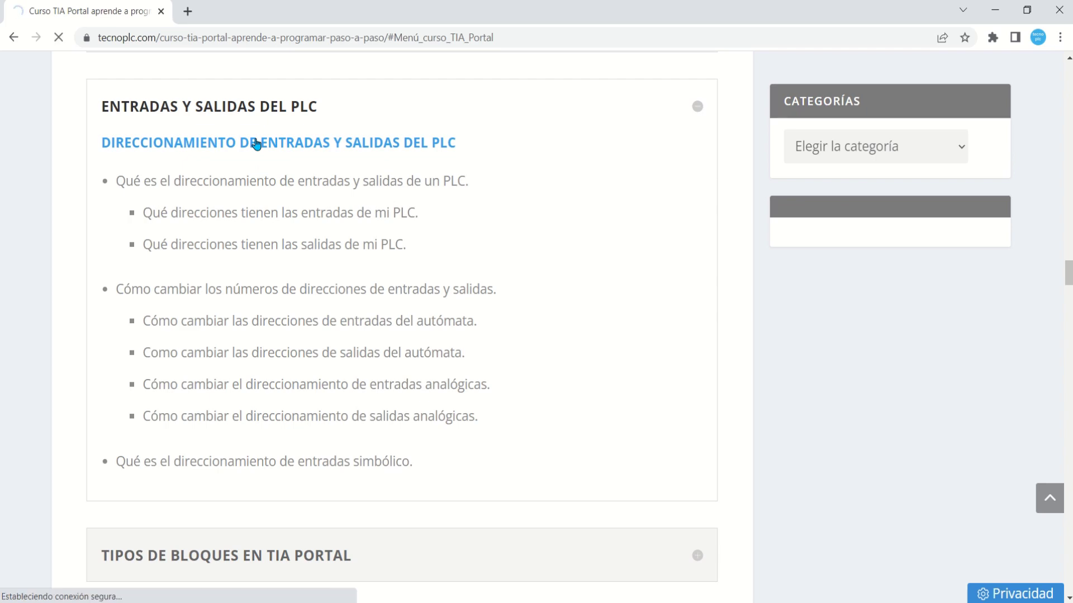
pyautogui.scroll(-10, 352, 240)
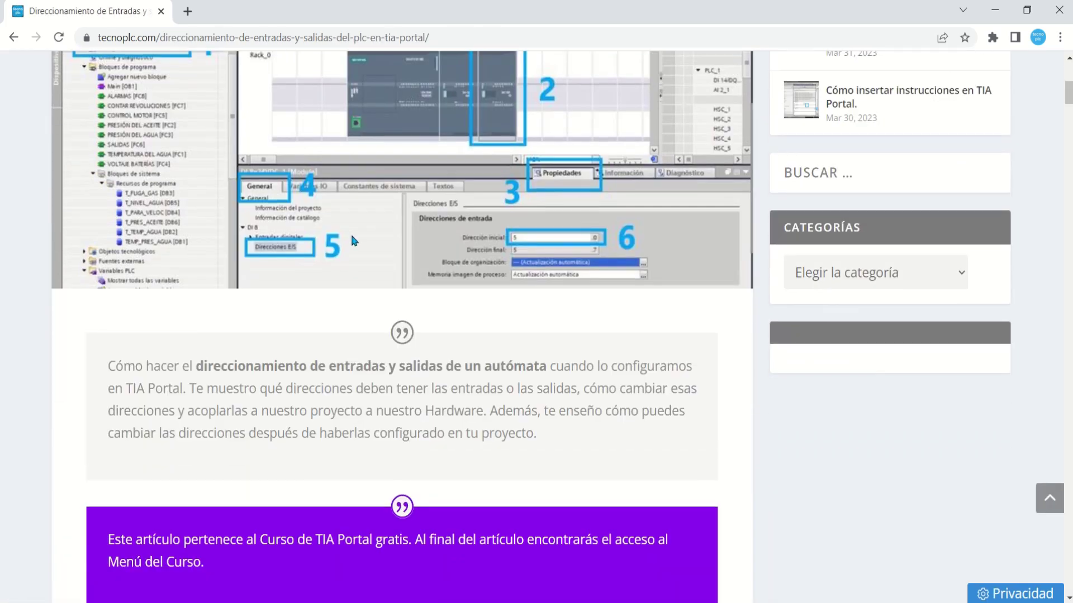
pyautogui.scroll(-20, 352, 240)
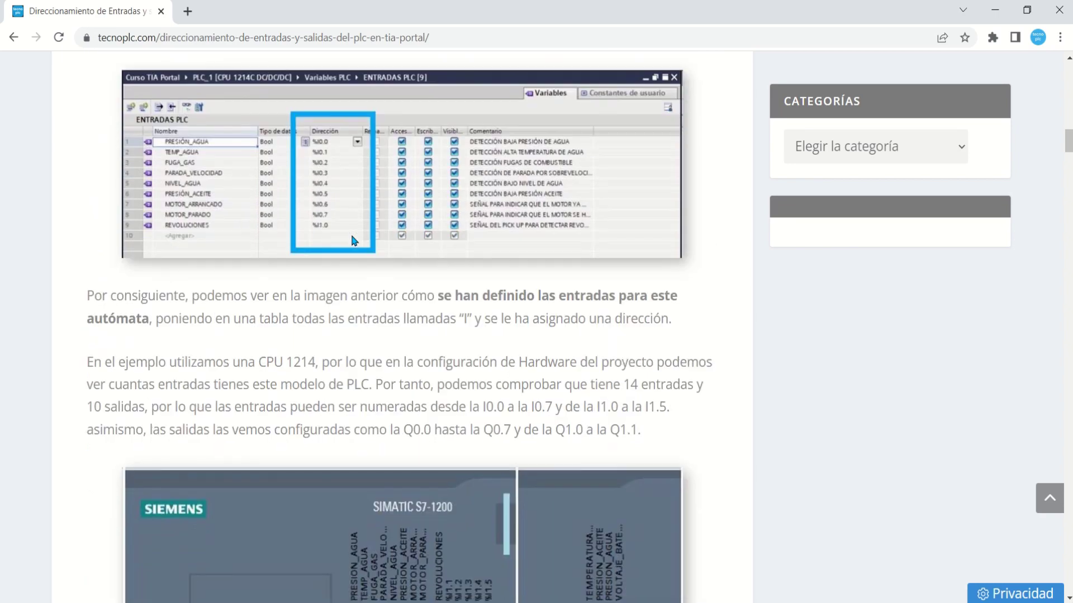
pyautogui.scroll(-10, 352, 240)
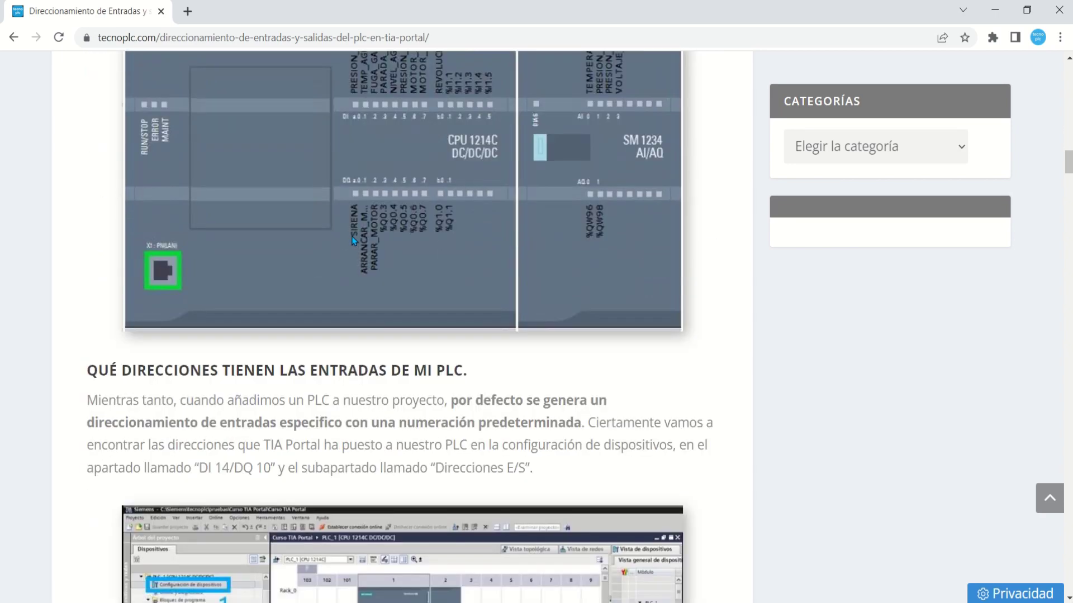
pyautogui.scroll(-4, 352, 240)
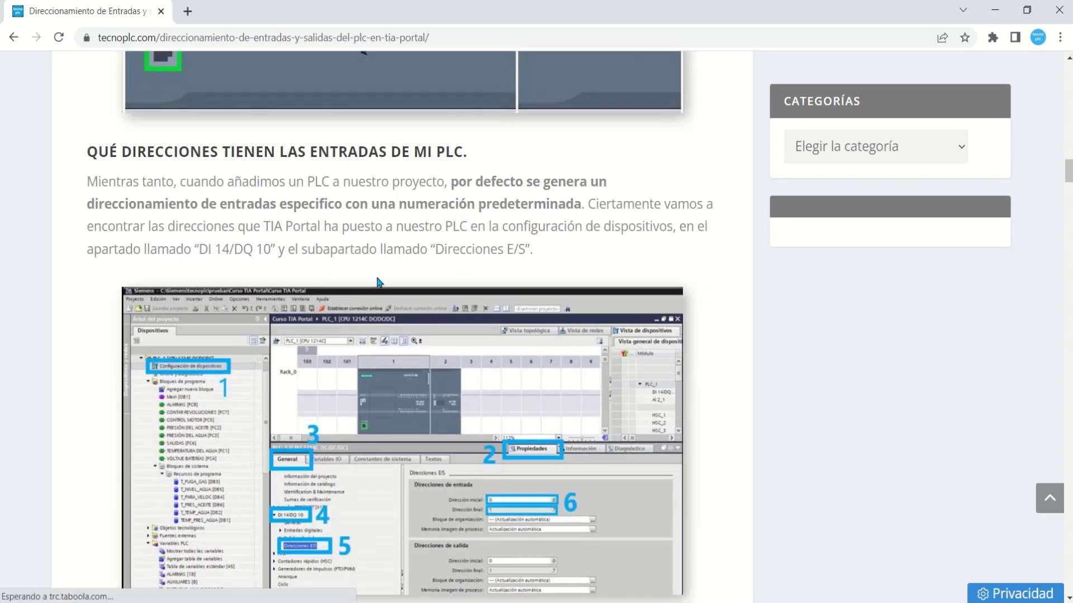